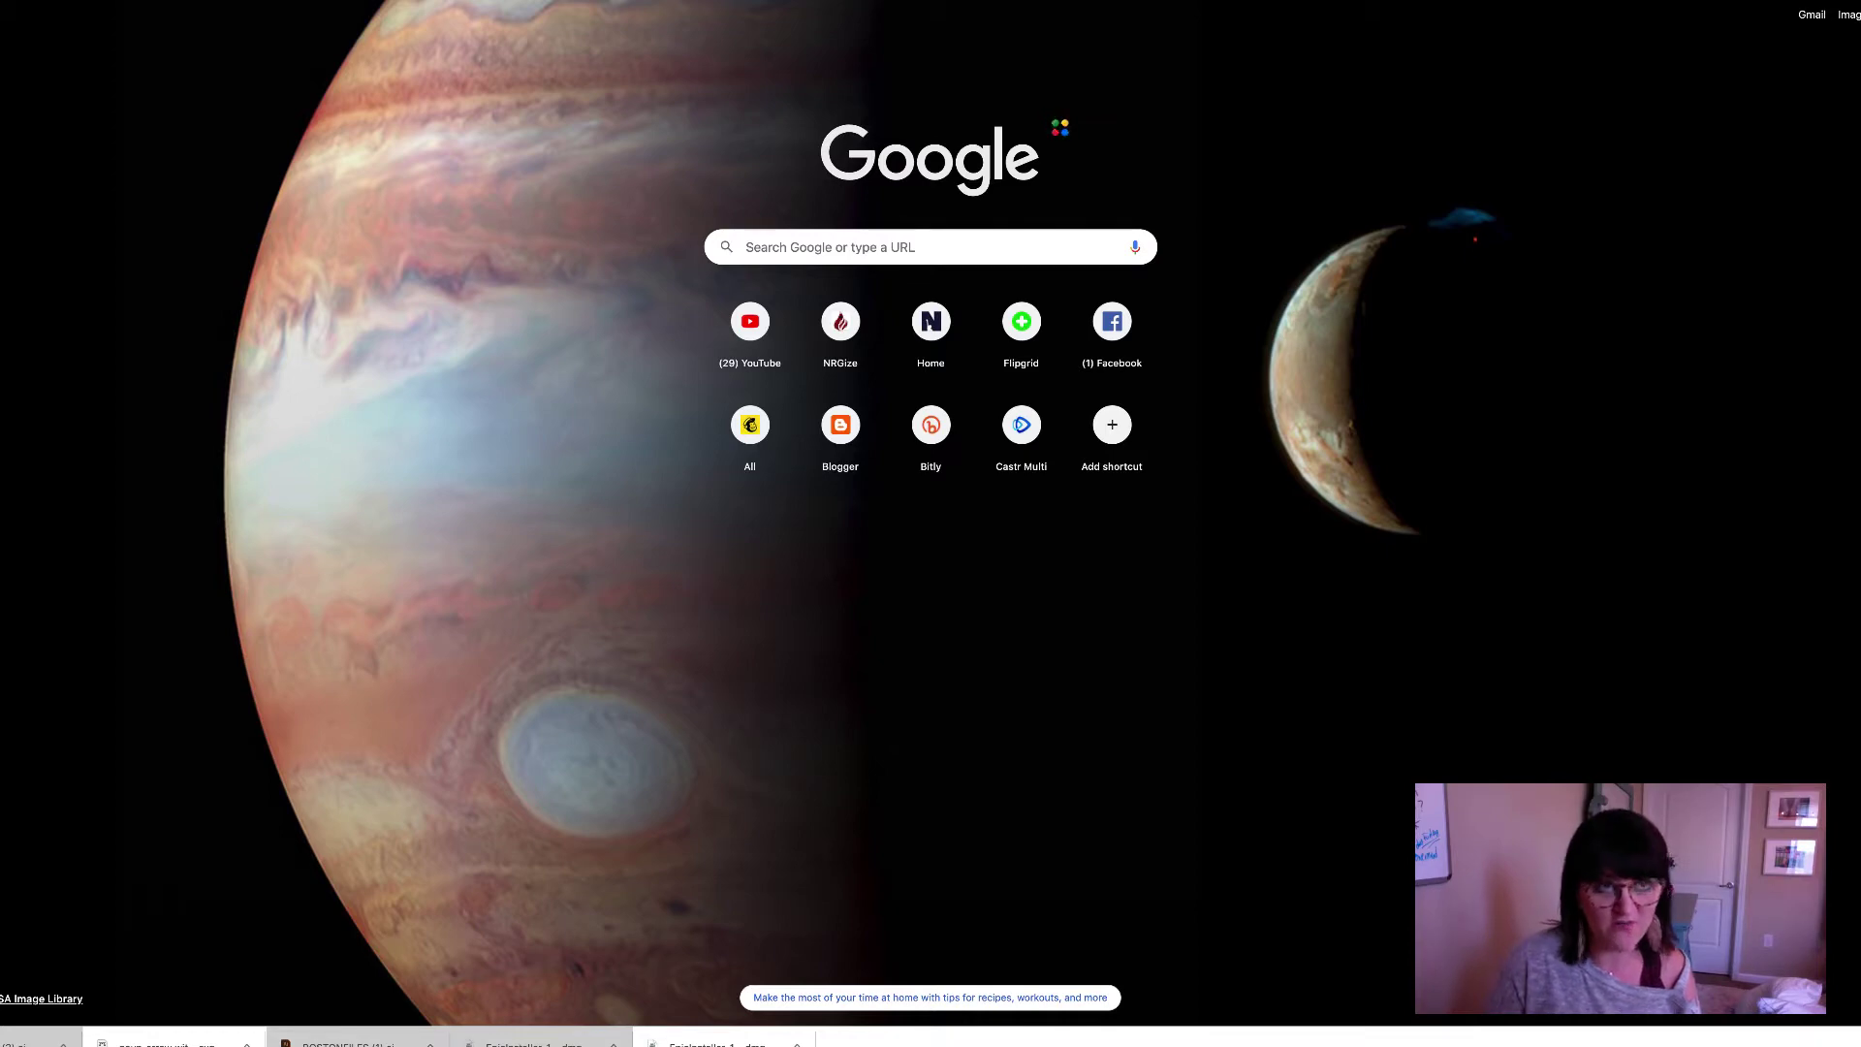
Search the web for "speed test", open Speedtest by Ookla and run an internet speed test.
text(speed test)
key(Return)
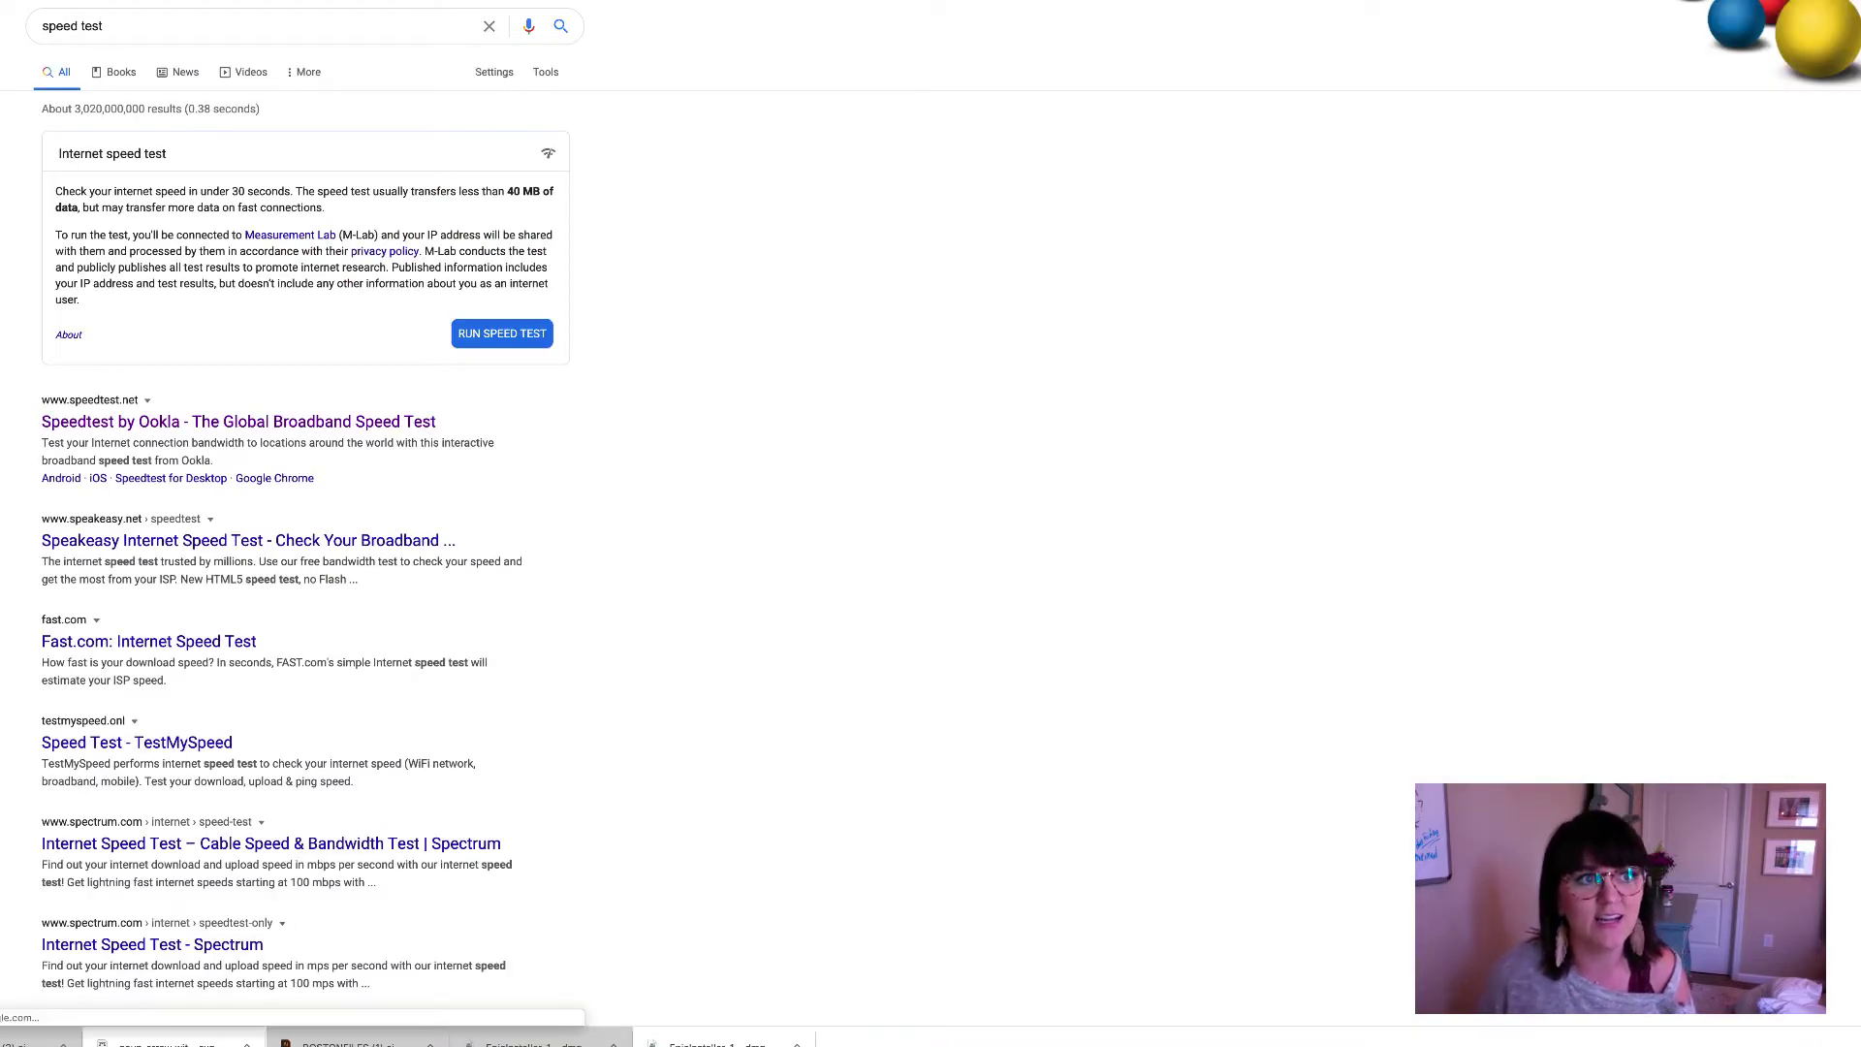
click(242, 430)
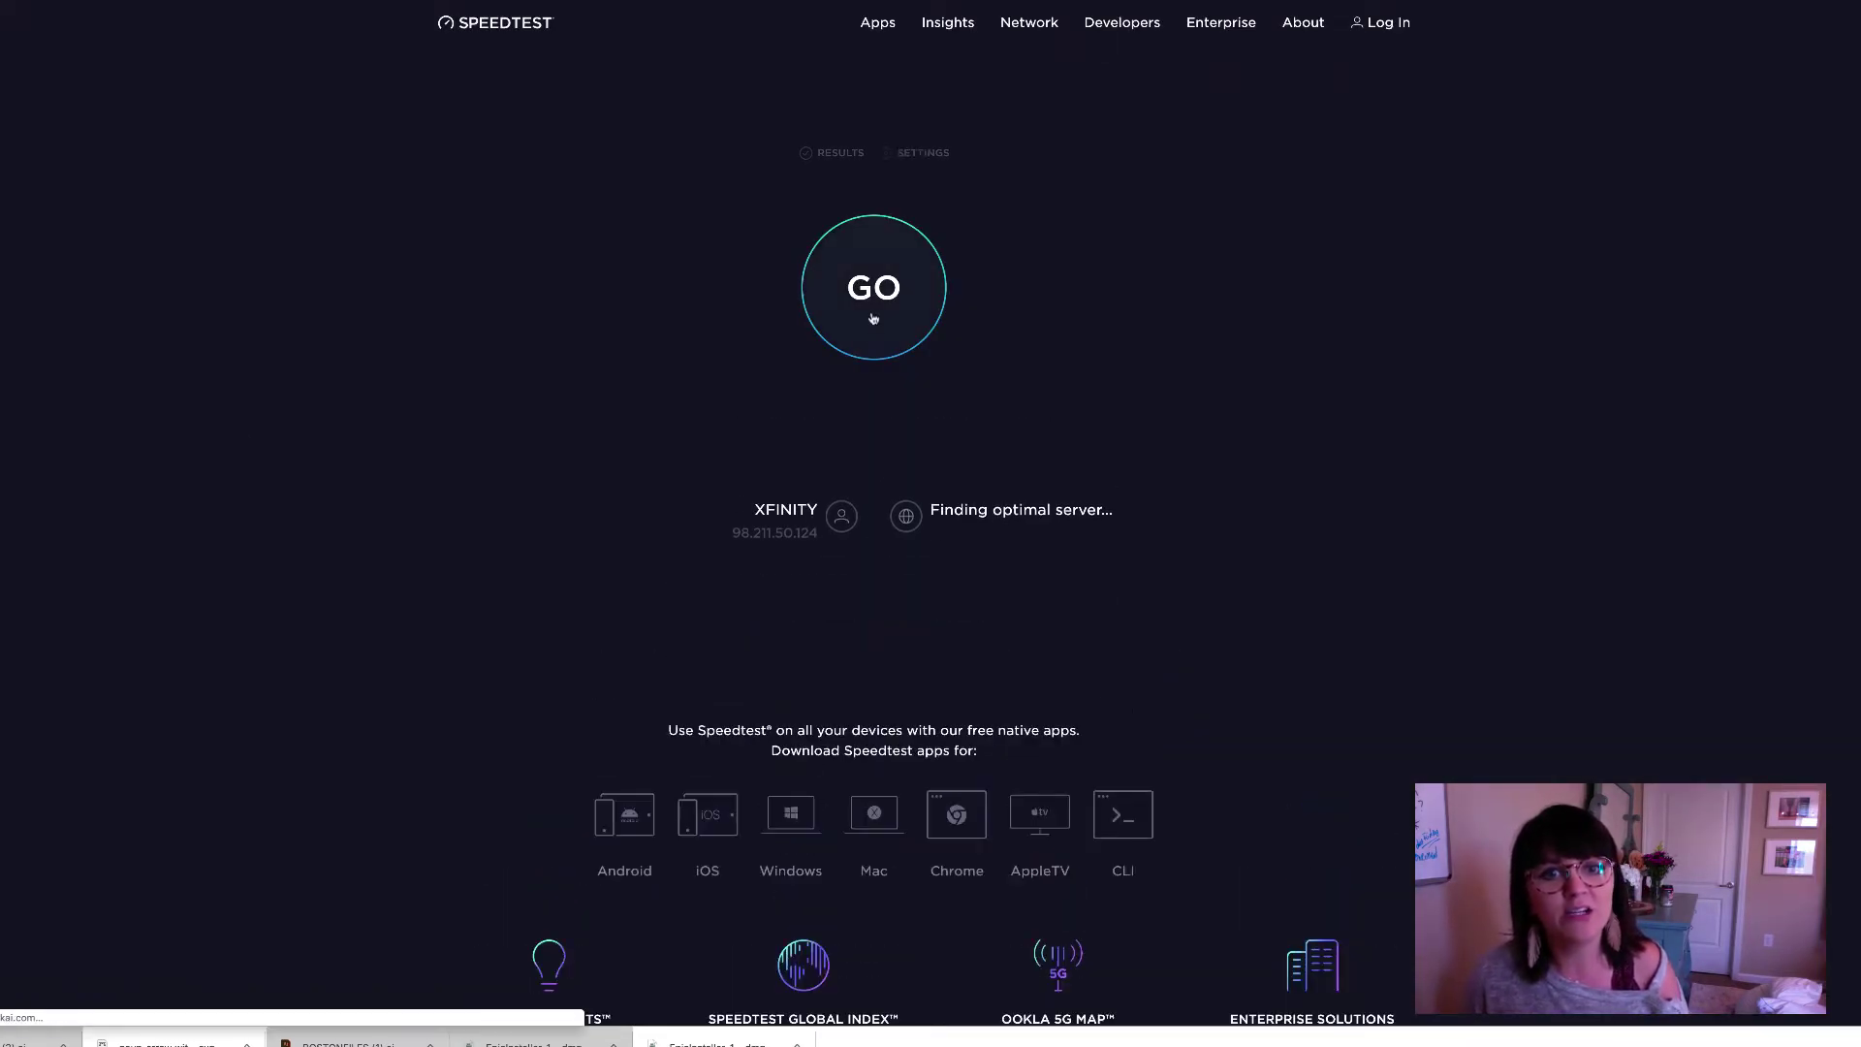
click(873, 318)
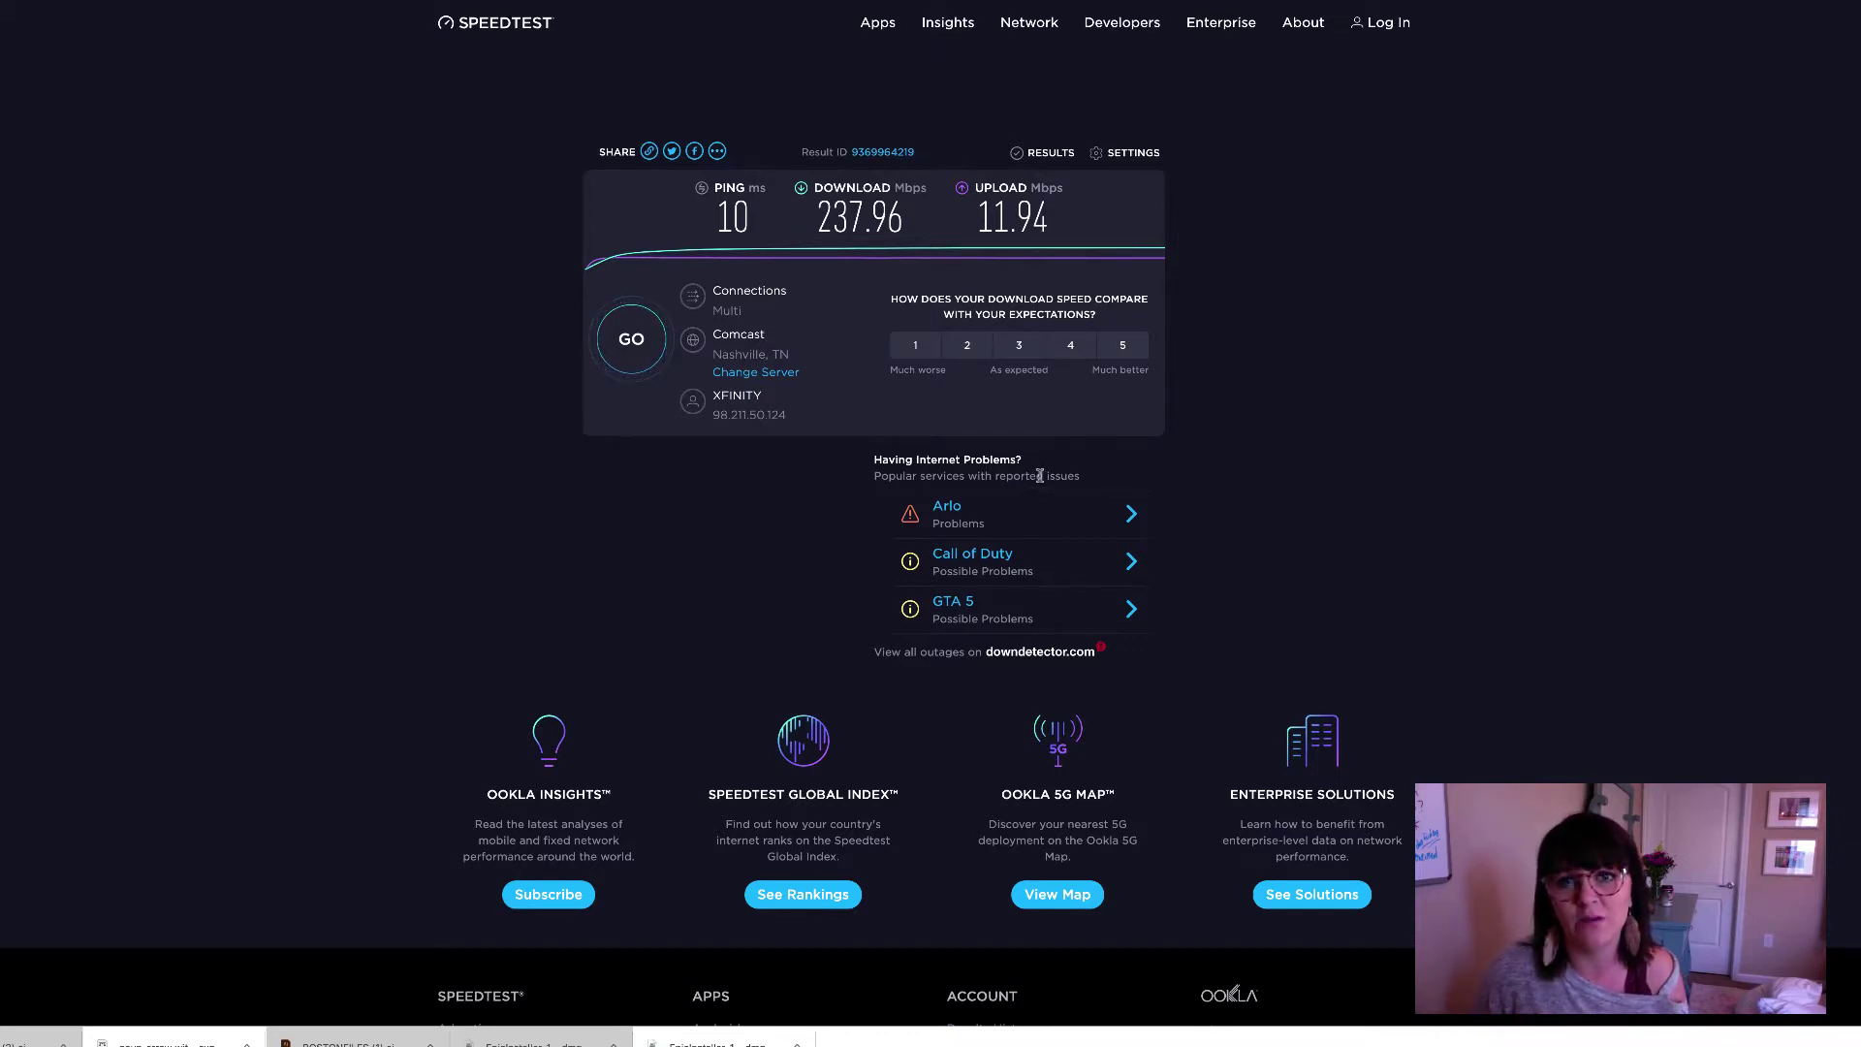
Leave the browser for the desktop, search the computer for "OBS" and launch the application.
key(ctrl+Tab)
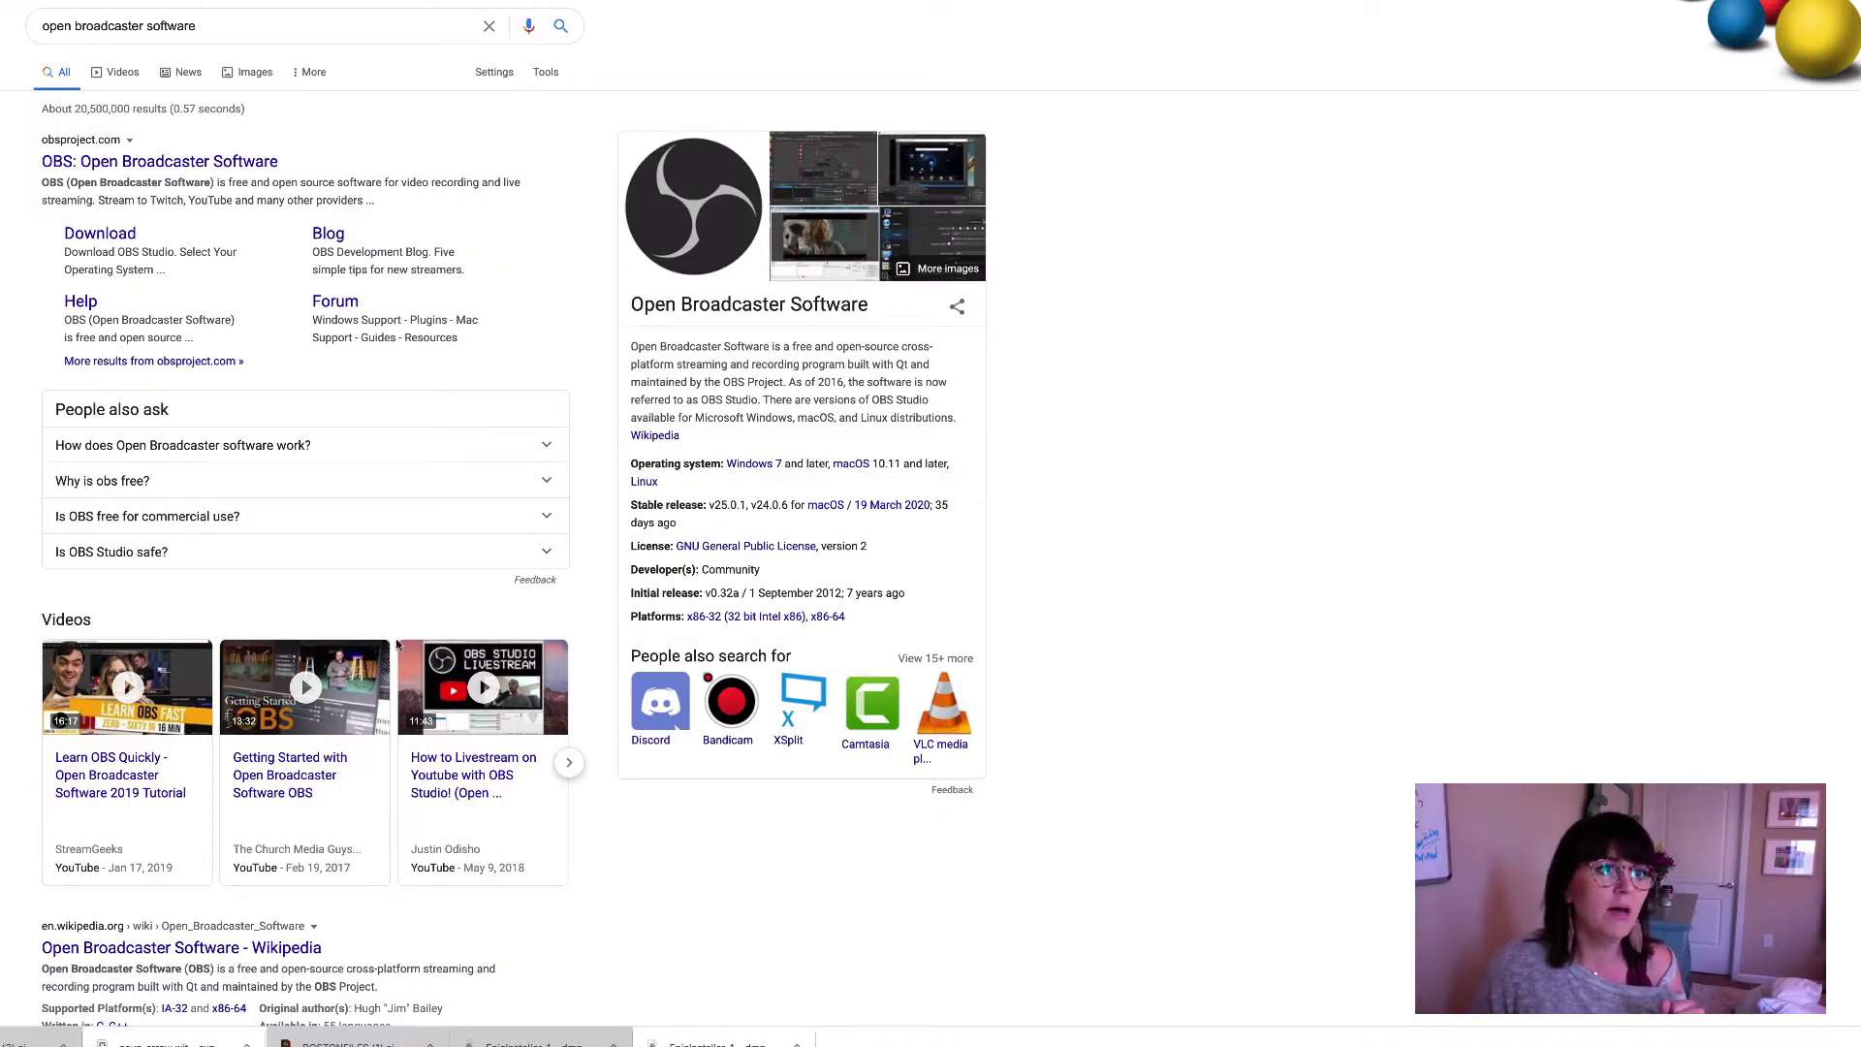
key(ctrl+Left)
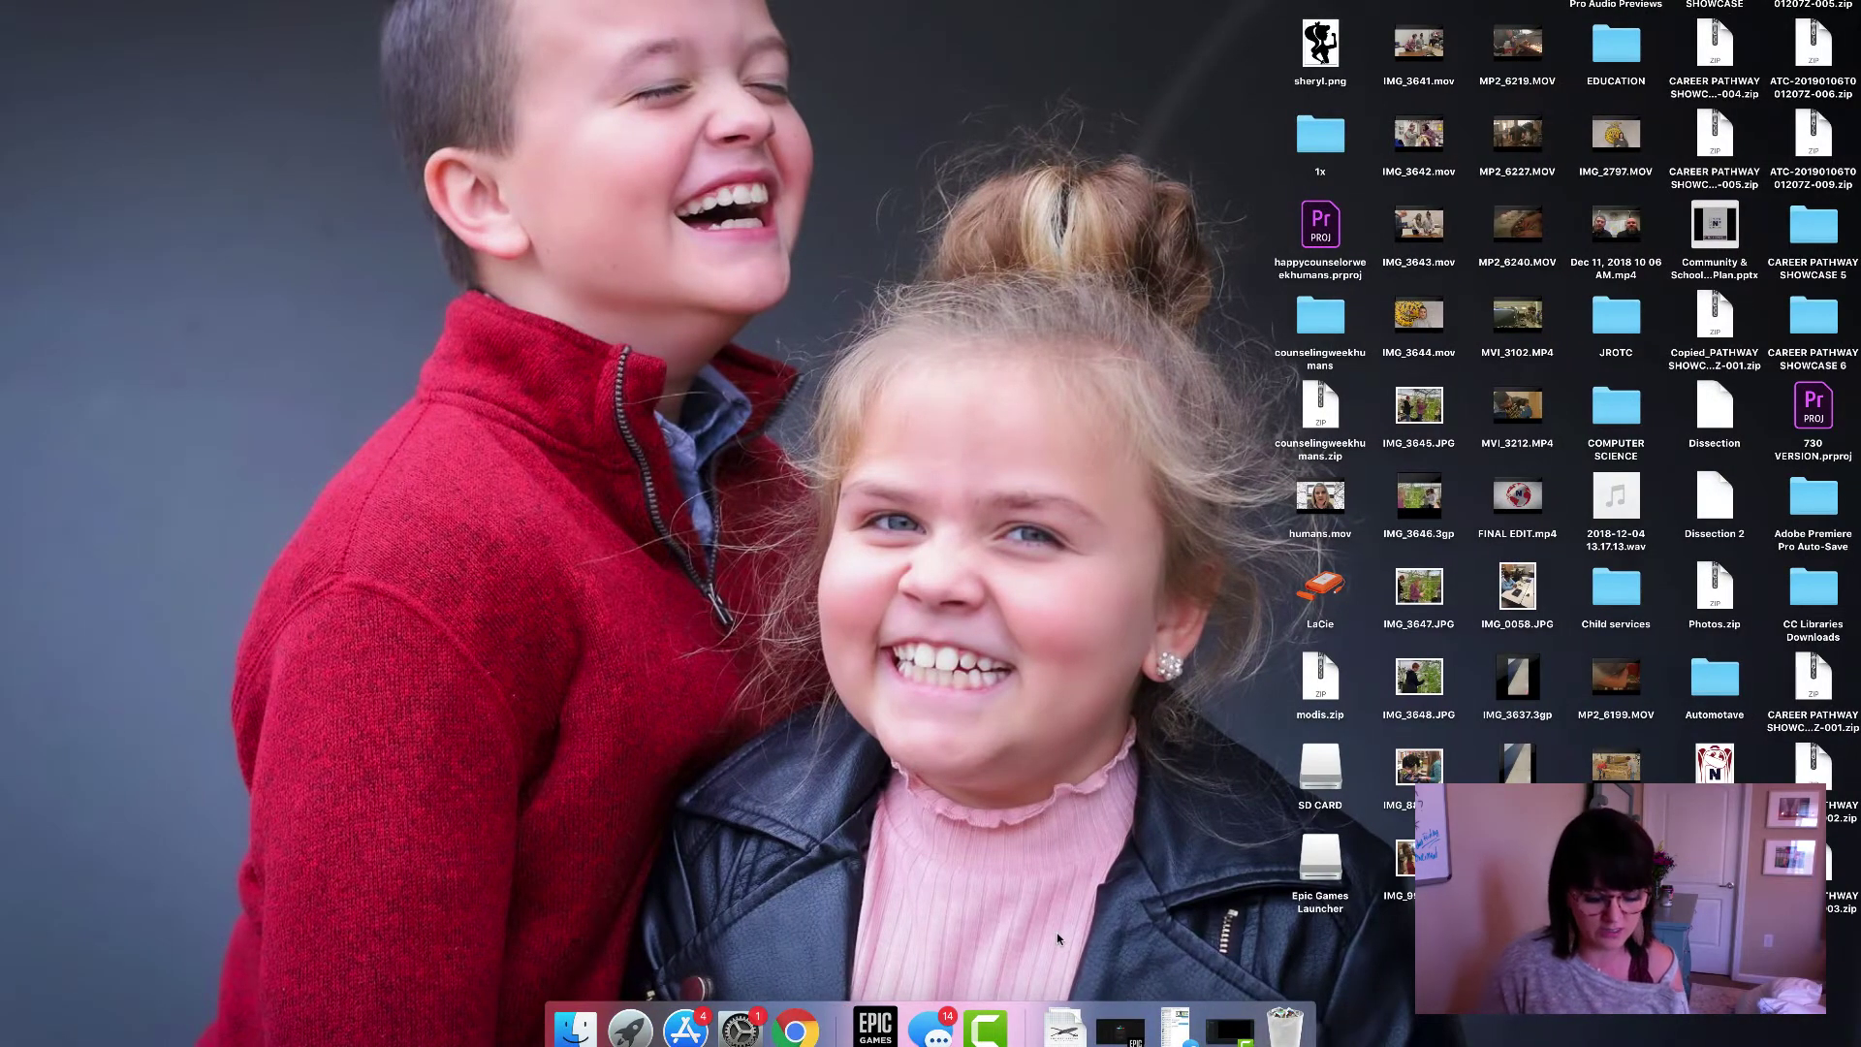
key(super+space)
text(OBS)
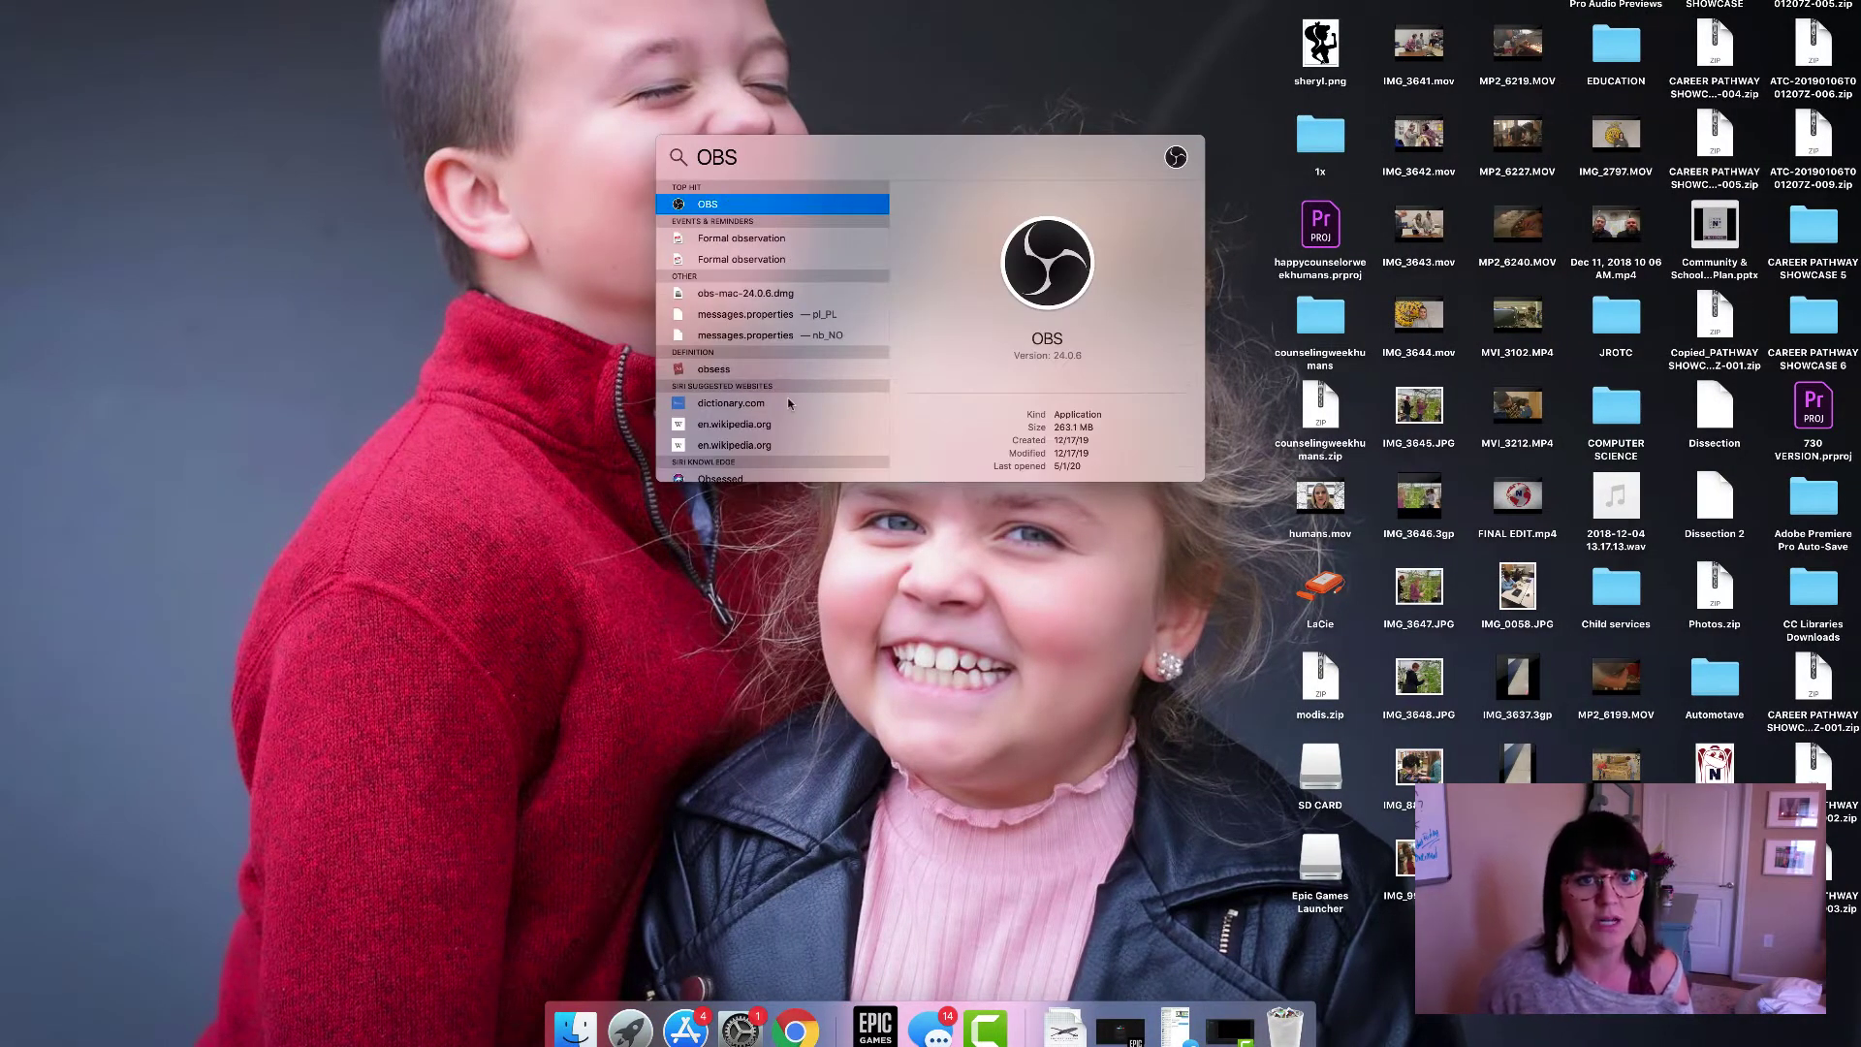
click(679, 197)
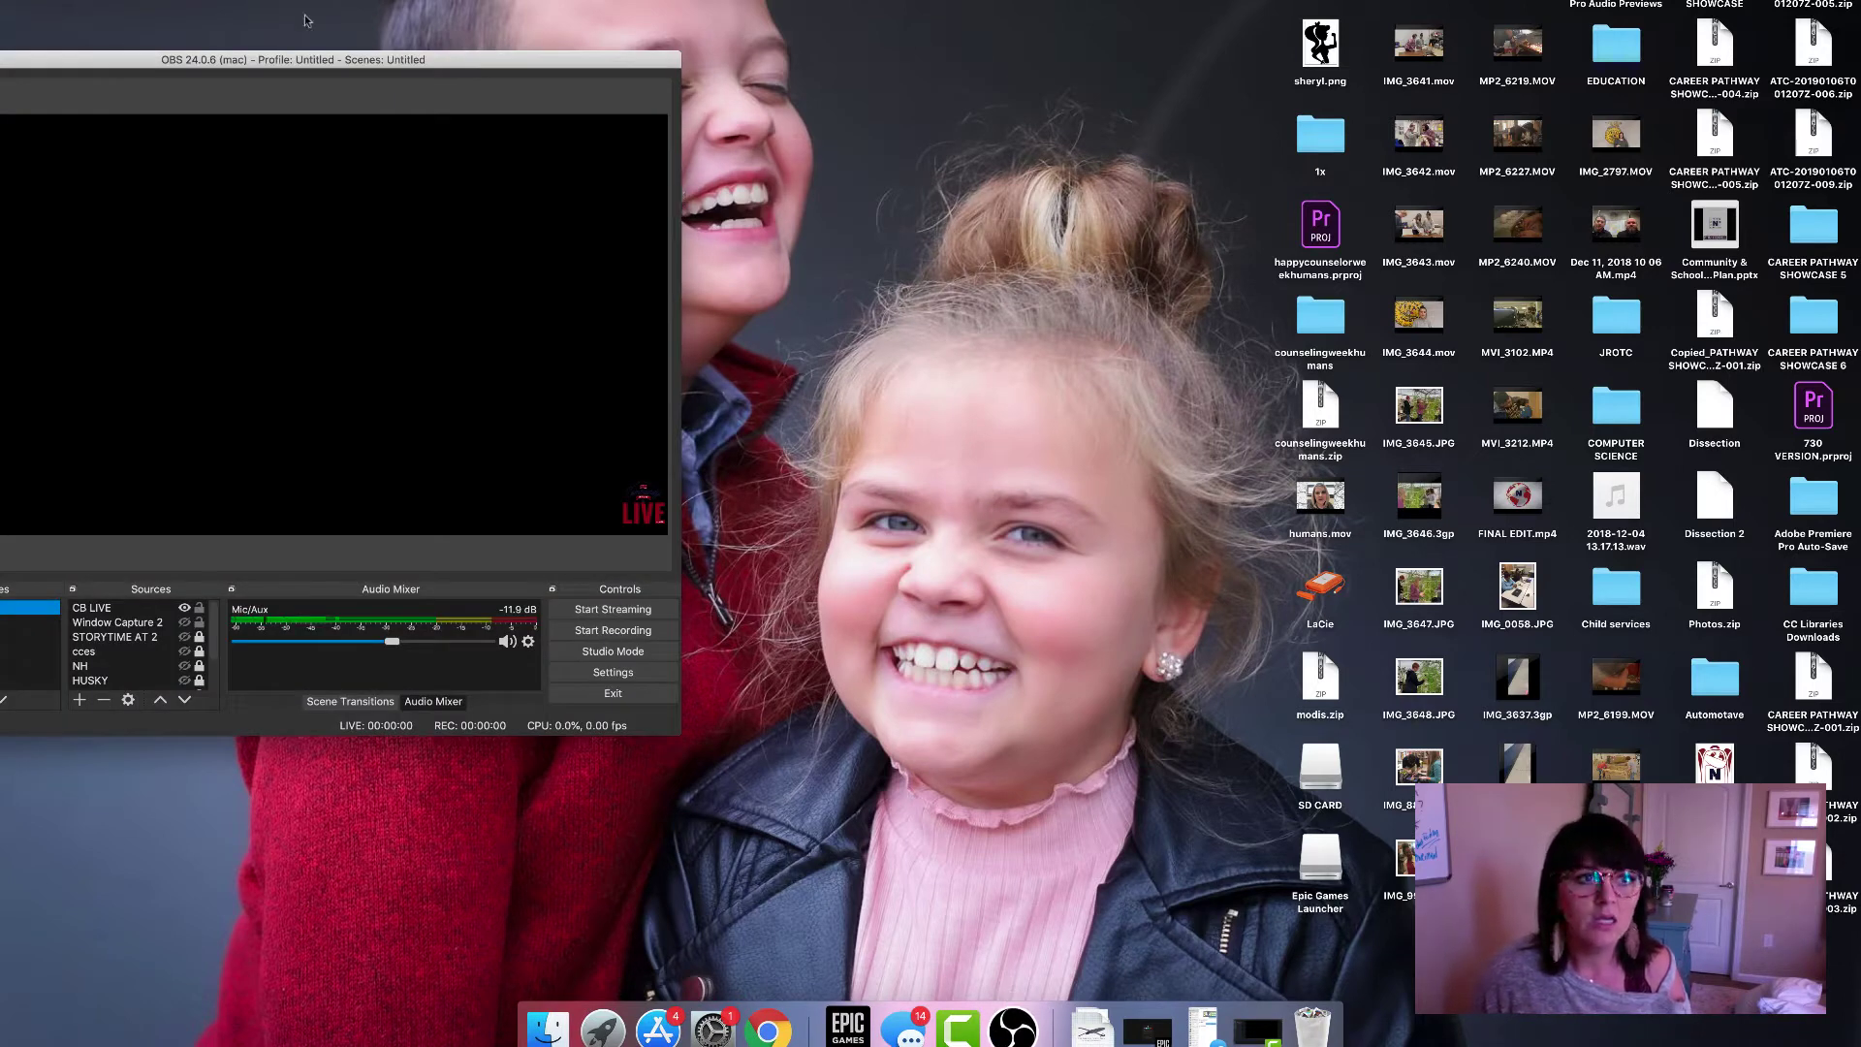
Move the OBS window fully into view on the desktop and enlarge it to give the preview more room.
drag(295, 60, 732, 78)
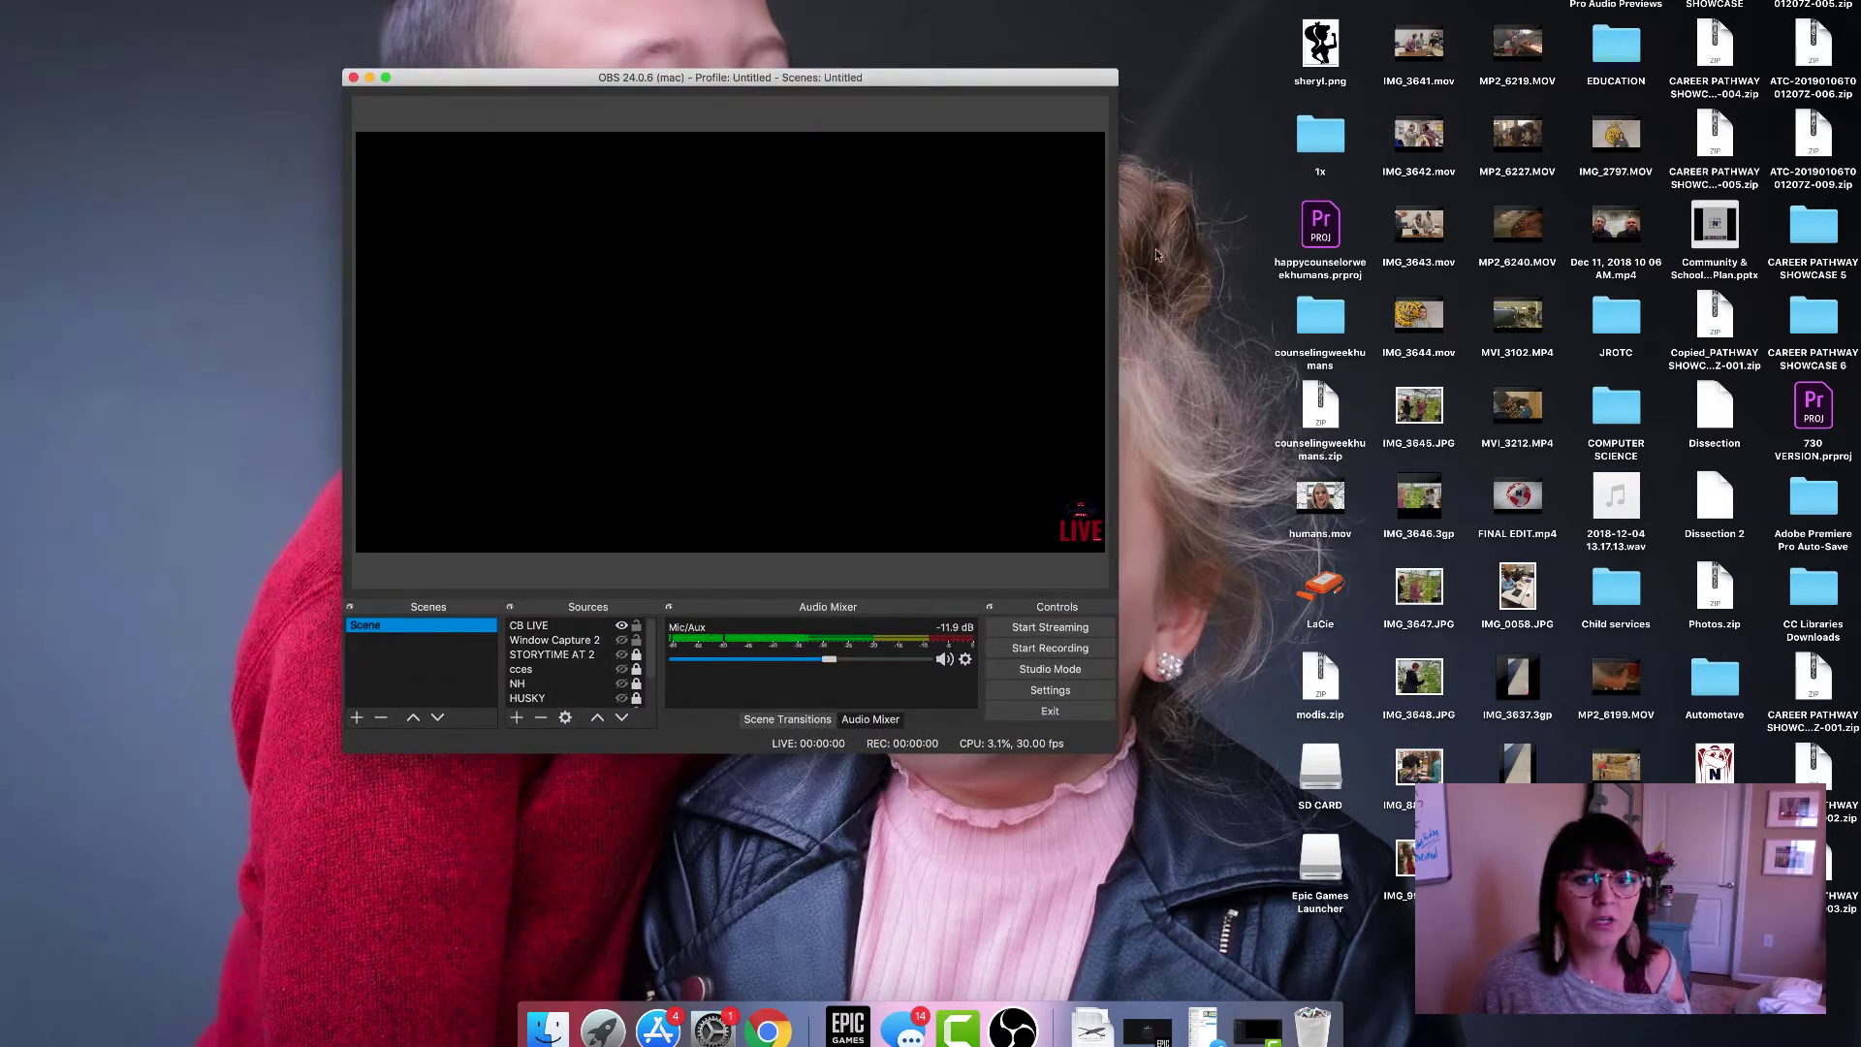
drag(1116, 264, 1455, 279)
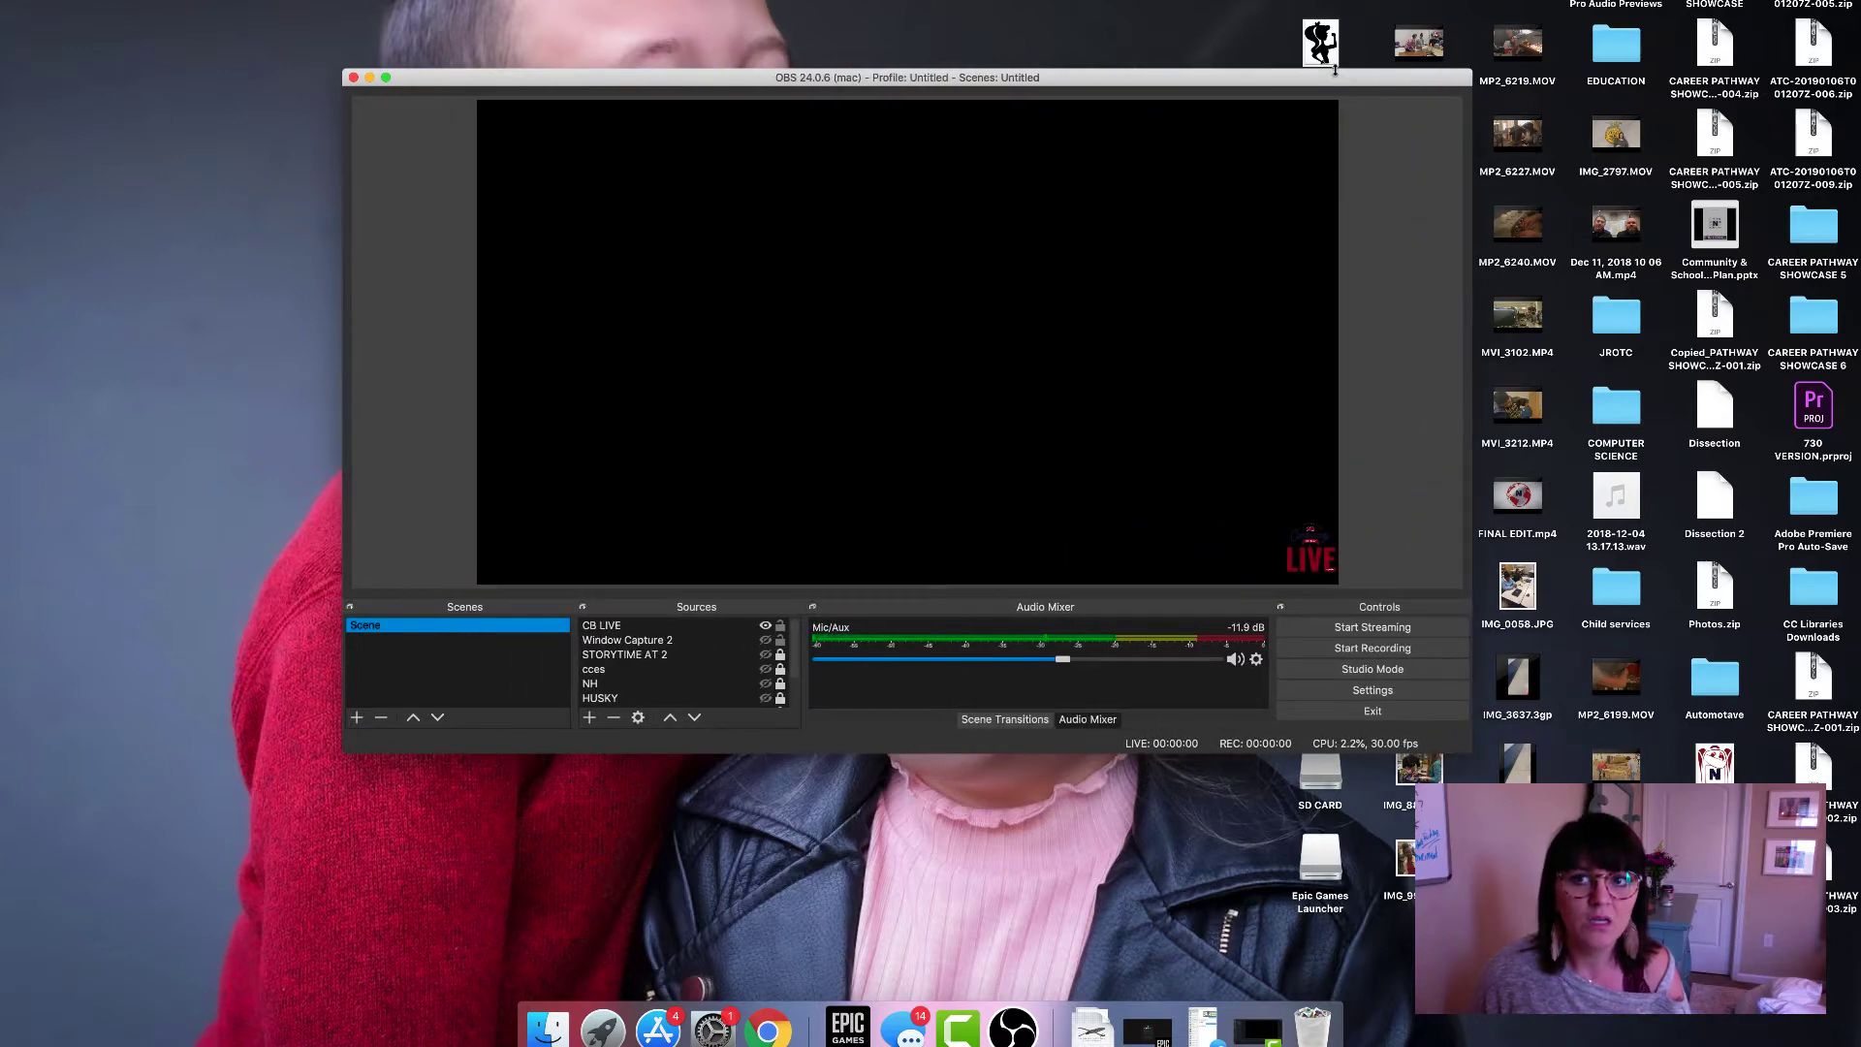
double_click(1337, 77)
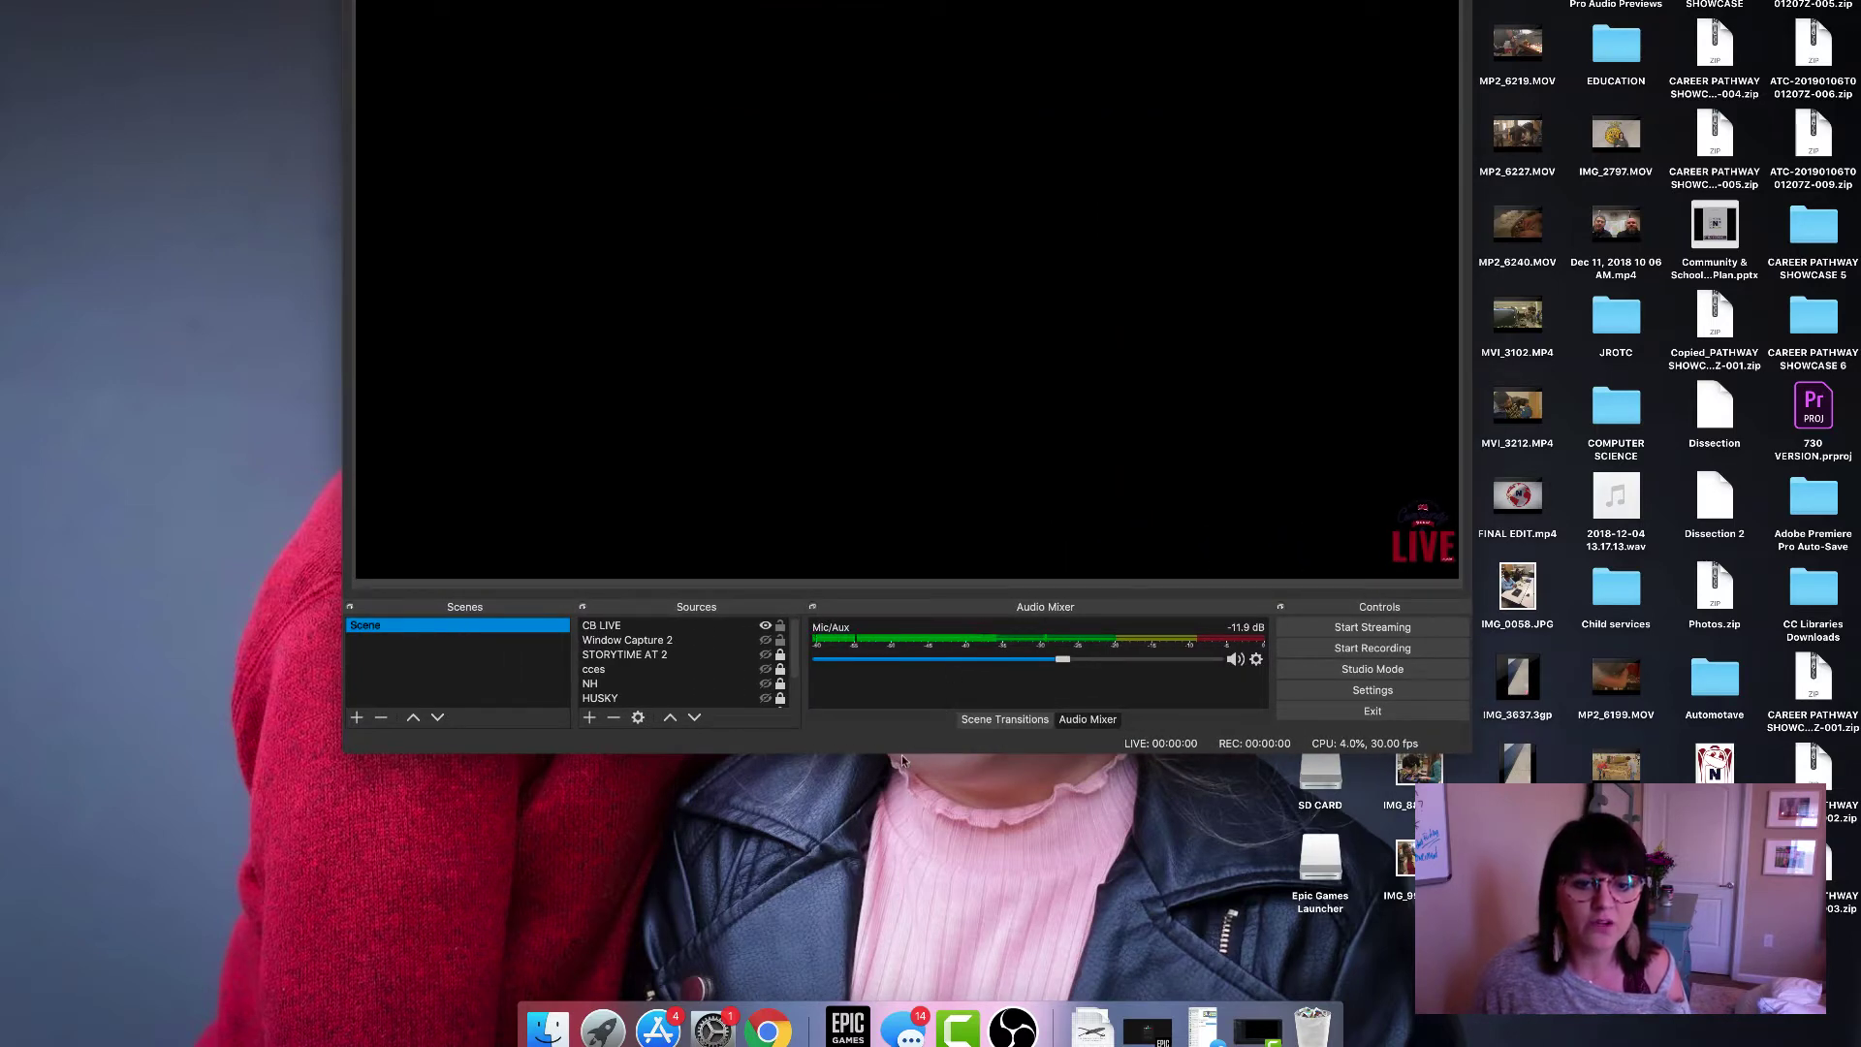
drag(898, 763, 913, 998)
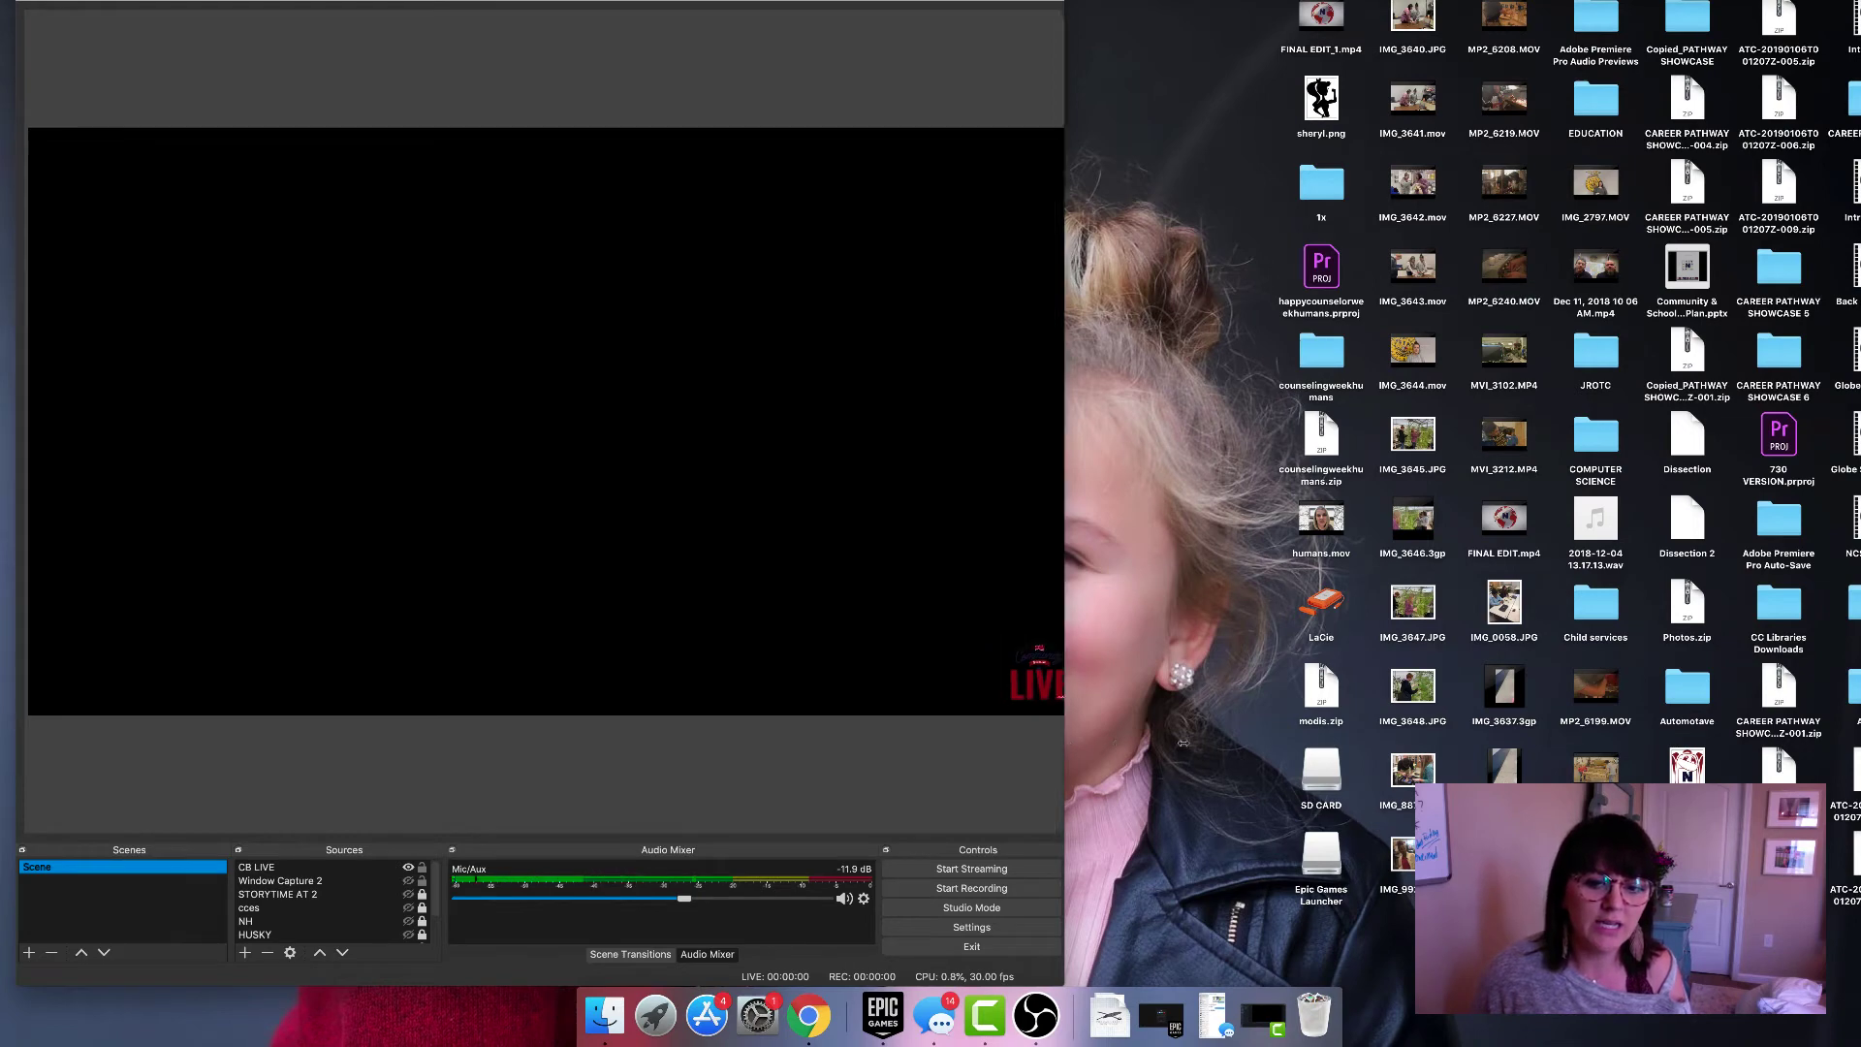
drag(1065, 745, 1455, 745)
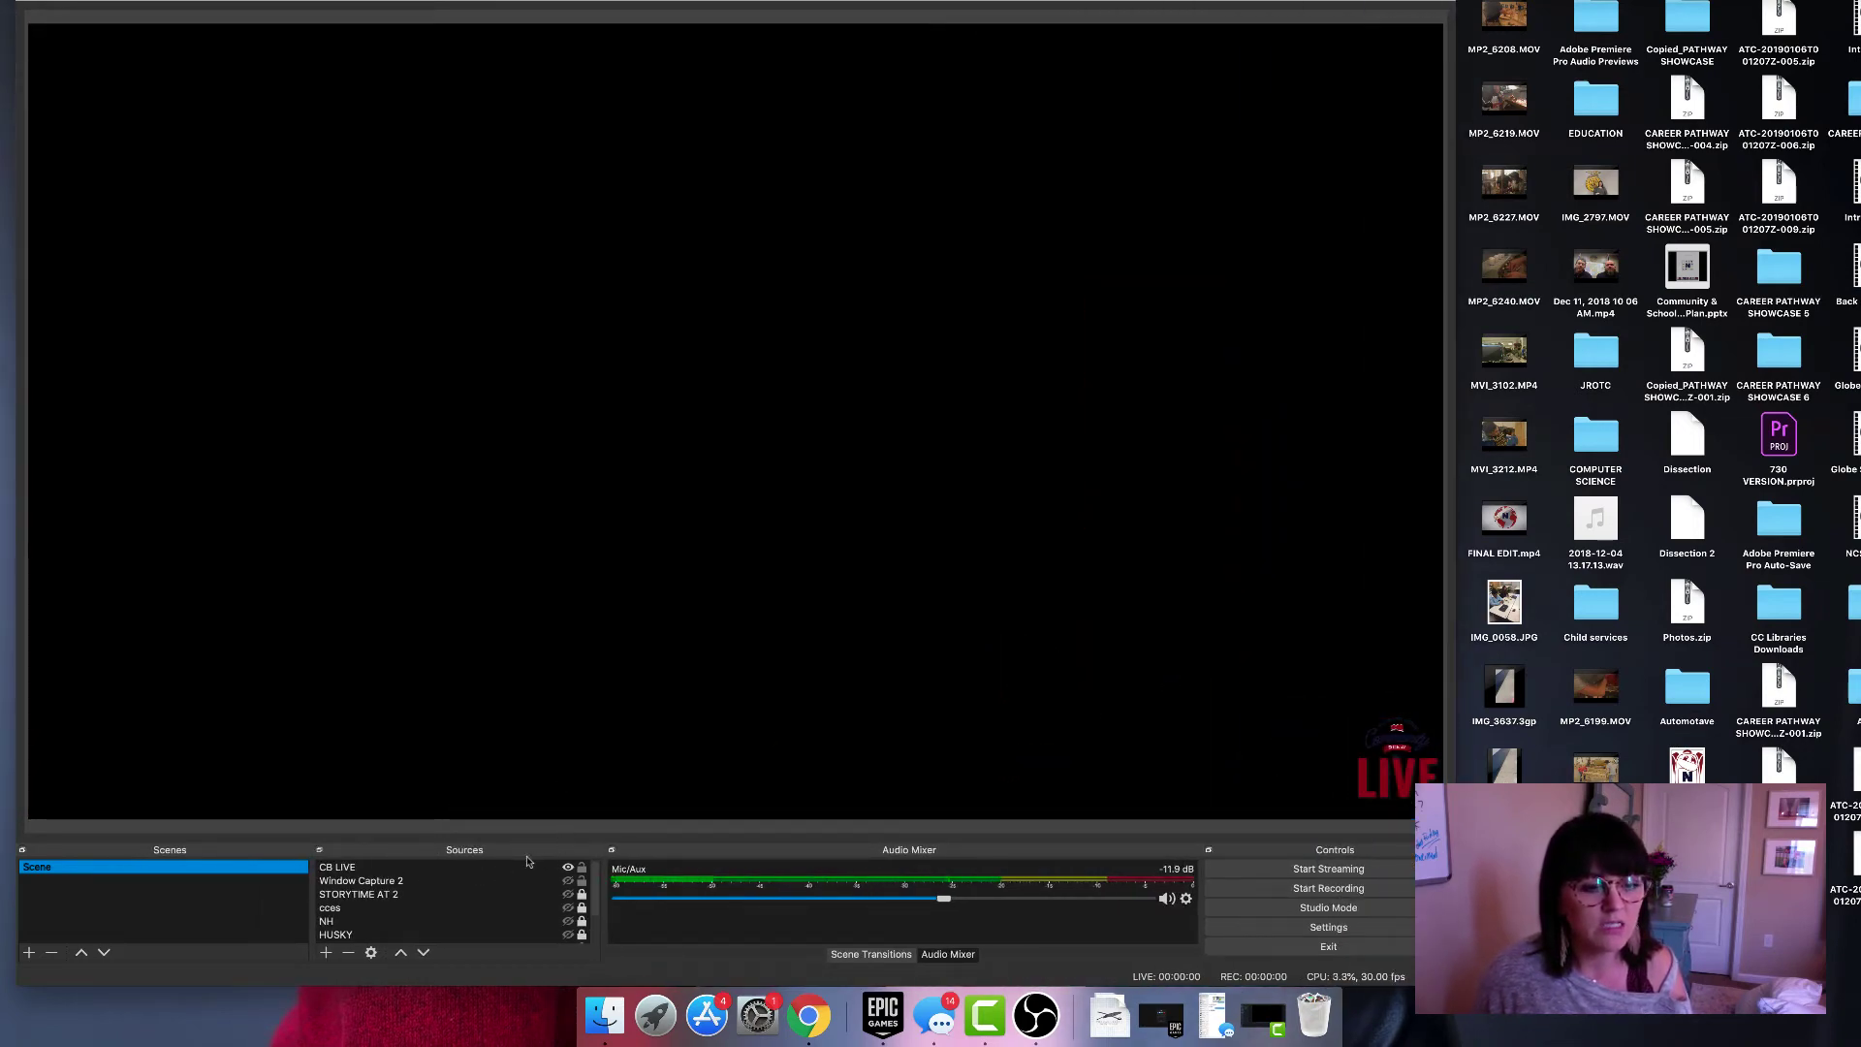
Shift the CB LIVE logo slightly inward along the canvas's lower edge and try the visibility toggle of the STORYTIME AT 2 source.
click(354, 867)
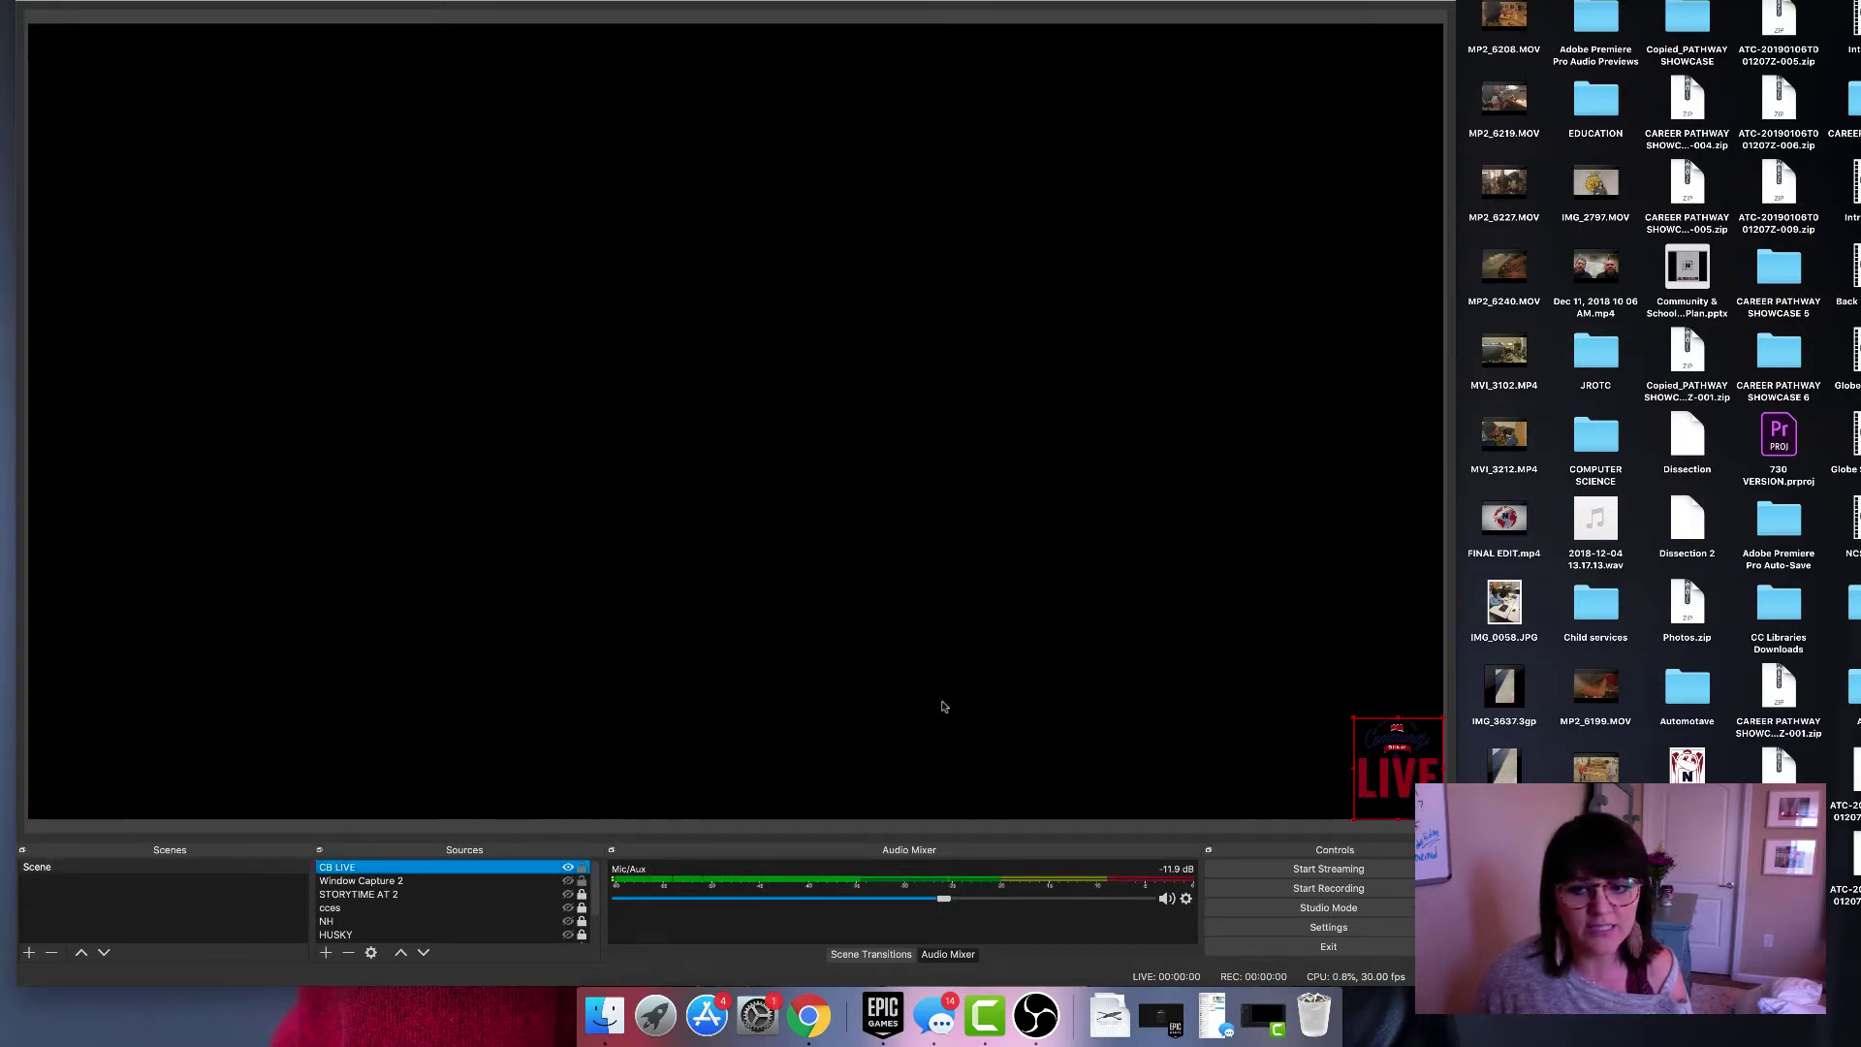
mouse_move(1399, 798)
mouse_down()
mouse_move(1318, 770)
mouse_move(1331, 727)
mouse_move(1381, 798)
mouse_up()
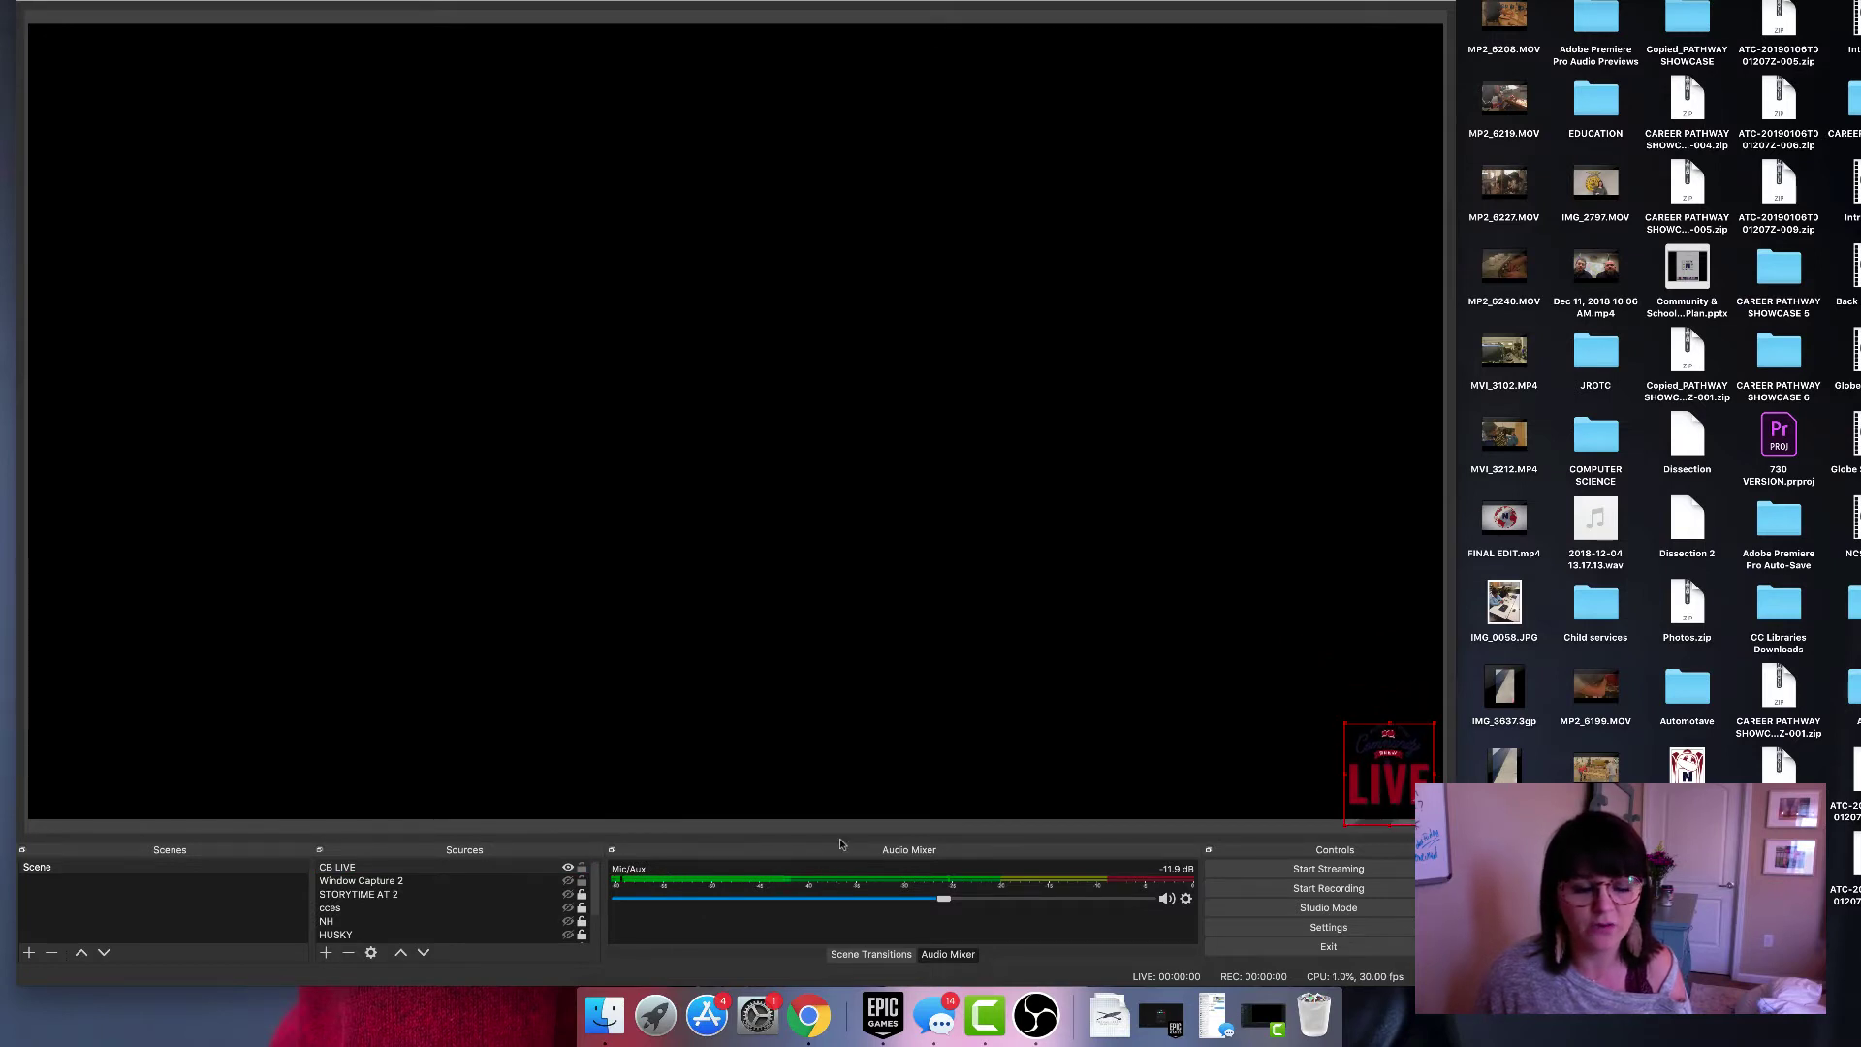
click(569, 893)
click(571, 895)
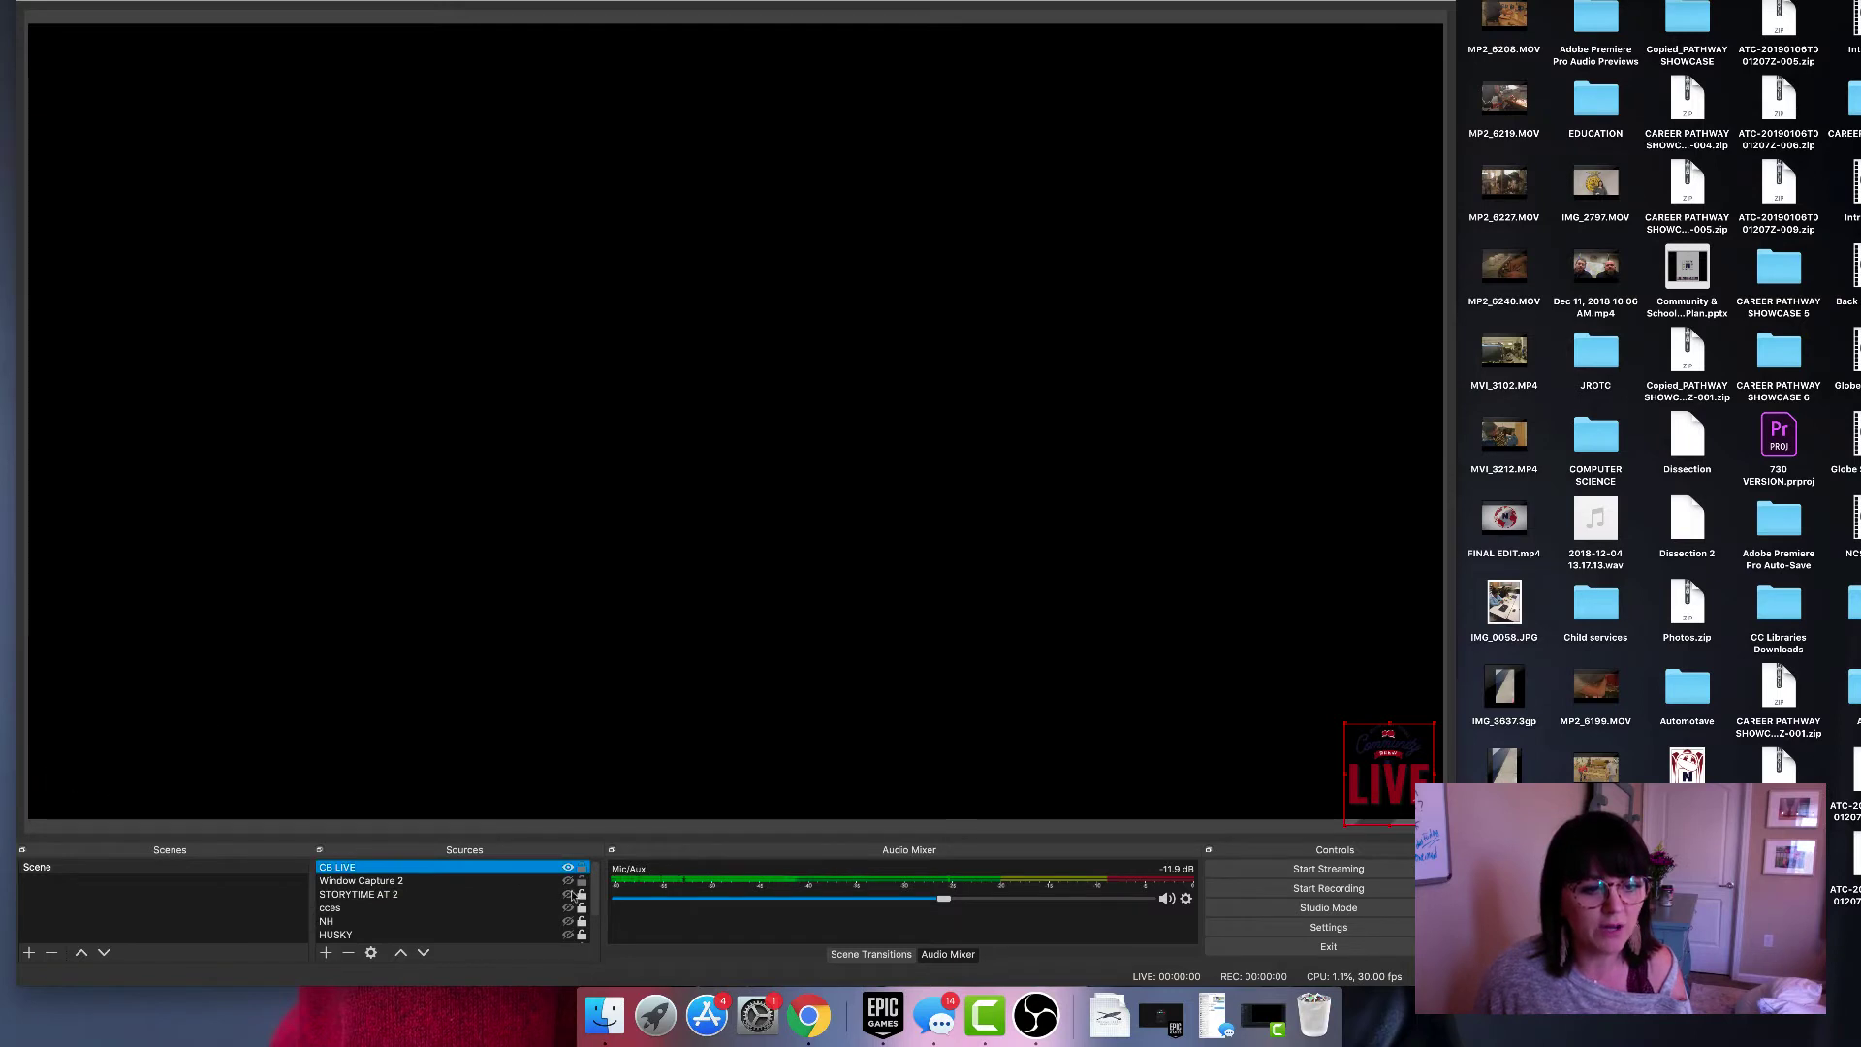
Show the cces source, unlock it and enlarge its image on the canvas.
click(469, 905)
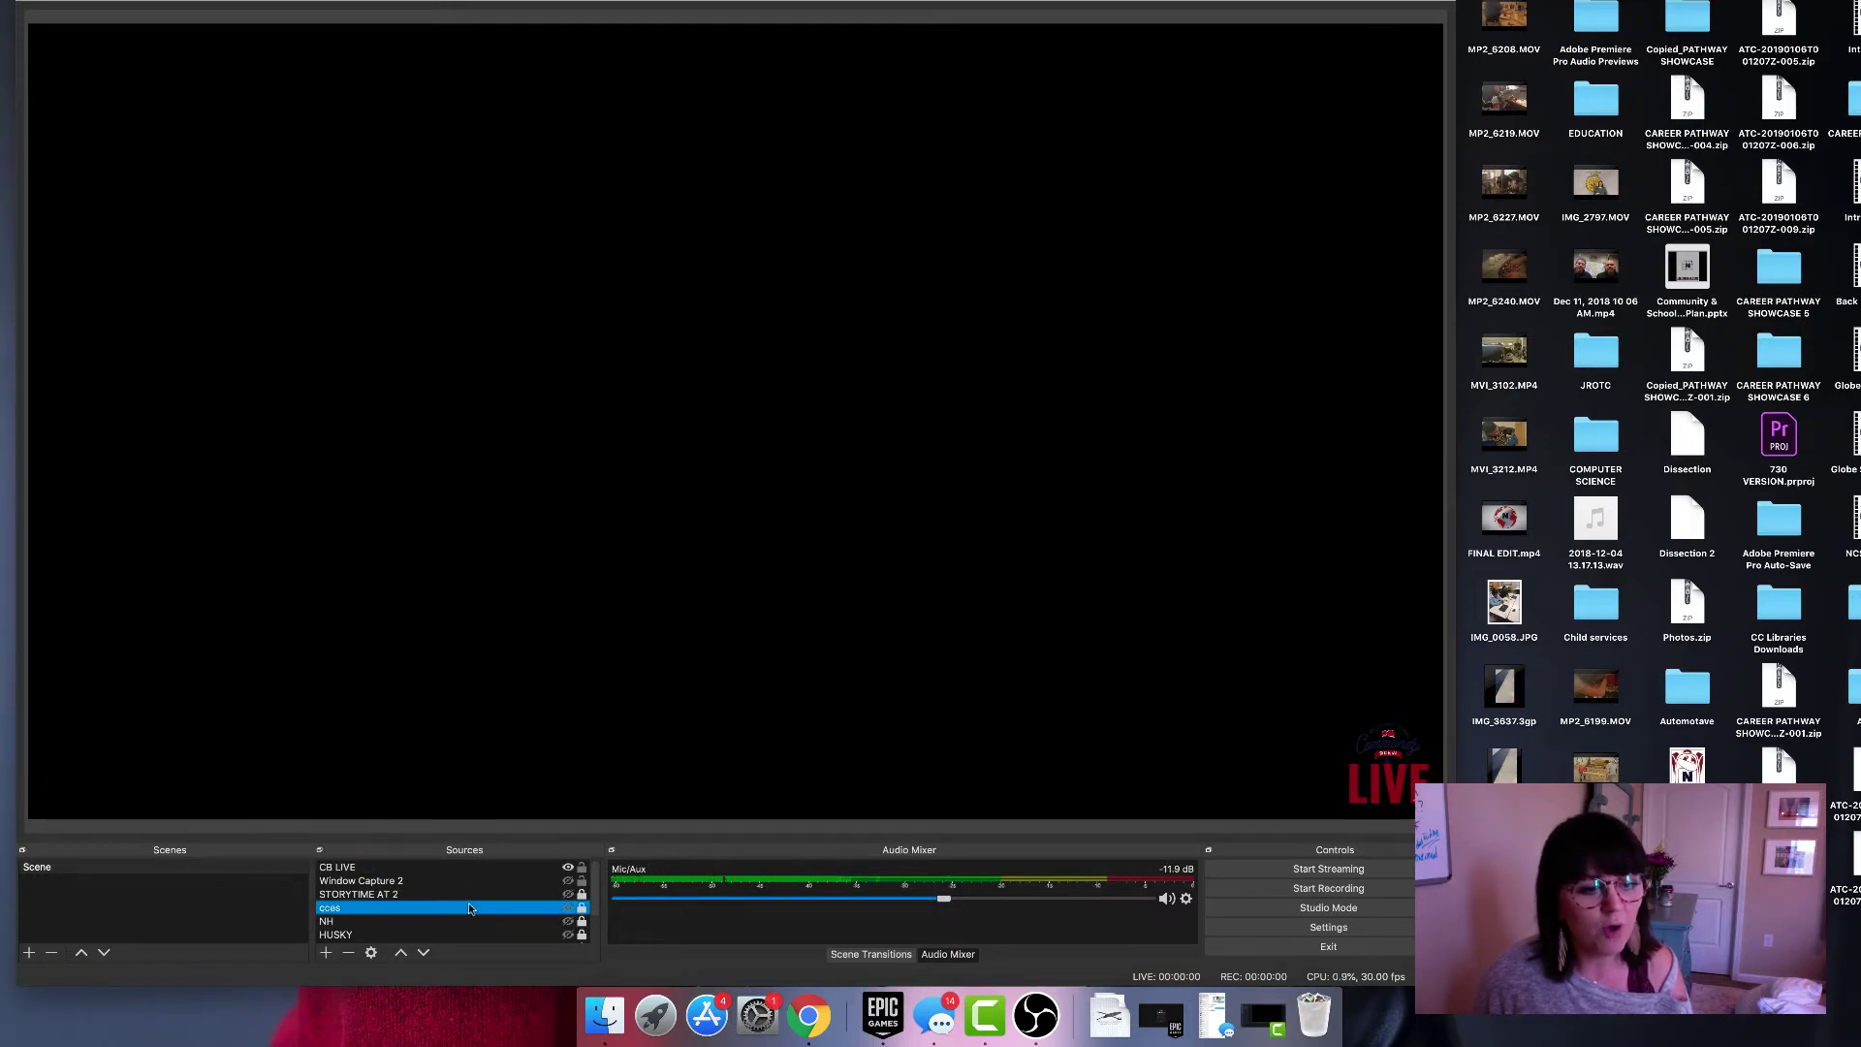
click(568, 908)
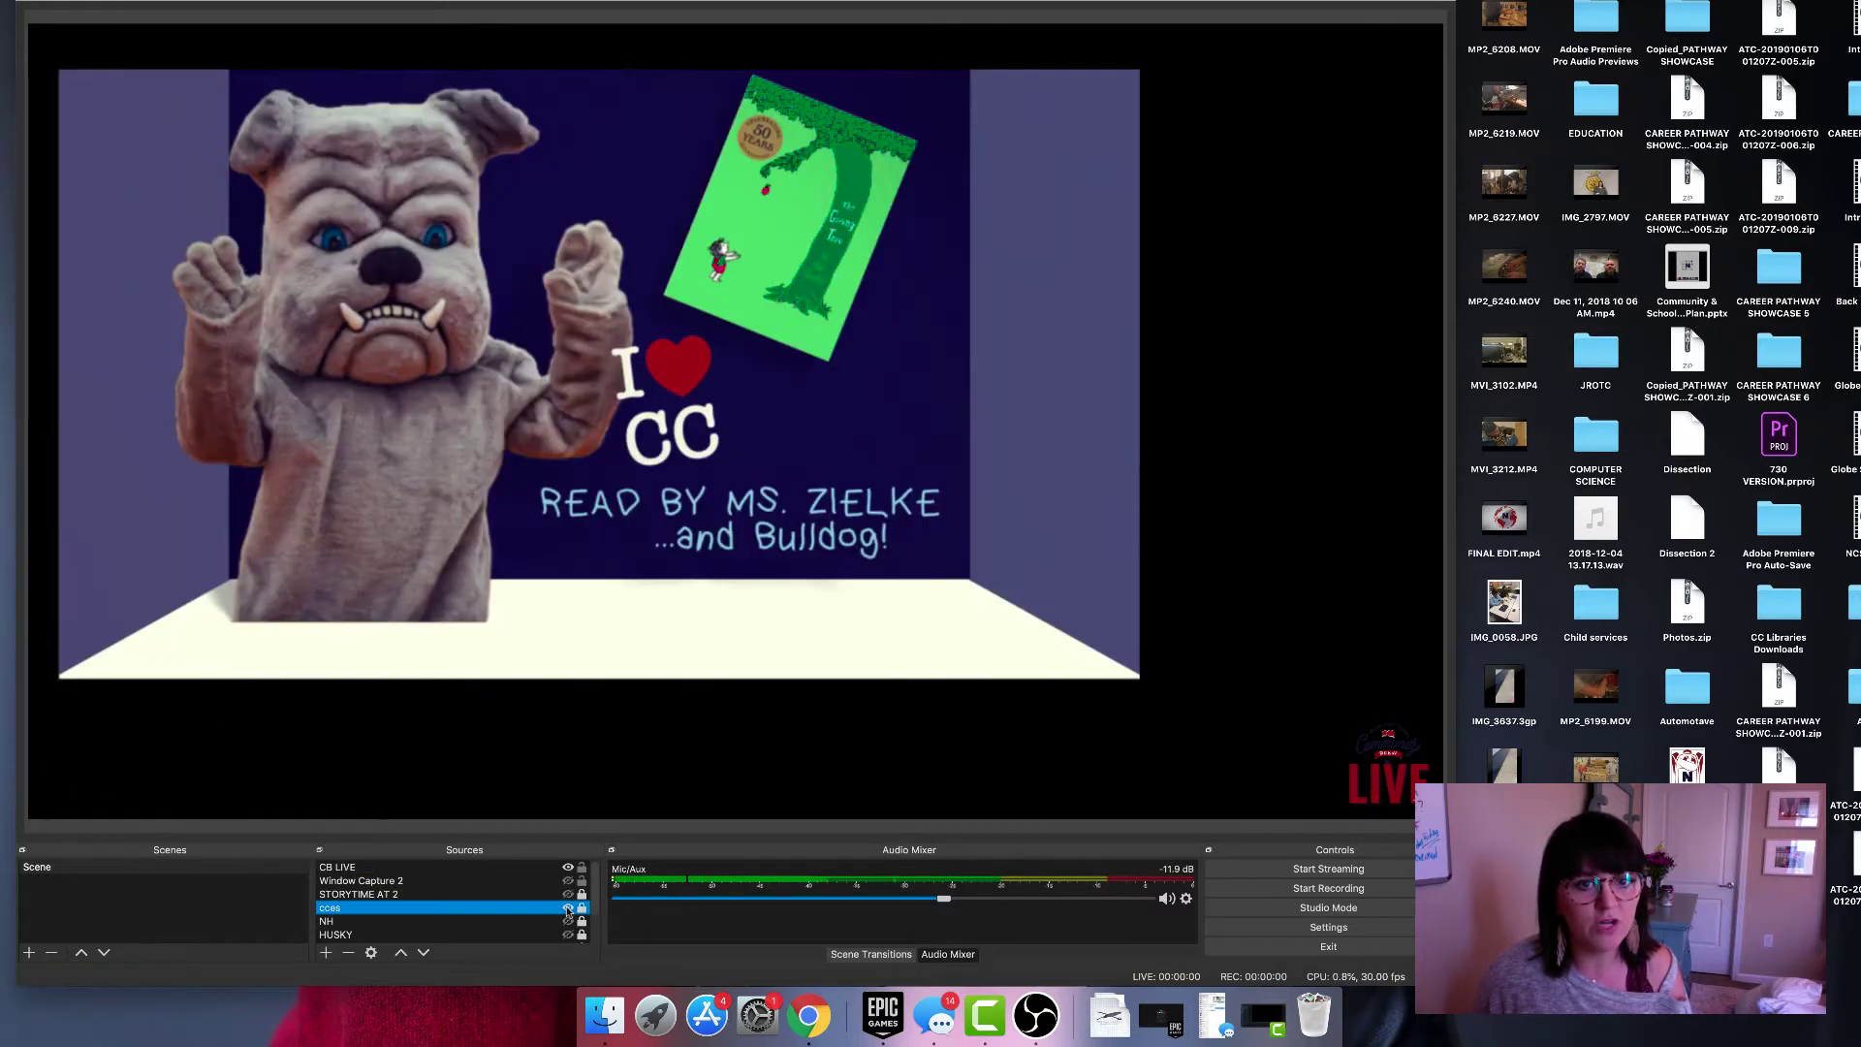
click(945, 645)
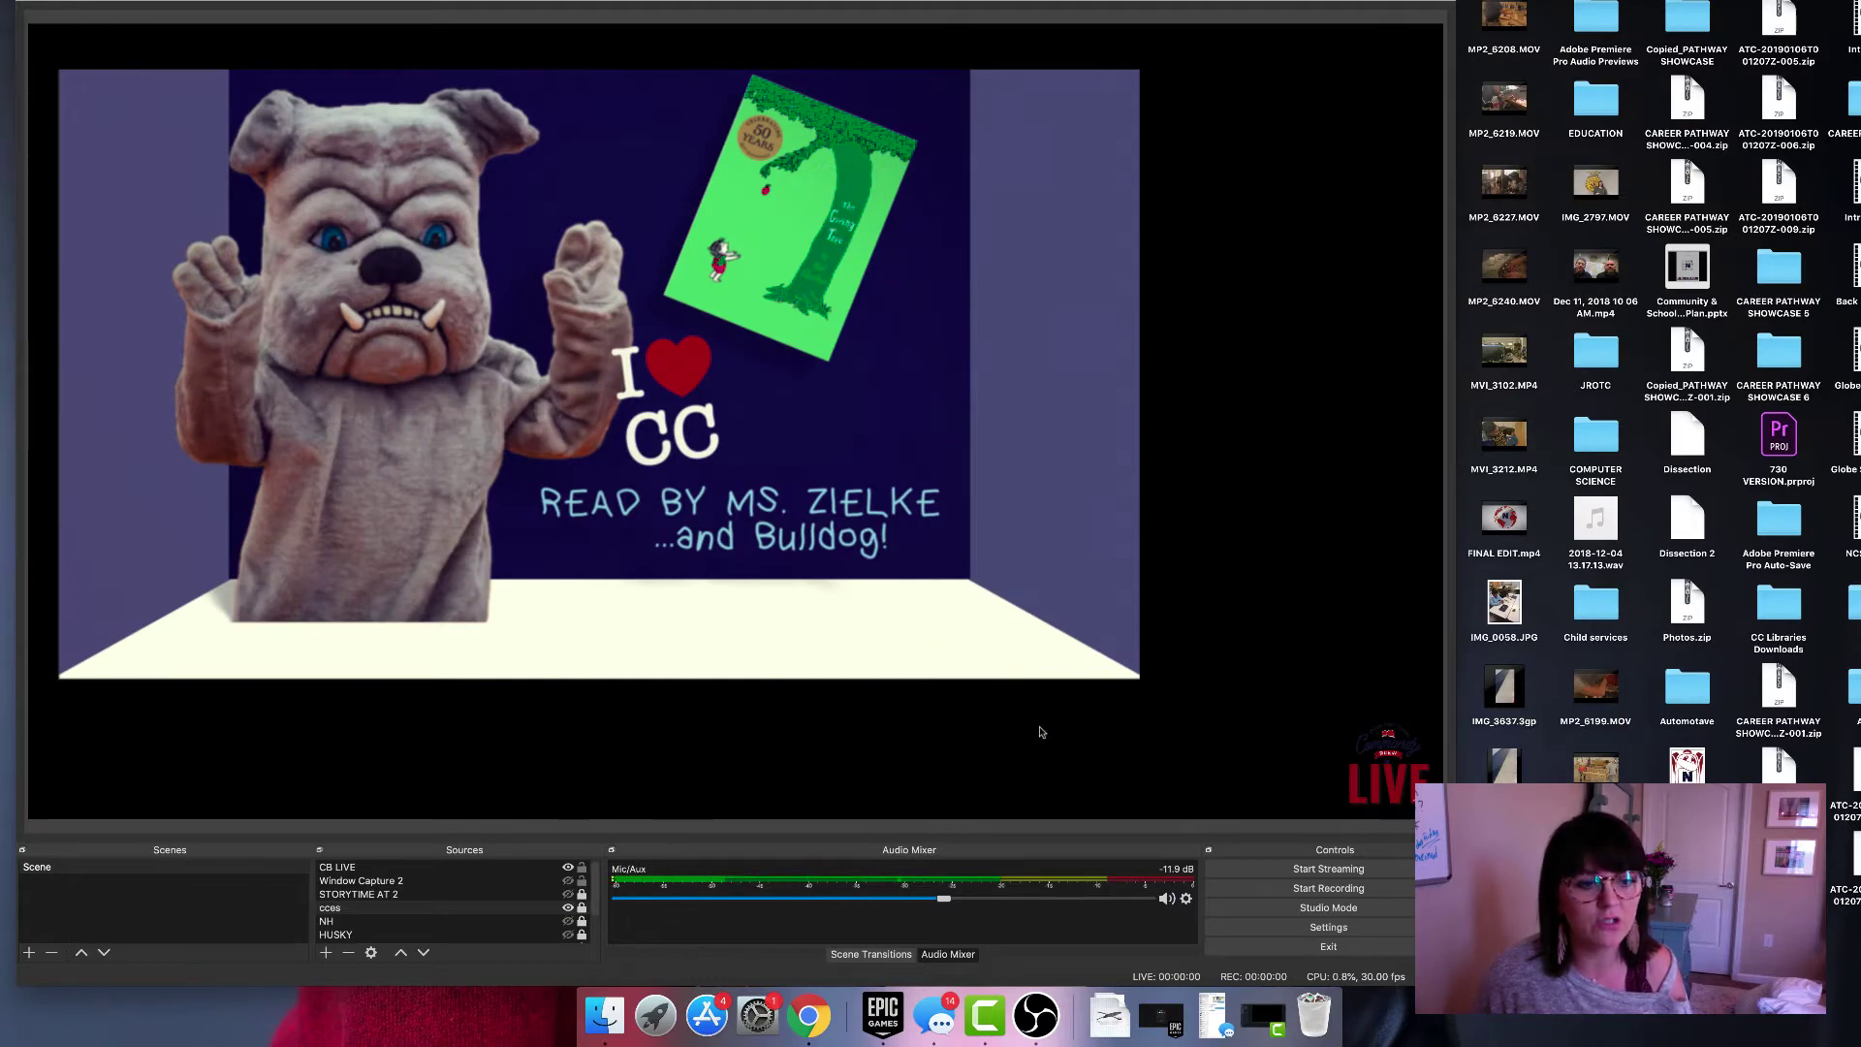
click(575, 909)
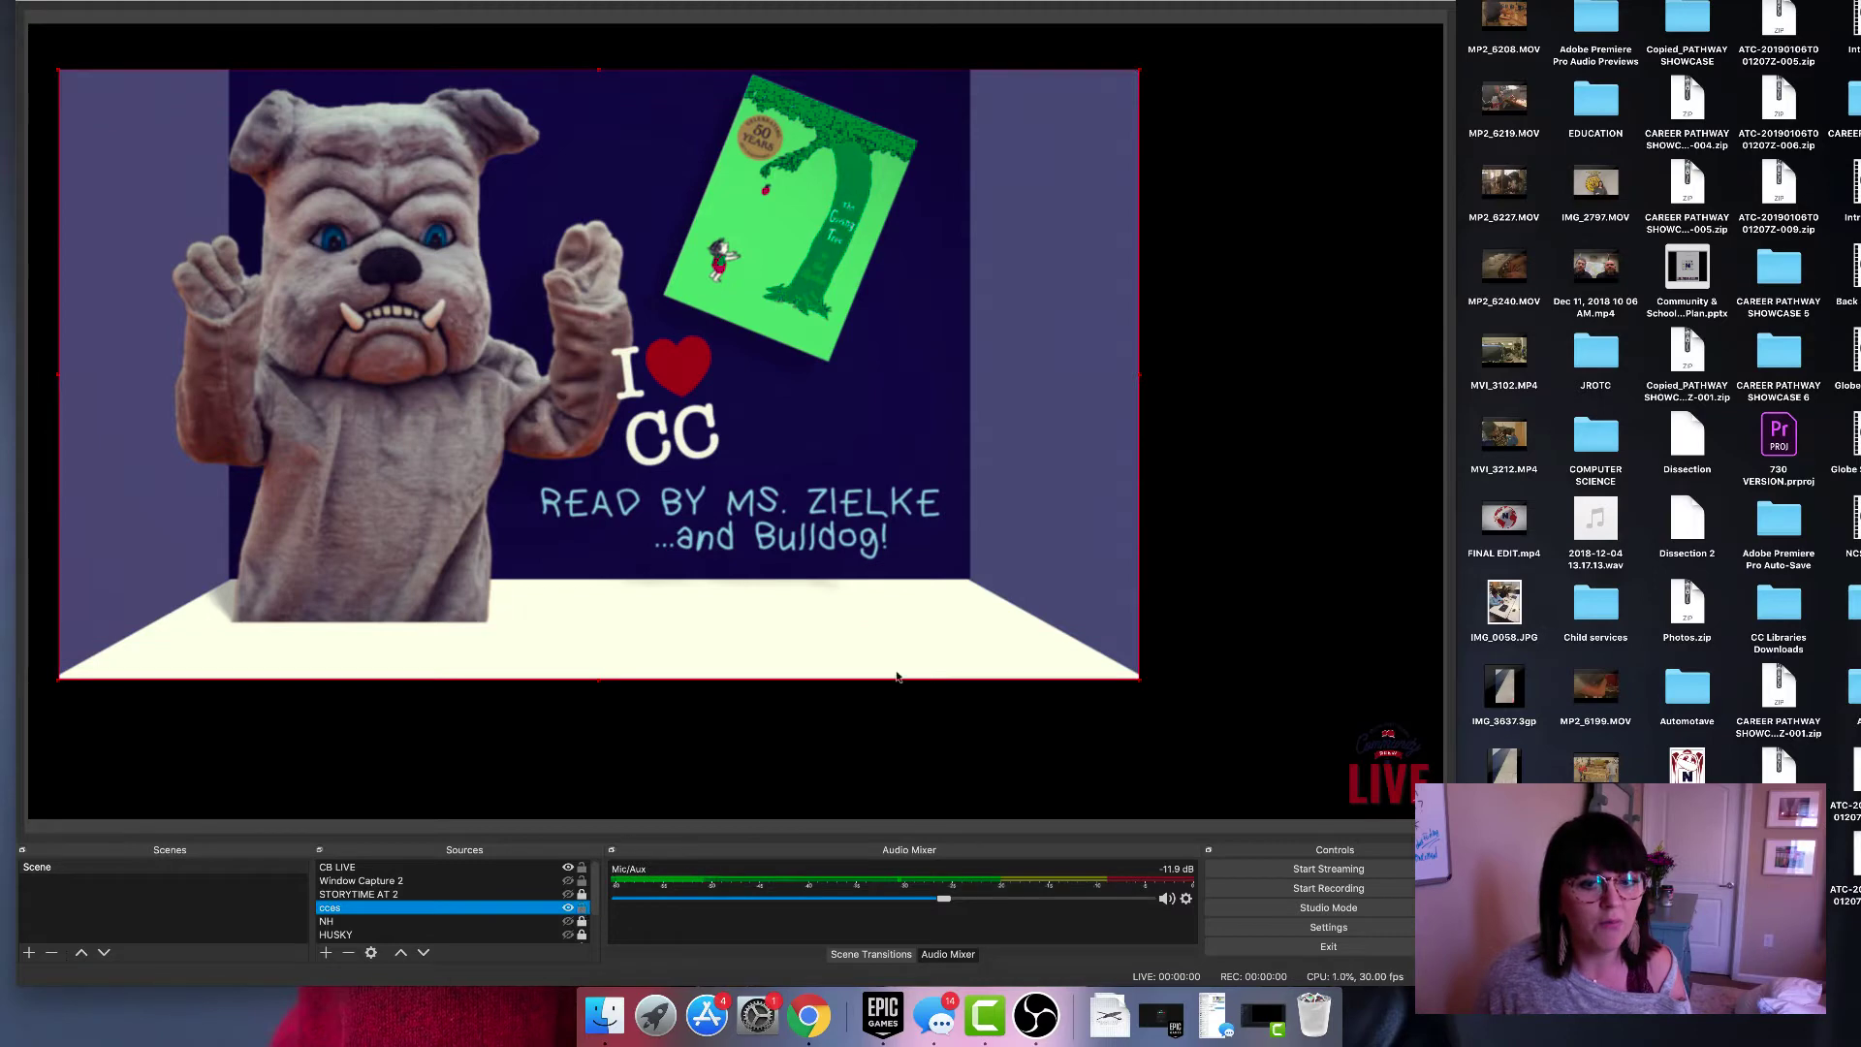
drag(1138, 687, 1219, 597)
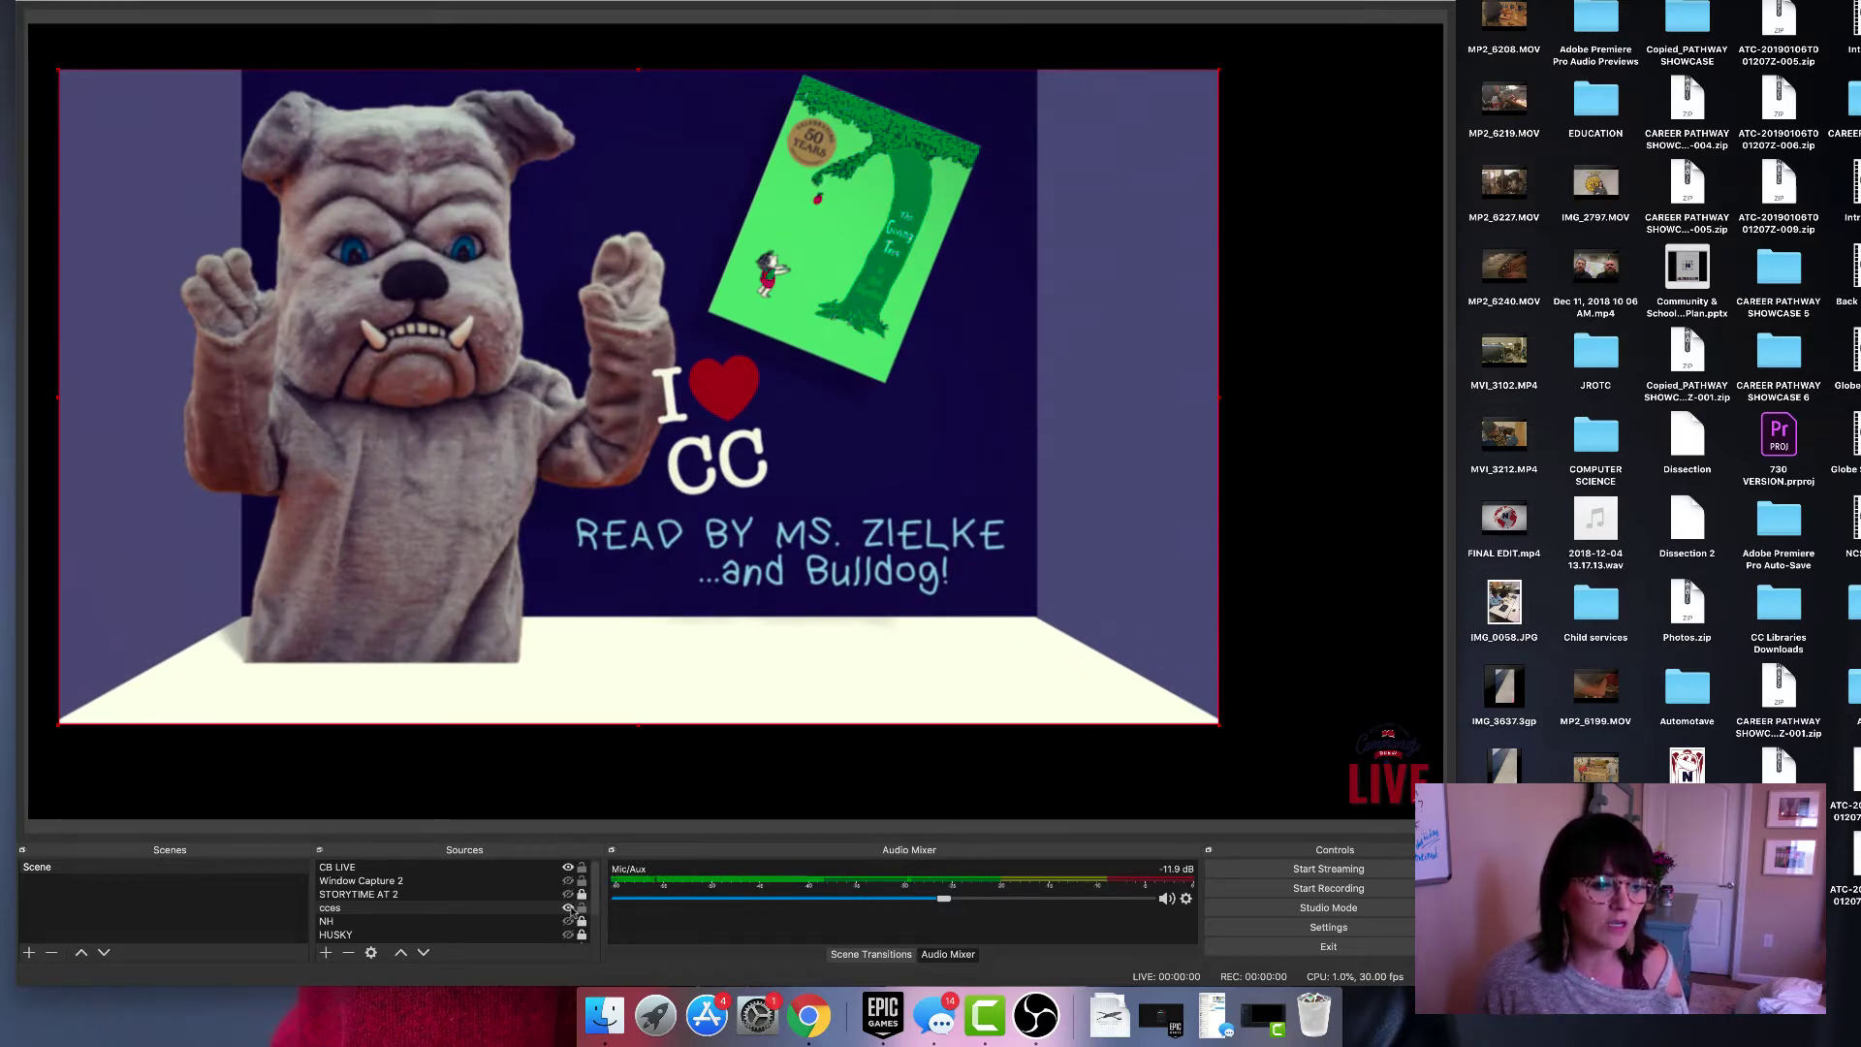
Show the IHEARTNC logo briefly, then leave both it and the cces source hidden.
scroll(572, 909, down, 3)
click(567, 937)
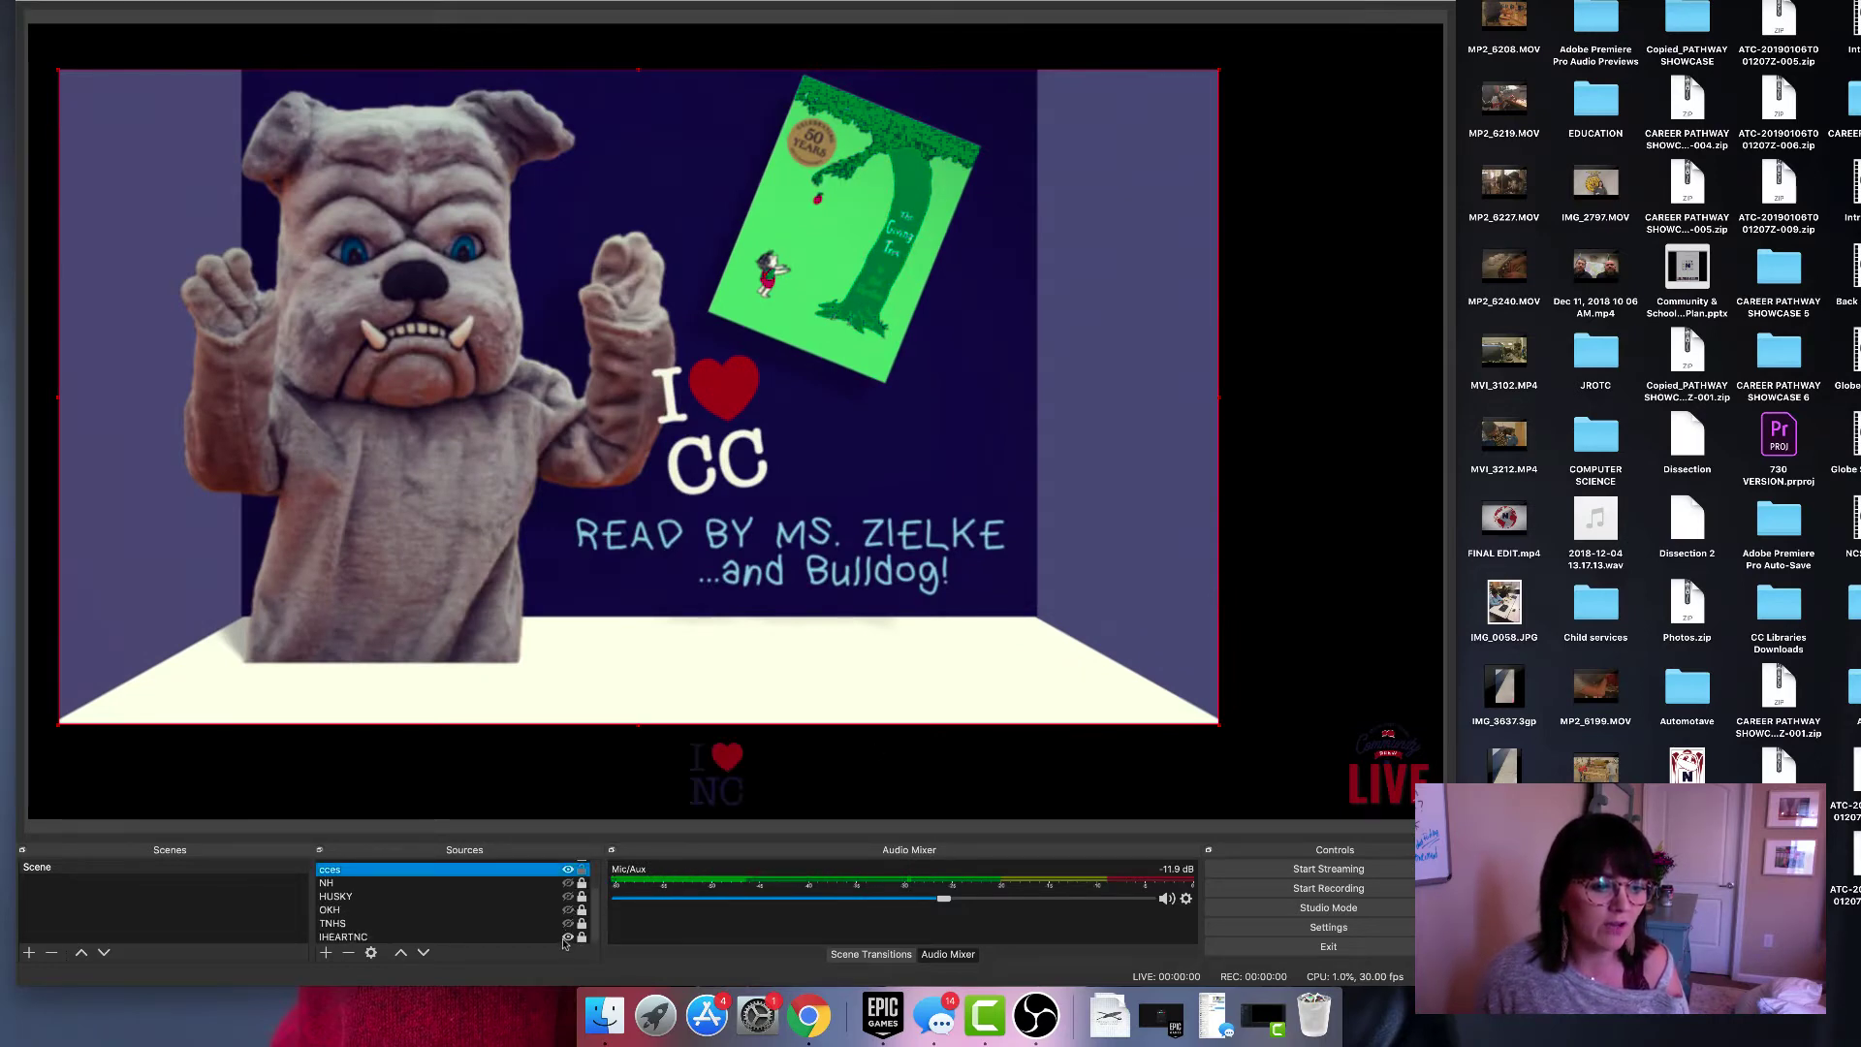
click(568, 871)
scroll(516, 939, up, 3)
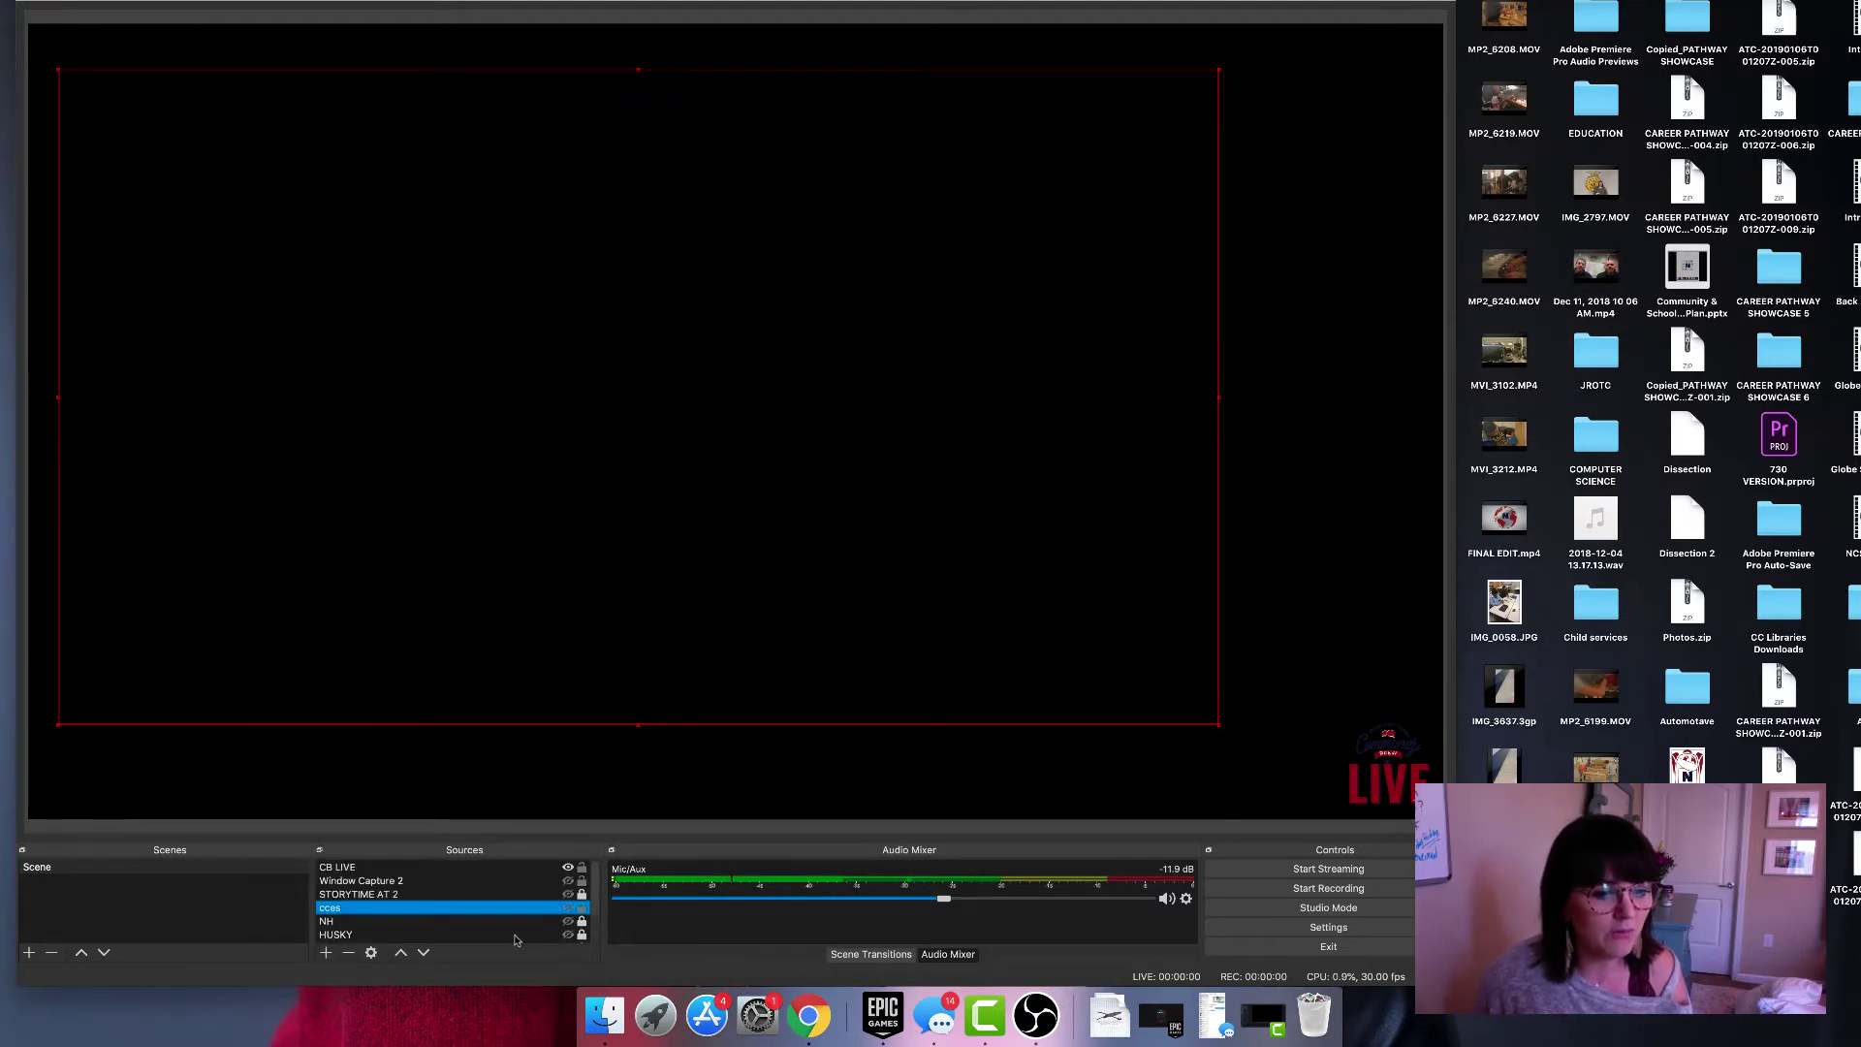
Turn the CB LIVE source's visibility off and back on, keeping that source selected.
click(568, 868)
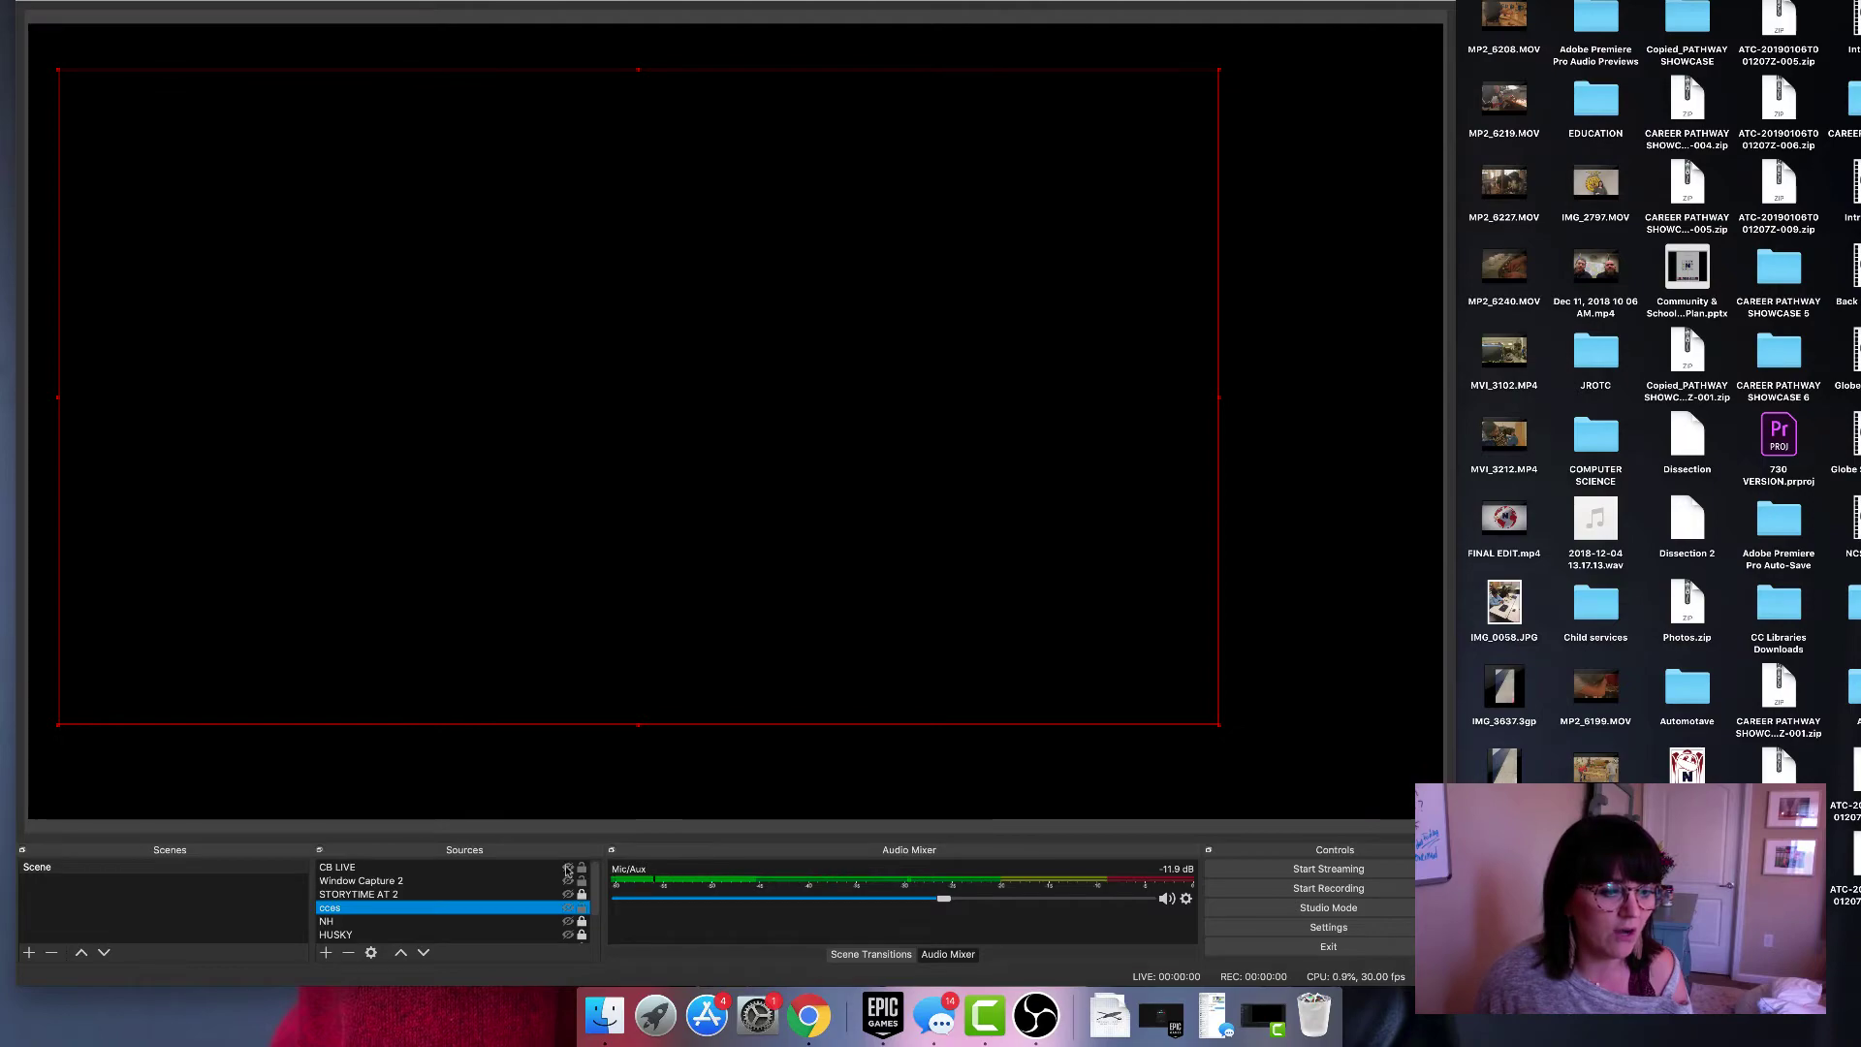
click(568, 869)
click(528, 868)
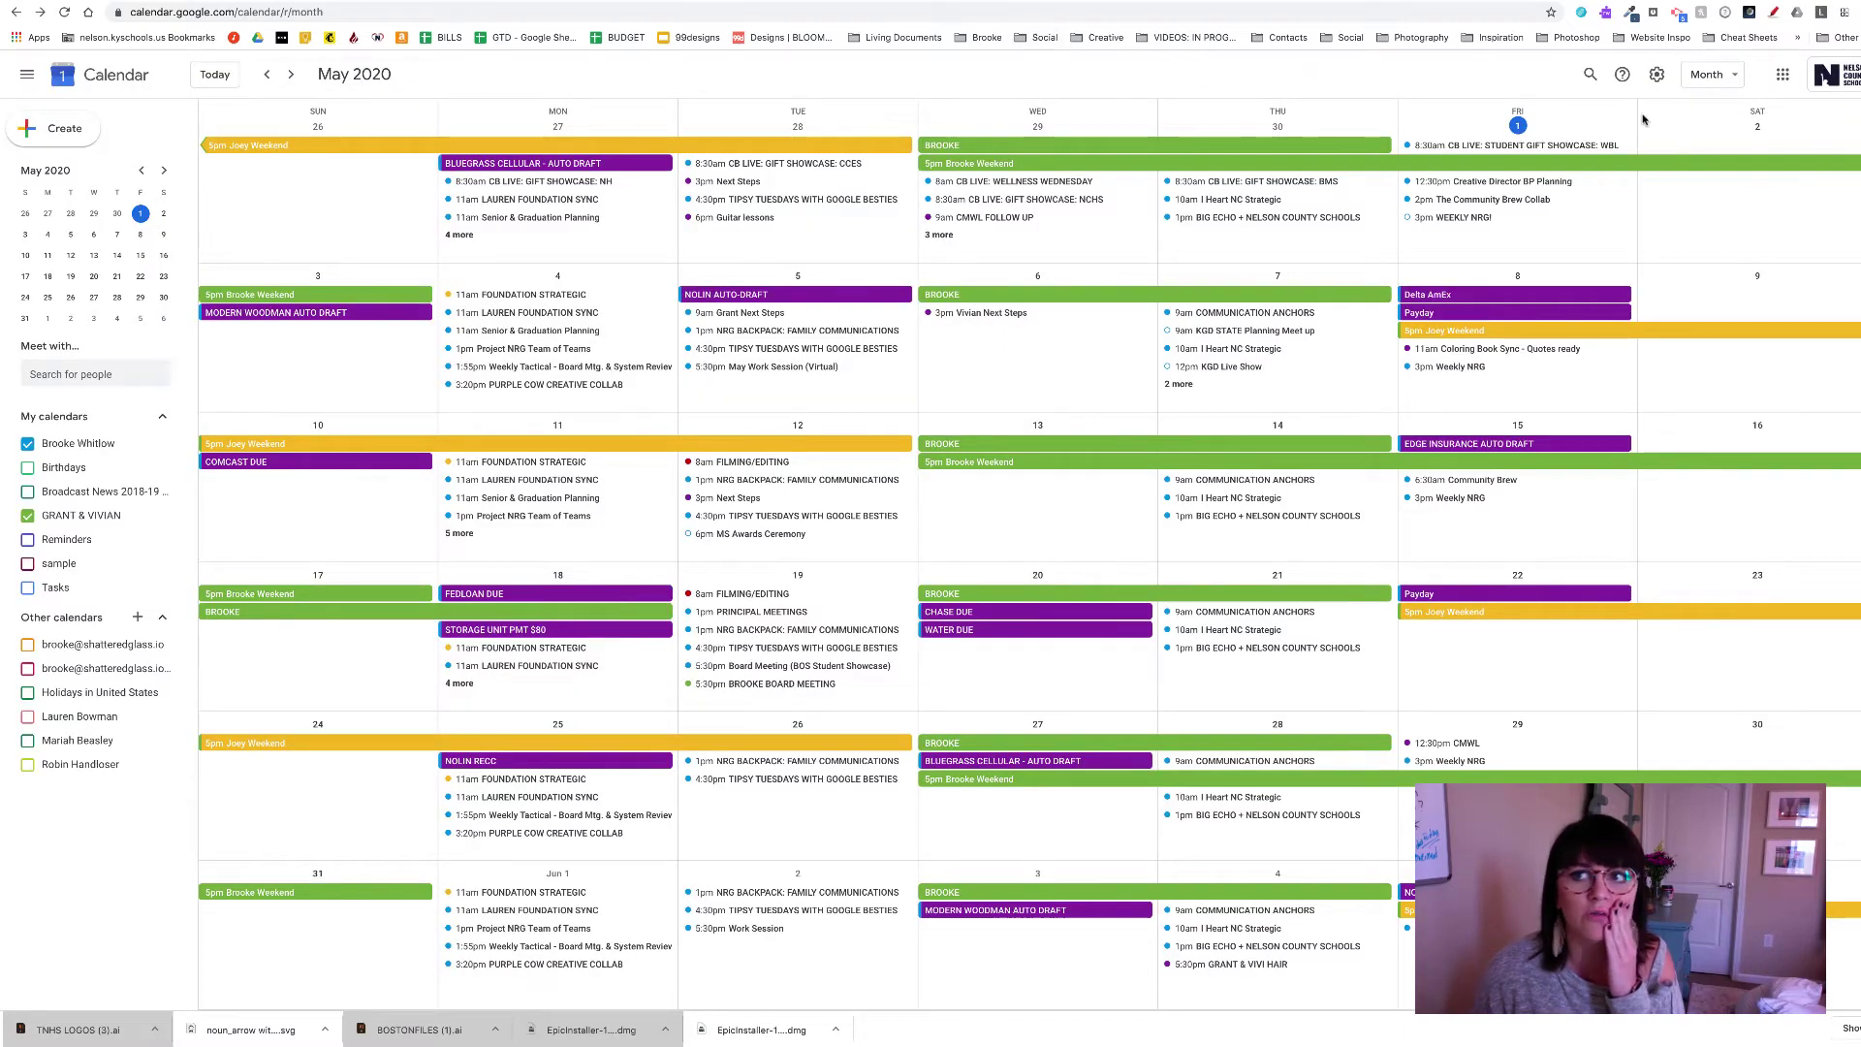
Switch Google Calendar to the week view and open Friday's "CB LIVE: STUDENT GIFT SHOWCASE: WBL" event.
click(1707, 78)
click(1707, 151)
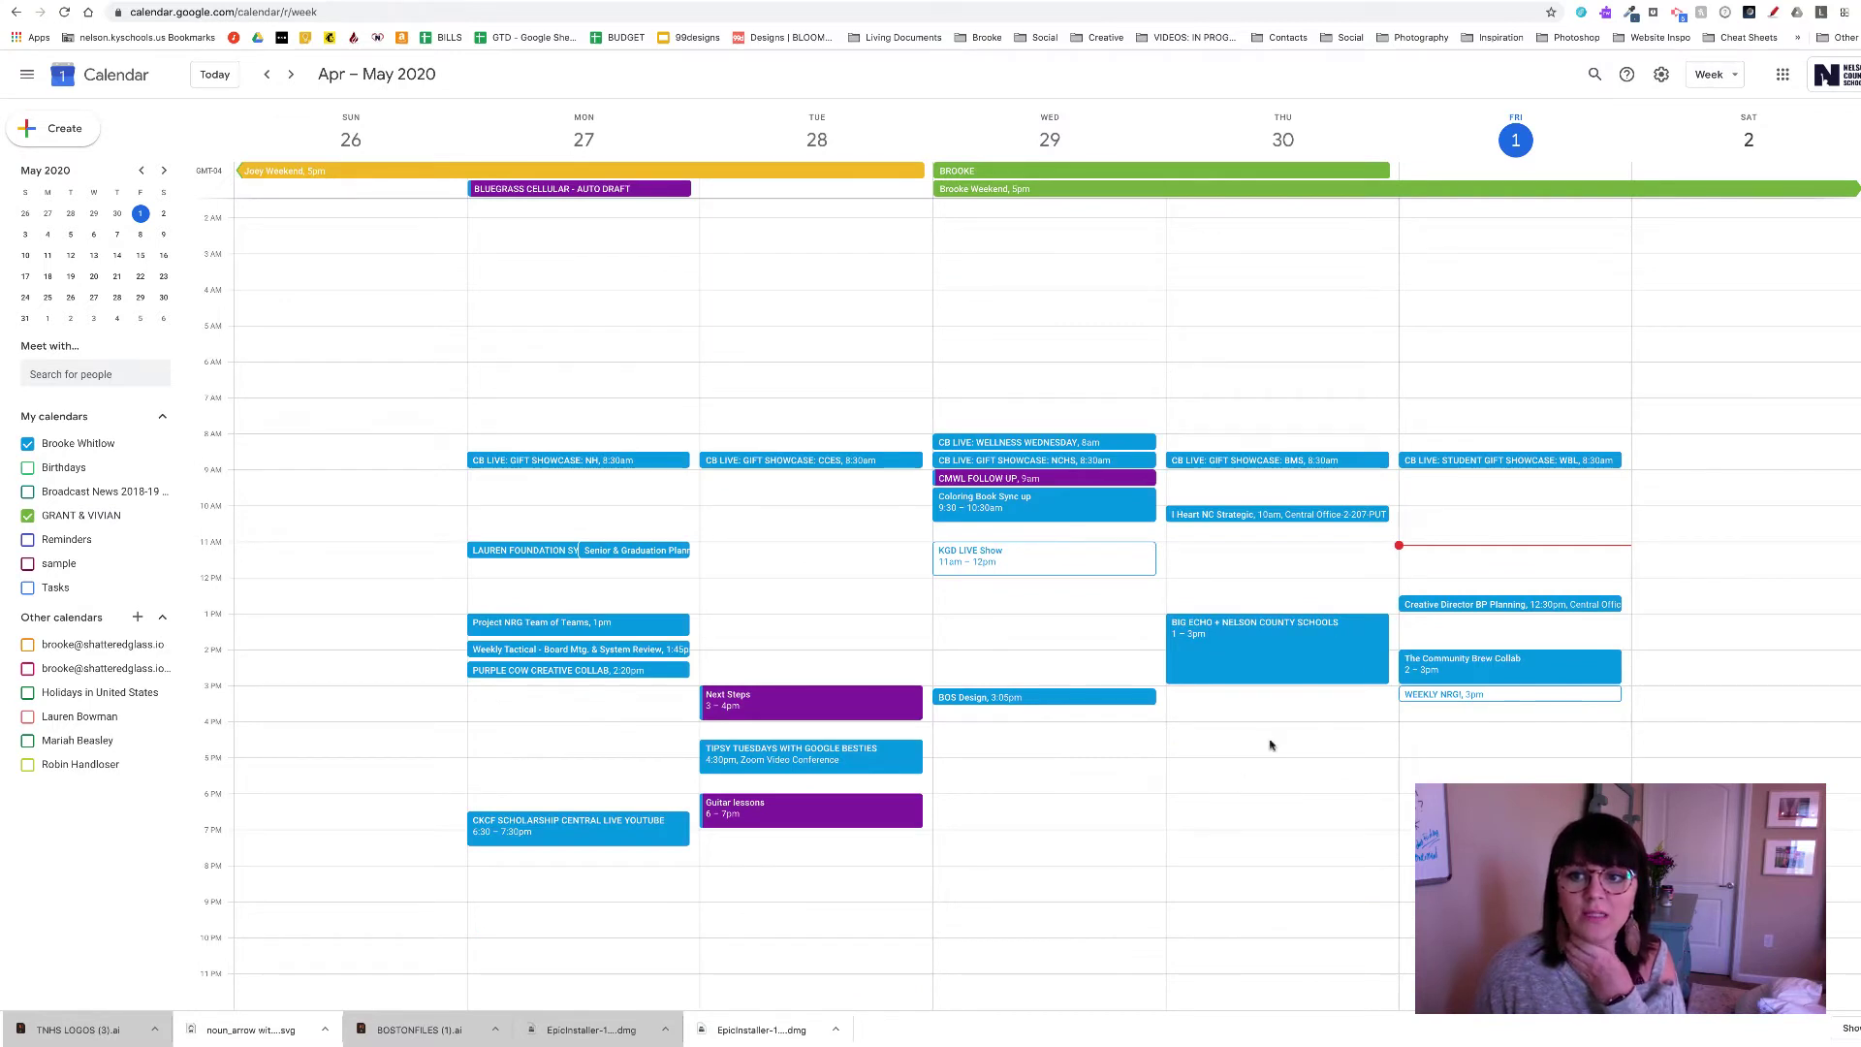
click(1512, 463)
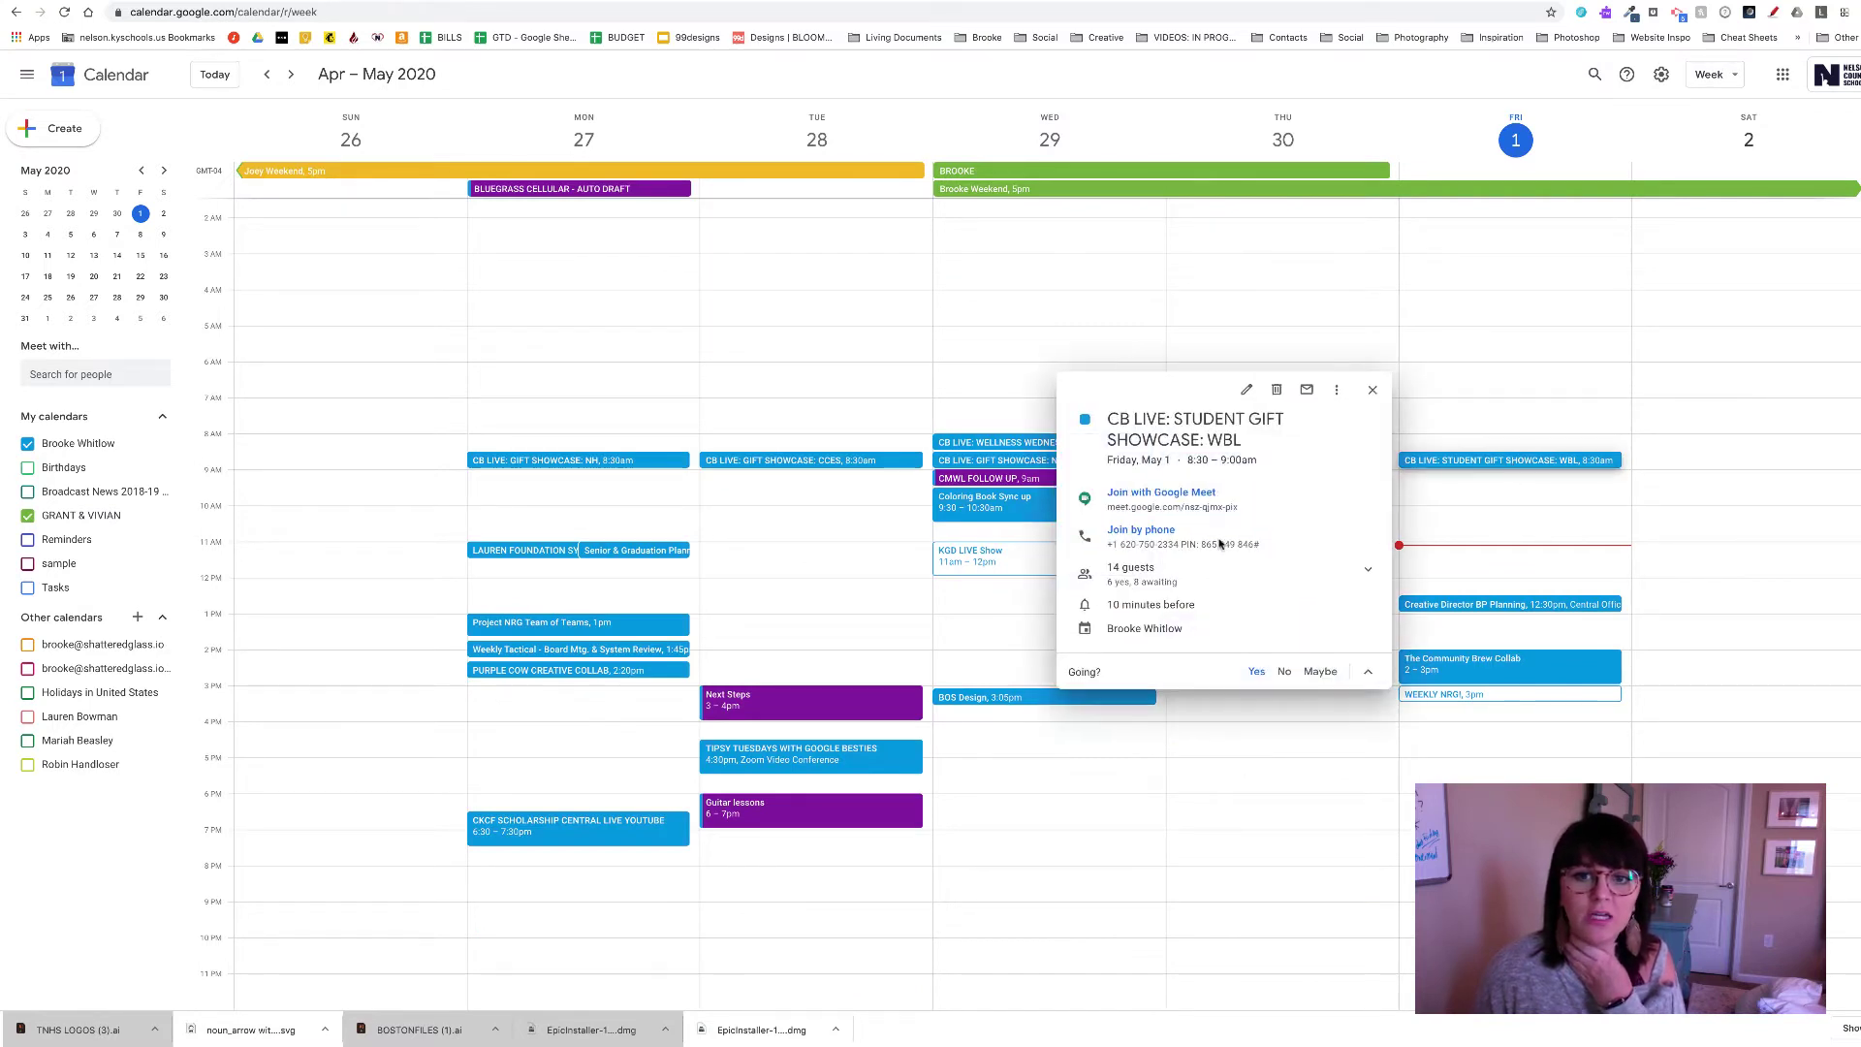
Open the event's Google Meet link, join the meeting and mute the microphone.
click(1198, 499)
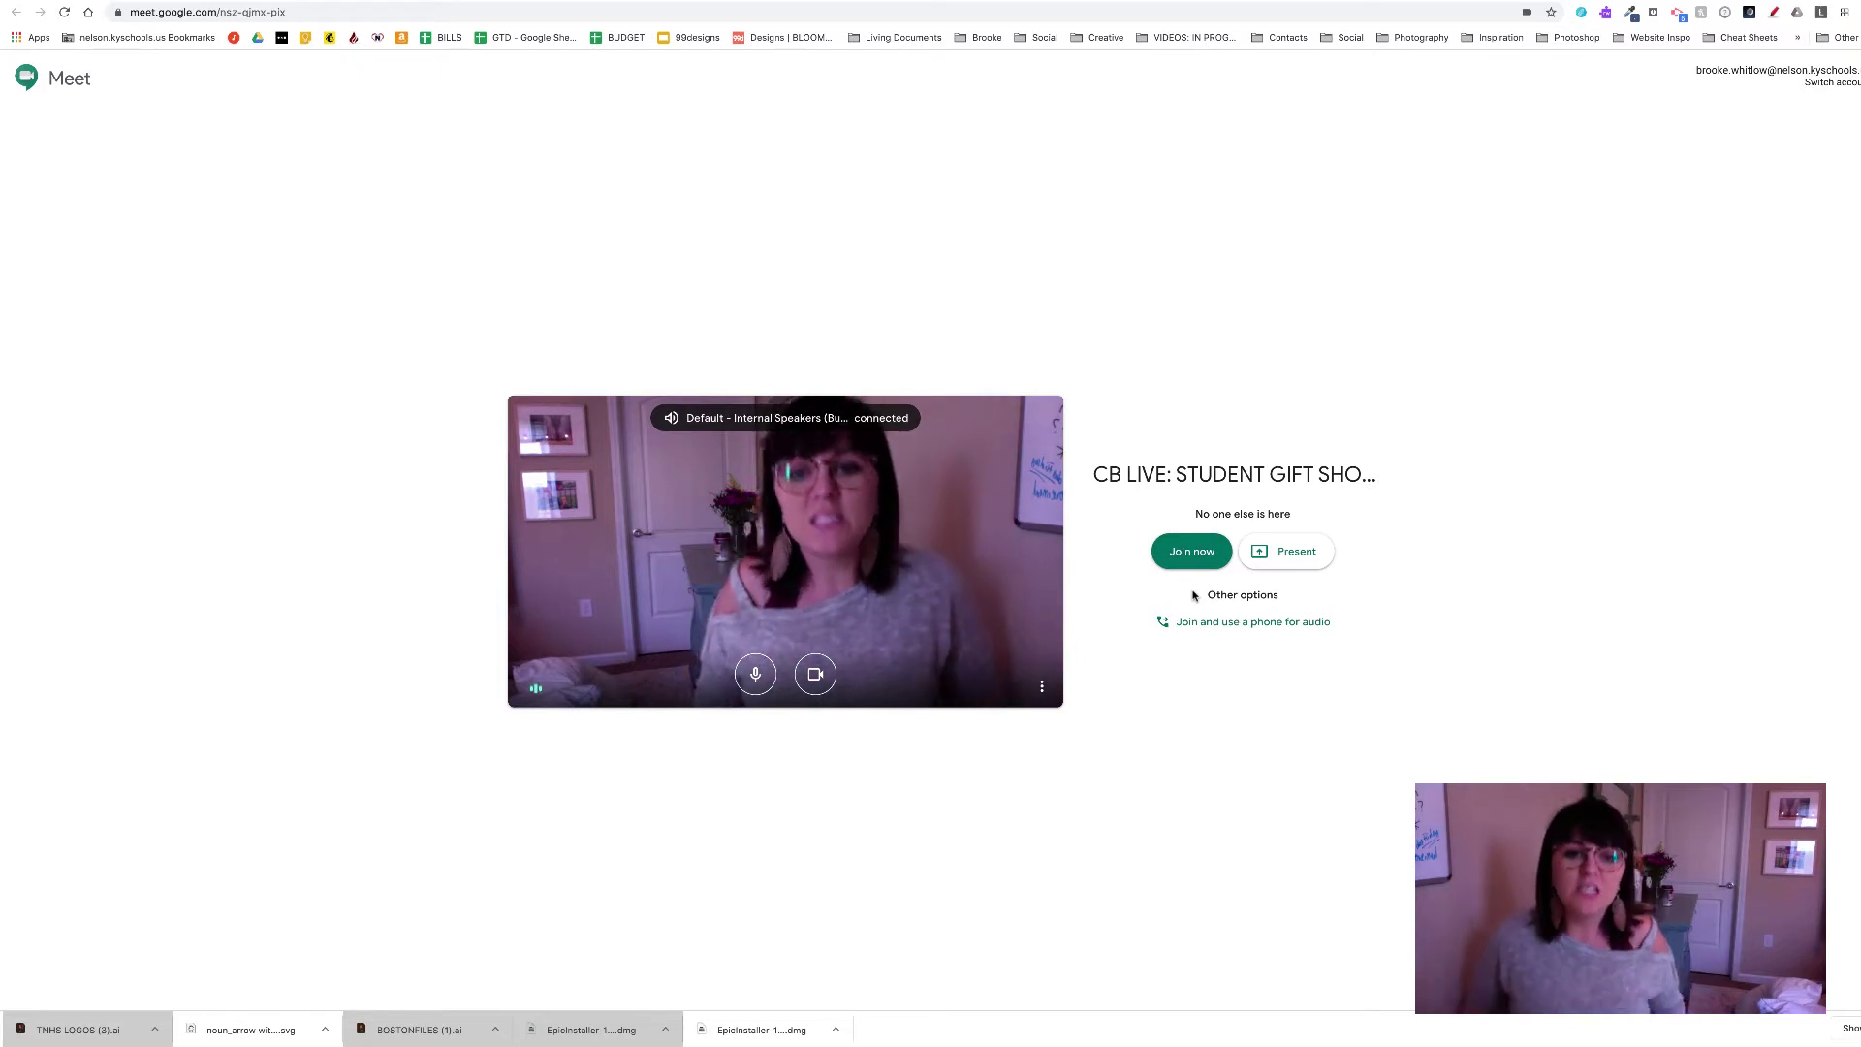
click(1192, 562)
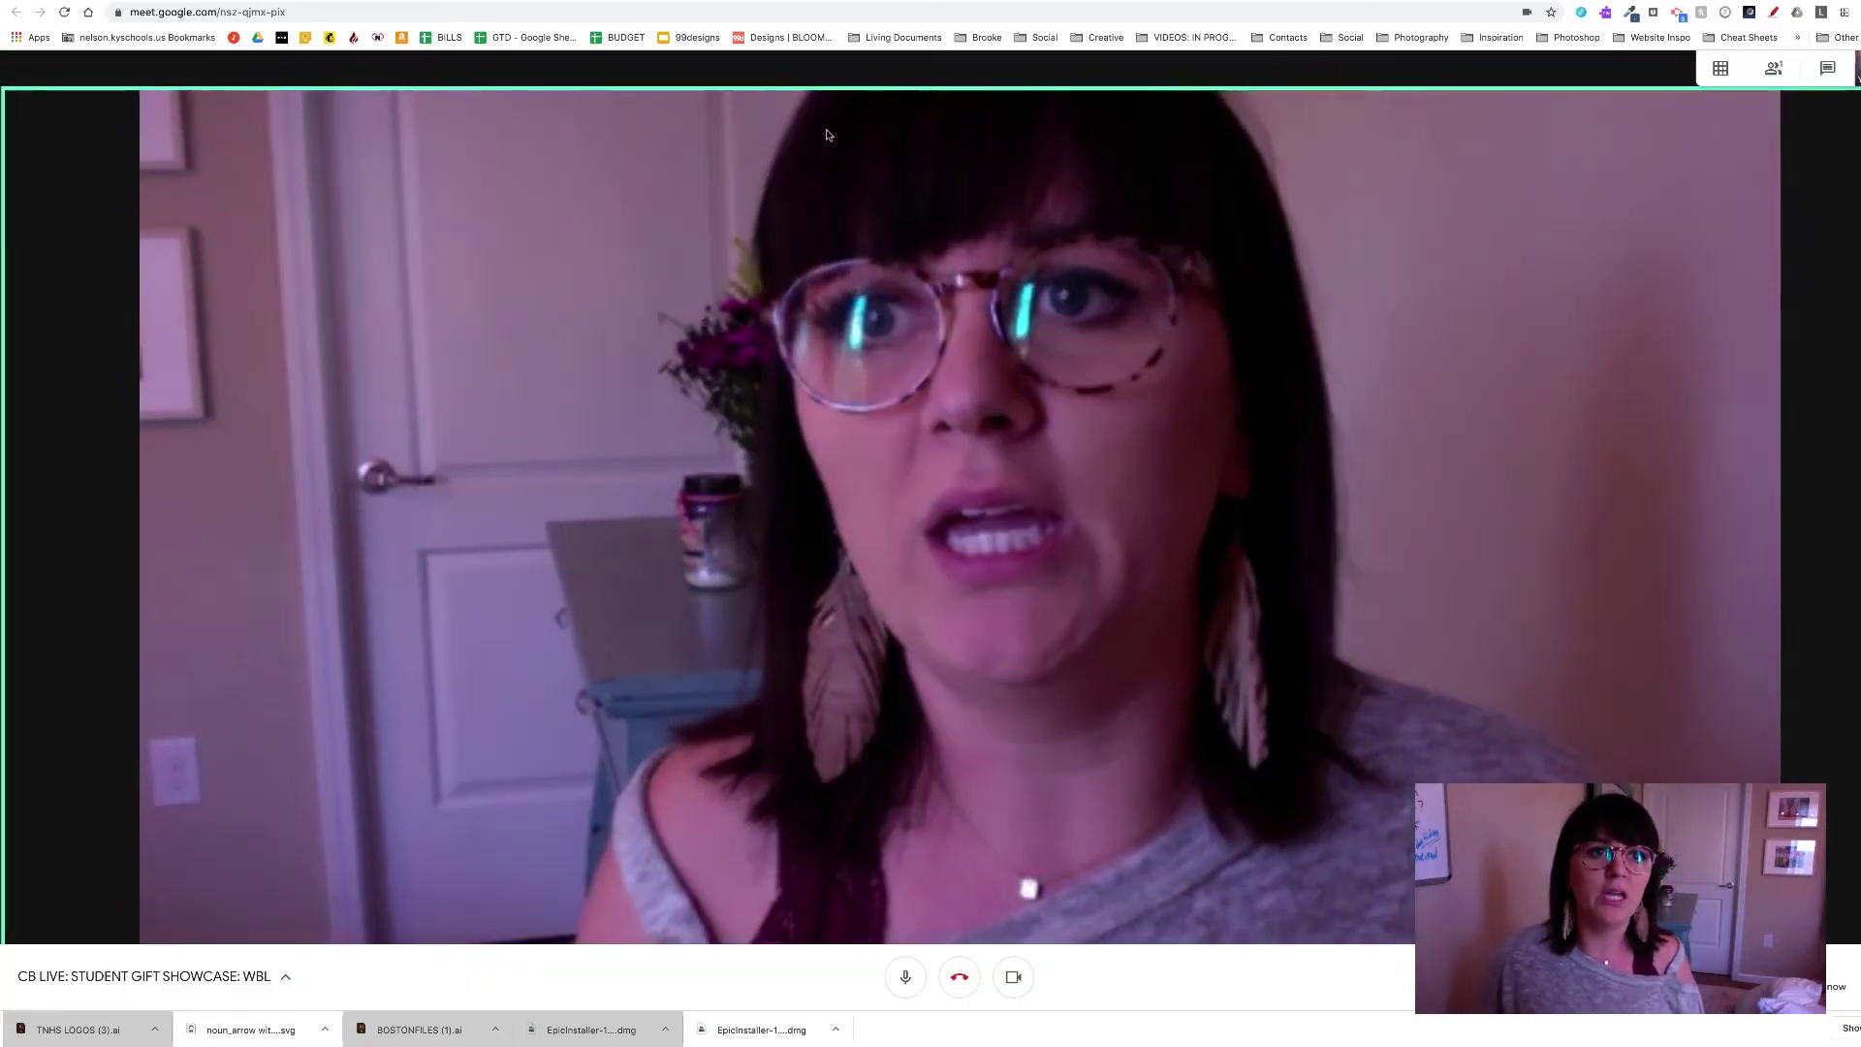
click(904, 979)
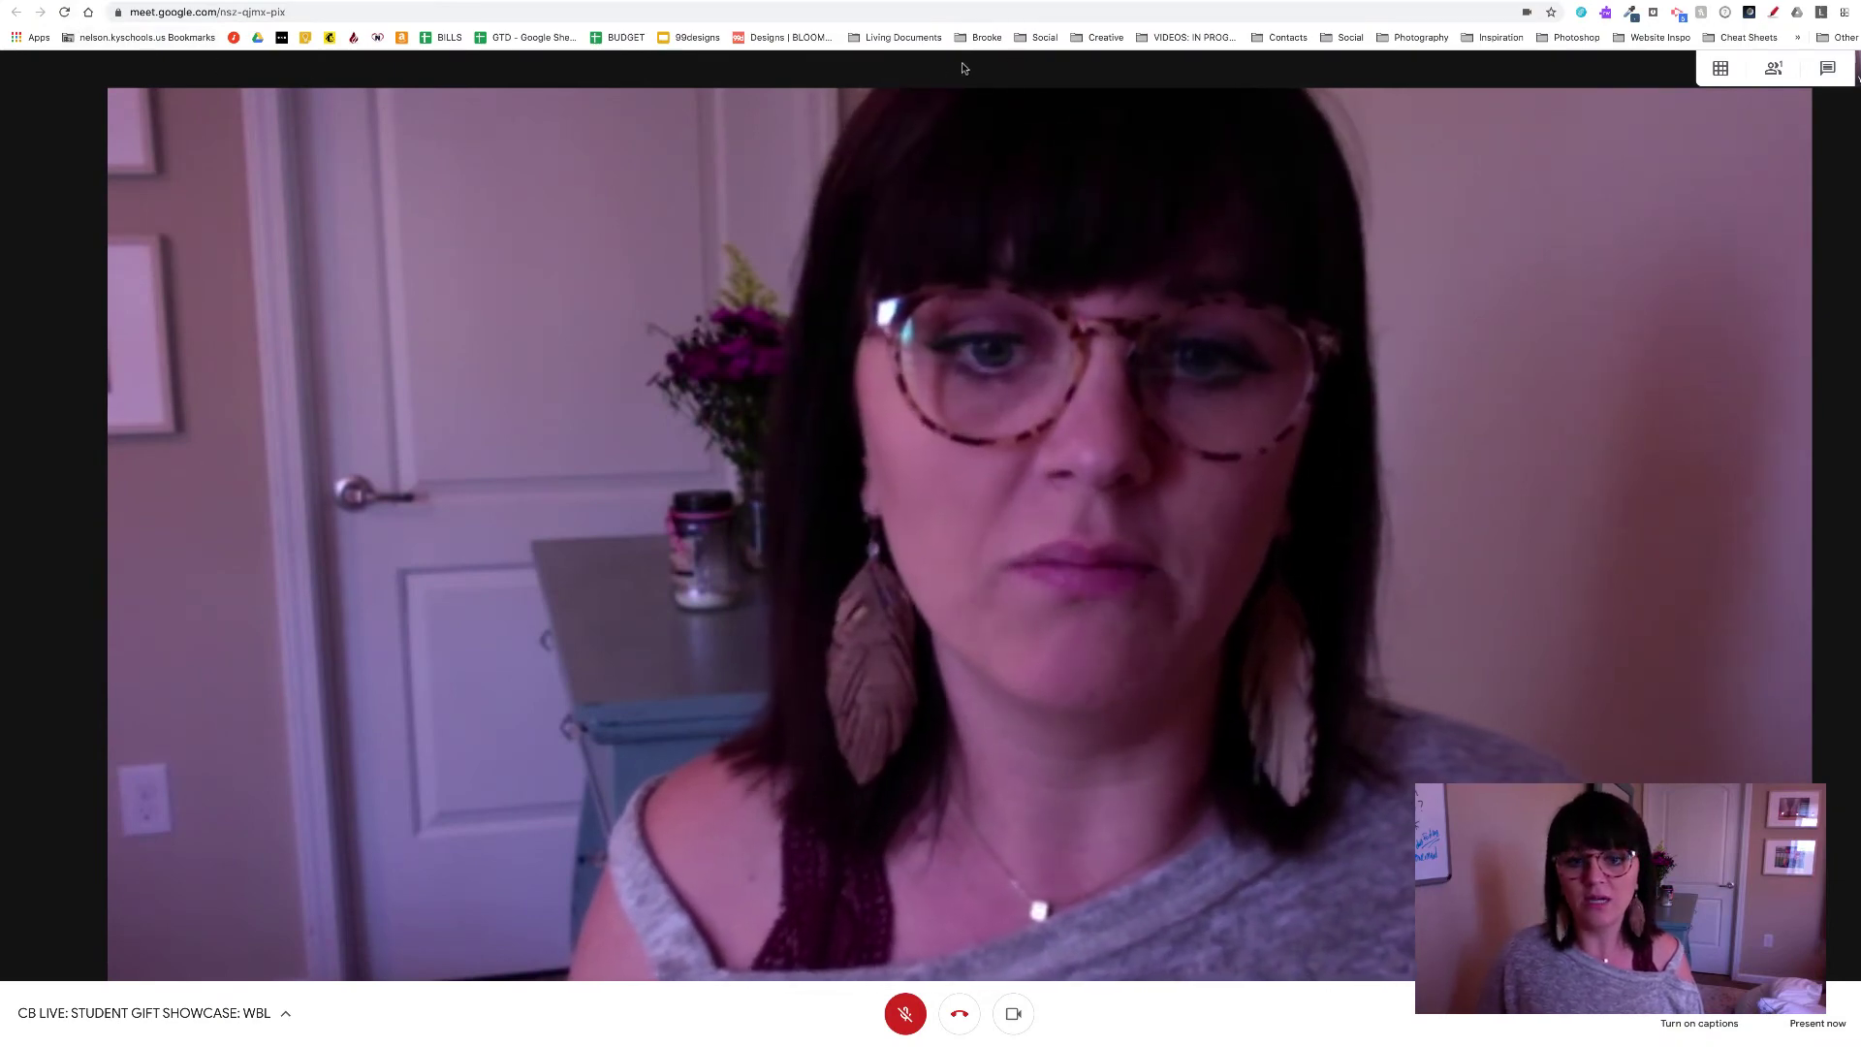
Move the full-screen calendar browser window onto the desktop that holds the Meet and OBS windows.
key(ctrl+Up)
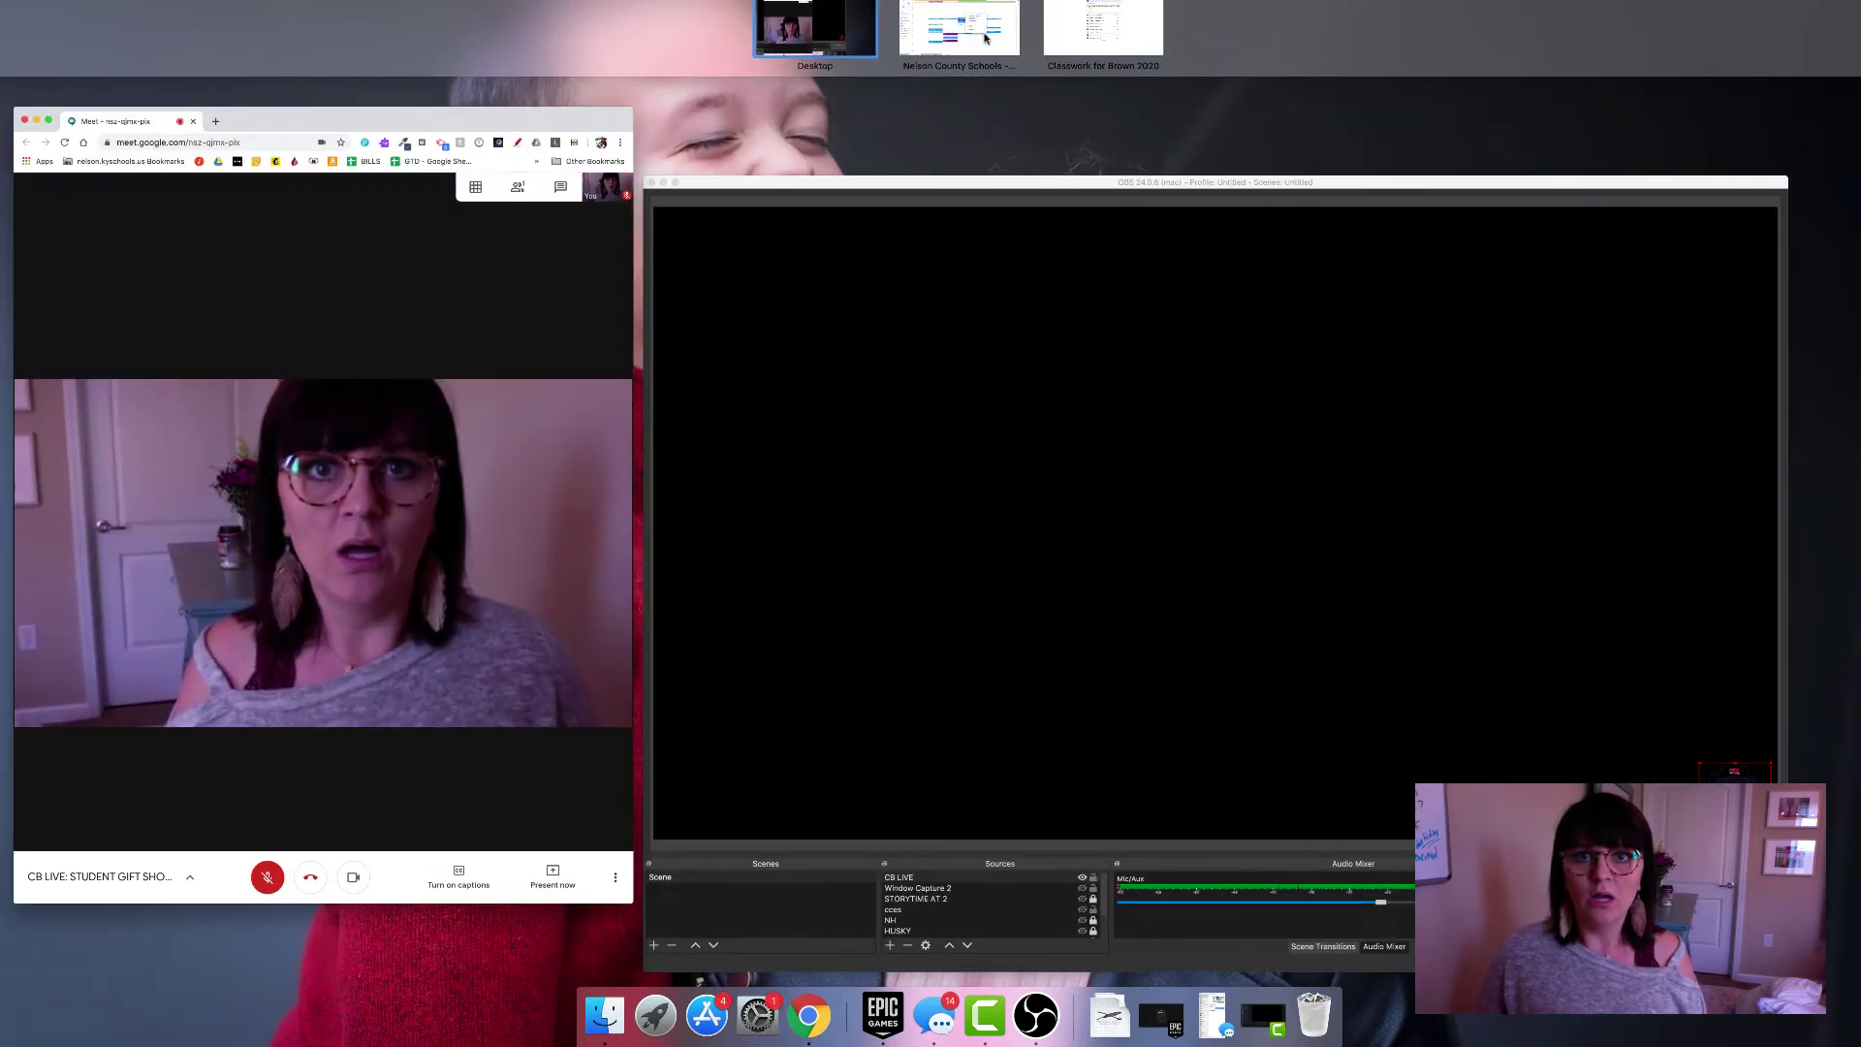
drag(959, 29, 870, 79)
click(1051, 34)
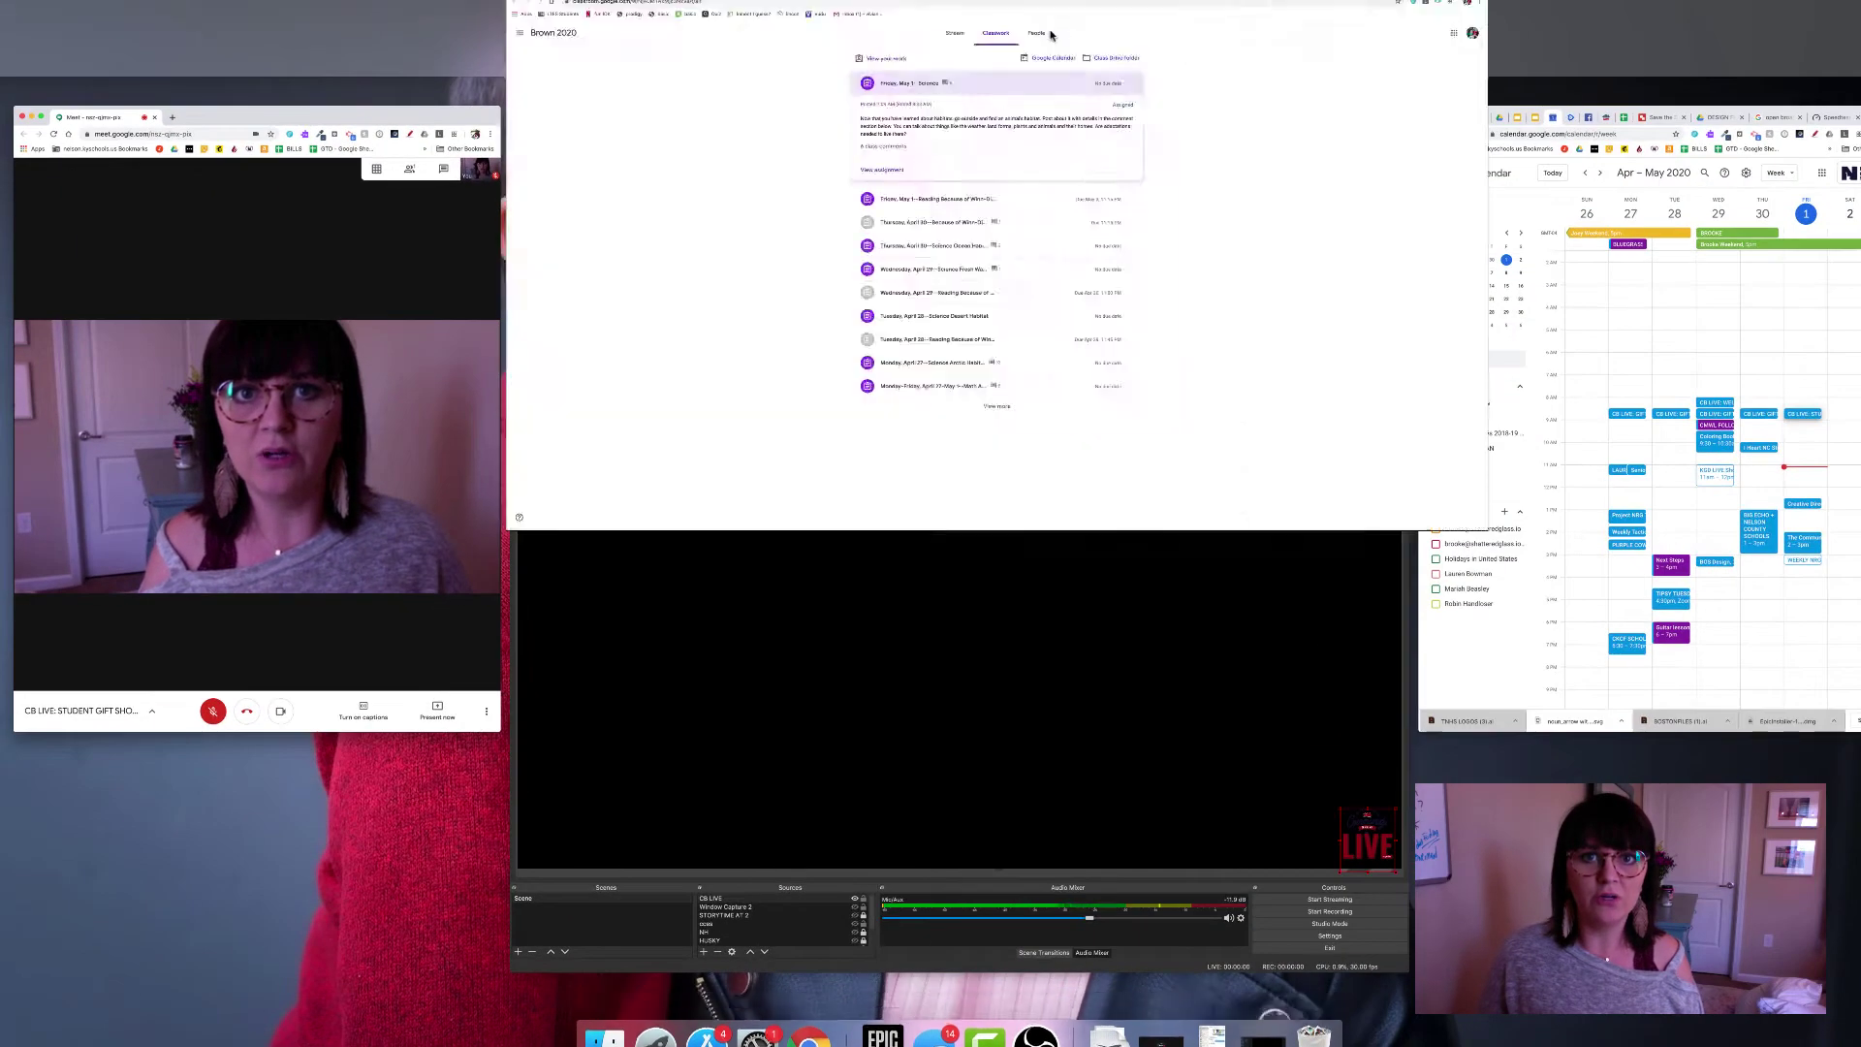
key(ctrl+Left)
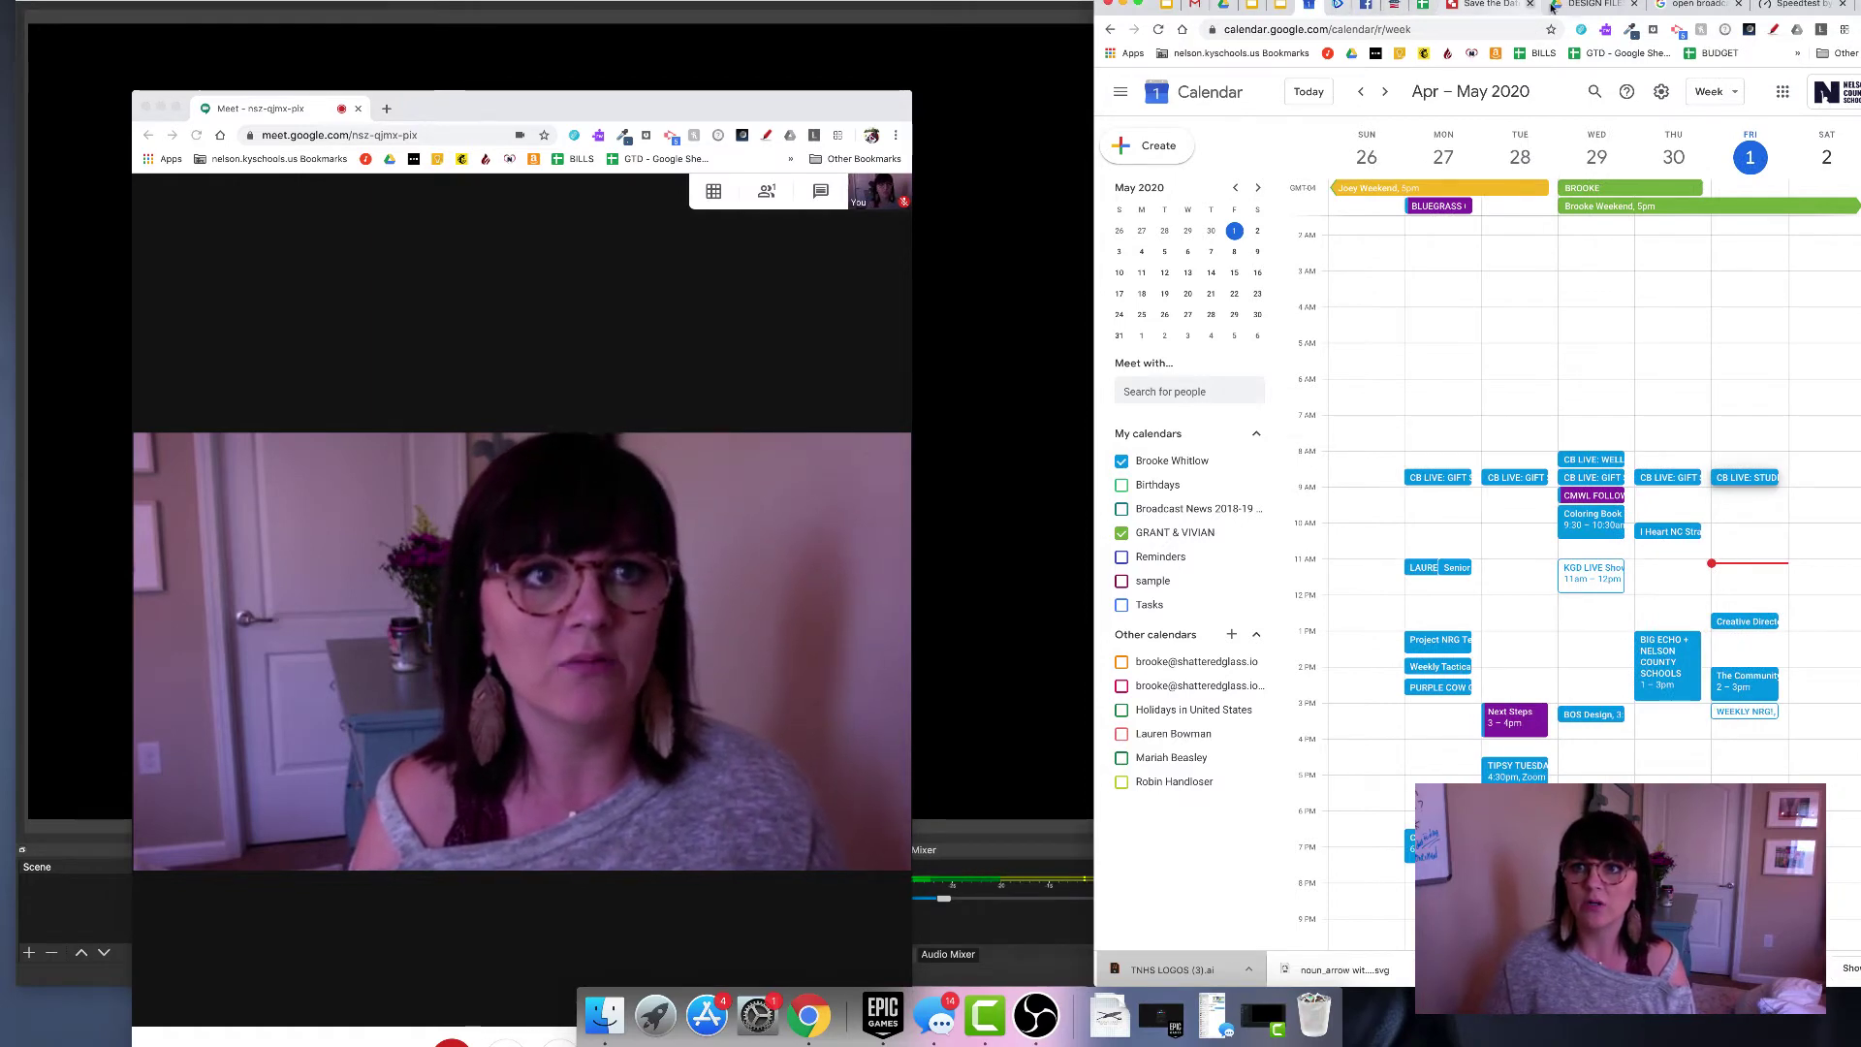
Load youtube.com in the browser tab that holds the speed test results.
click(1765, 6)
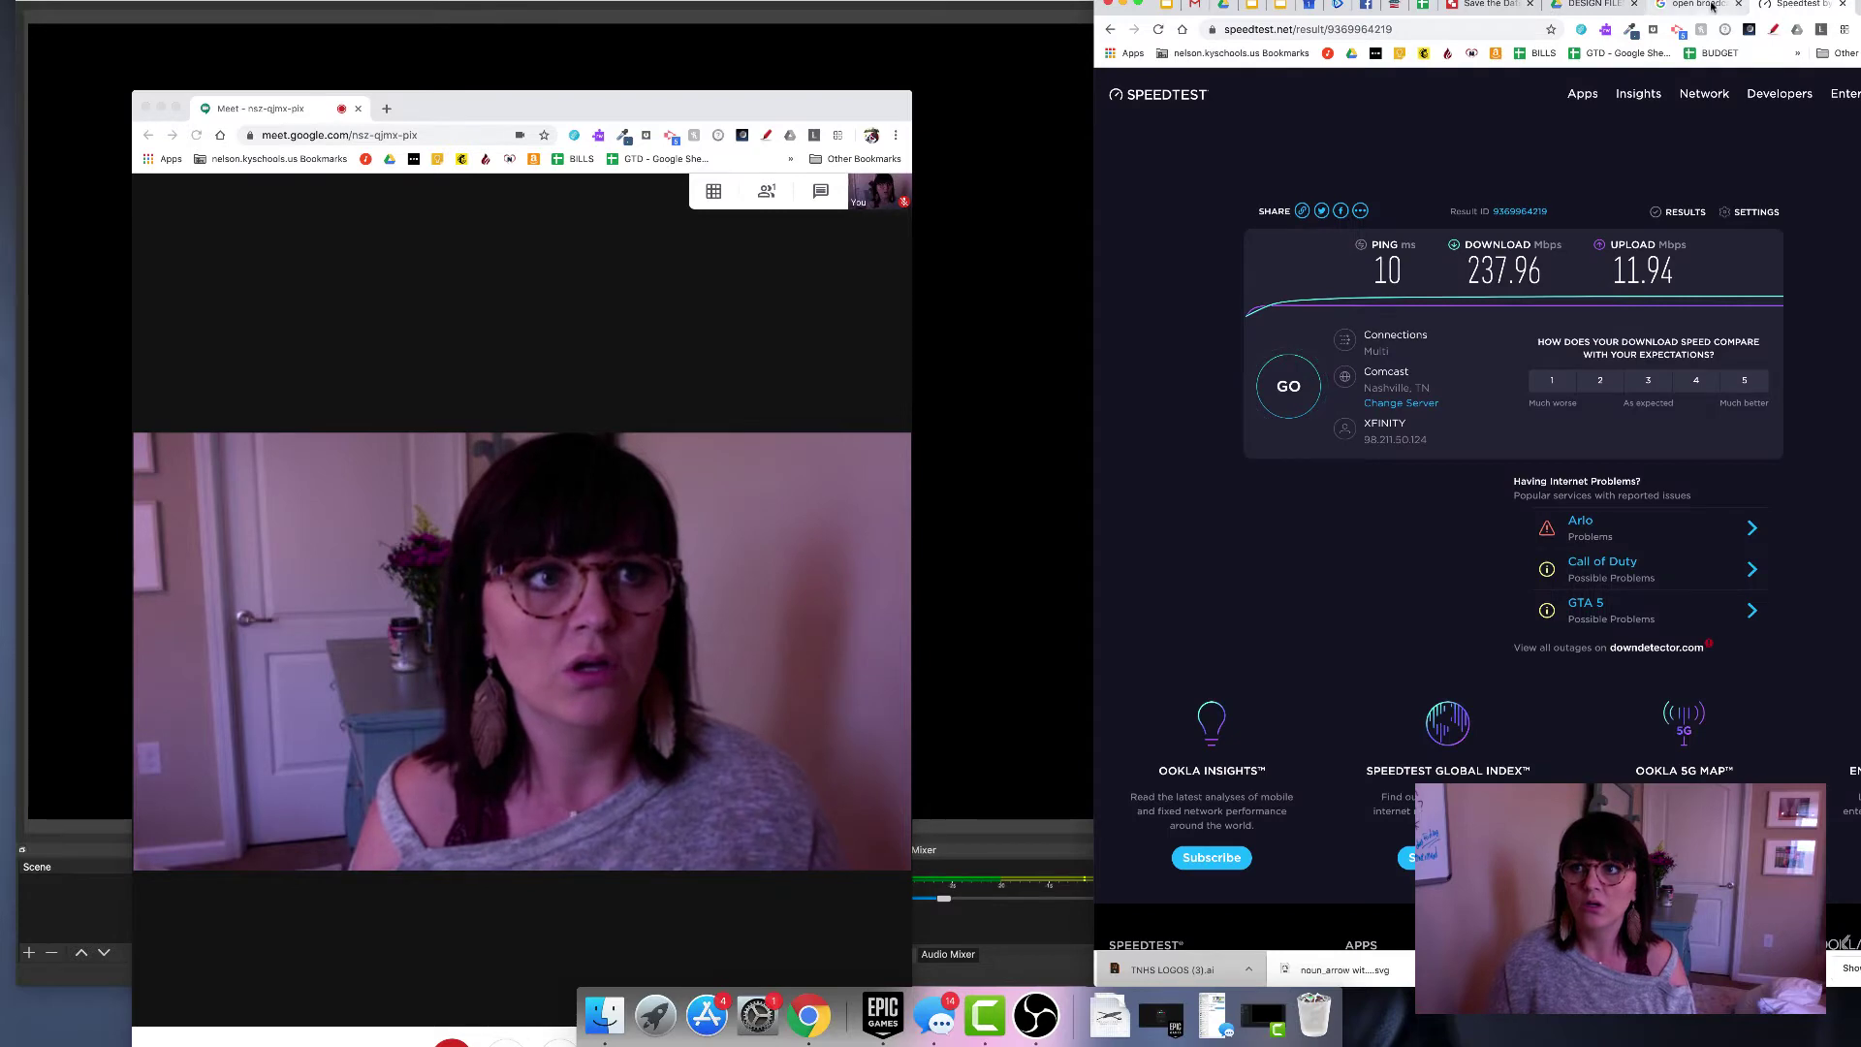
click(1470, 30)
text(youtube.com)
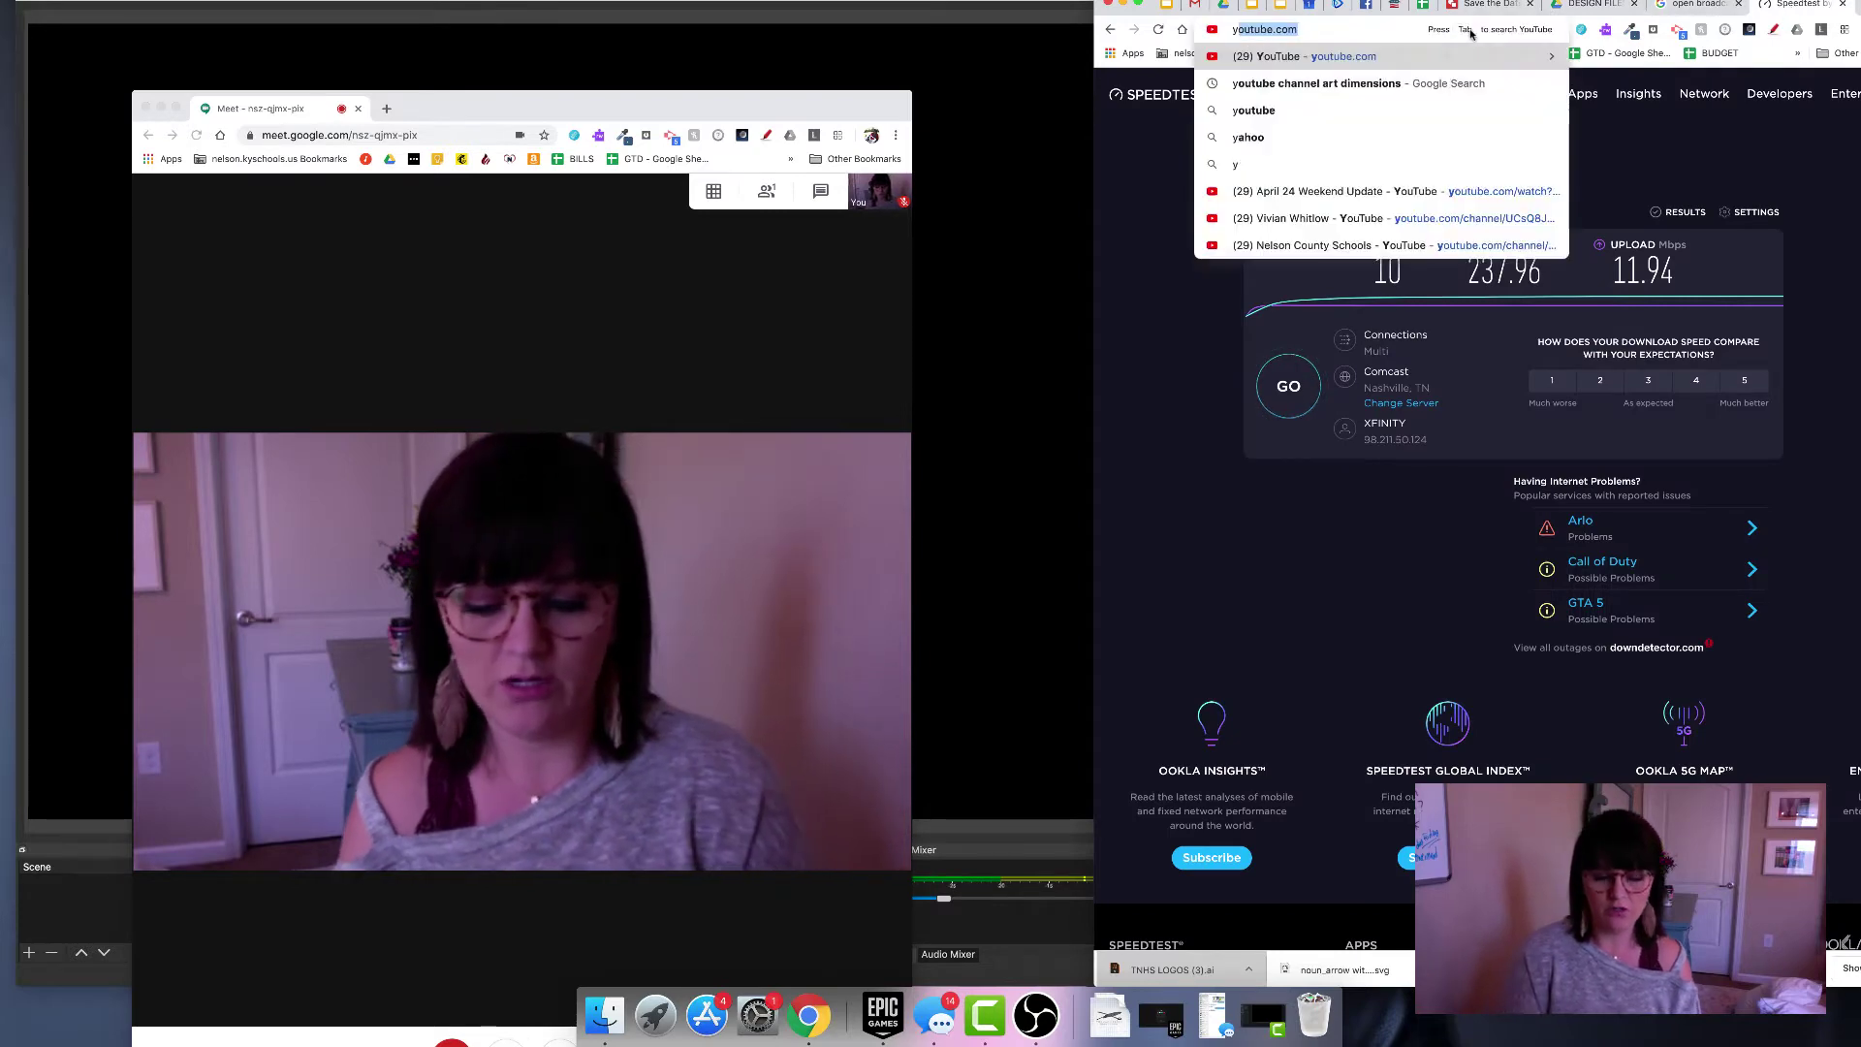
key(Return)
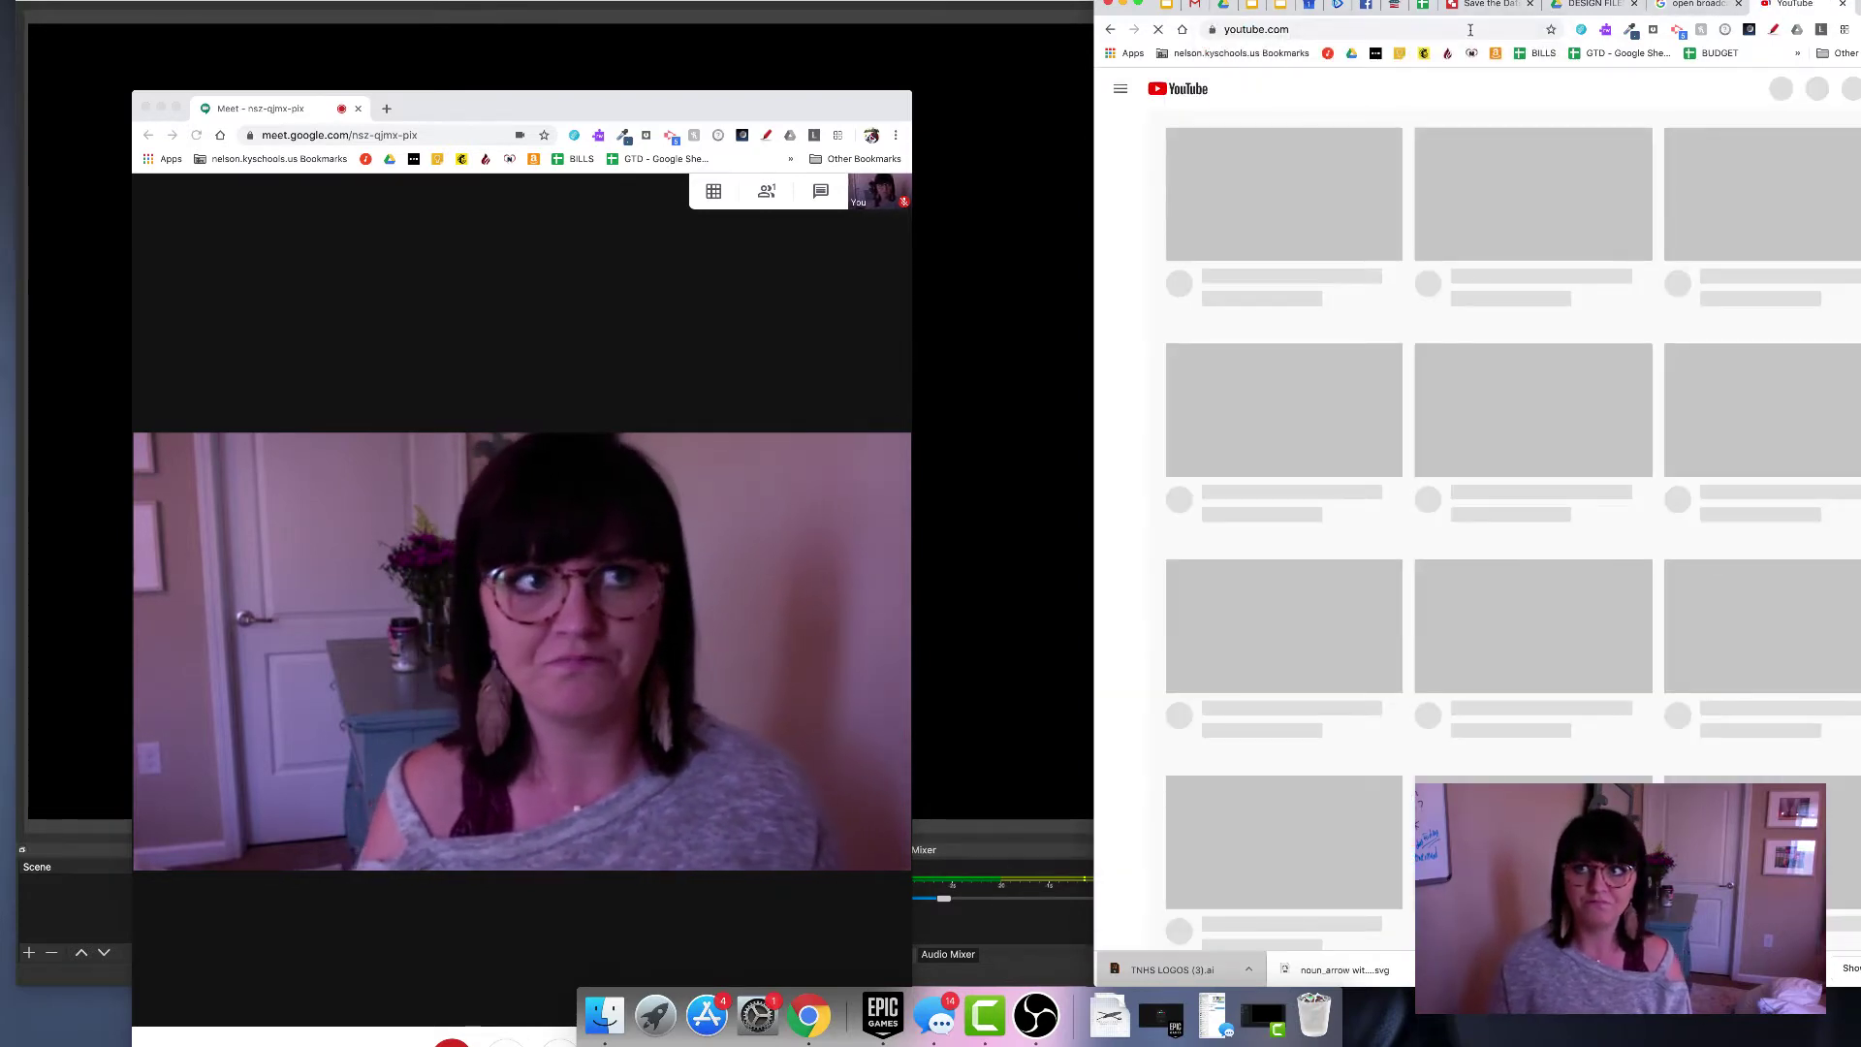
Place the Meet window over the YouTube window and narrow the OBS window so both sit side by side.
drag(764, 107, 1529, 4)
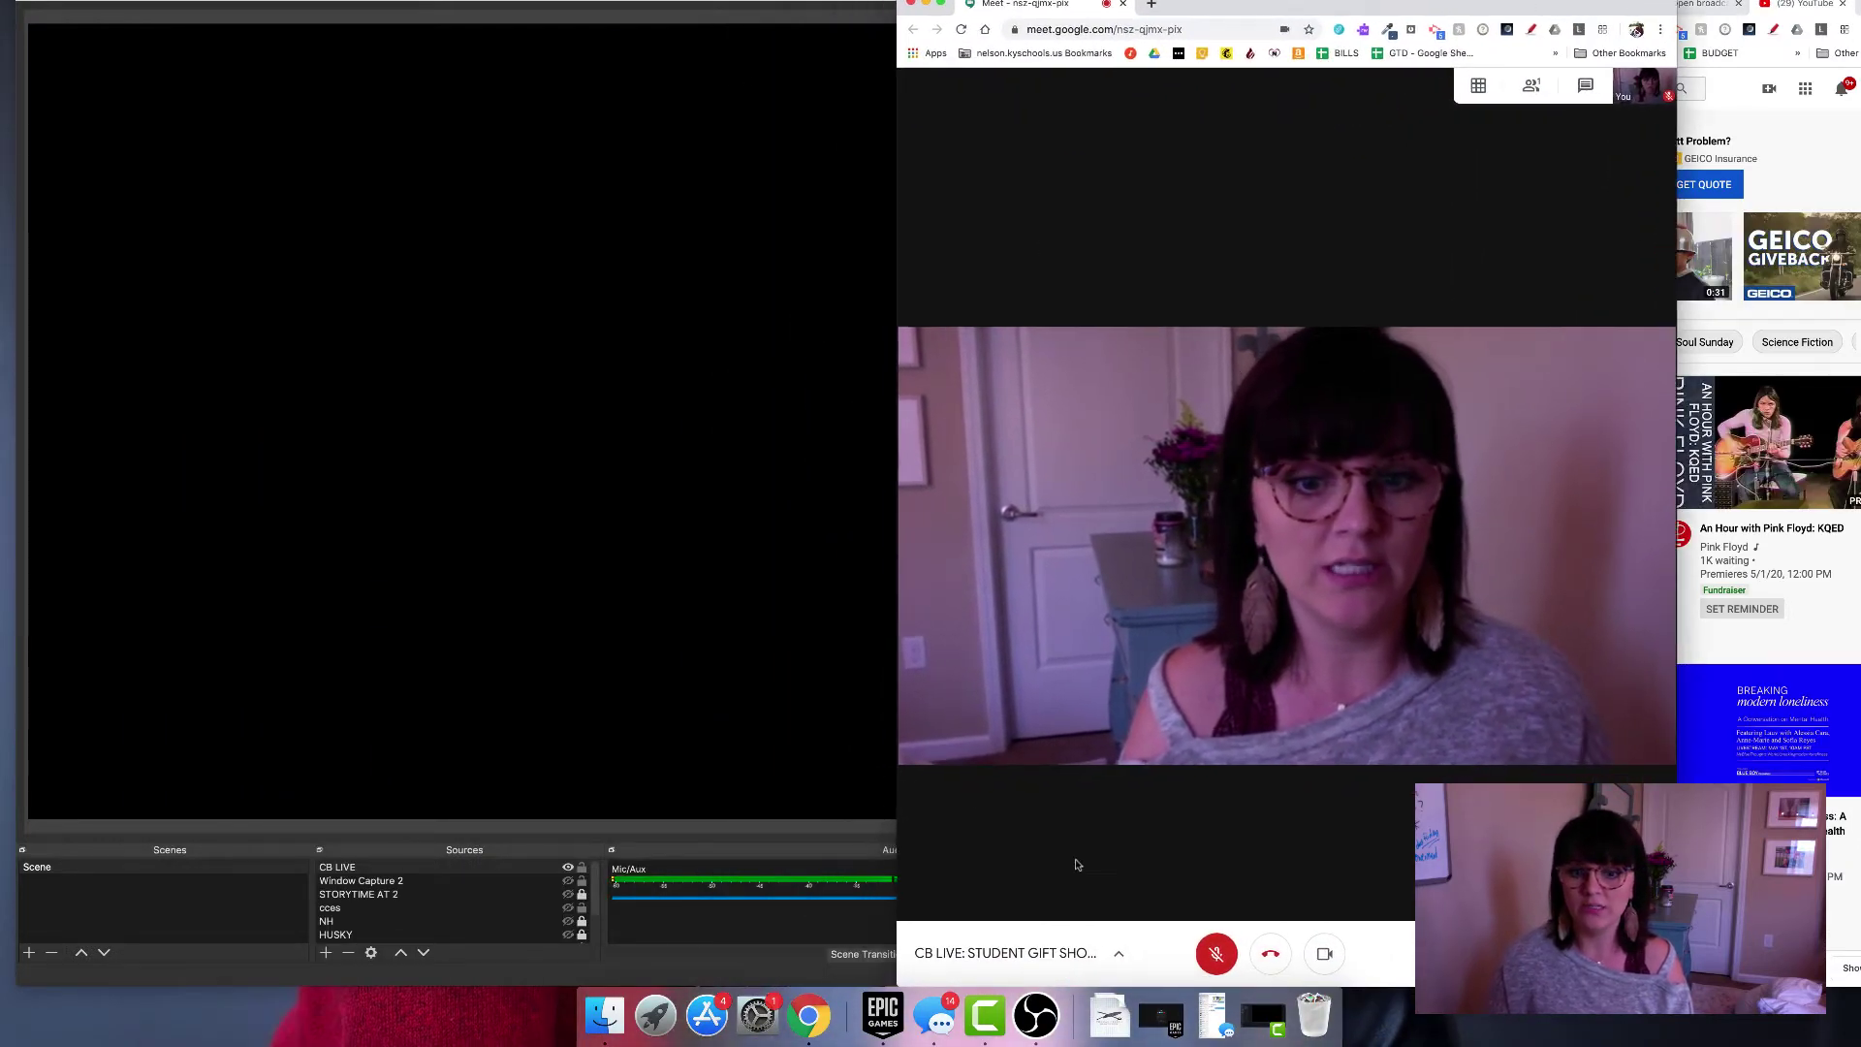
click(694, 404)
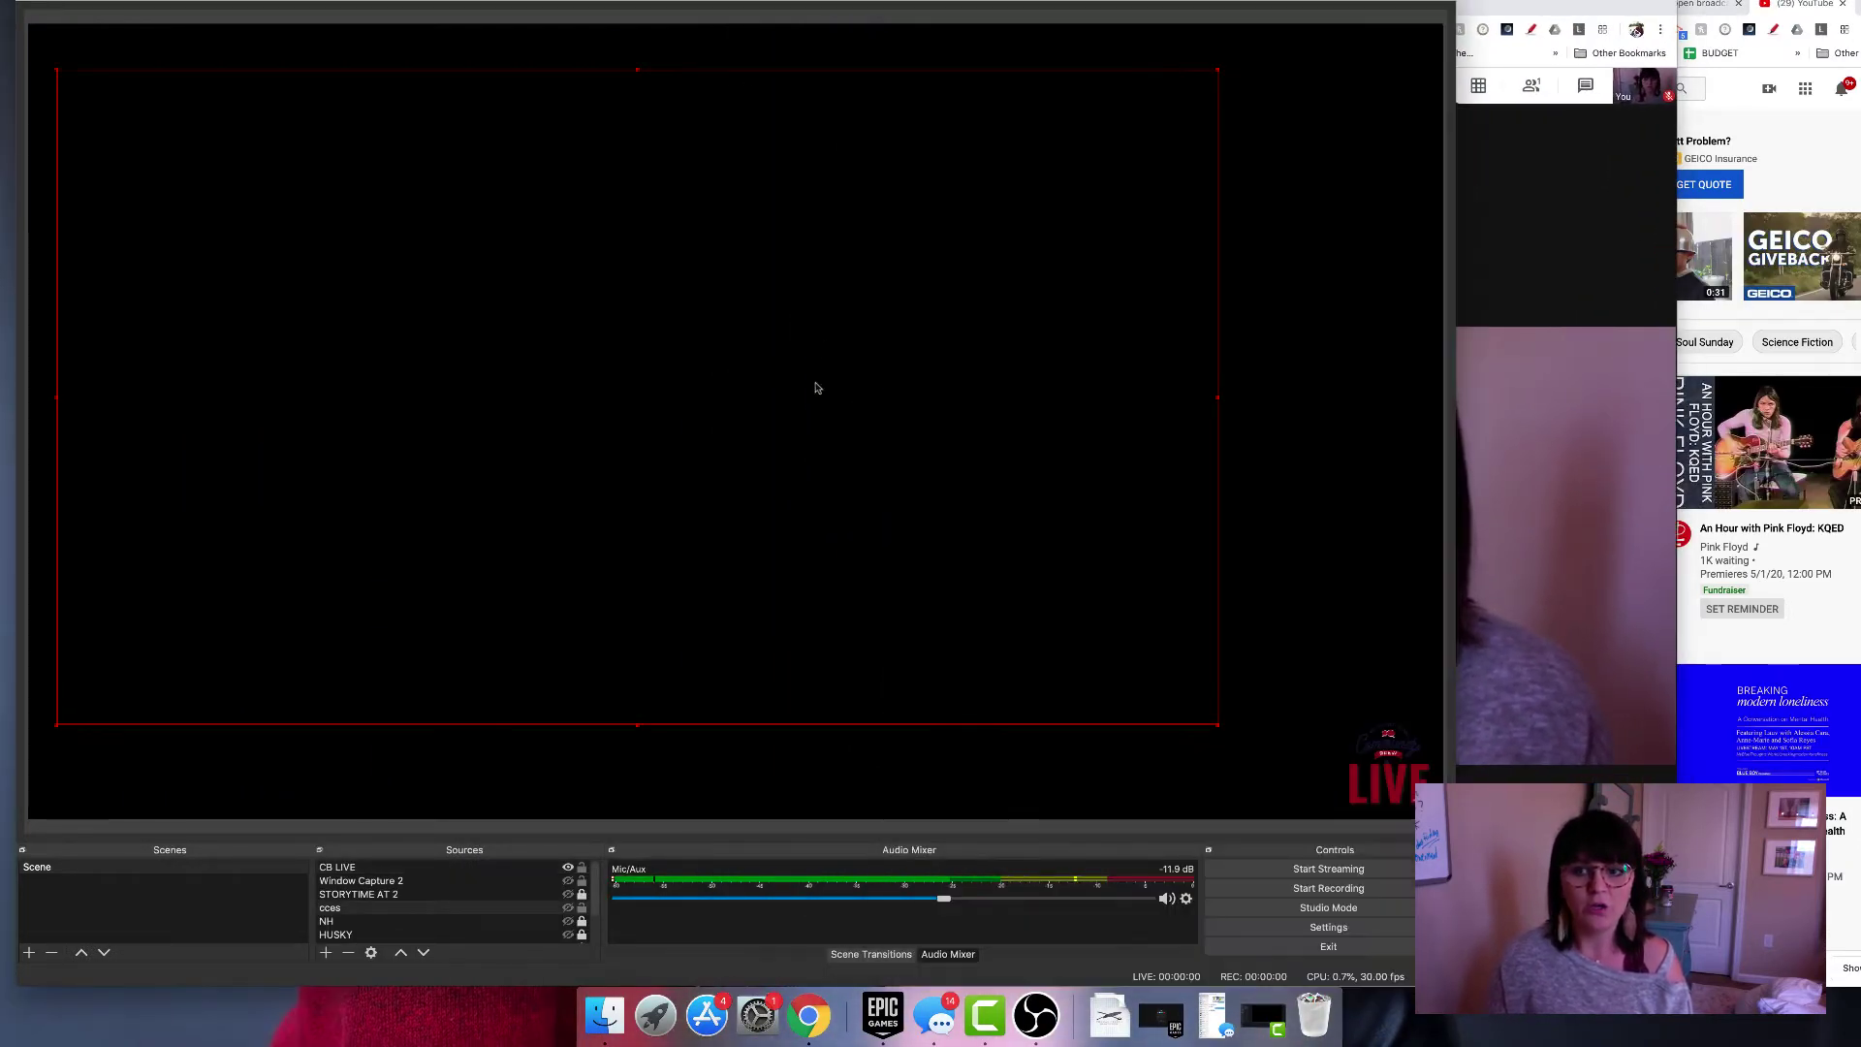
drag(1457, 155, 1074, 186)
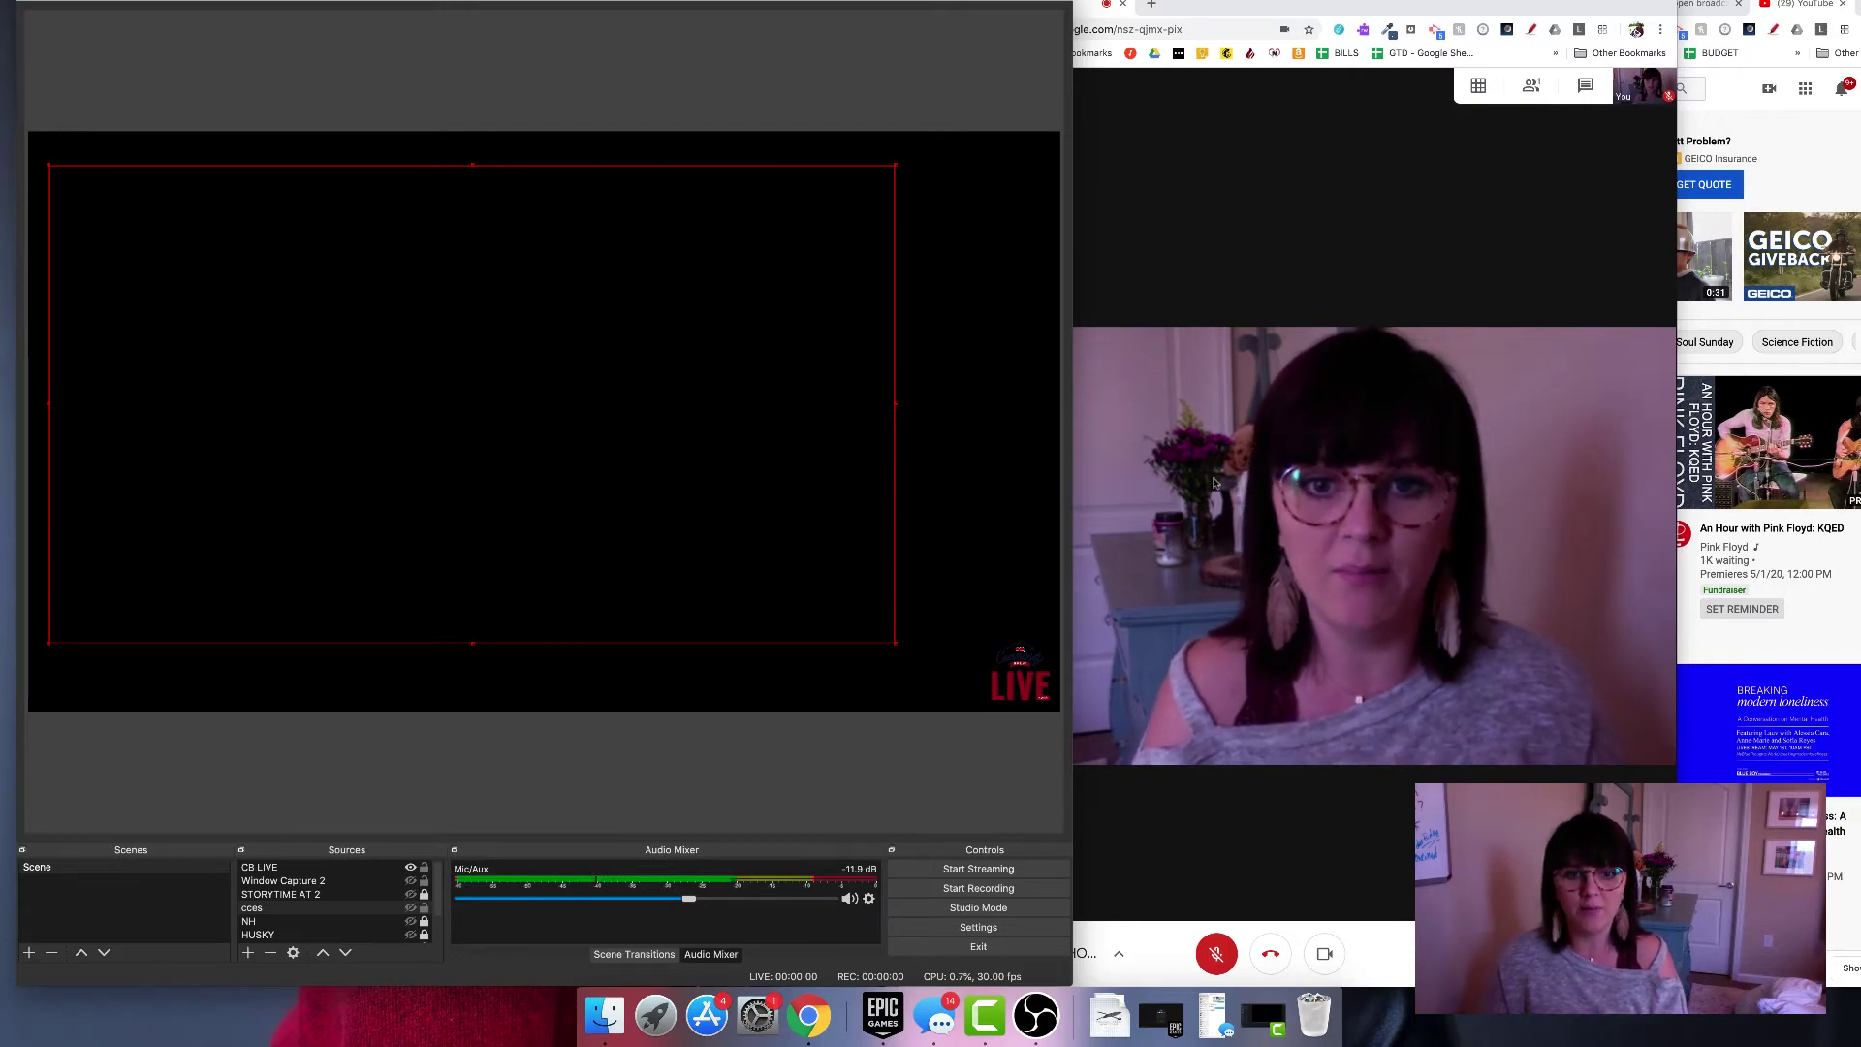
click(881, 764)
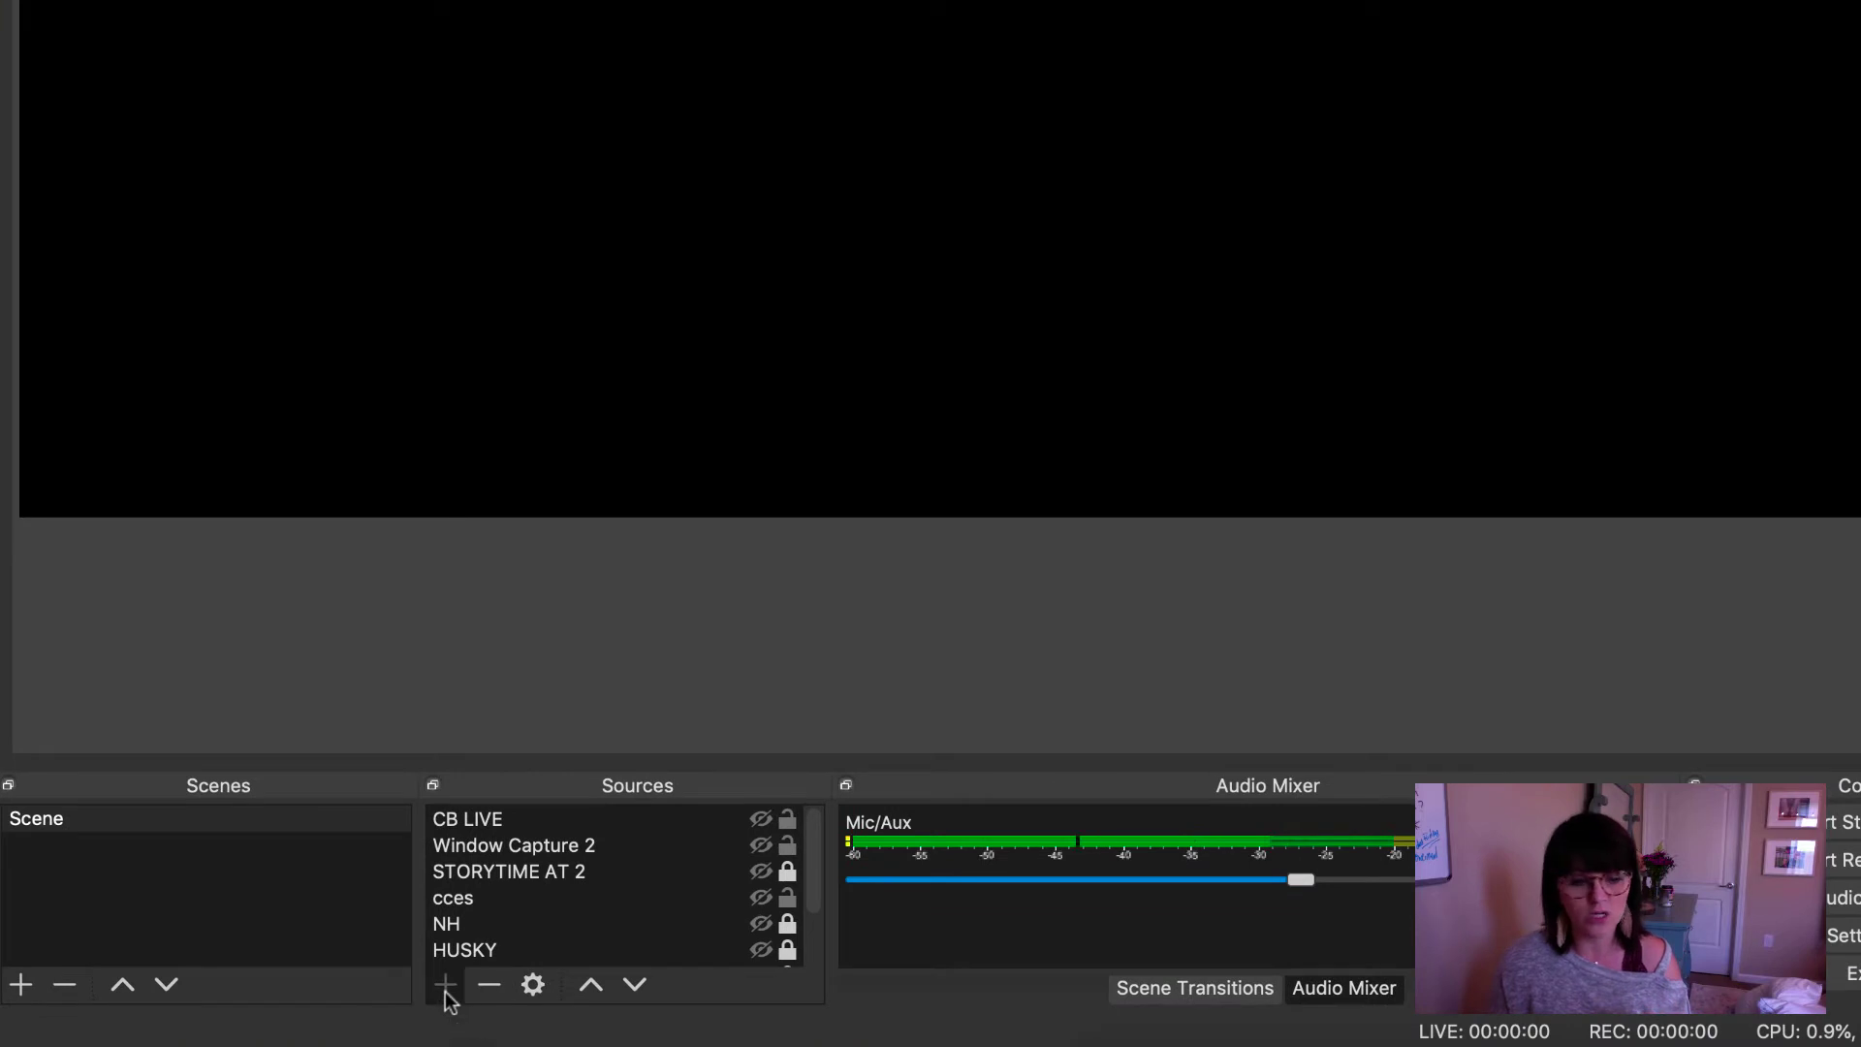
Add a new visible Window Capture source named "google meet" to the scene.
click(446, 985)
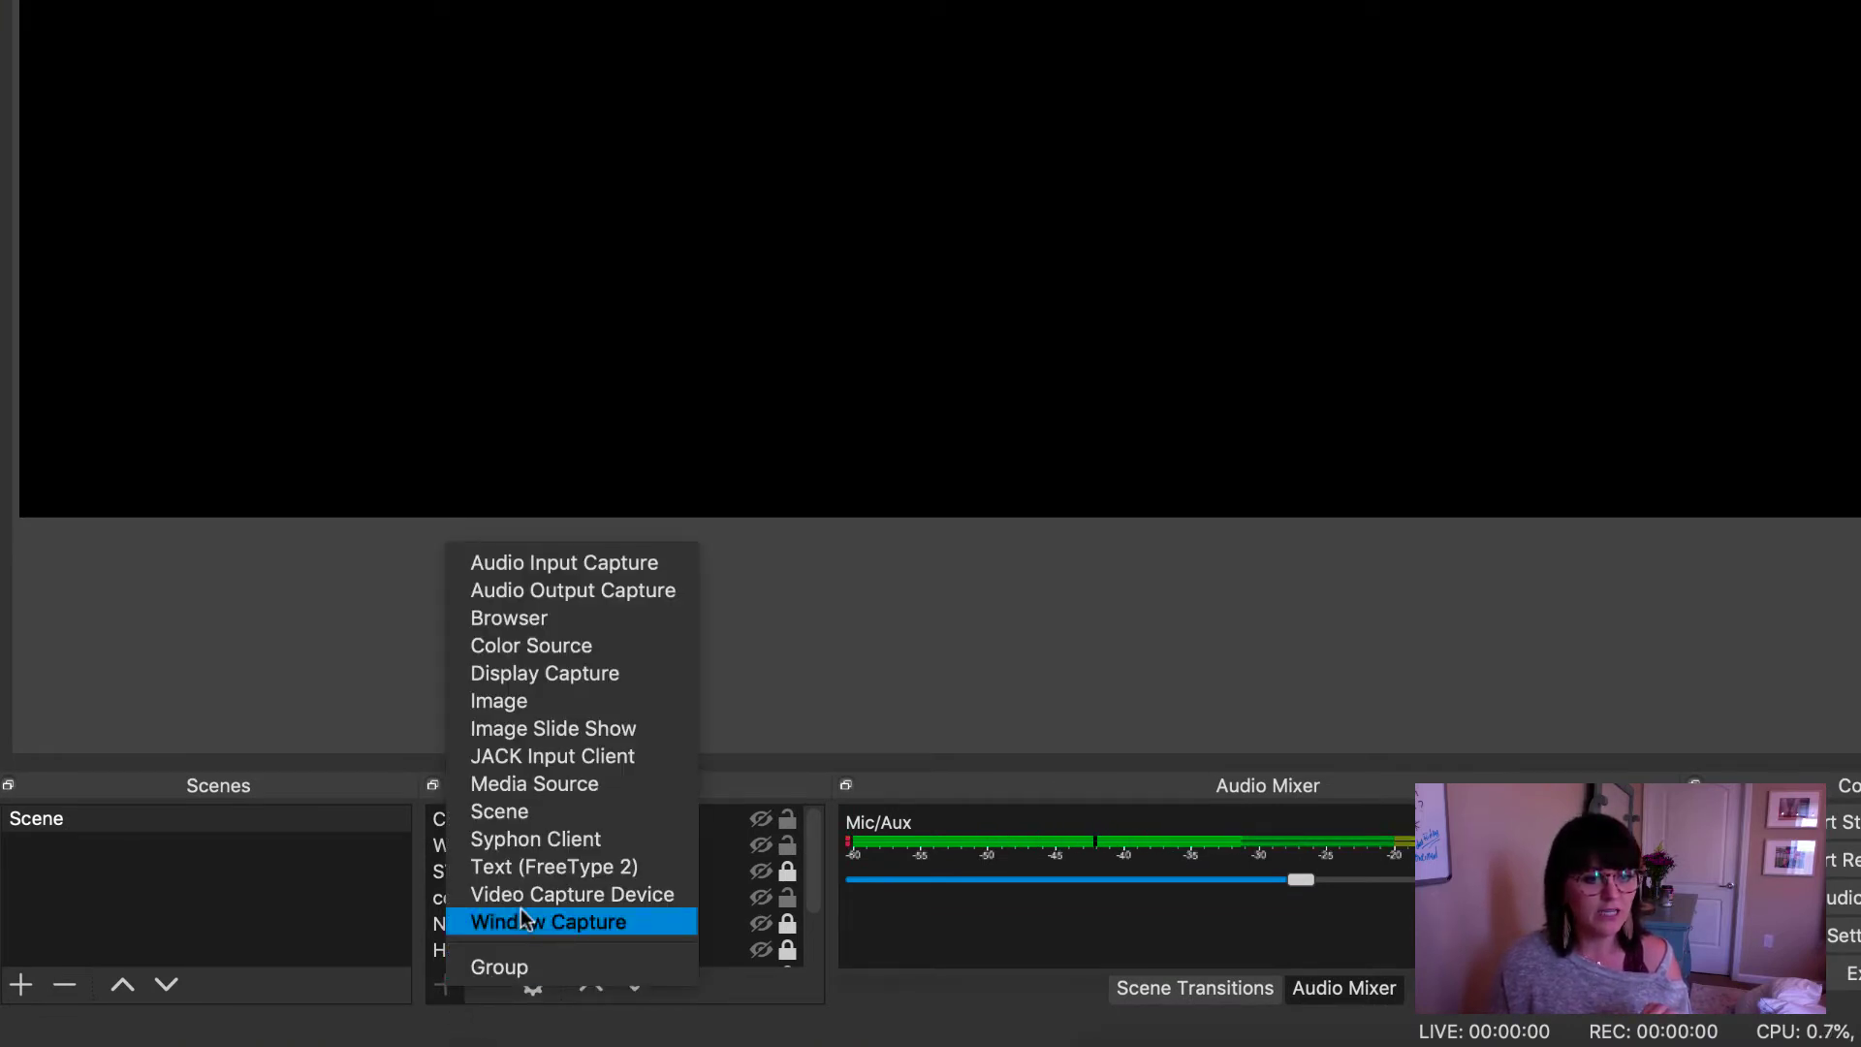
click(641, 921)
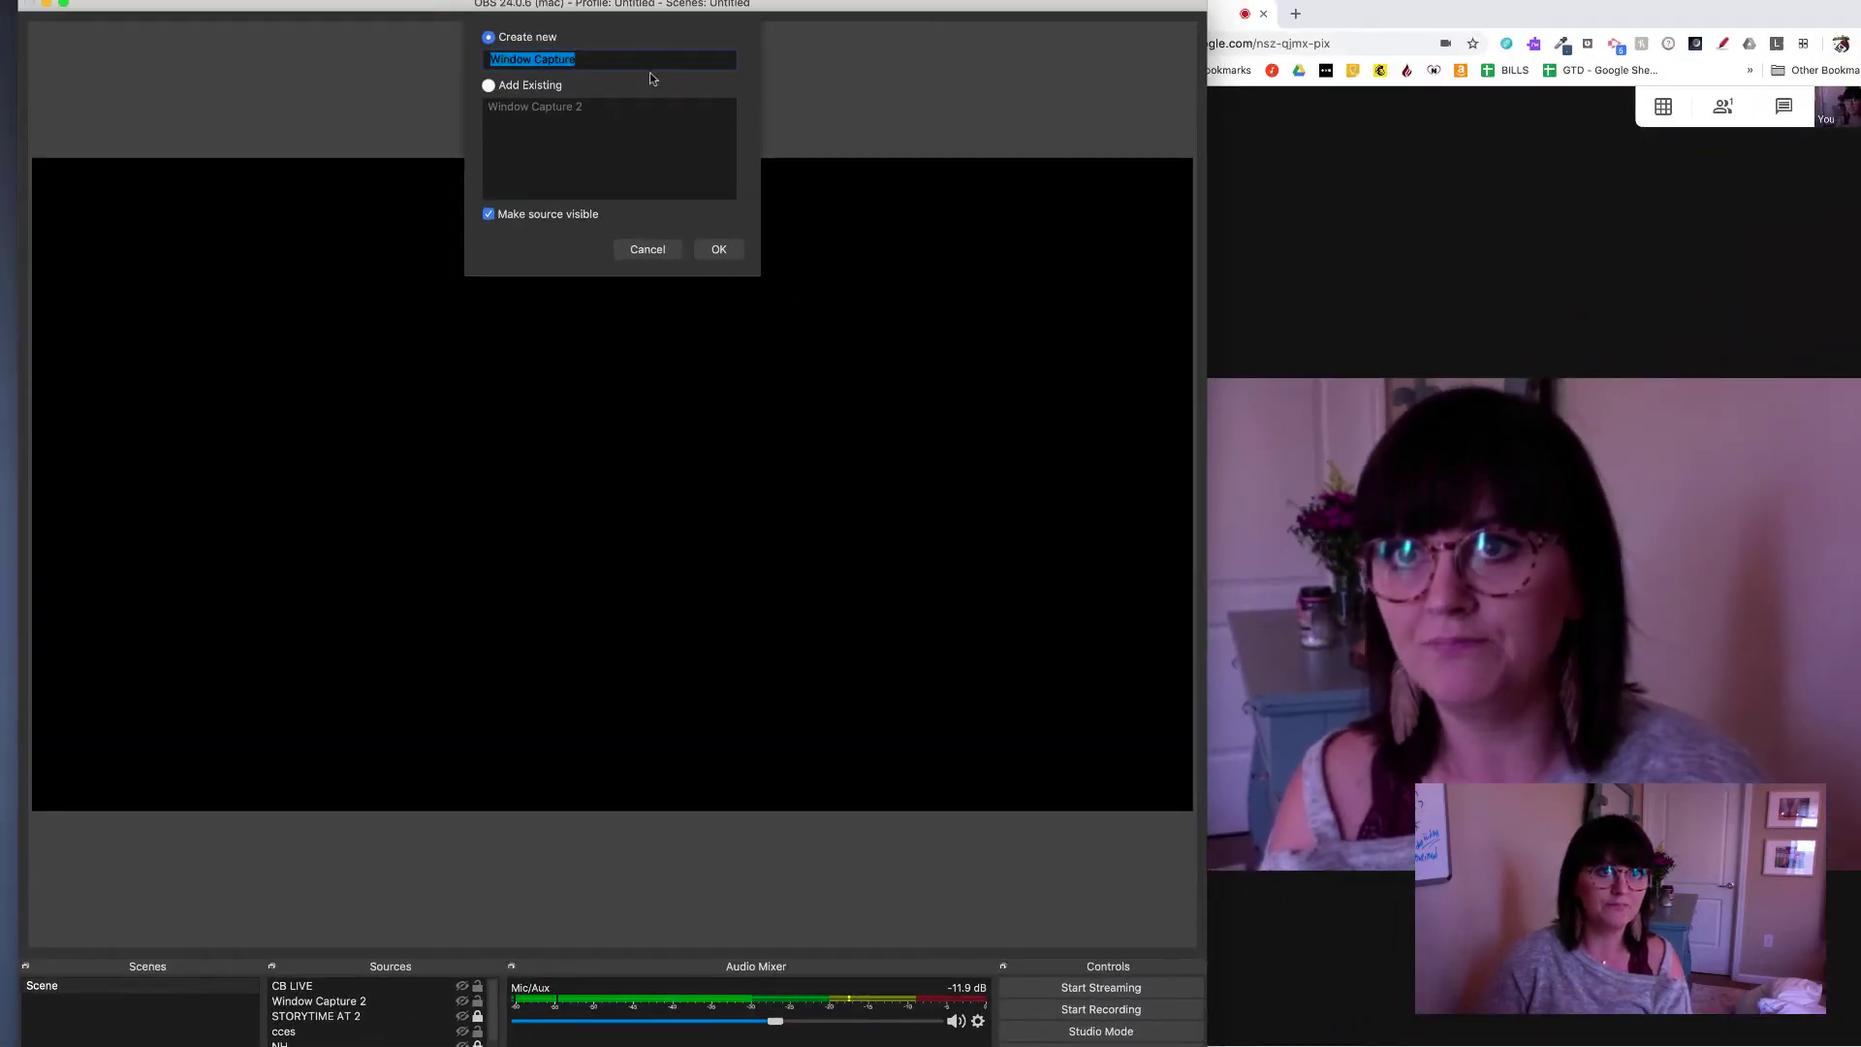
click(649, 60)
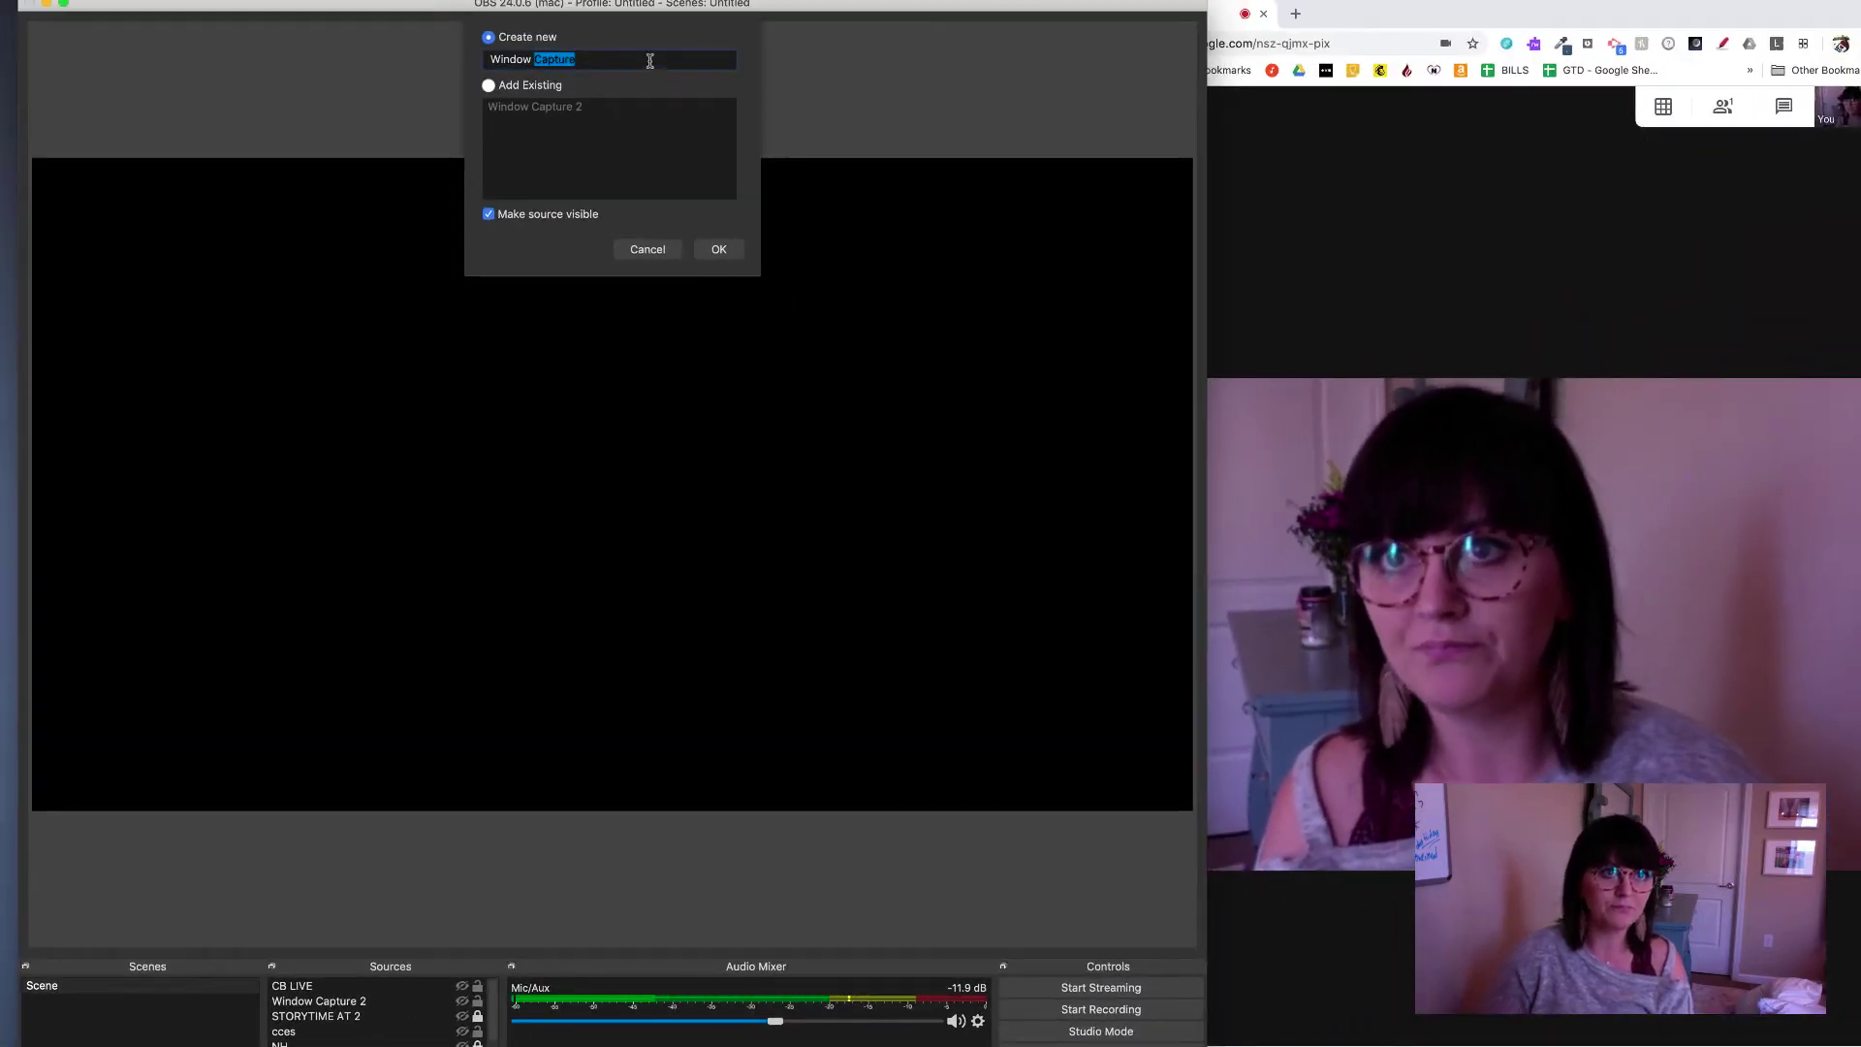
key(super+a)
text(google meet)
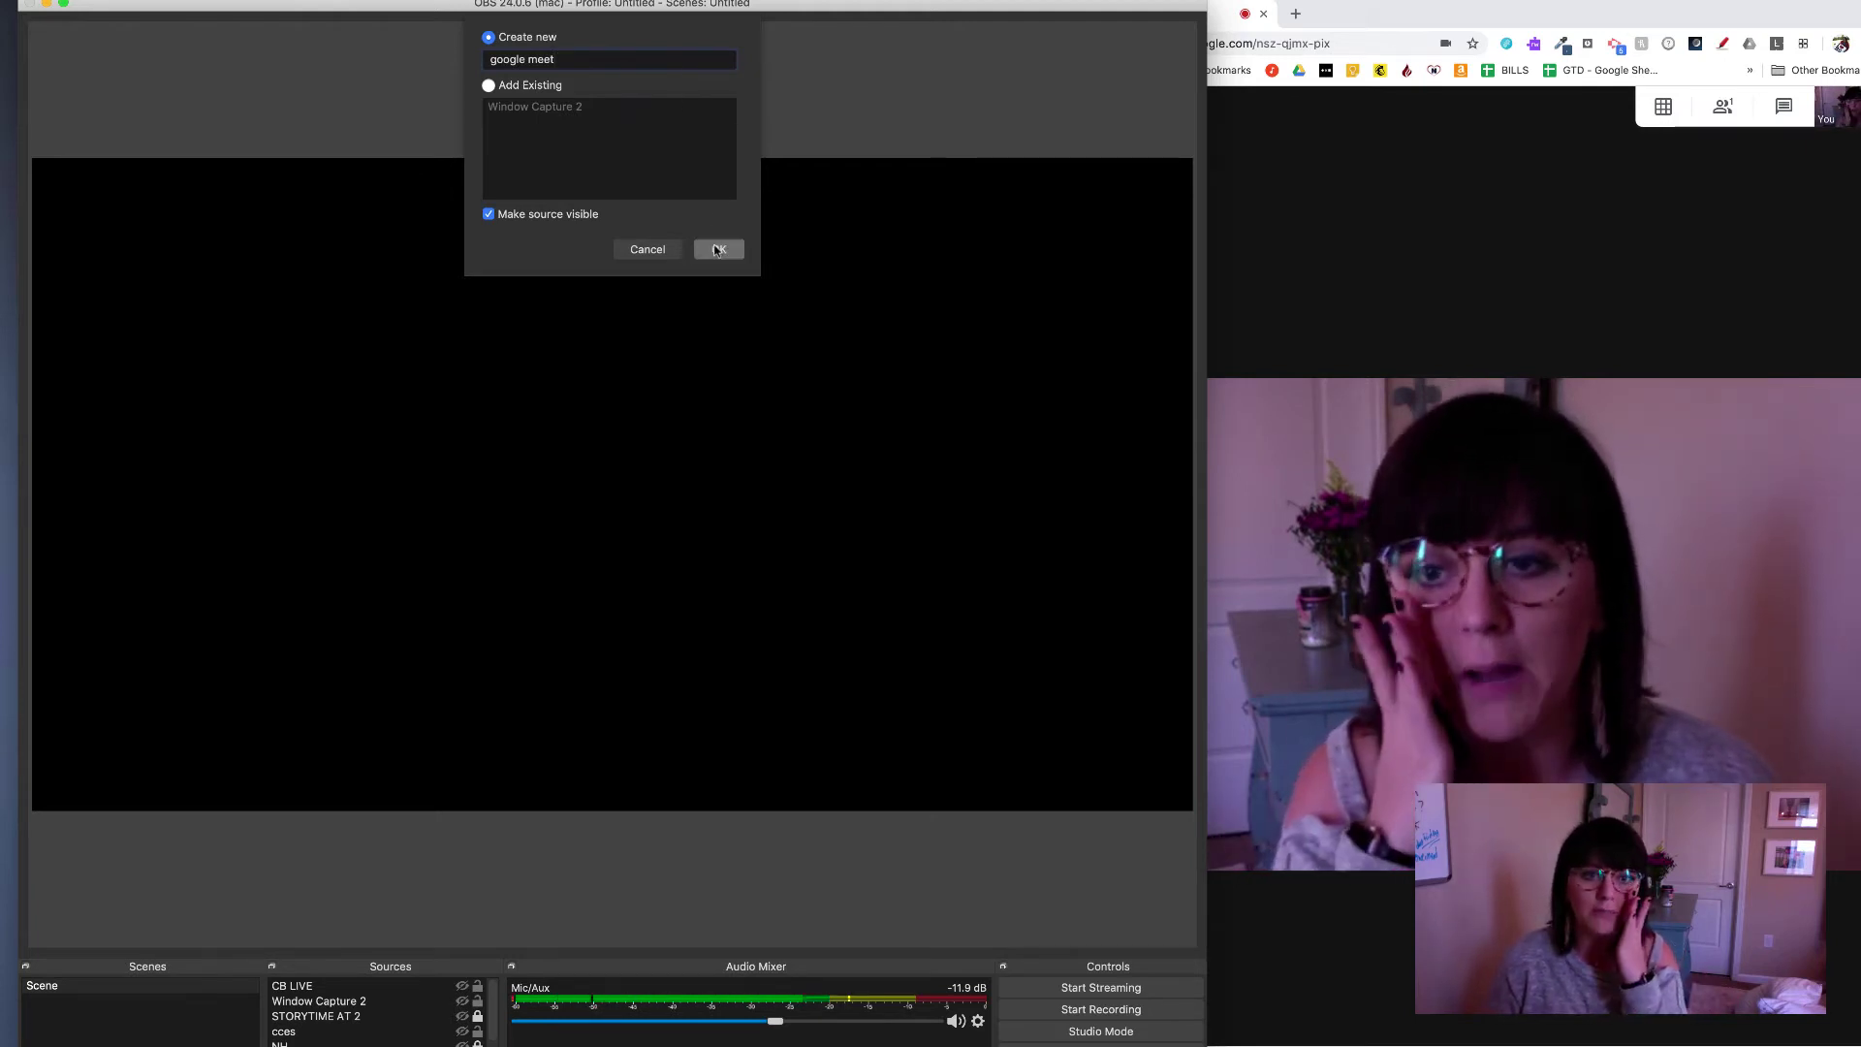
click(718, 249)
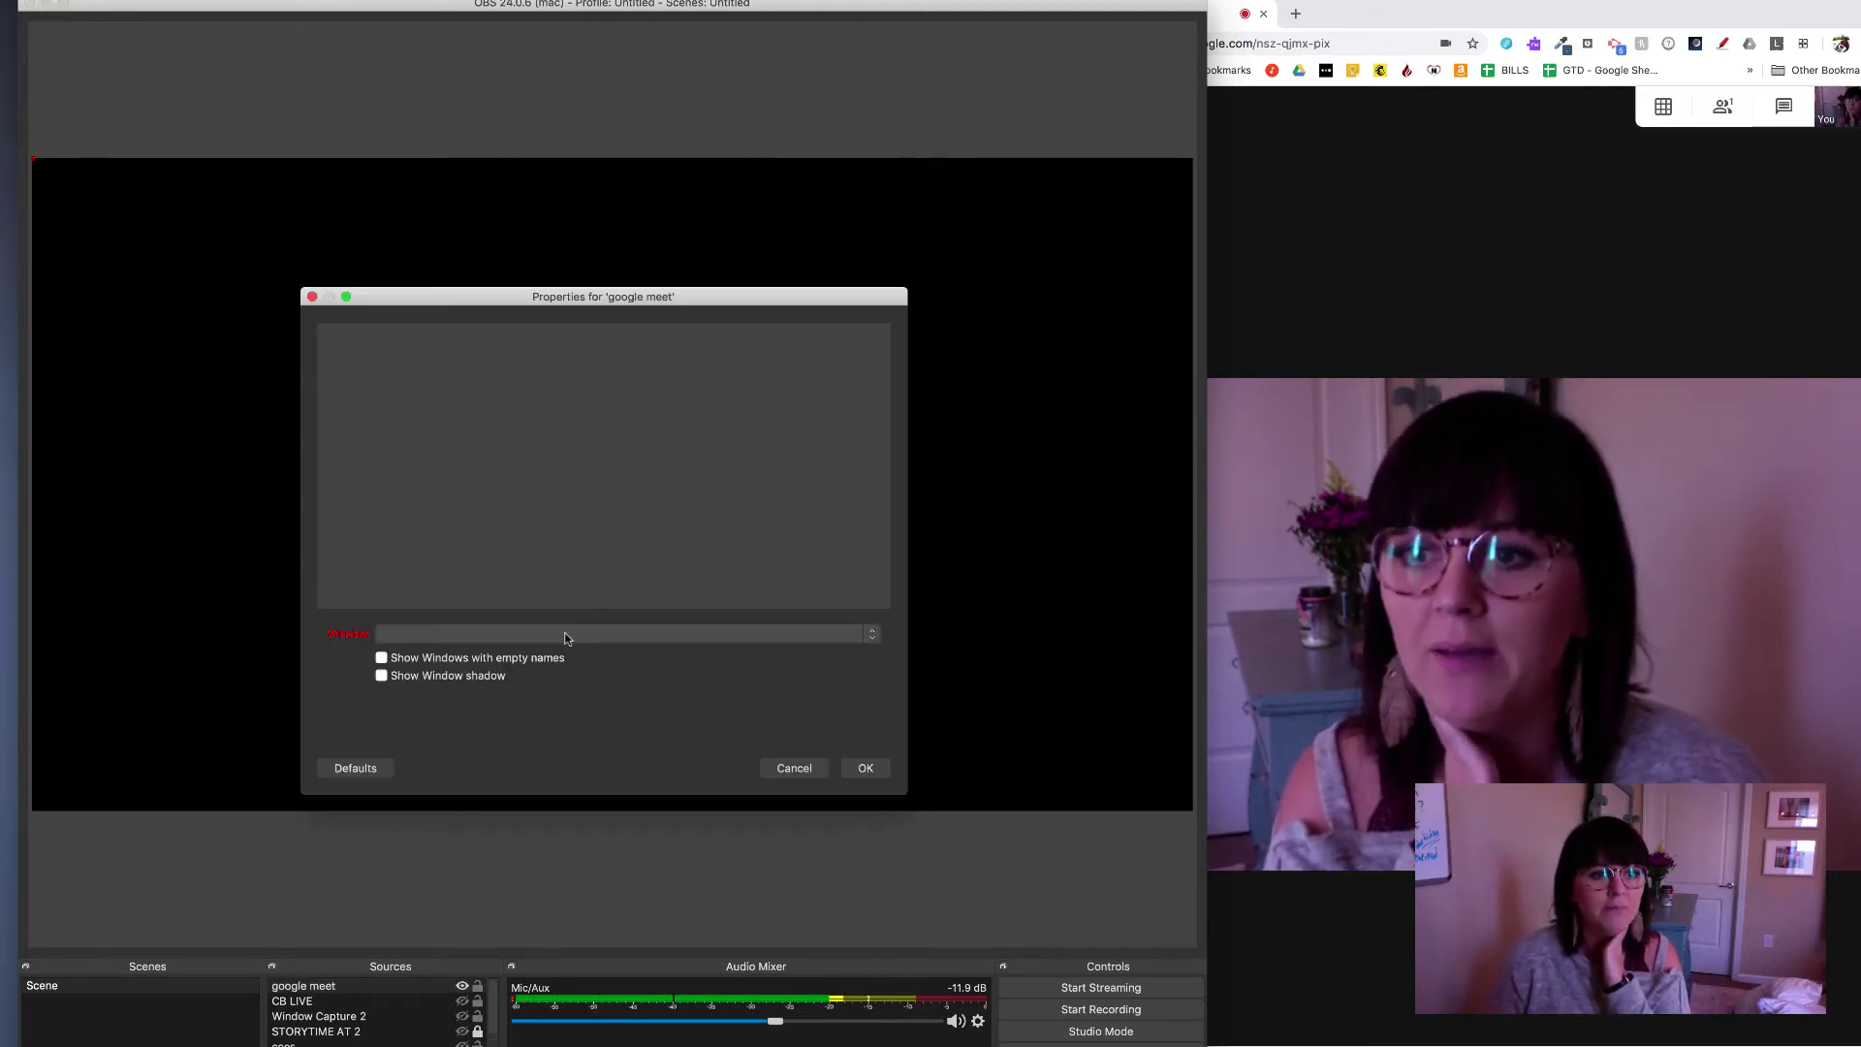
Set the google meet source to capture the "[Google Chrome] Meet - nsz-qjmx-pix" window and accept its properties.
click(567, 636)
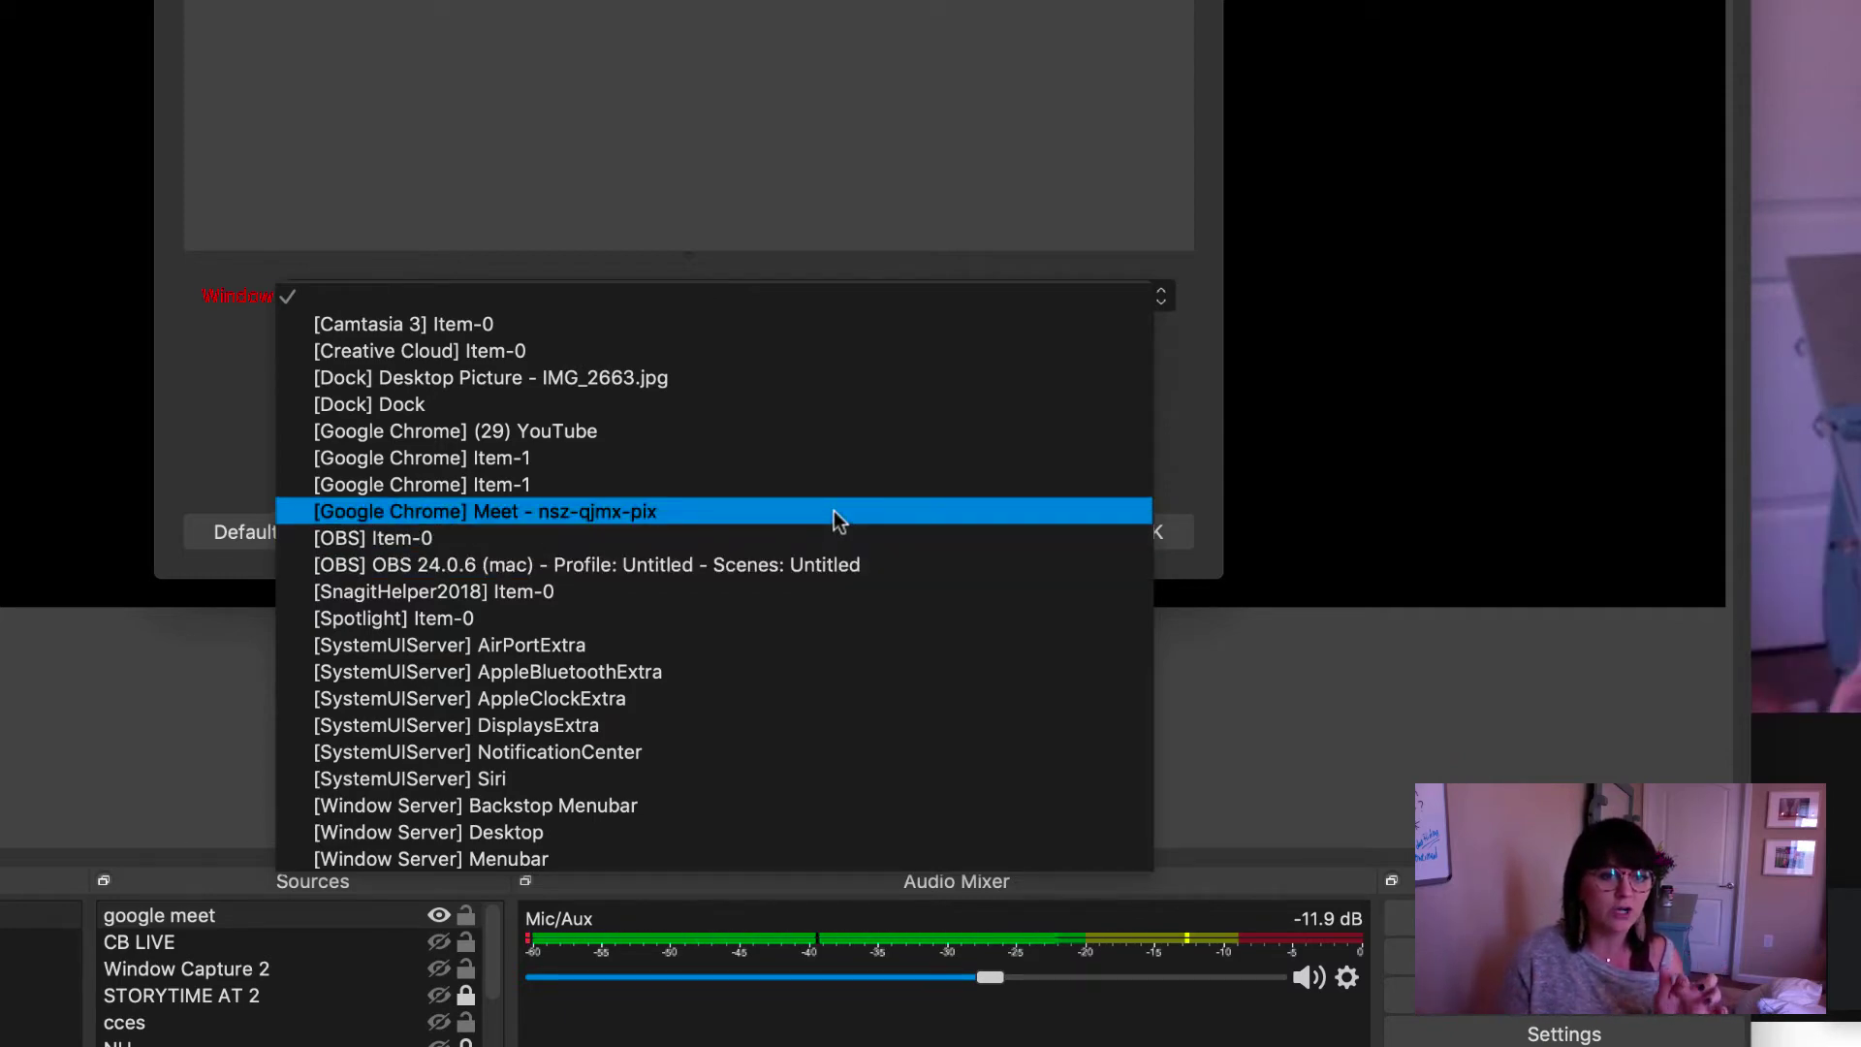
click(833, 511)
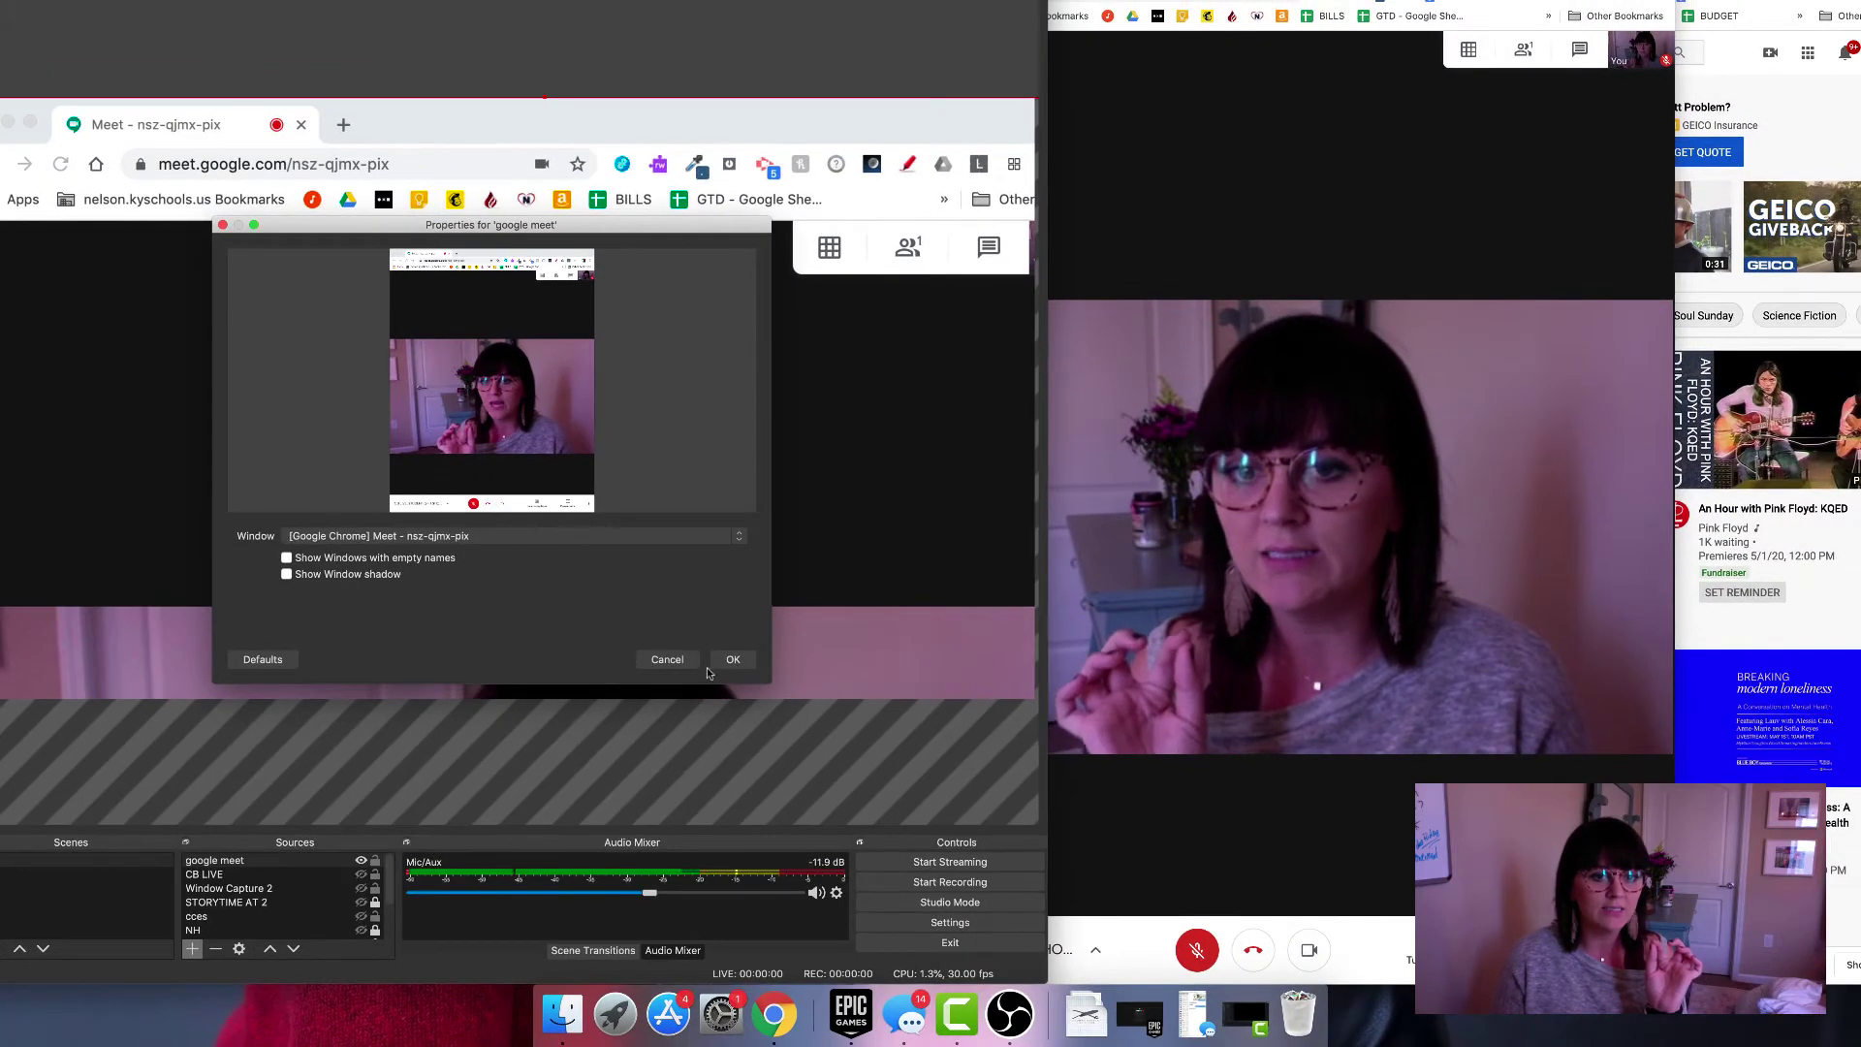
click(732, 659)
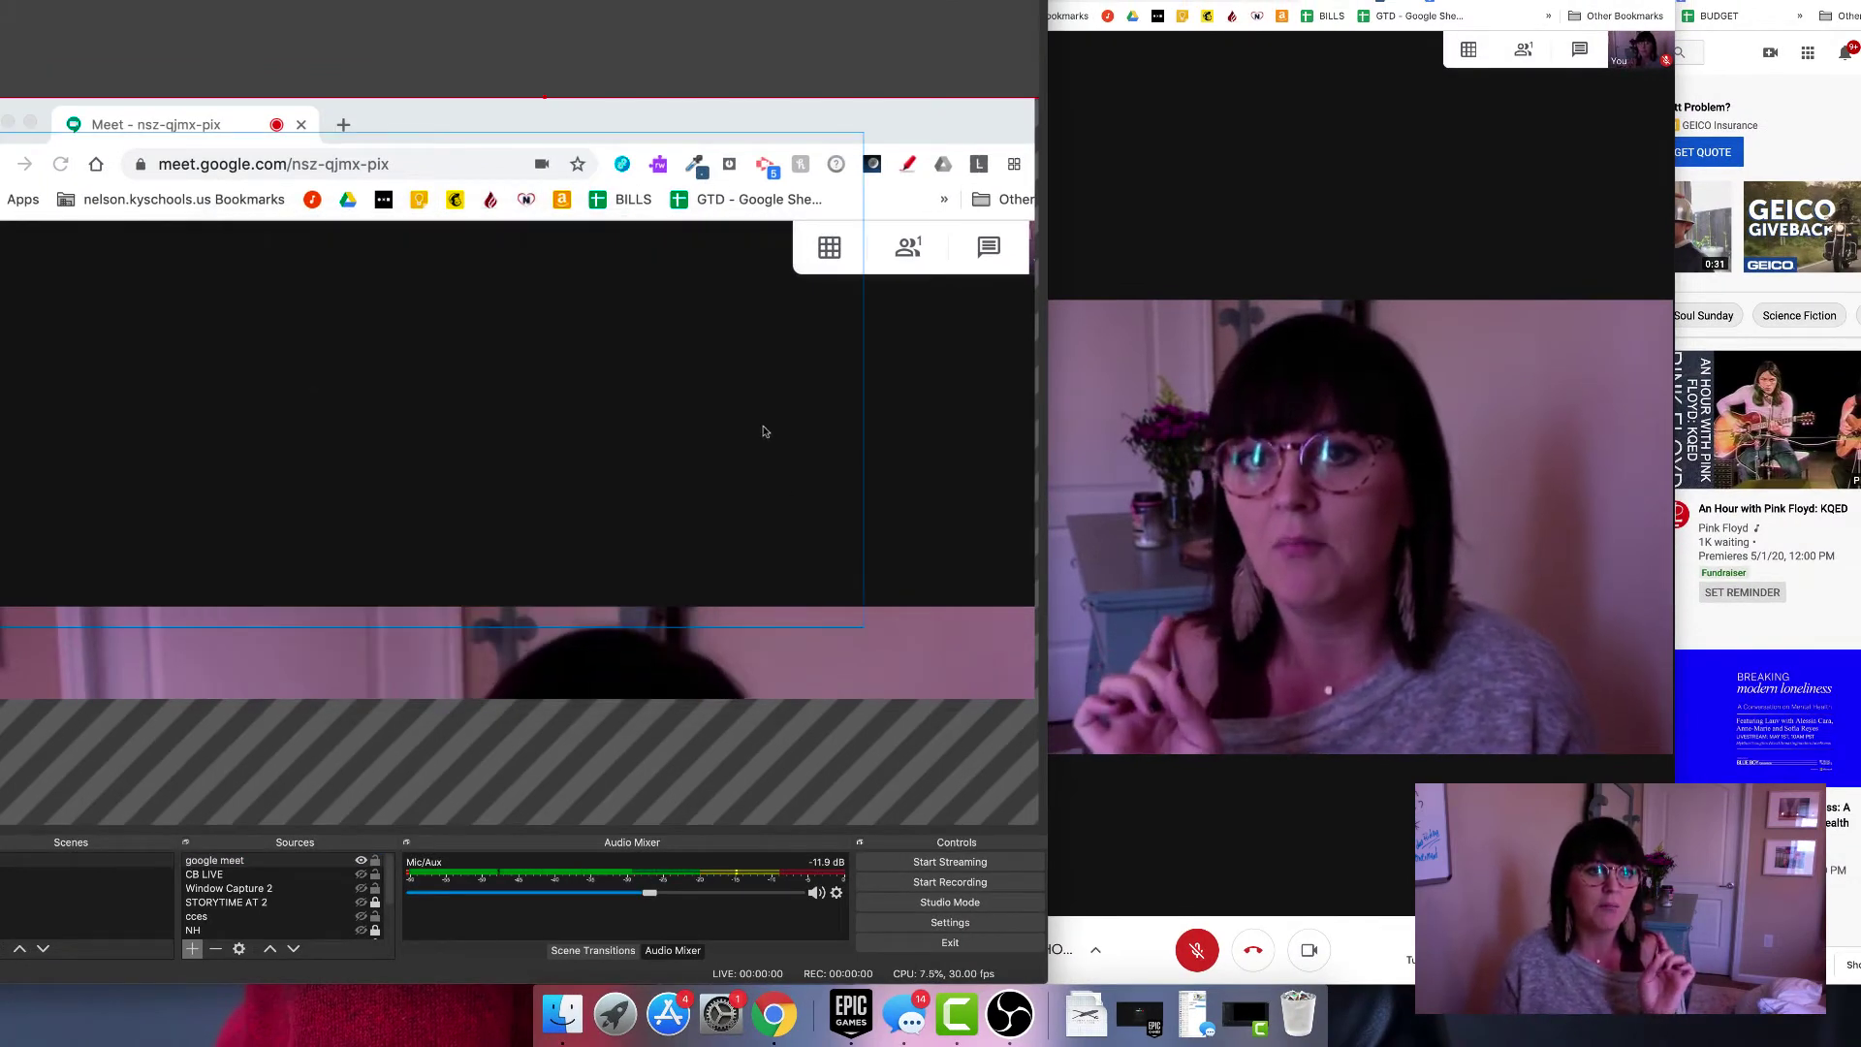
Scale down the google meet source and position it so the captured browser tabs and address bar lie above the canvas.
drag(727, 572, 960, 666)
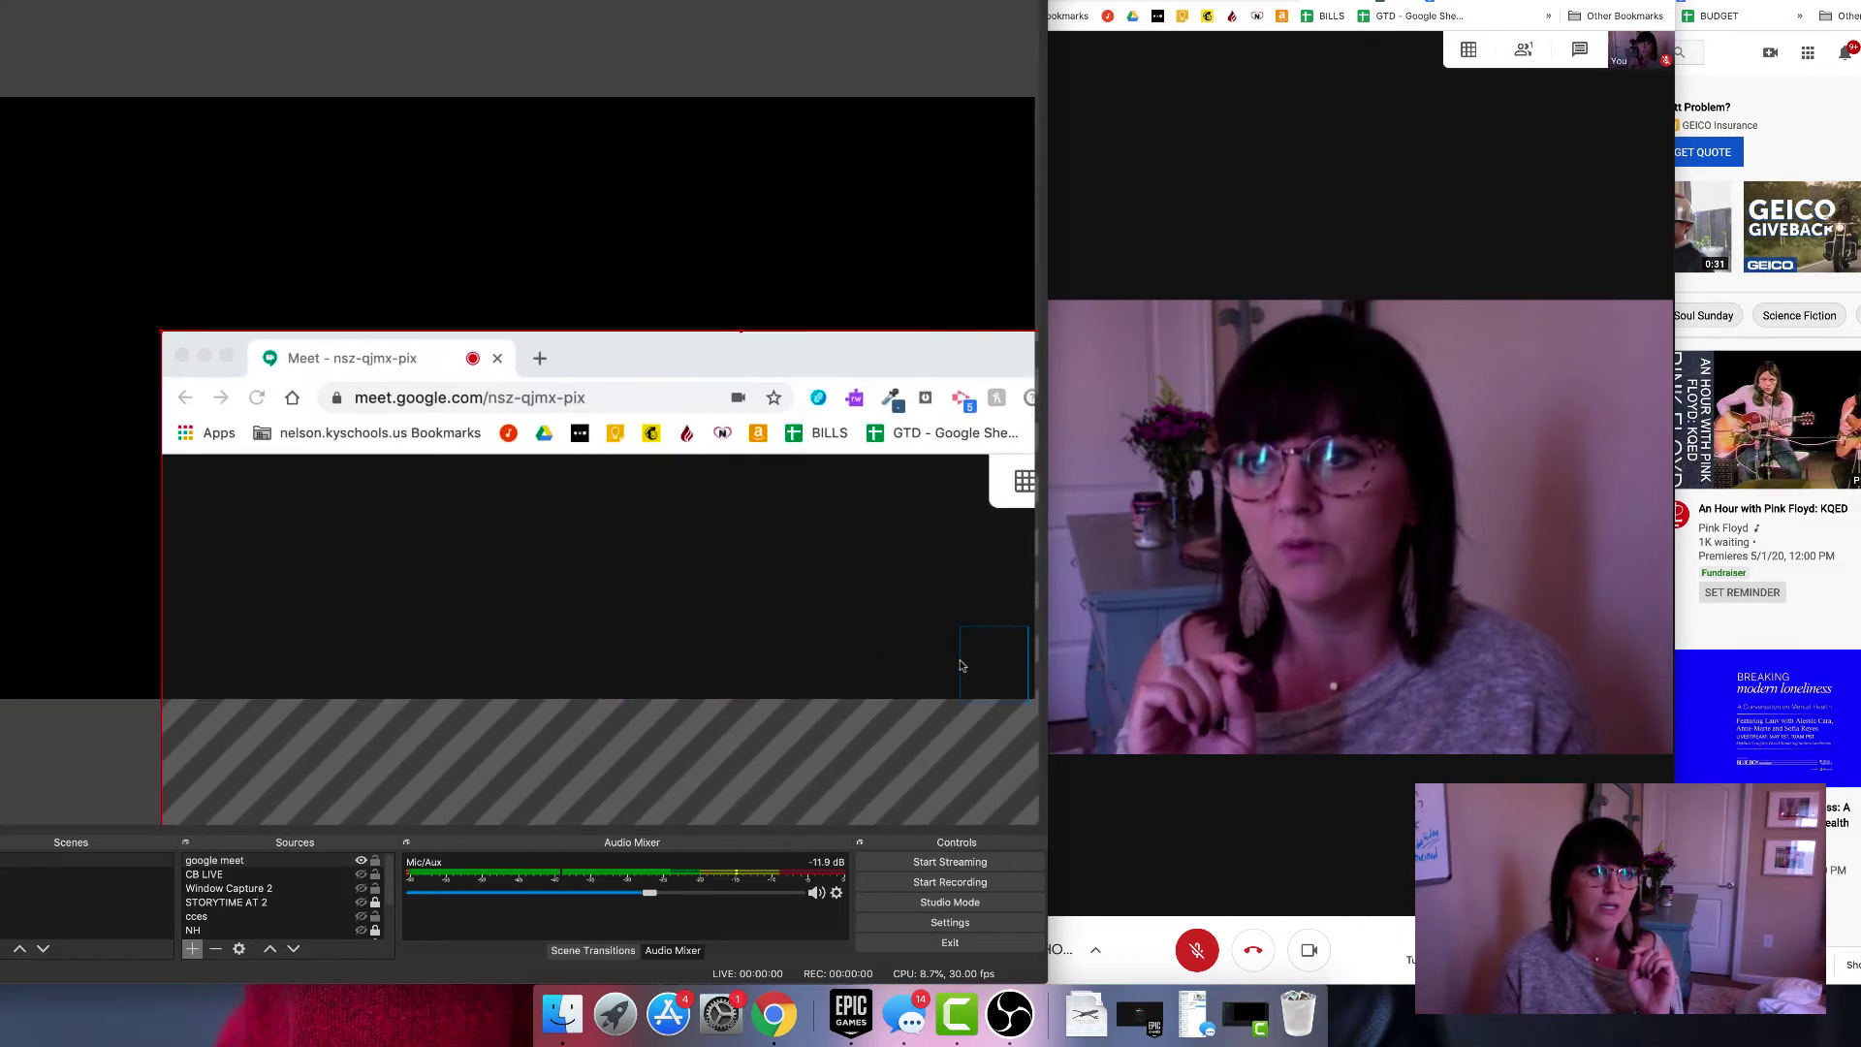
drag(163, 335, 489, 169)
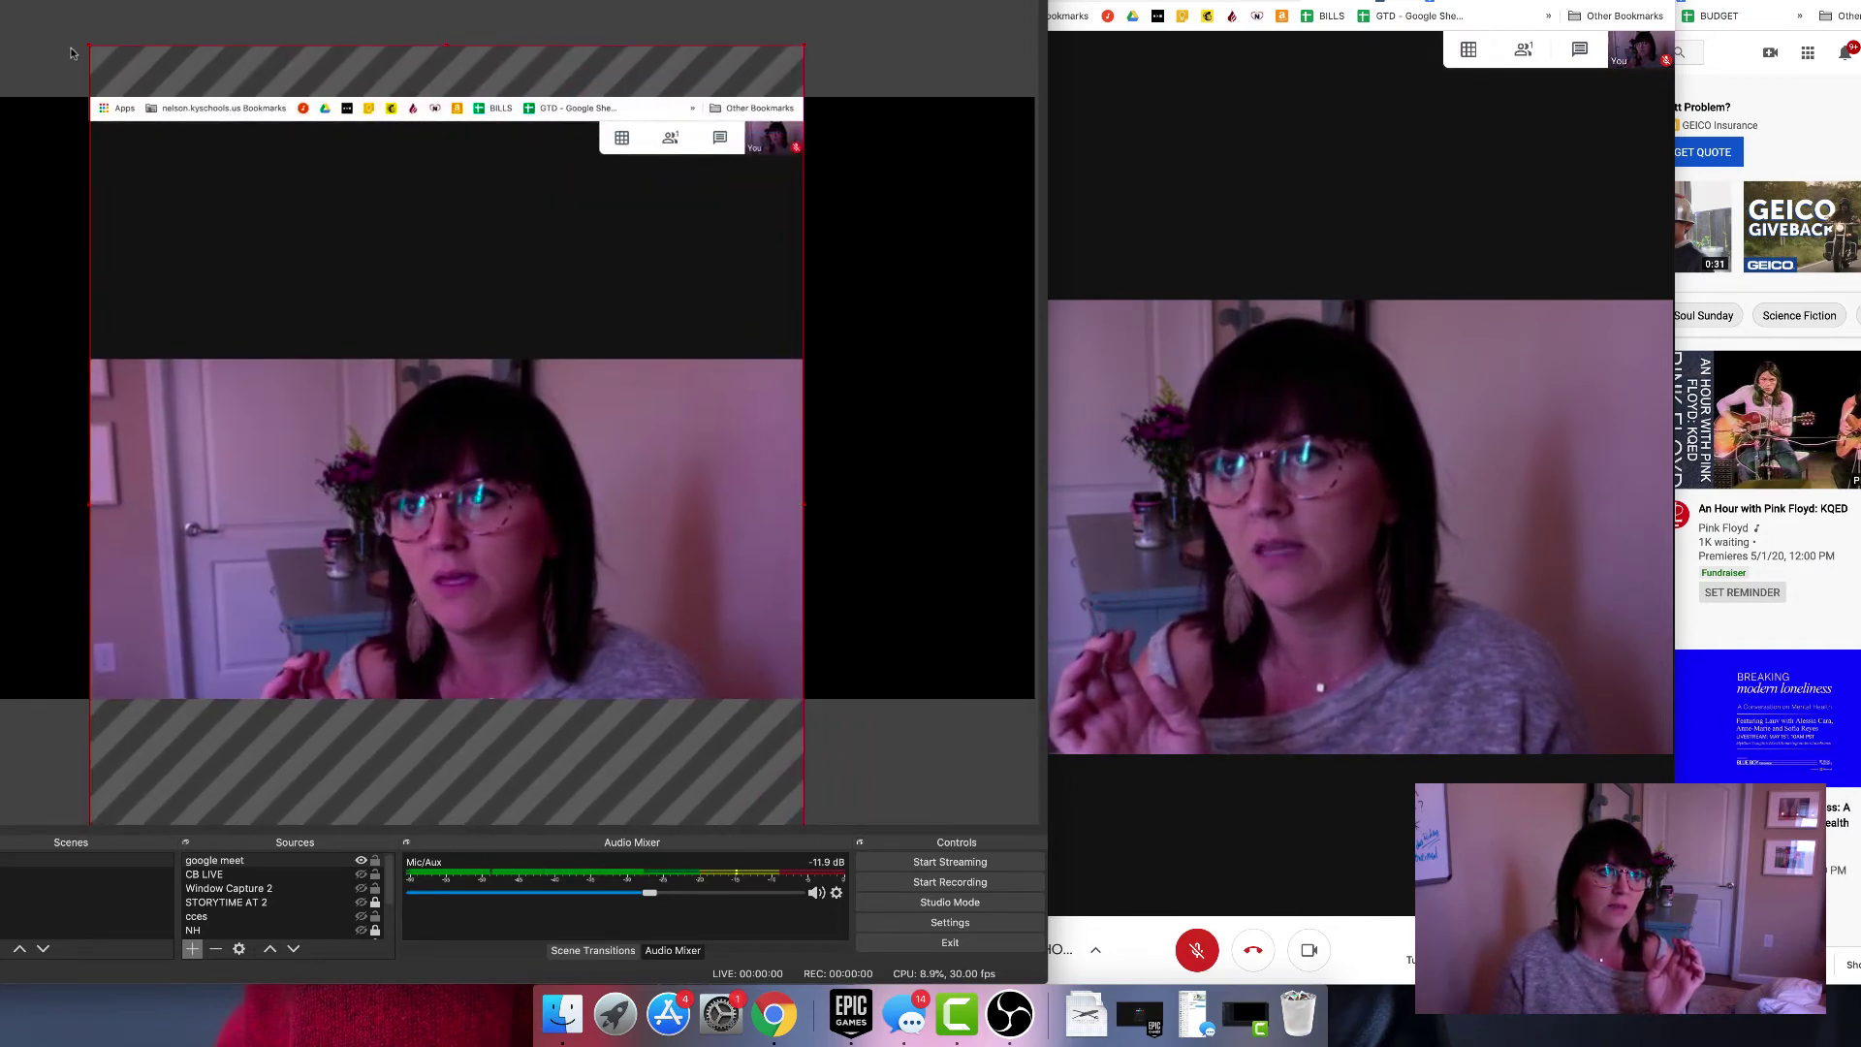
drag(89, 50, 319, 341)
drag(619, 507, 270, 214)
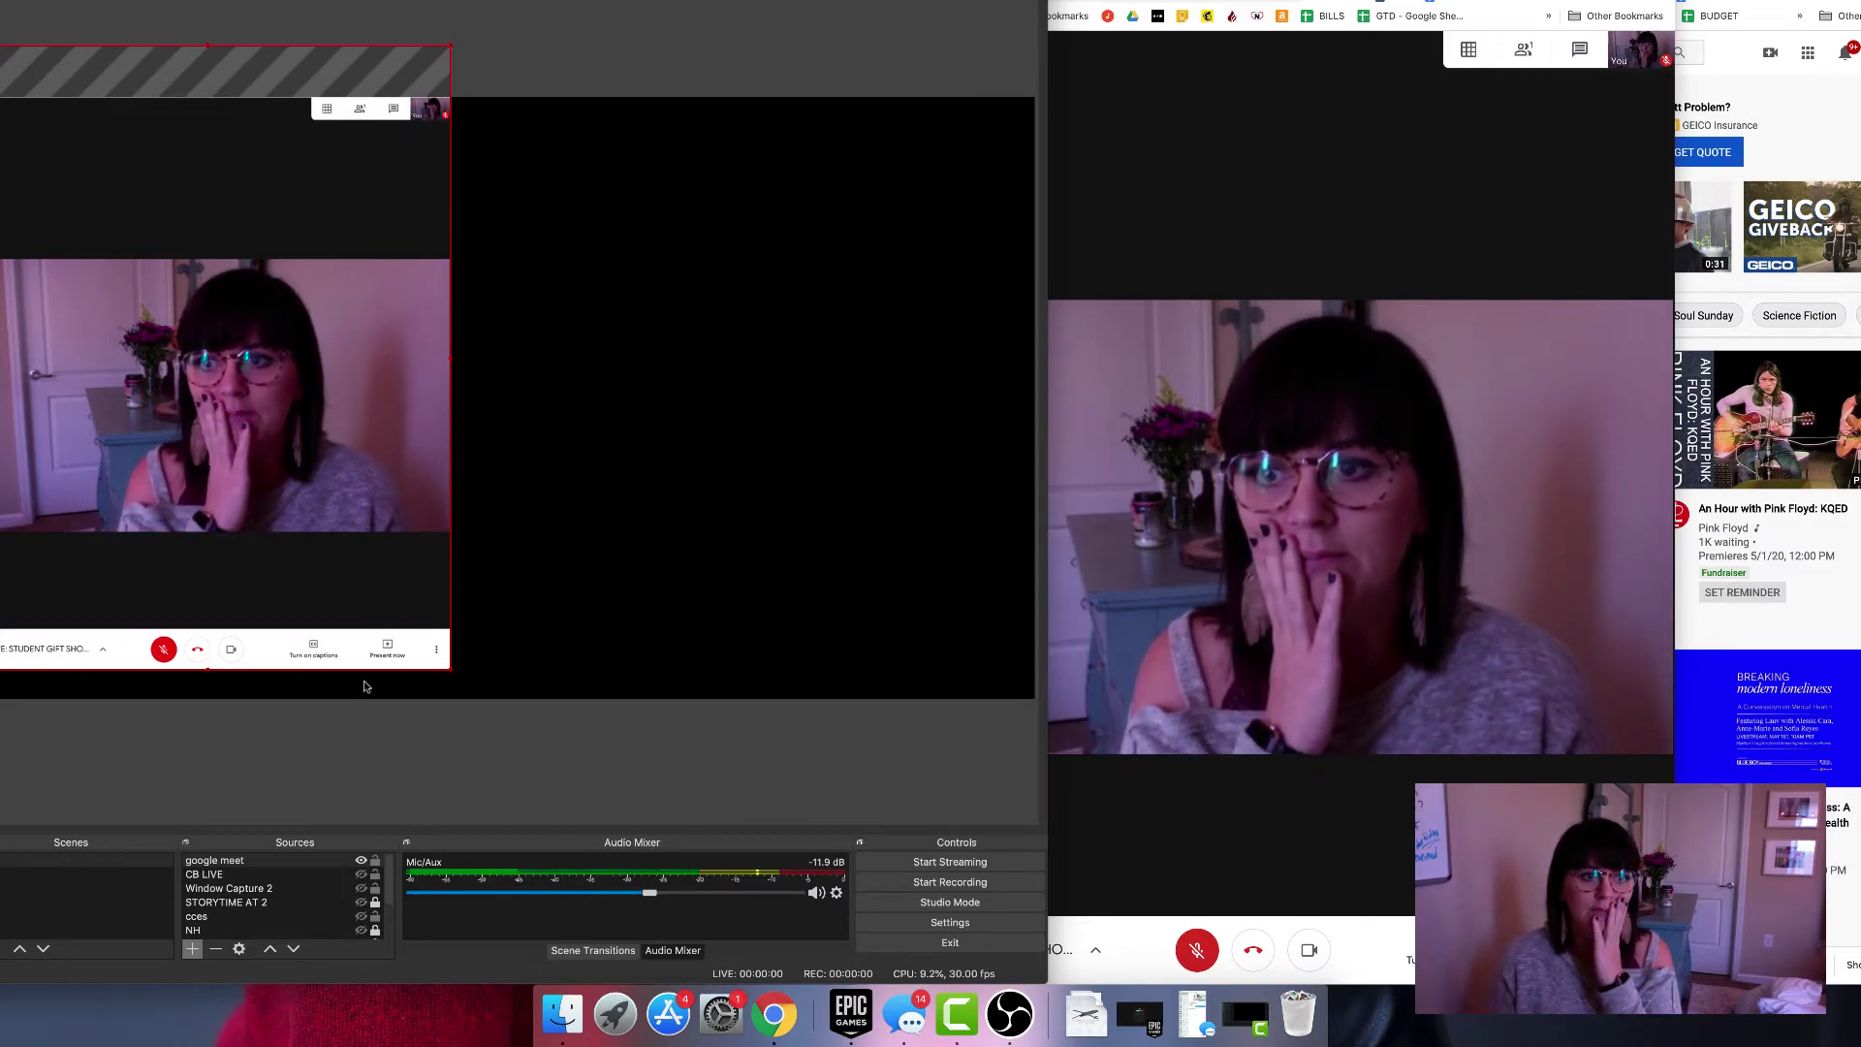
drag(262, 62, 294, 191)
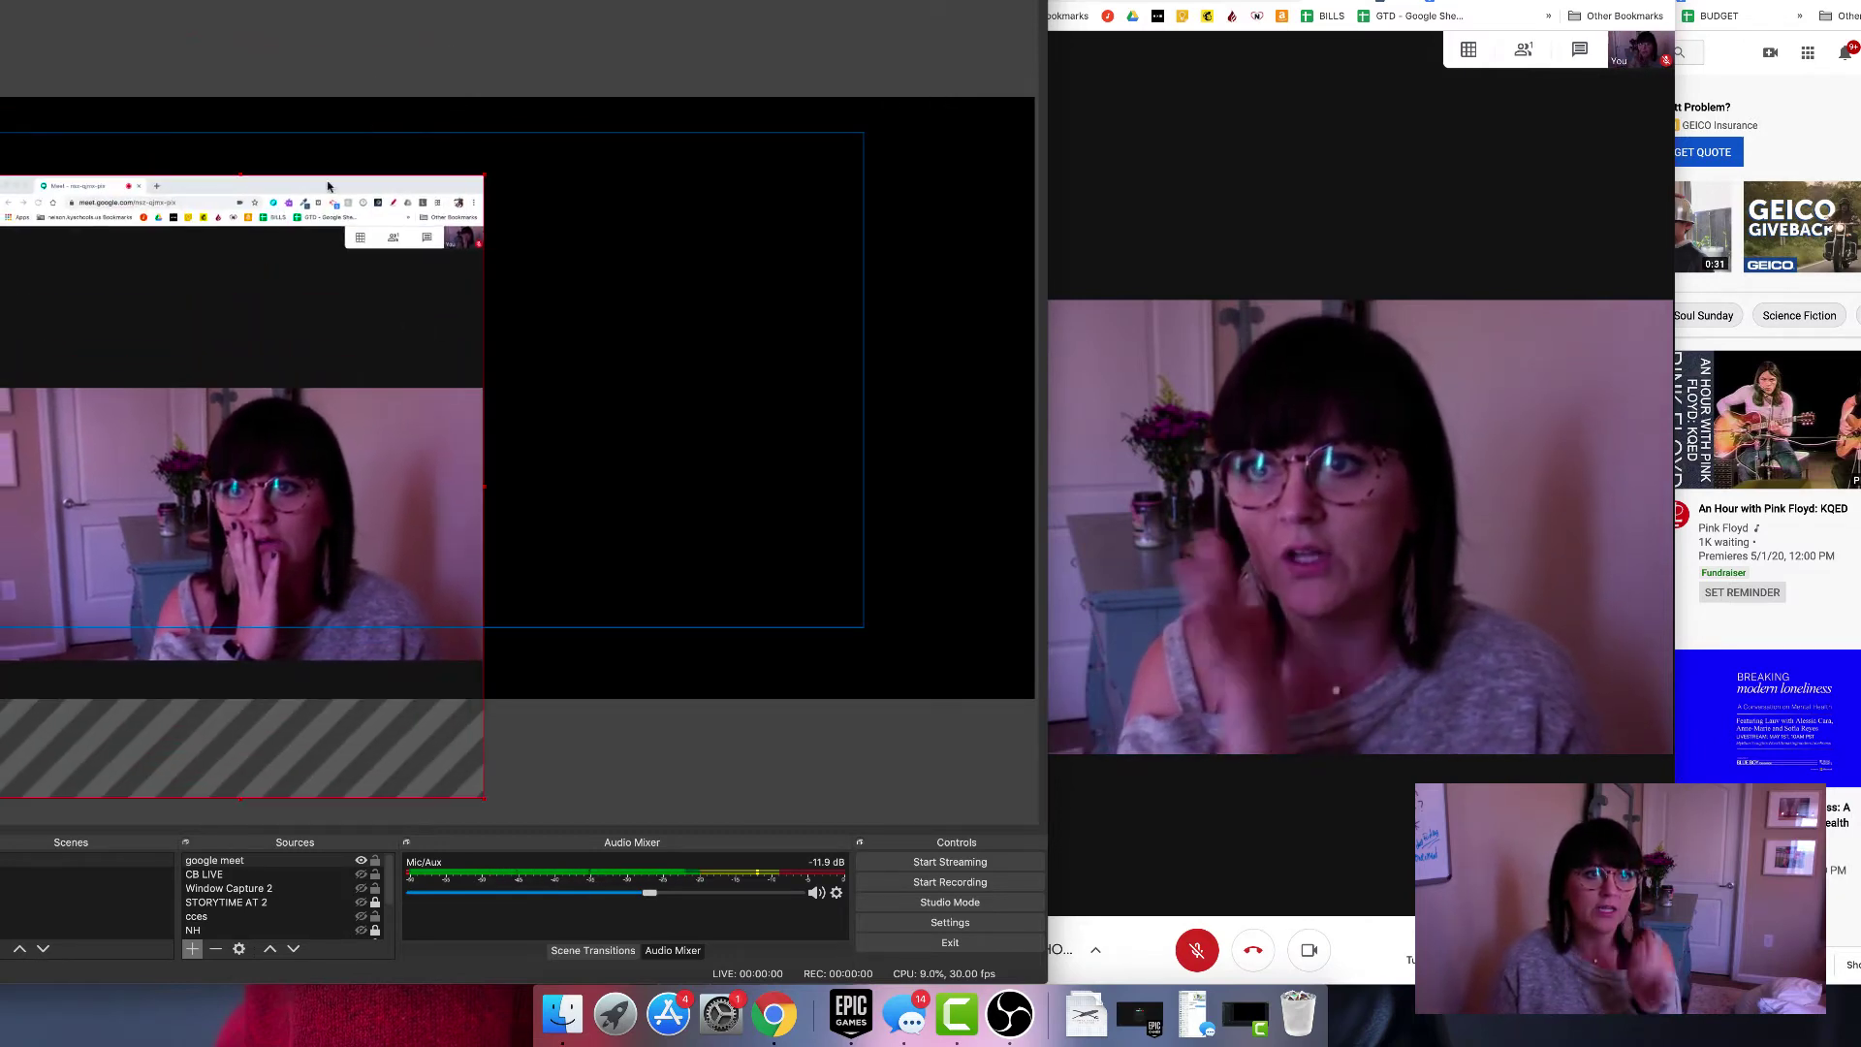
drag(291, 358, 267, 225)
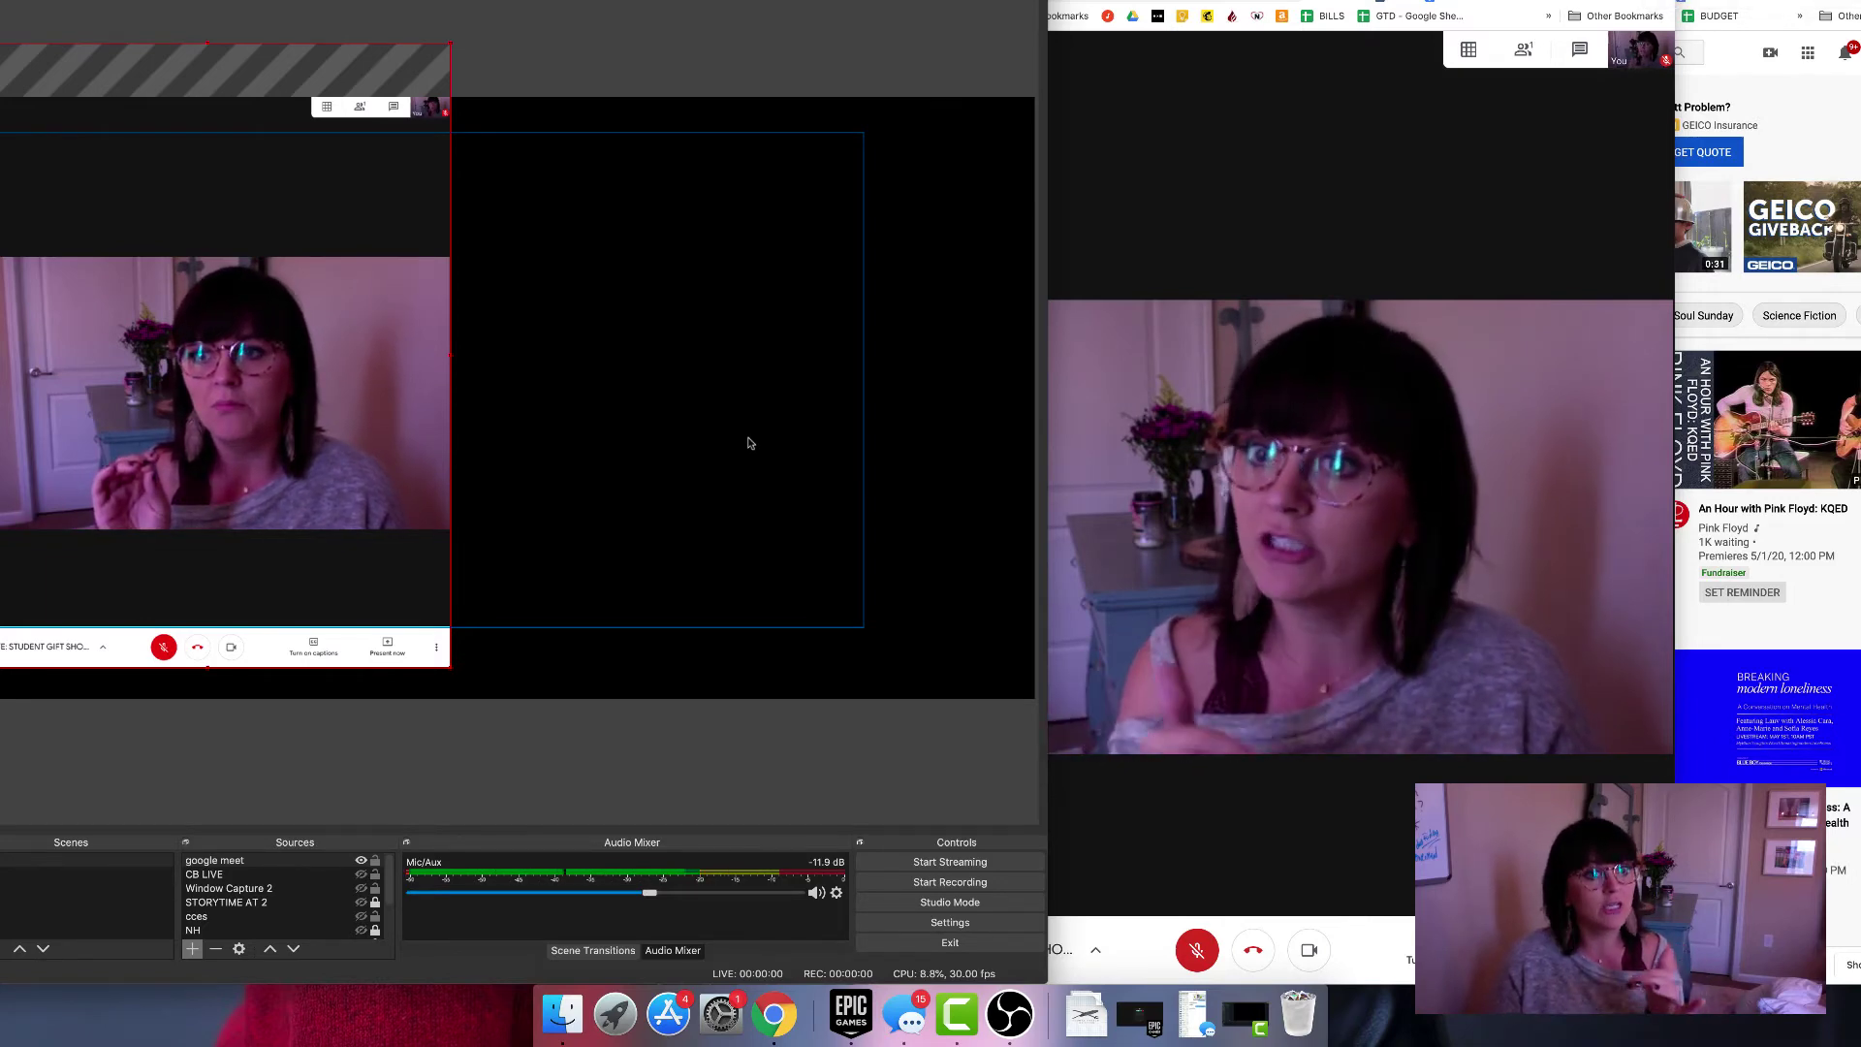
Reduce the Meet window's height and enlarge the google meet source down to the bottom edge of the canvas.
click(1226, 232)
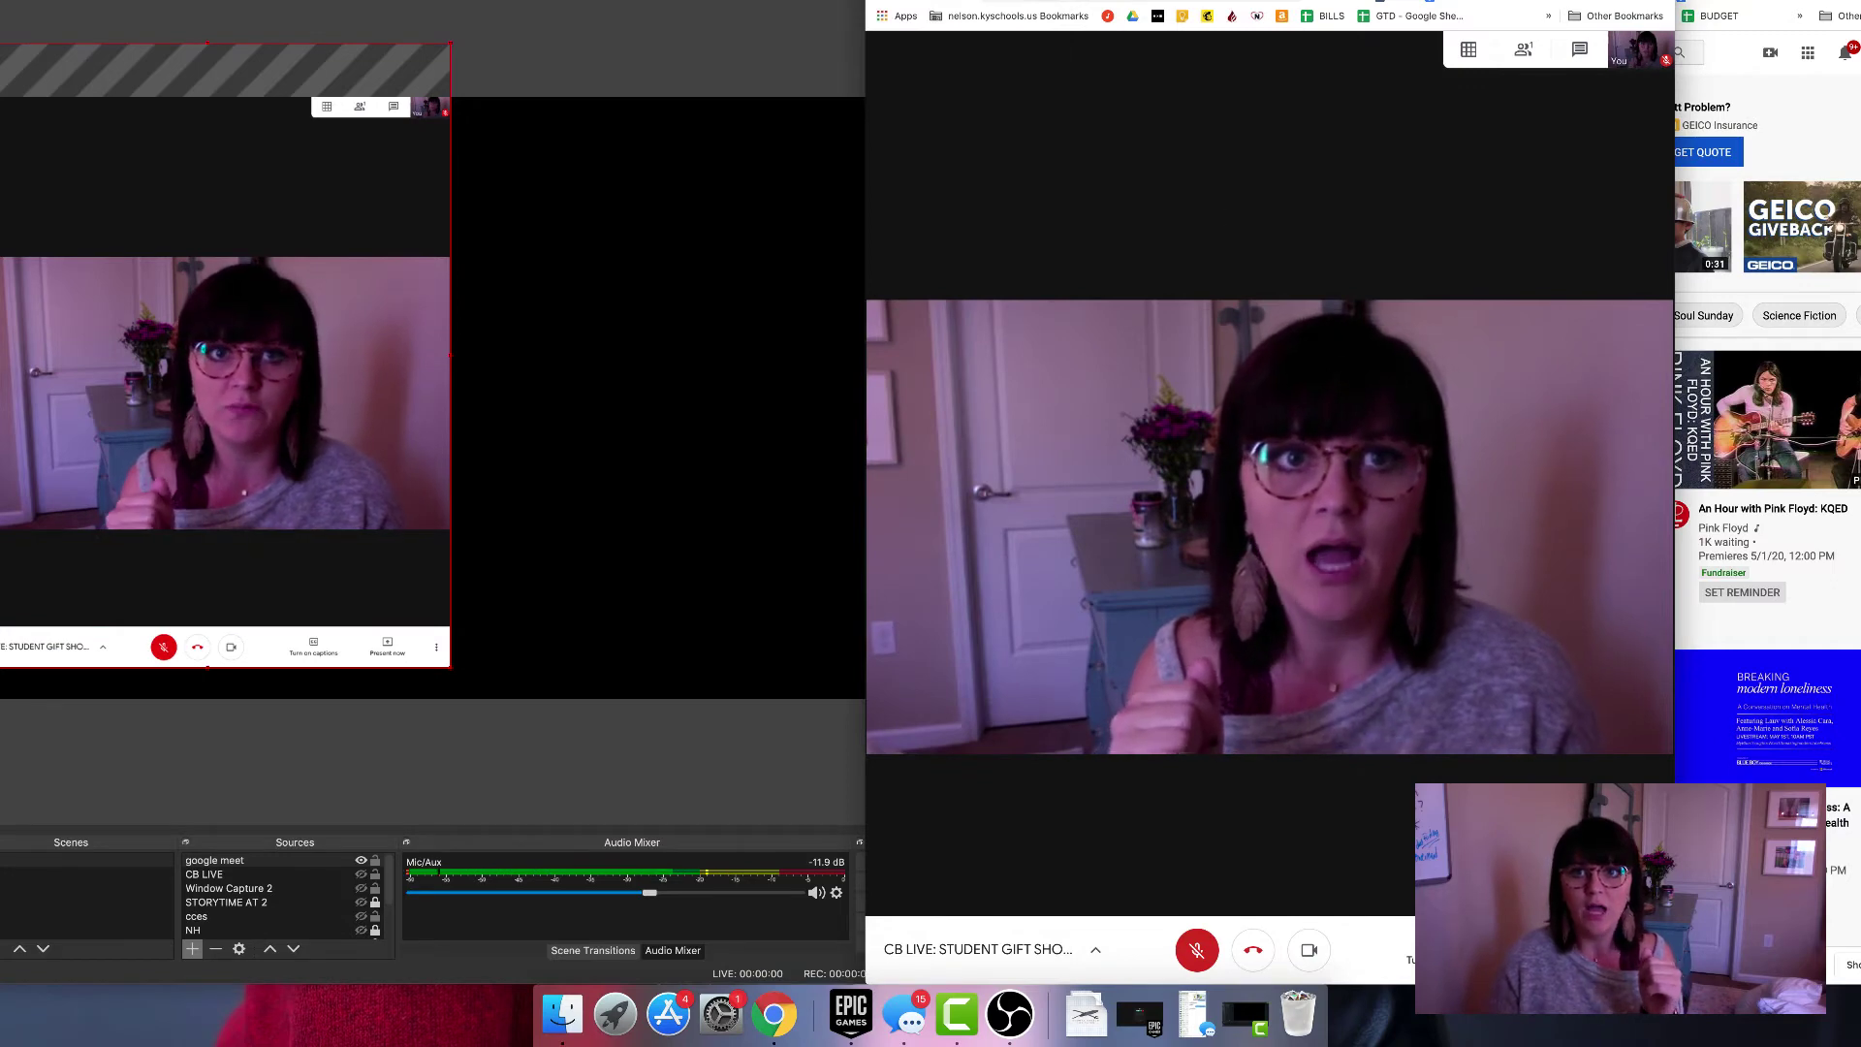
mouse_move(1267, 54)
drag(1267, 54, 1328, 10)
mouse_move(280, 307)
mouse_down()
mouse_move(411, 417)
mouse_move(287, 313)
mouse_move(348, 317)
mouse_move(281, 306)
mouse_up()
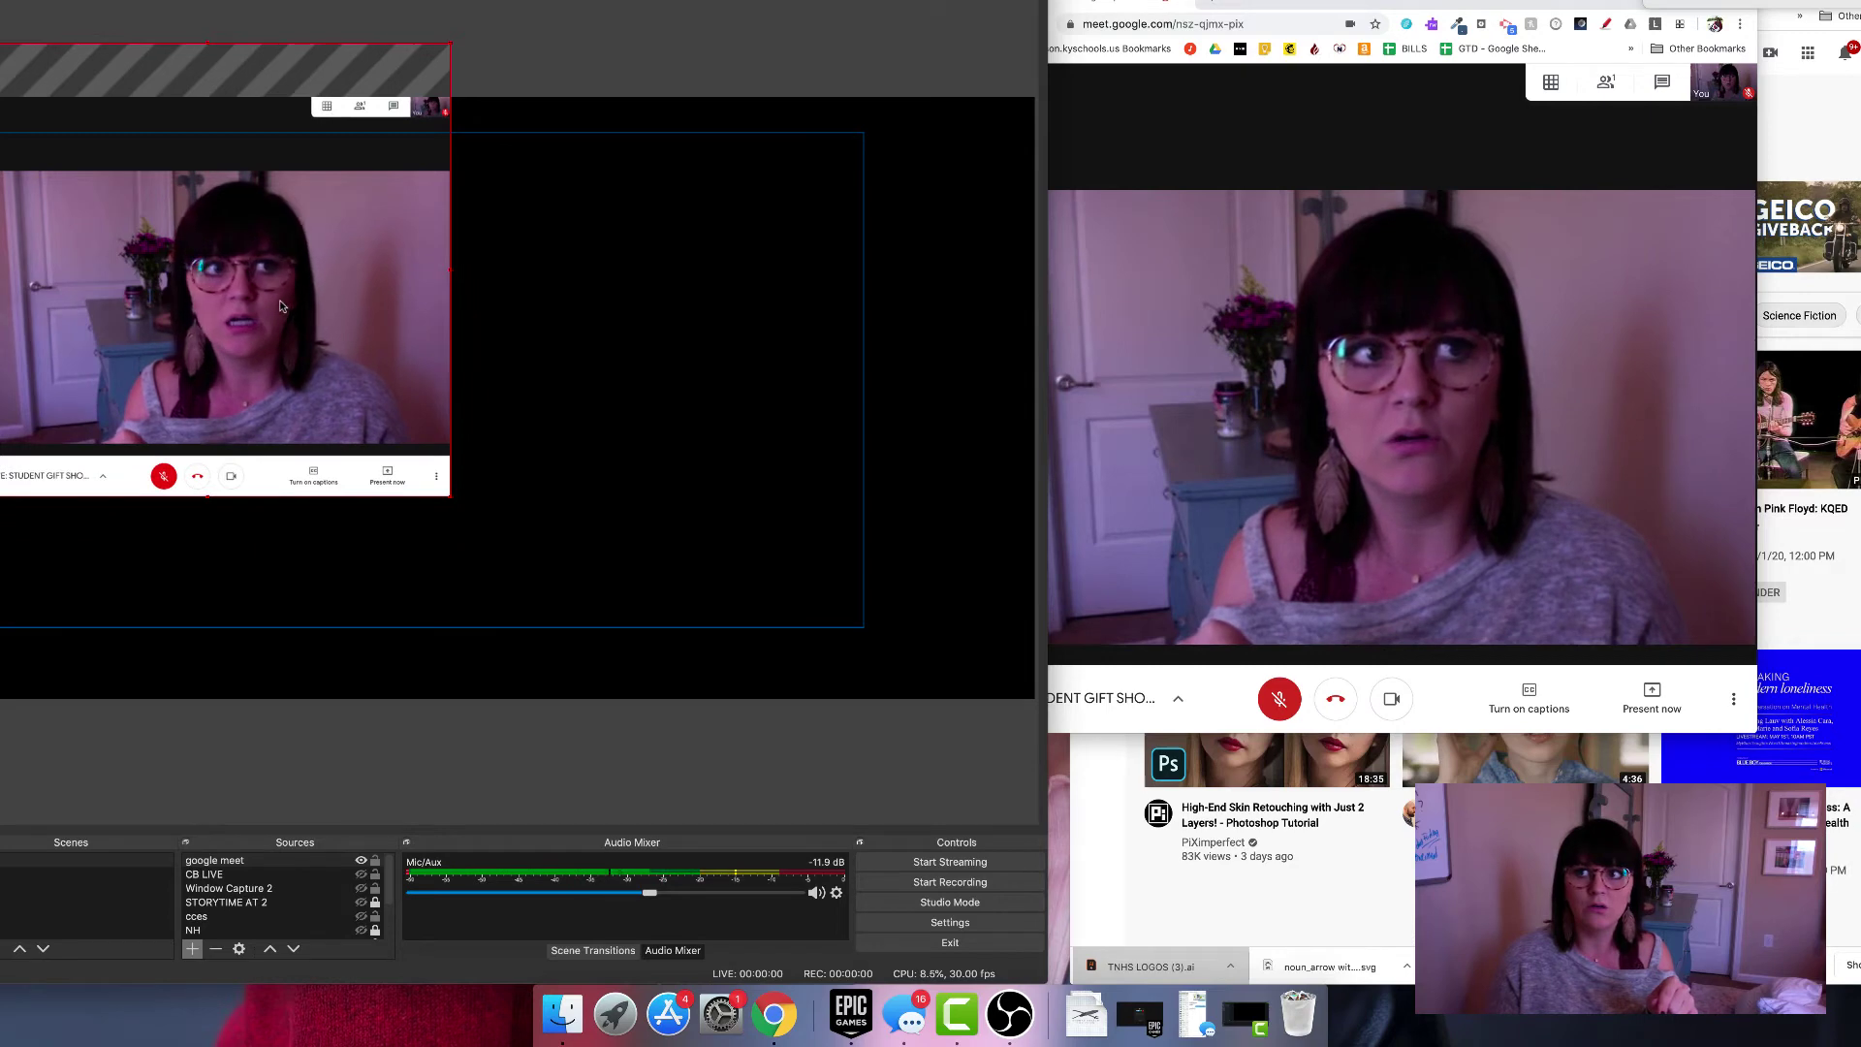
drag(452, 500, 669, 691)
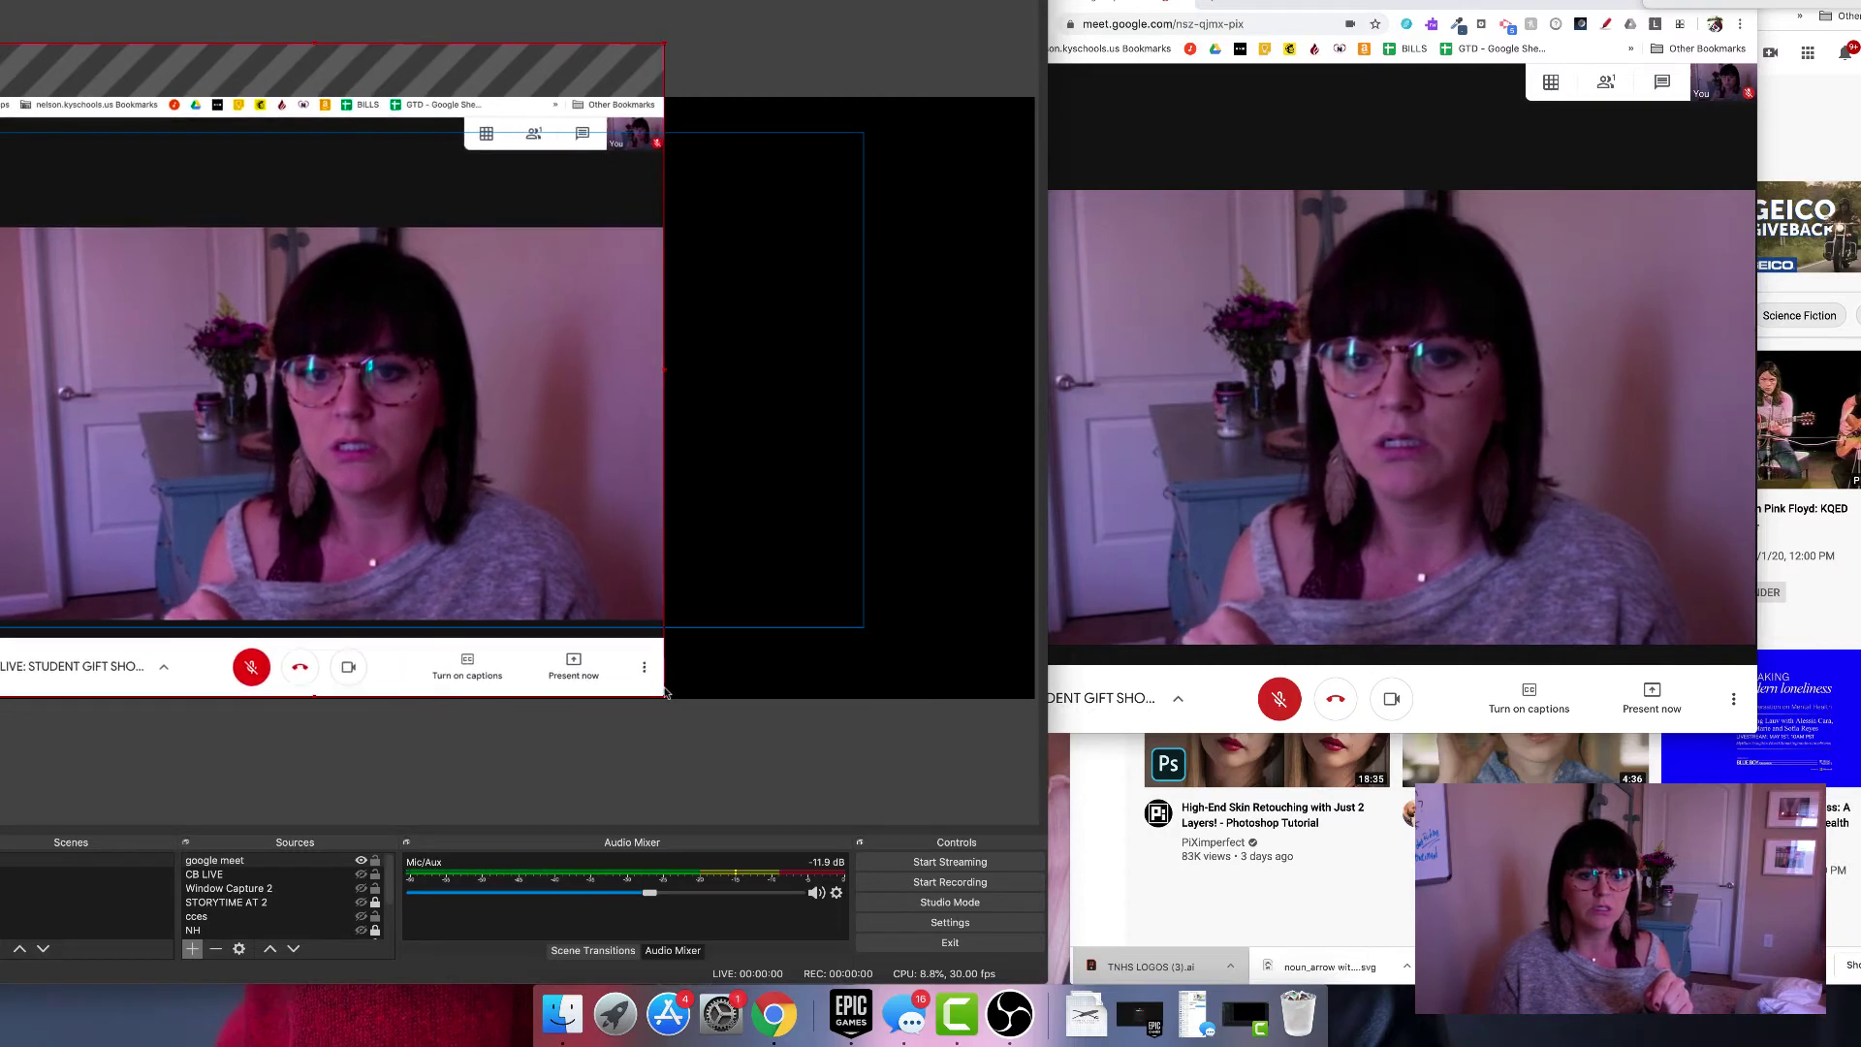
Widen the Meet window and shift and enlarge the google meet source to fill the canvas width with the browser bars cropped off.
drag(1048, 380, 657, 380)
click(537, 357)
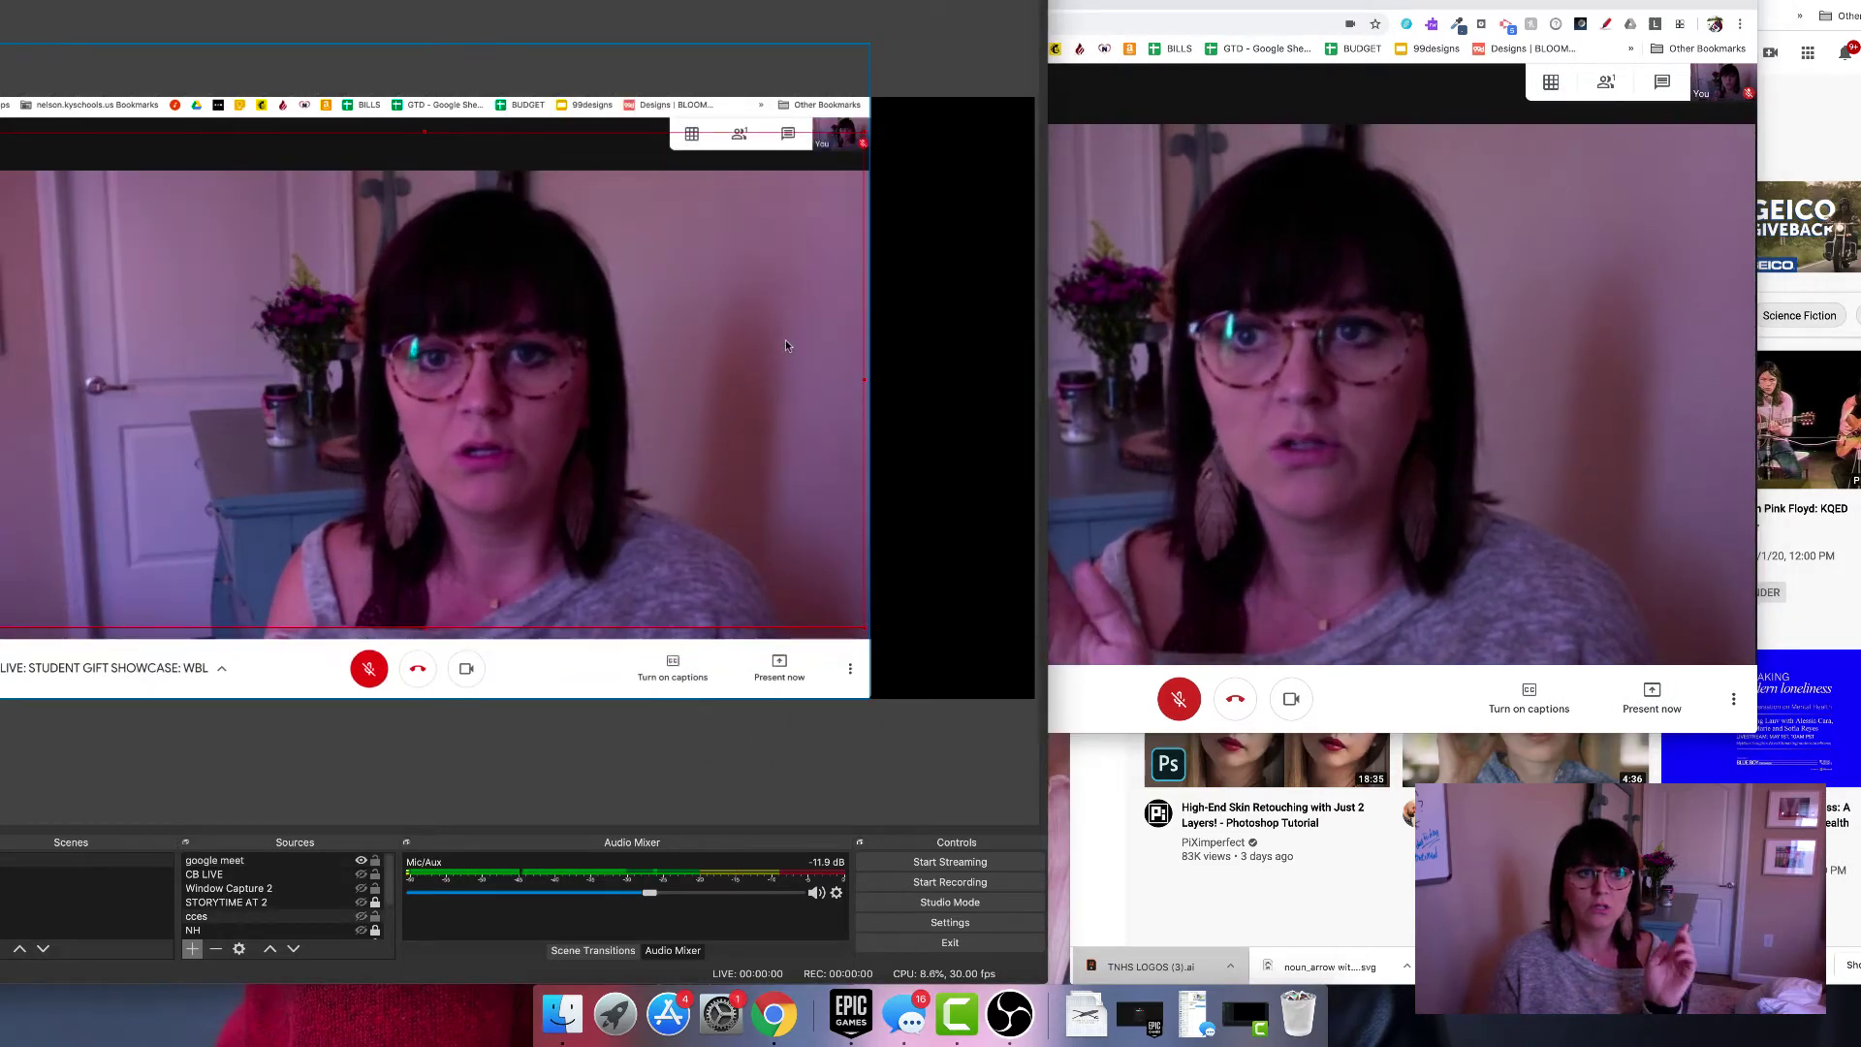
mouse_move(819, 77)
mouse_down()
mouse_move(805, 56)
mouse_move(822, 48)
mouse_up()
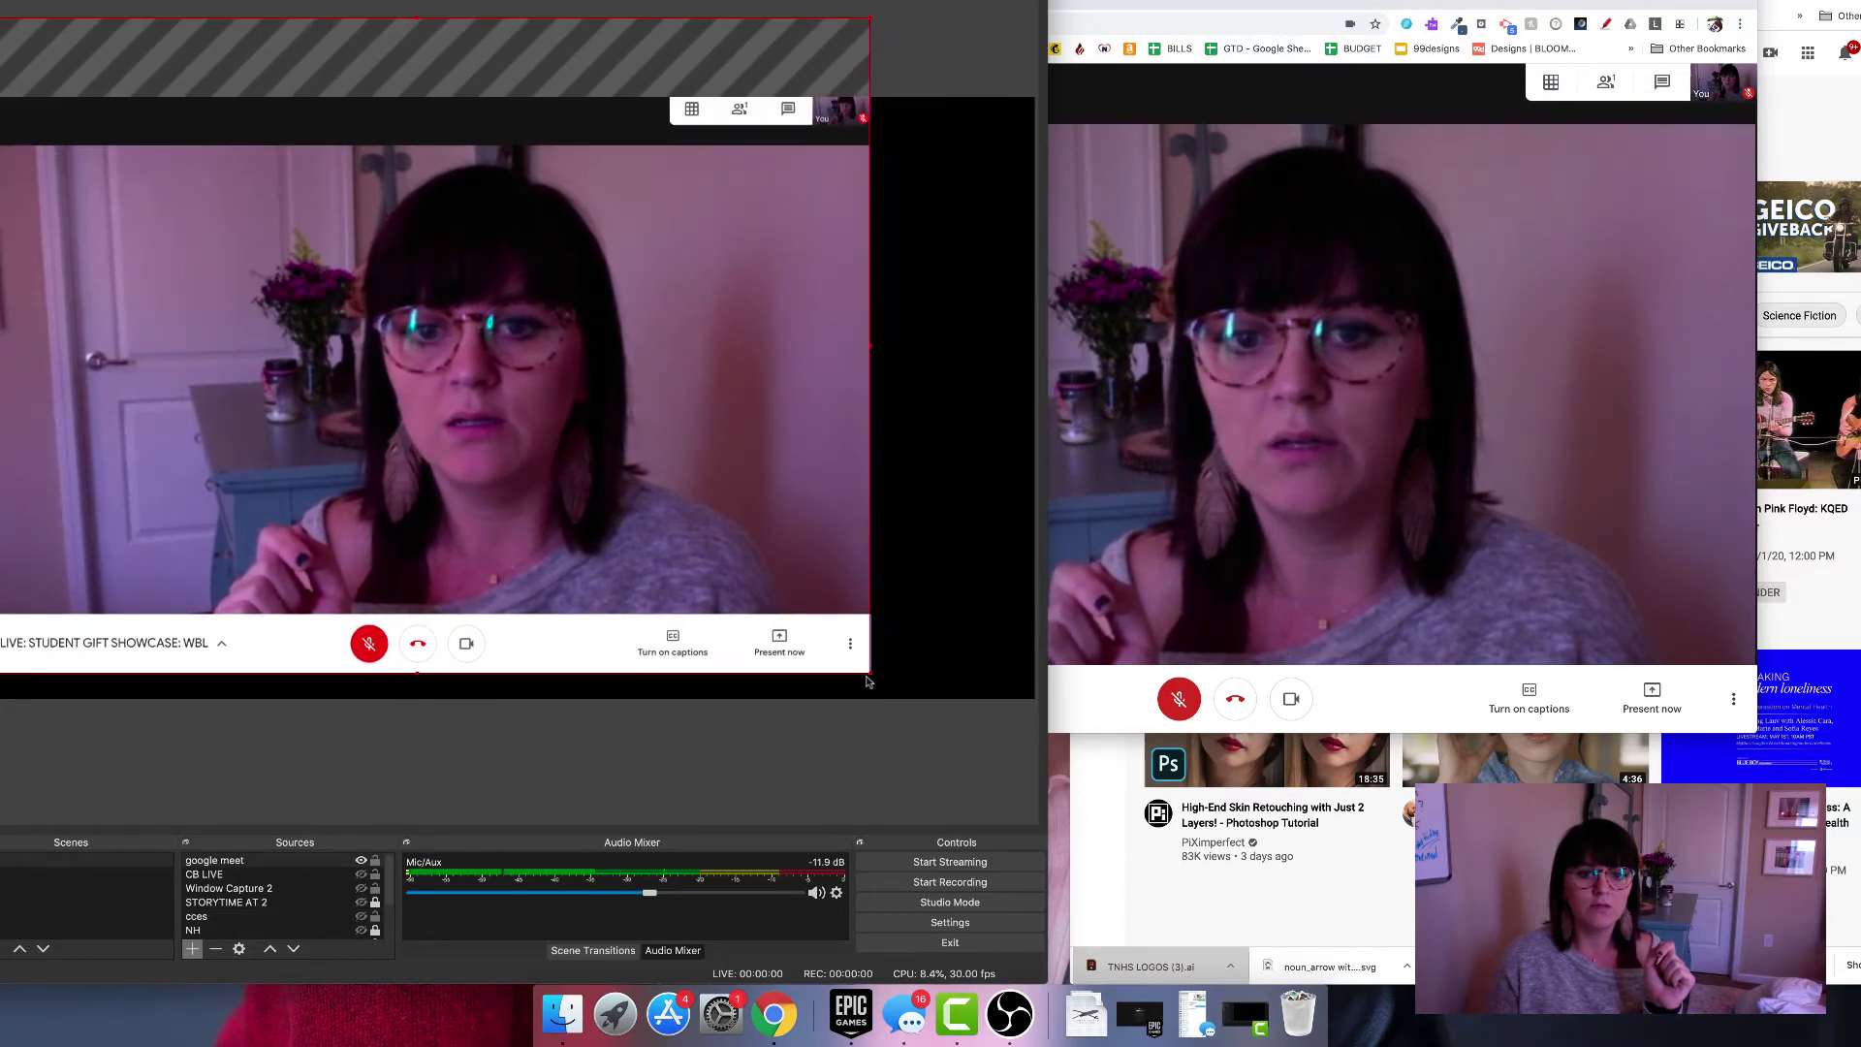
drag(876, 676, 898, 699)
drag(1048, 306, 659, 308)
click(462, 317)
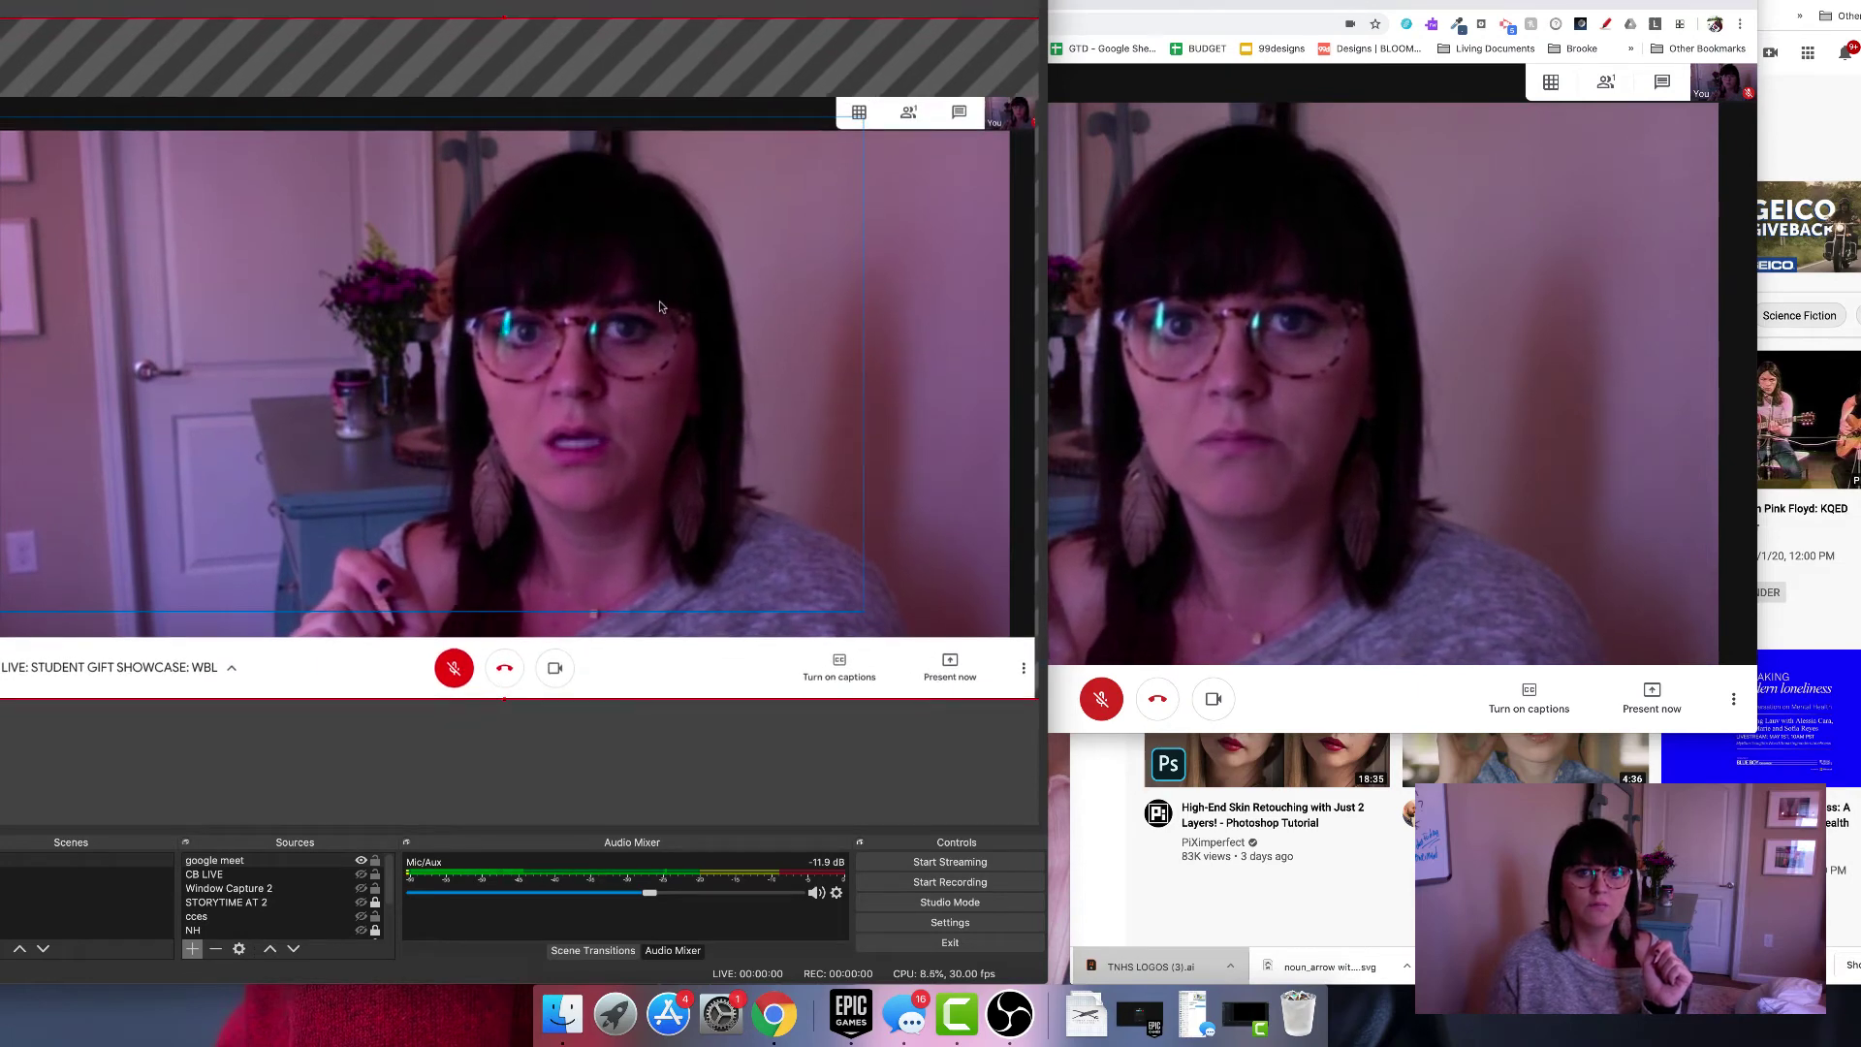
click(1446, 241)
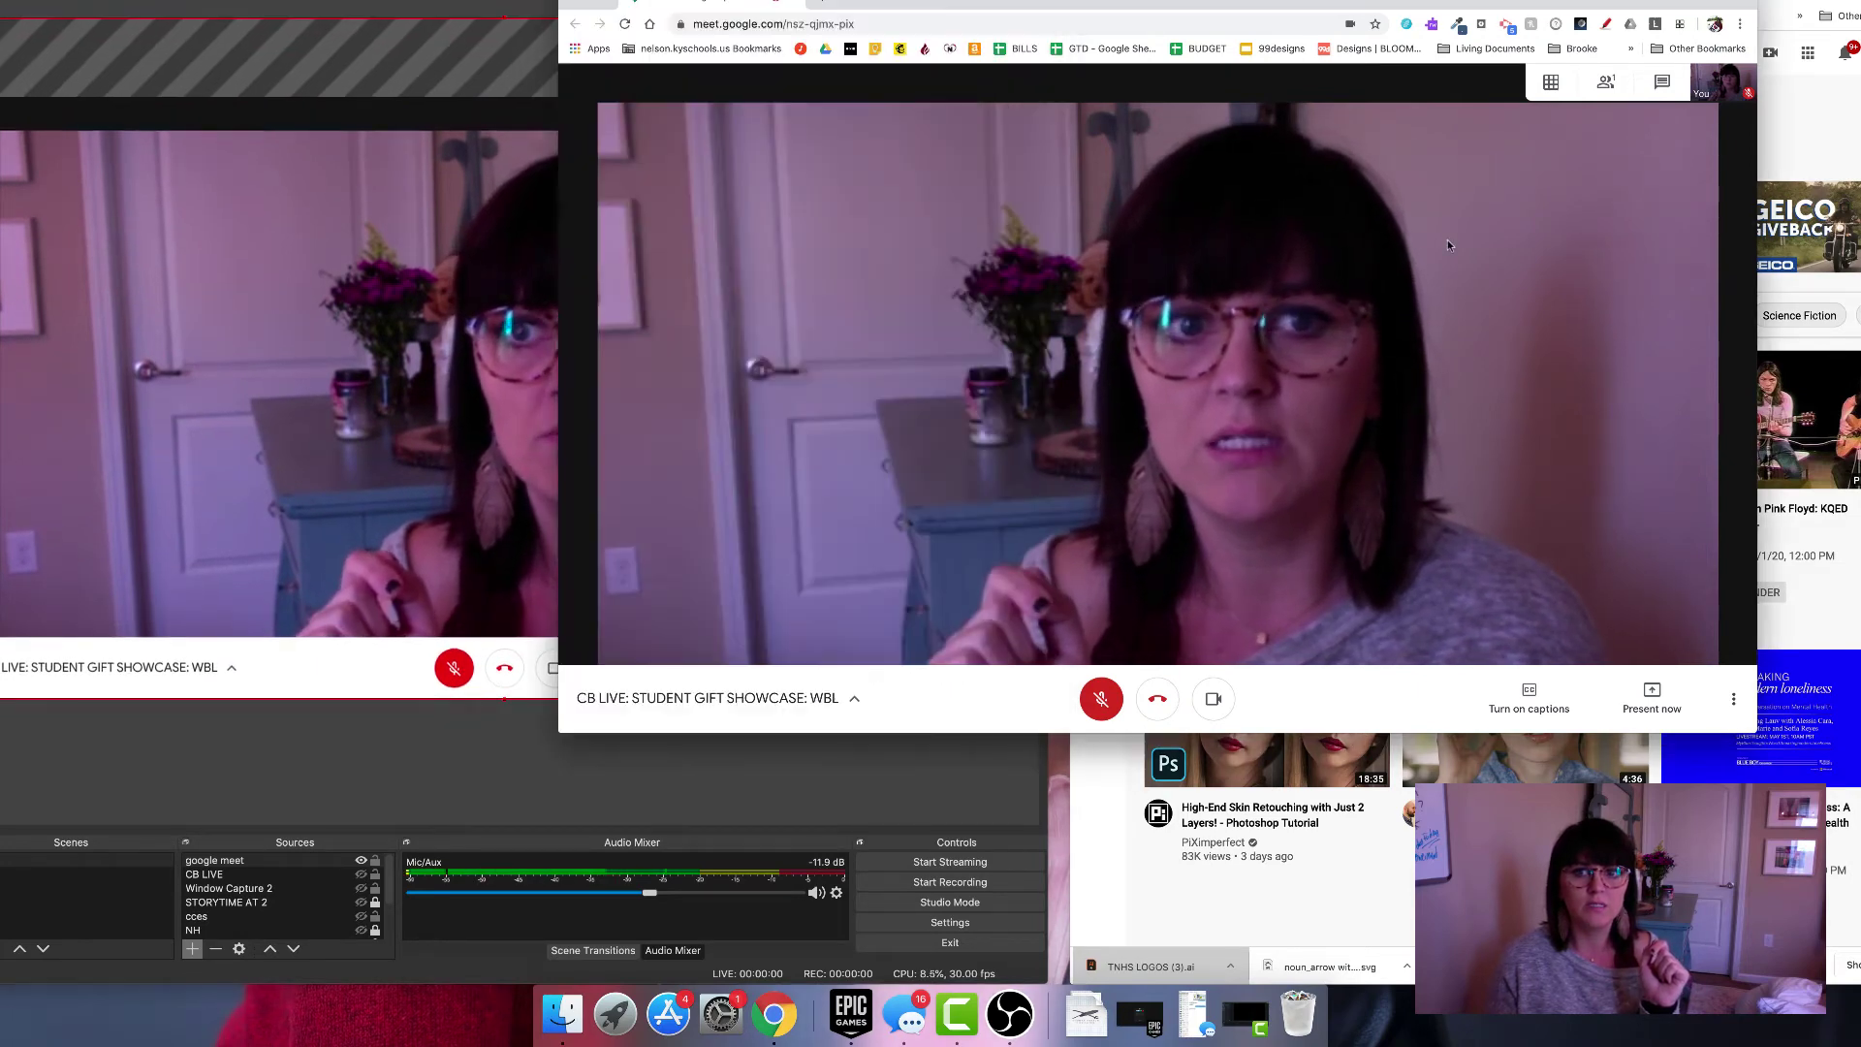
click(260, 391)
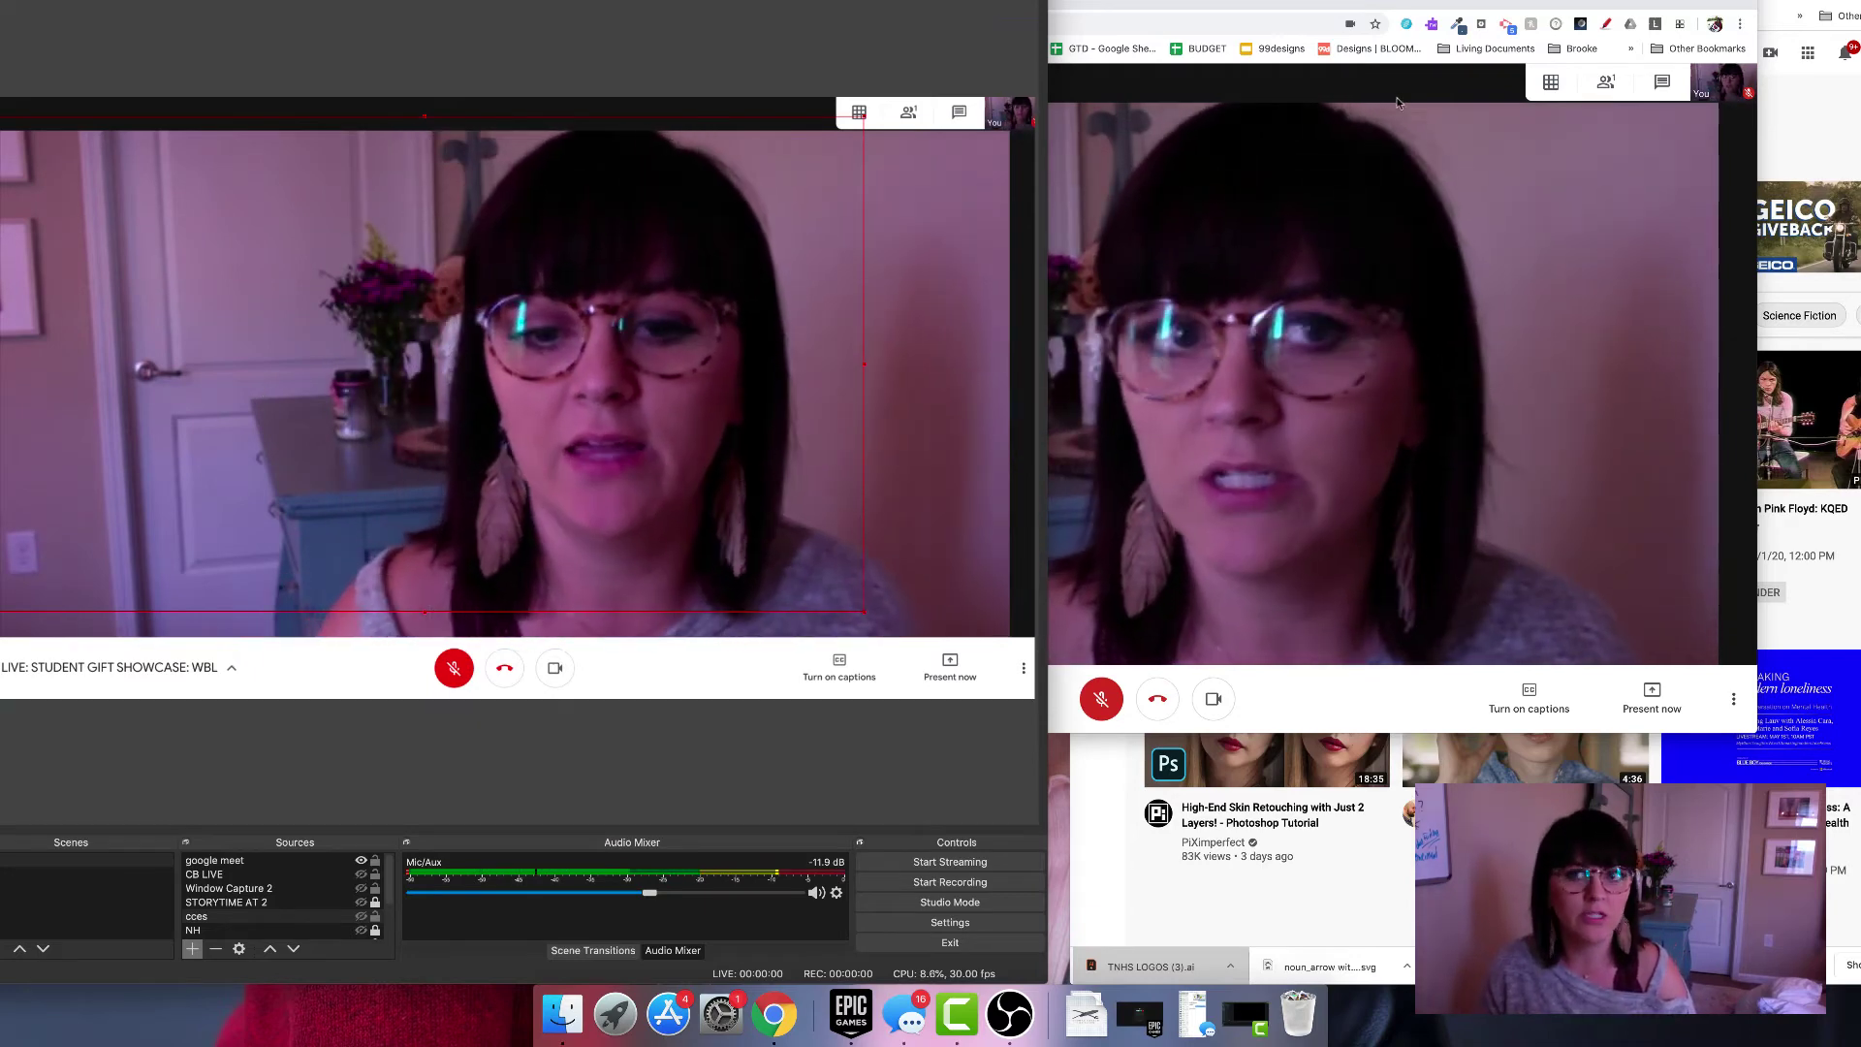
Switch to the YouTube window, widen it across the desktop and check which account is signed in.
key(super+grave)
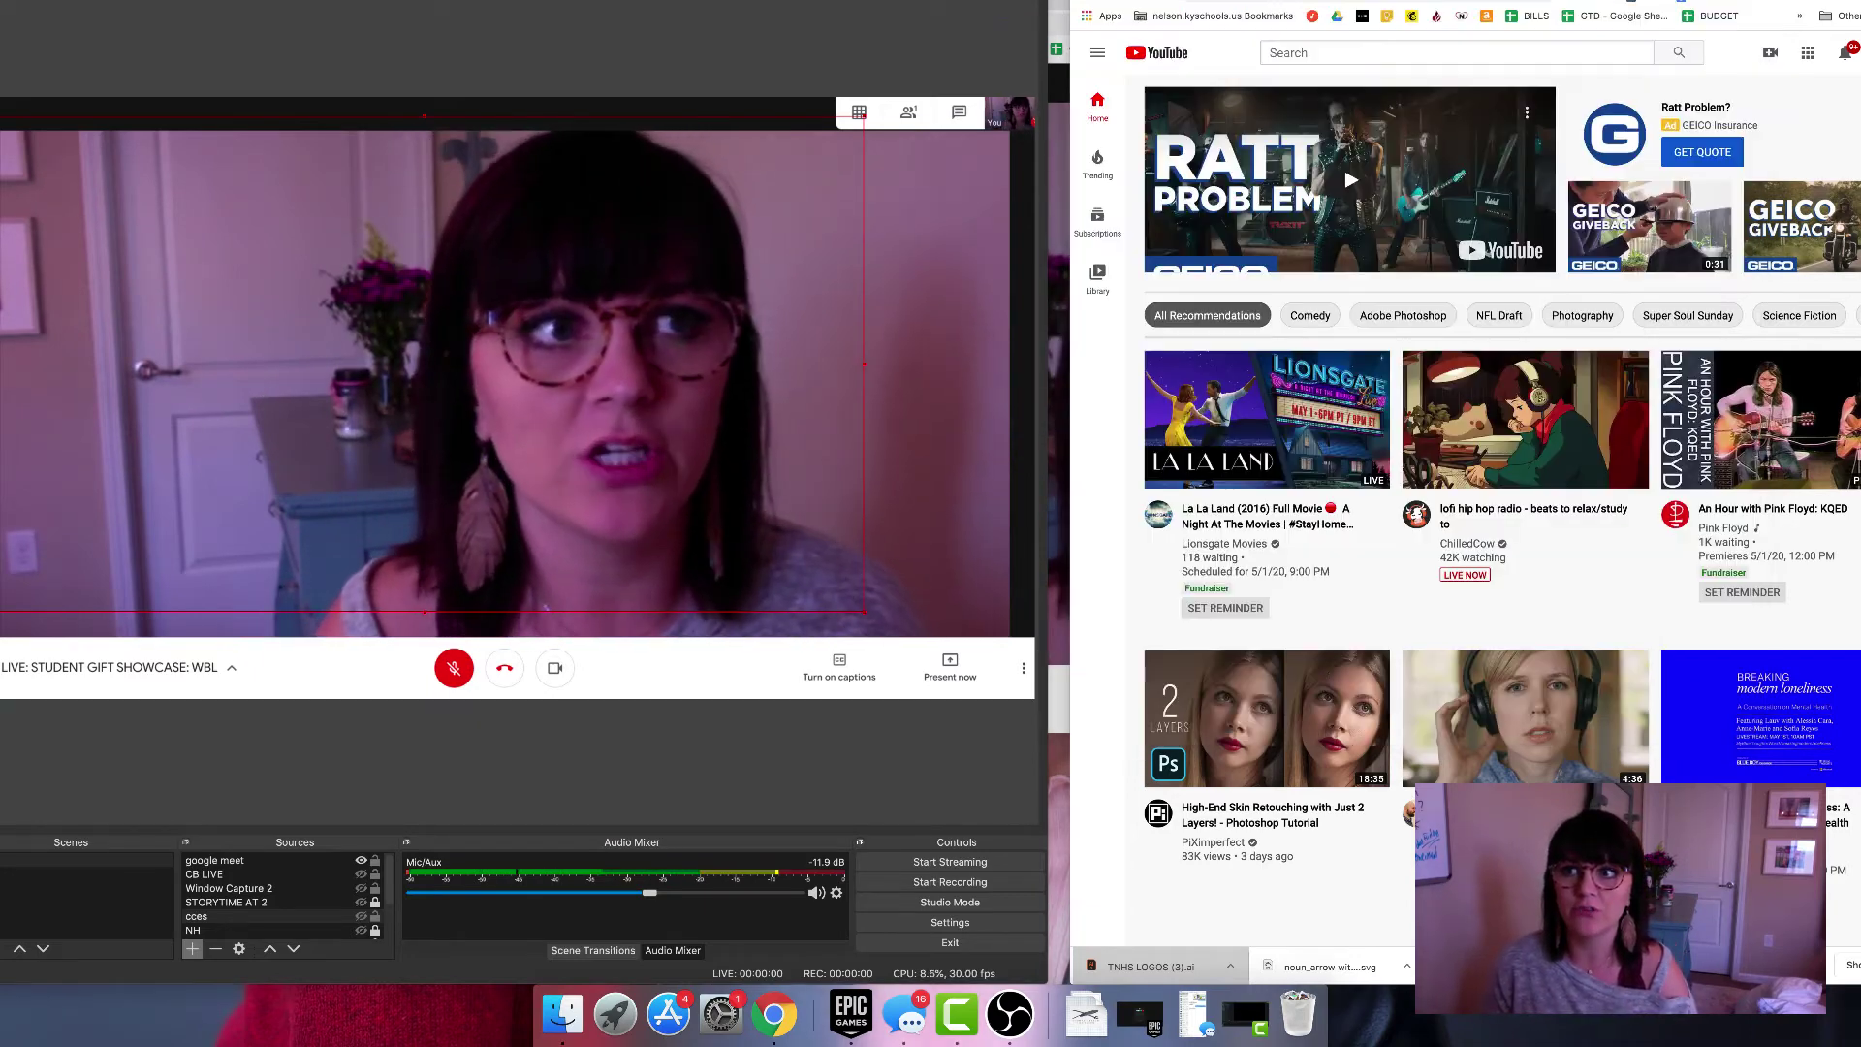
click(1858, 52)
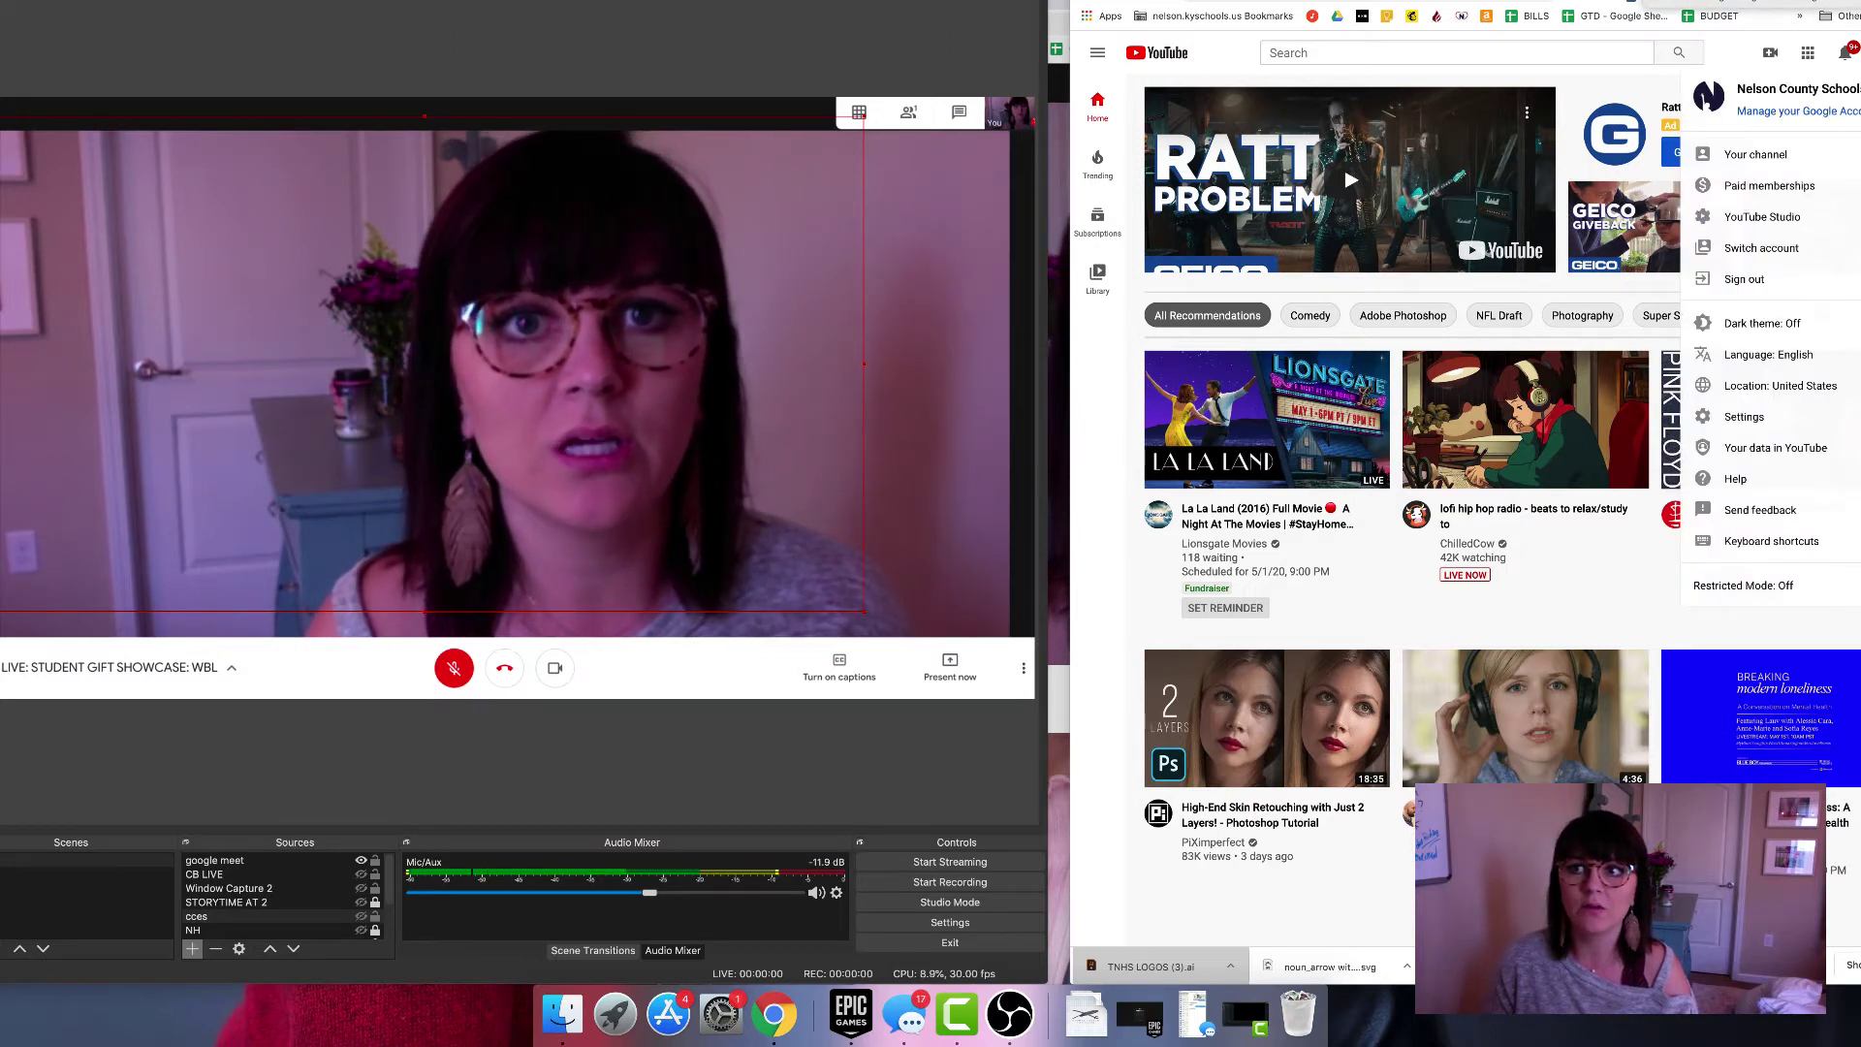
key(ctrl+alt+t)
drag(613, 53, 104, 58)
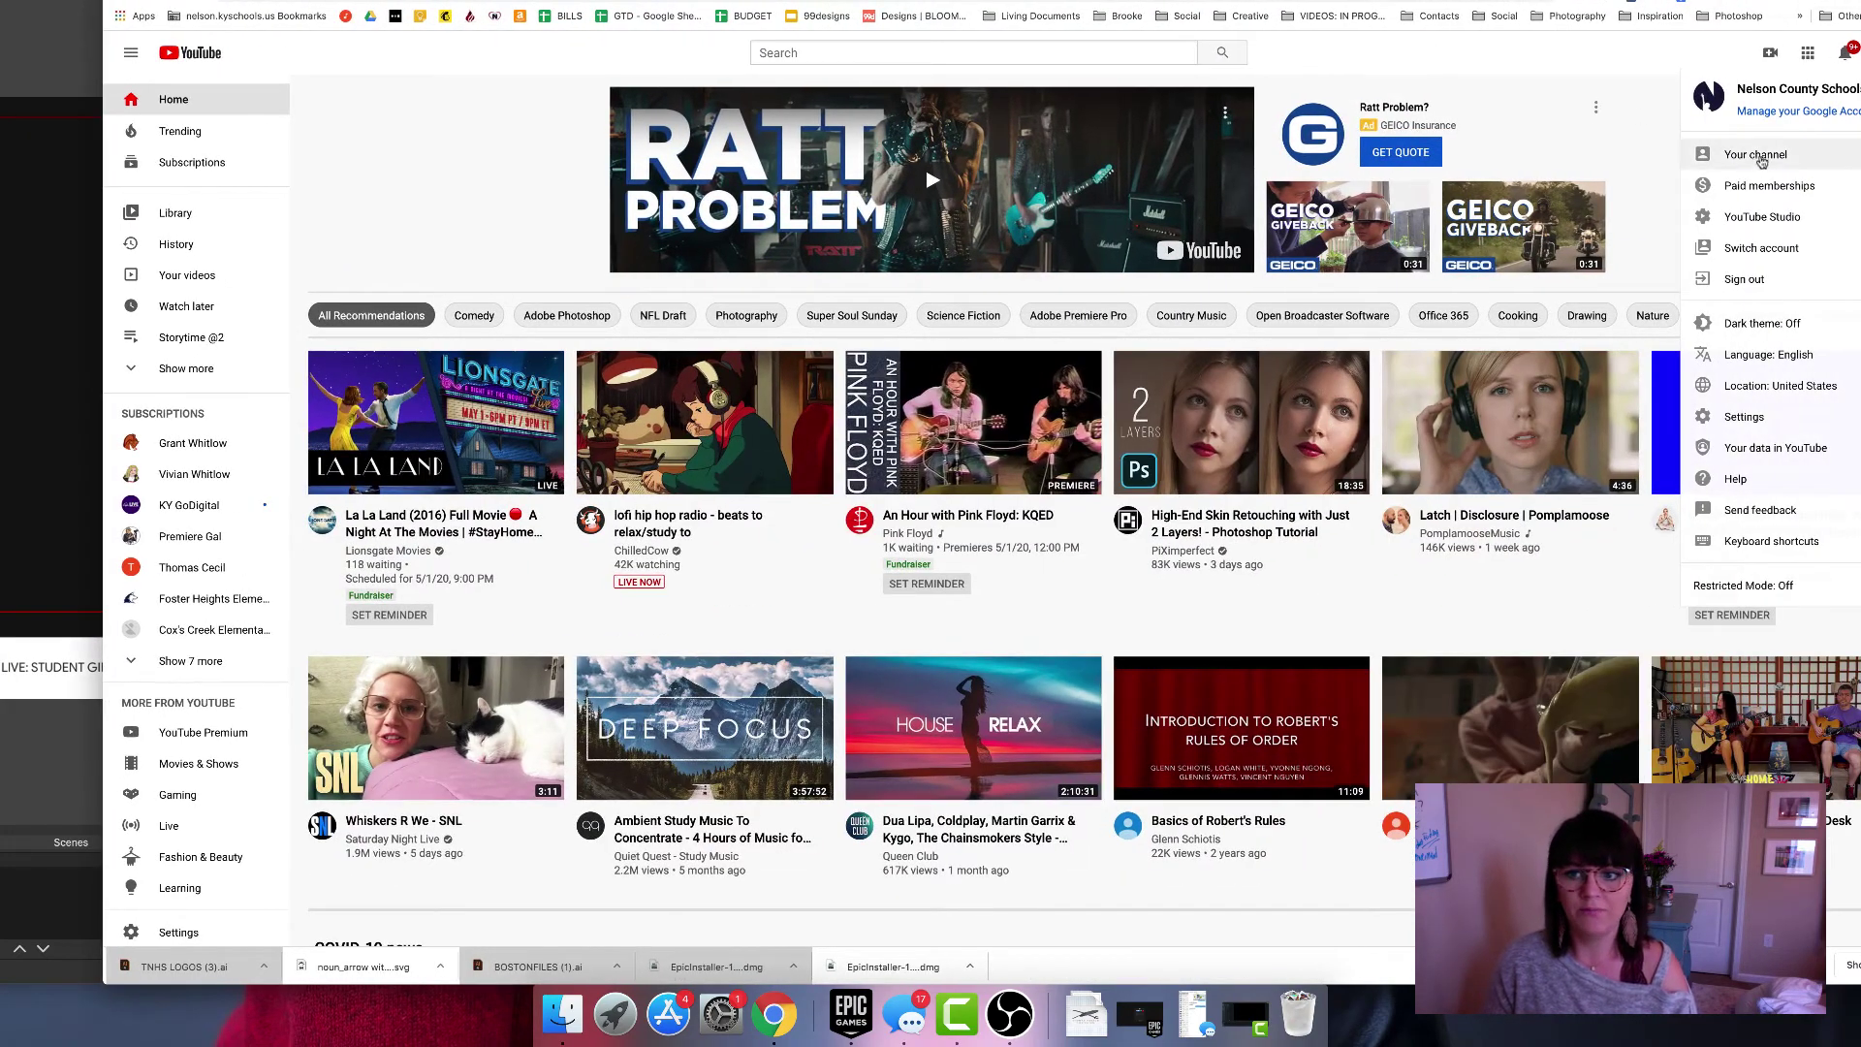
click(1597, 67)
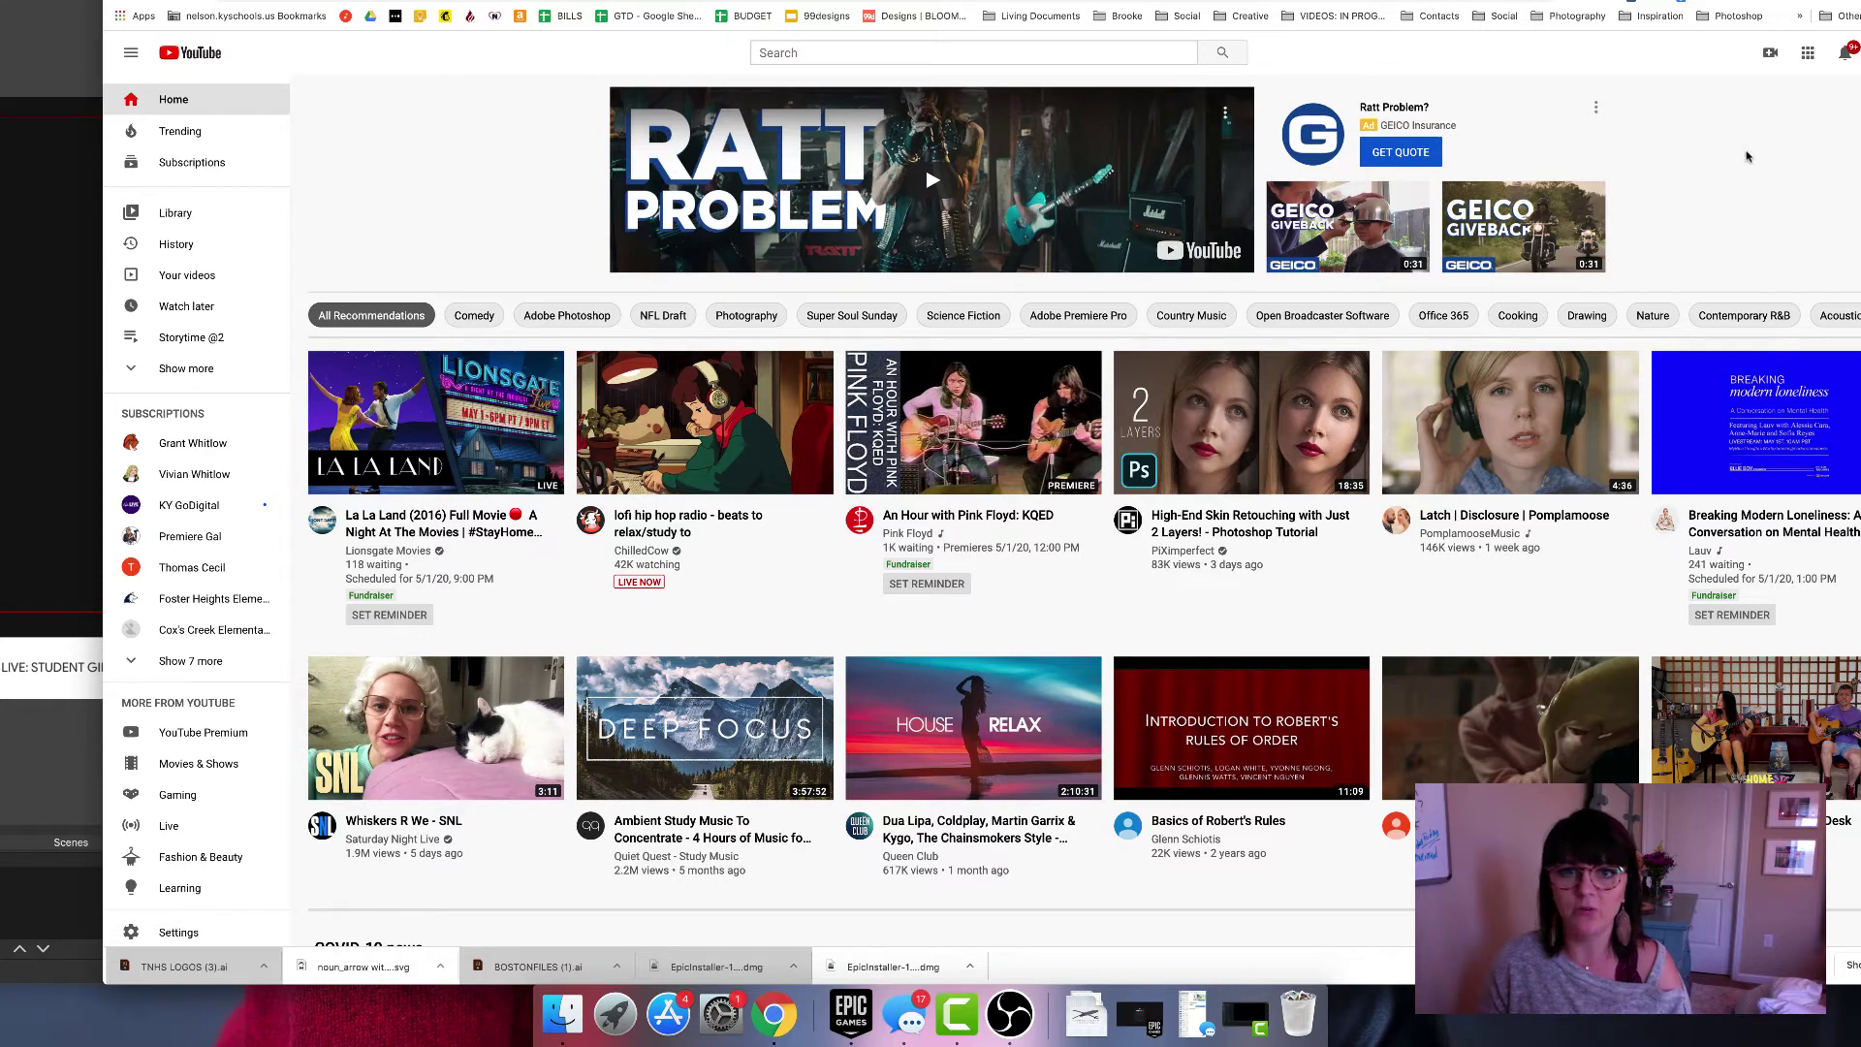
Start going live on YouTube and, after browsing the past streams, choose COMMUNITY BREW LIVE: EPISODE 27 as the settings source.
click(1766, 58)
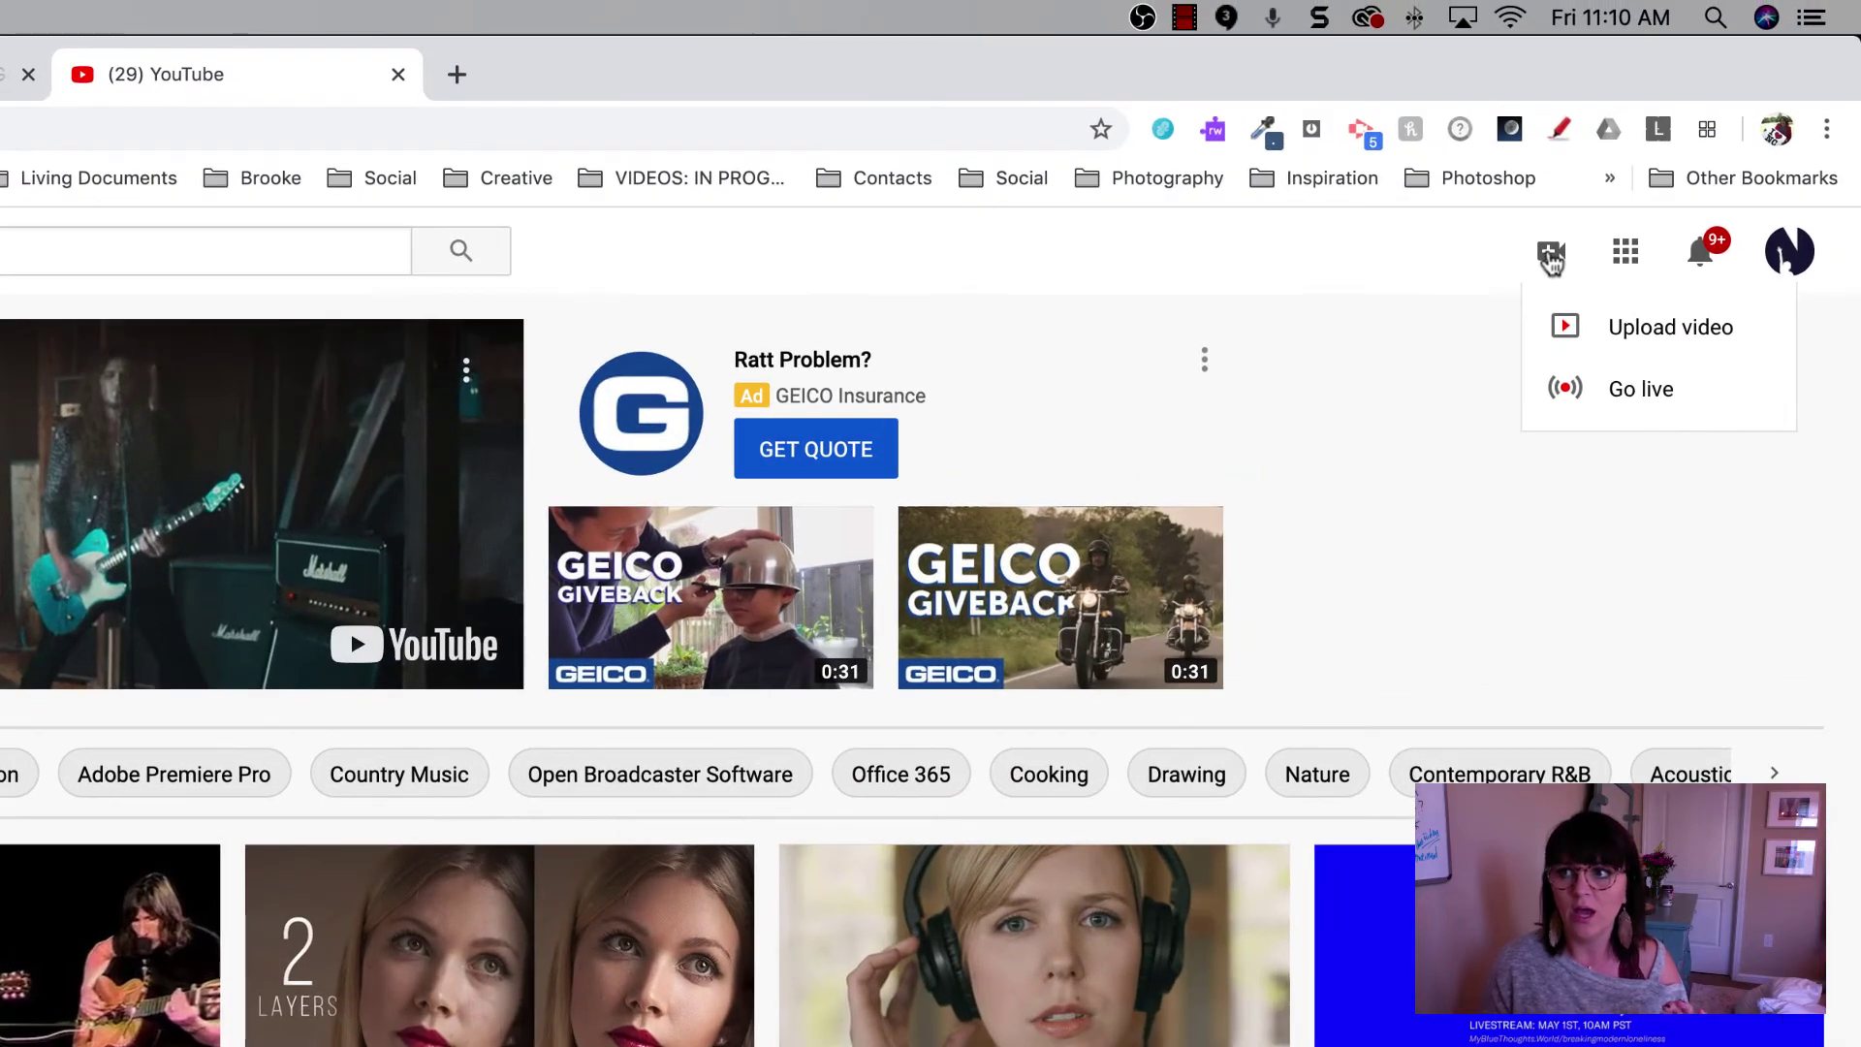
click(1617, 388)
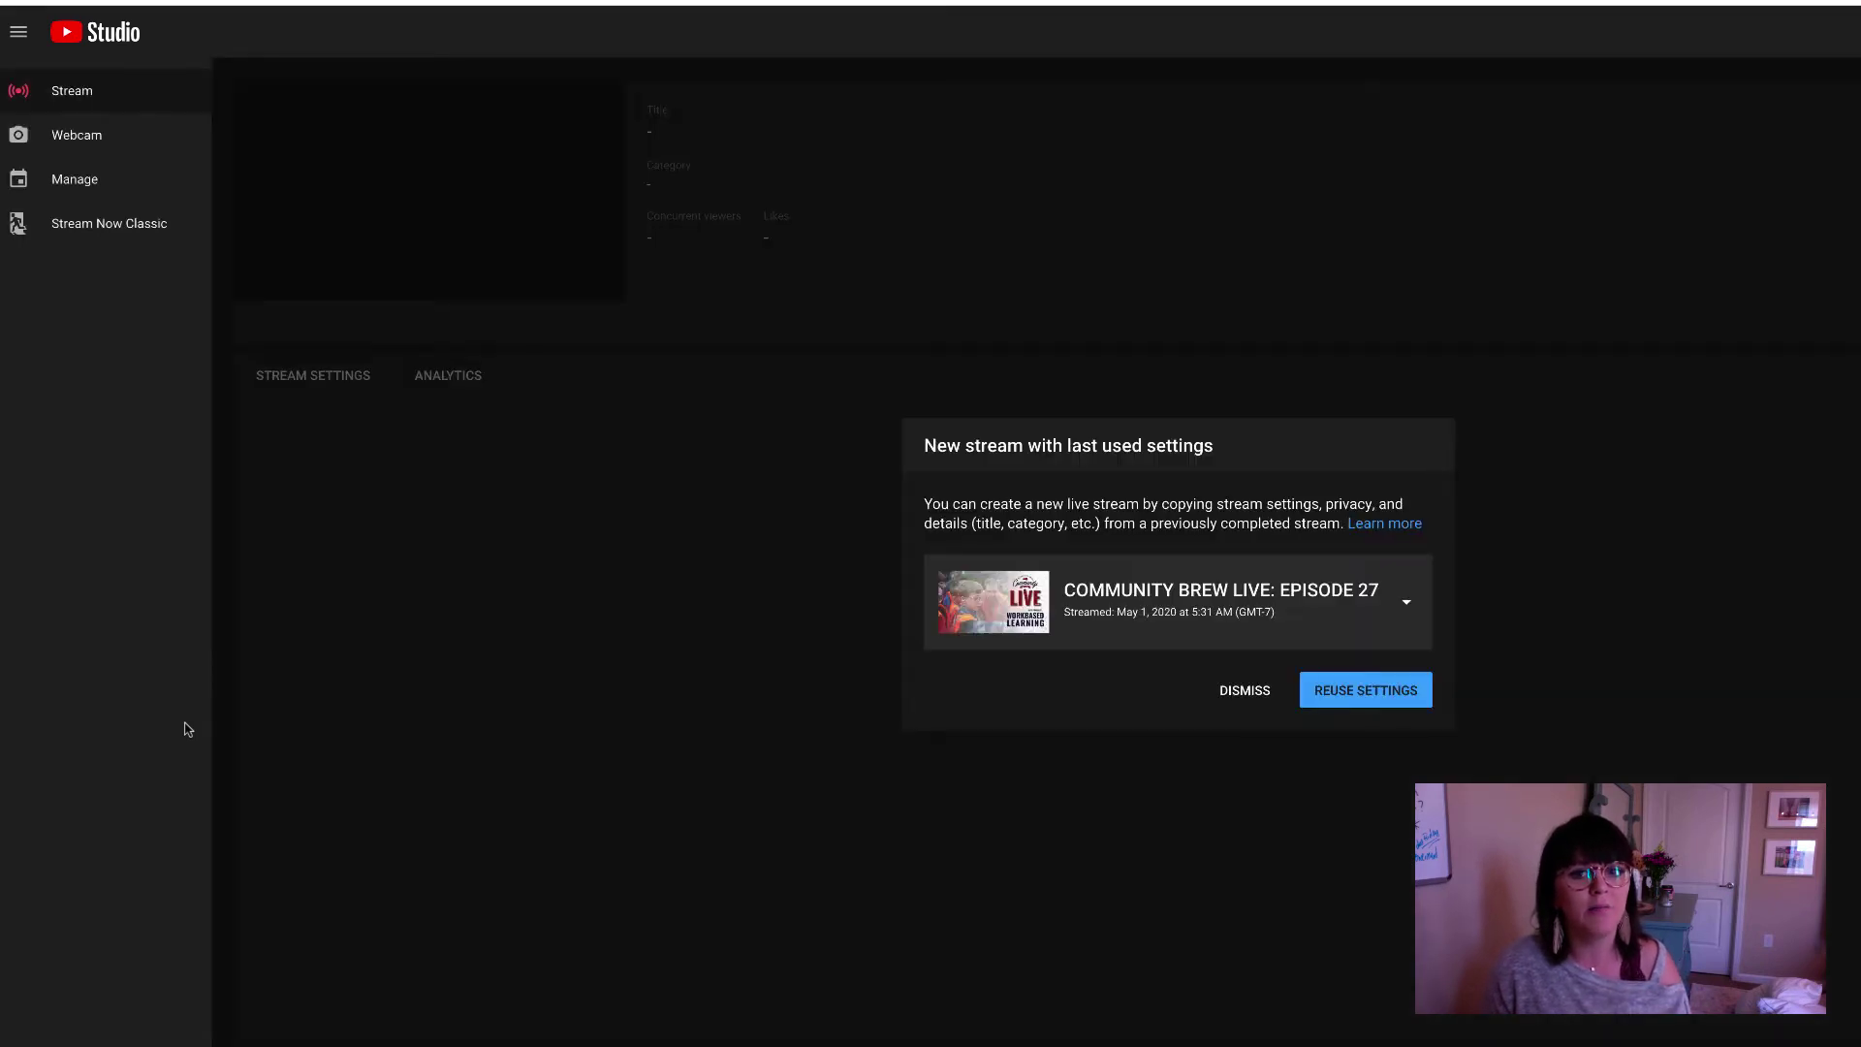
click(1408, 609)
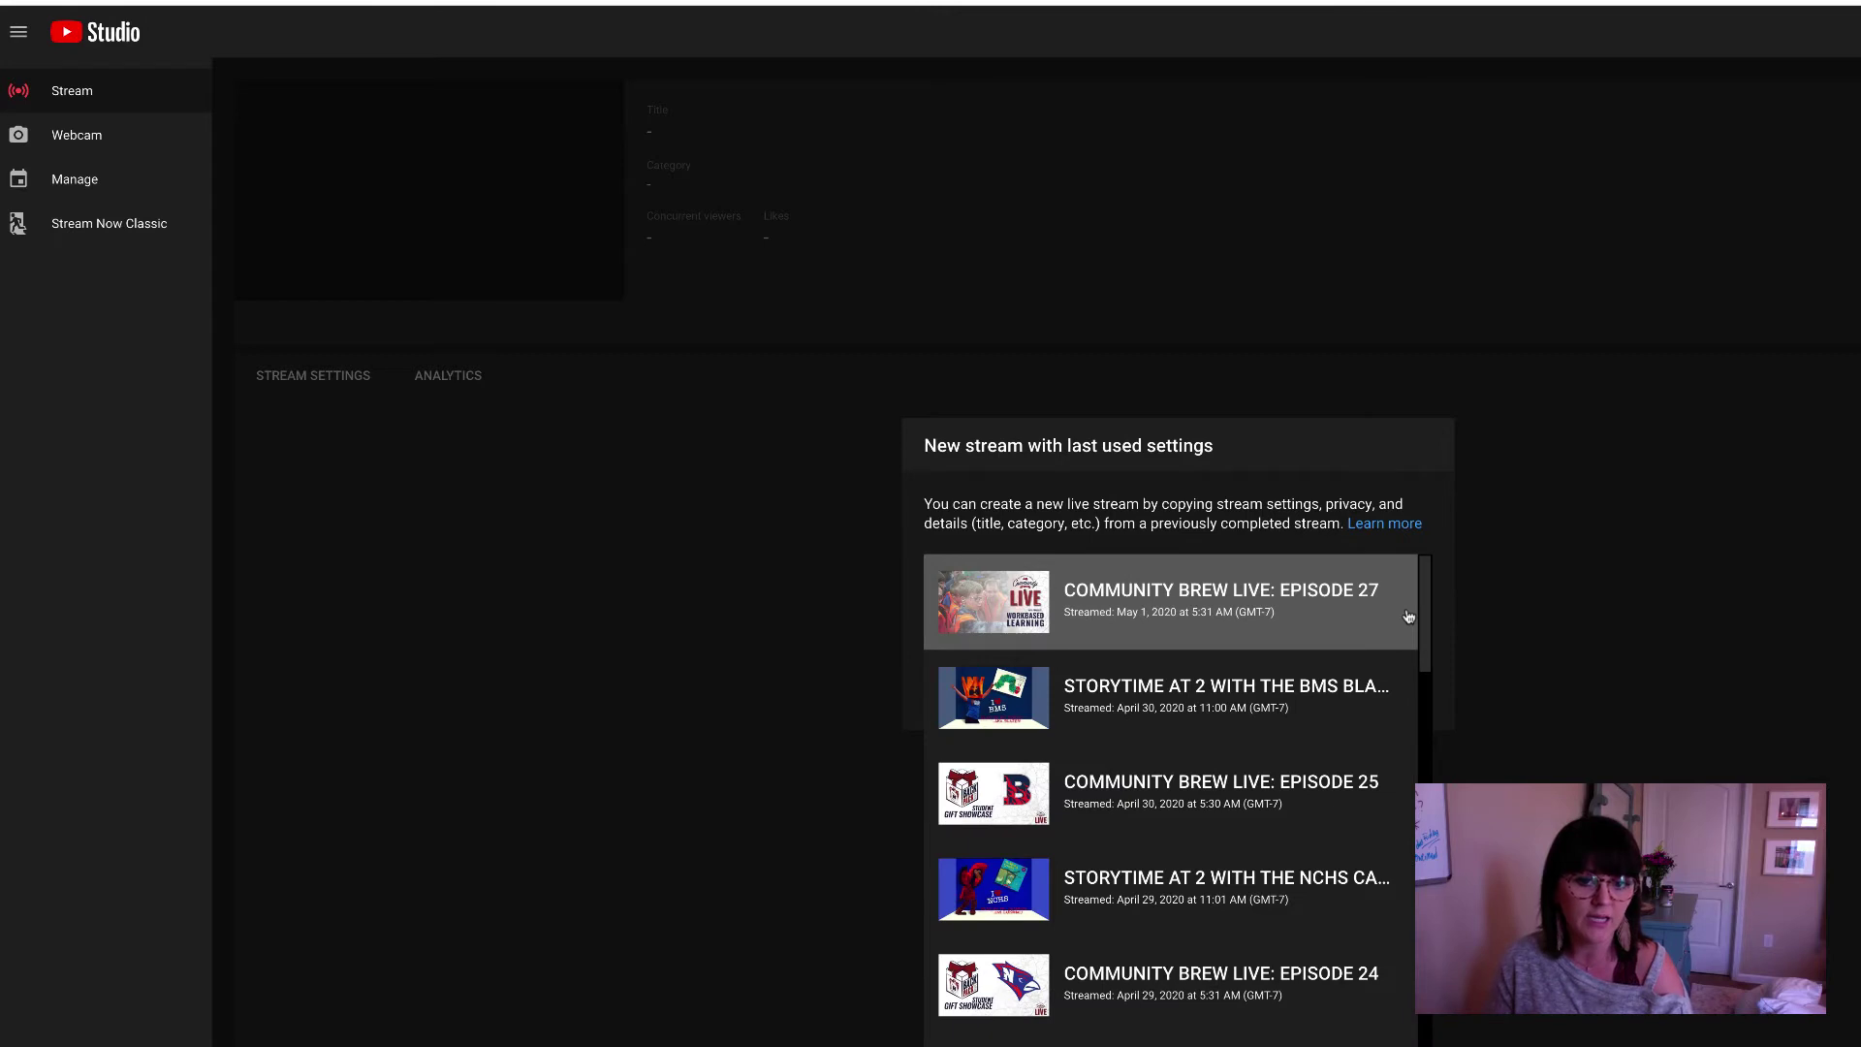
scroll(1196, 903, down, 3)
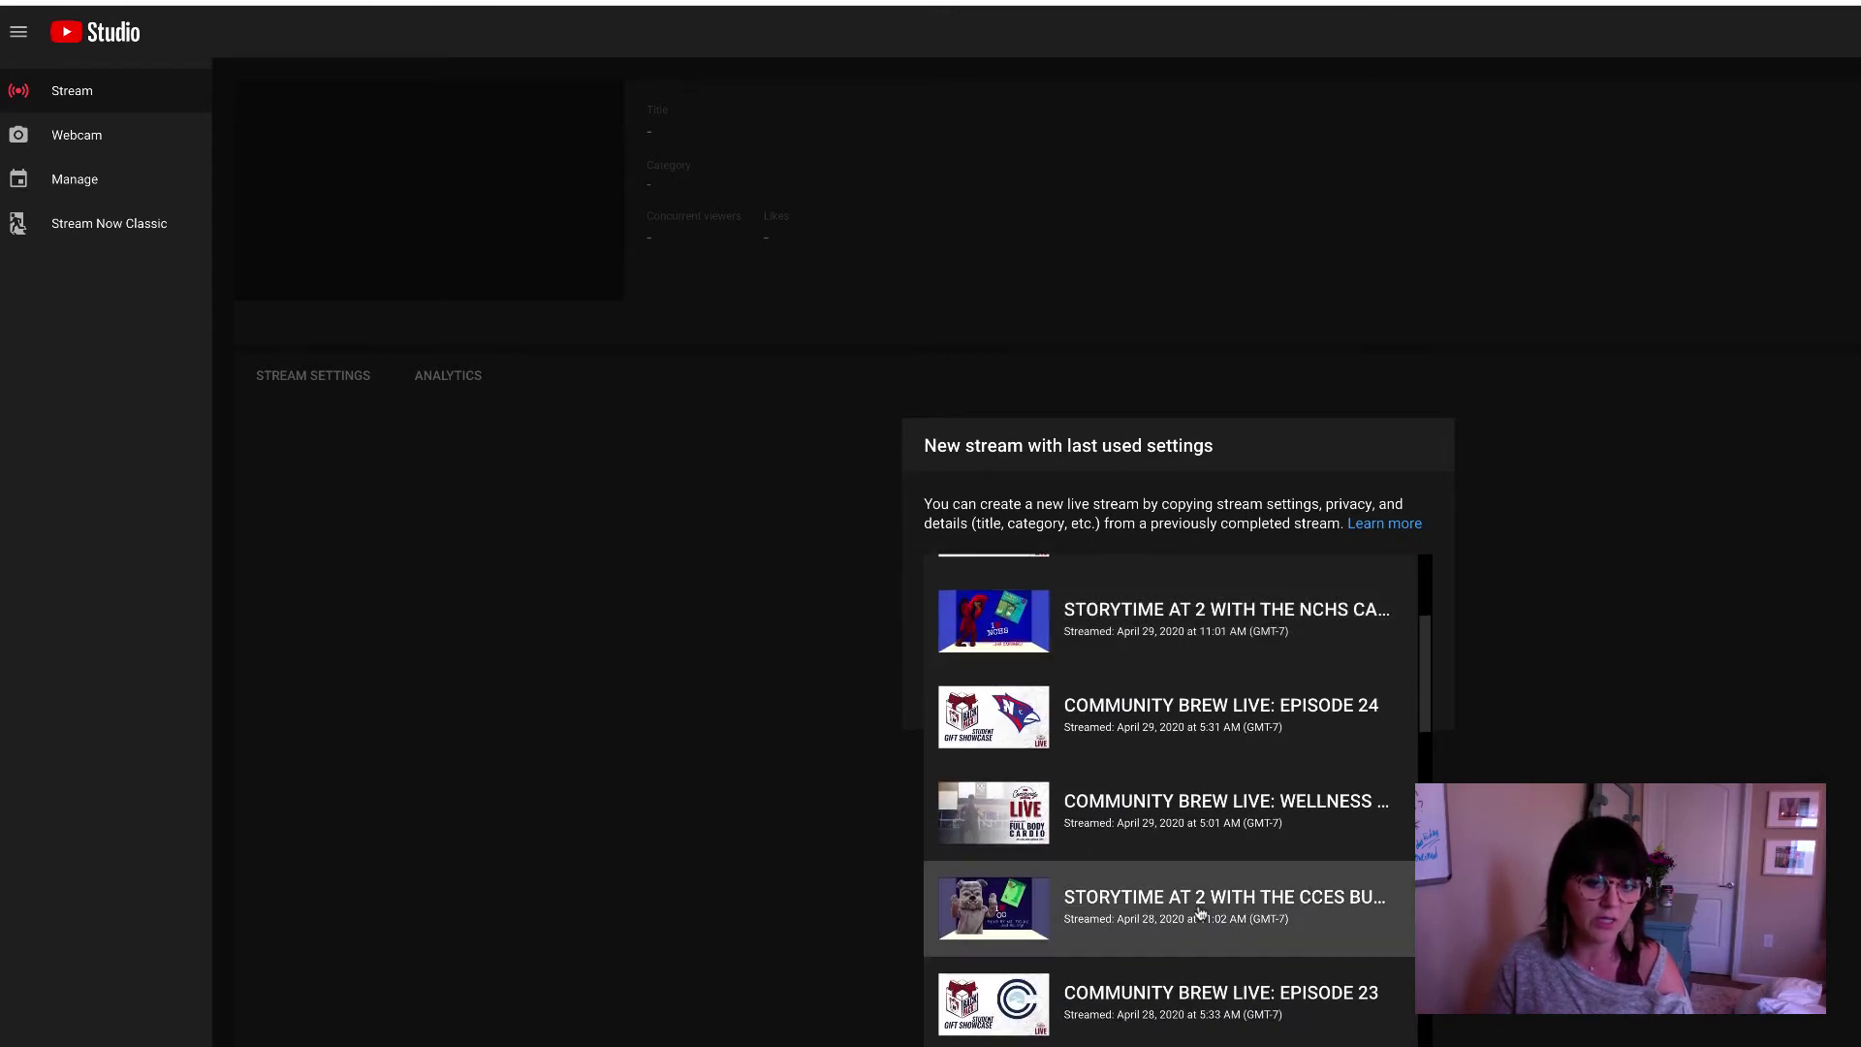
scroll(1200, 913, down, 1)
scroll(1200, 913, up, 4)
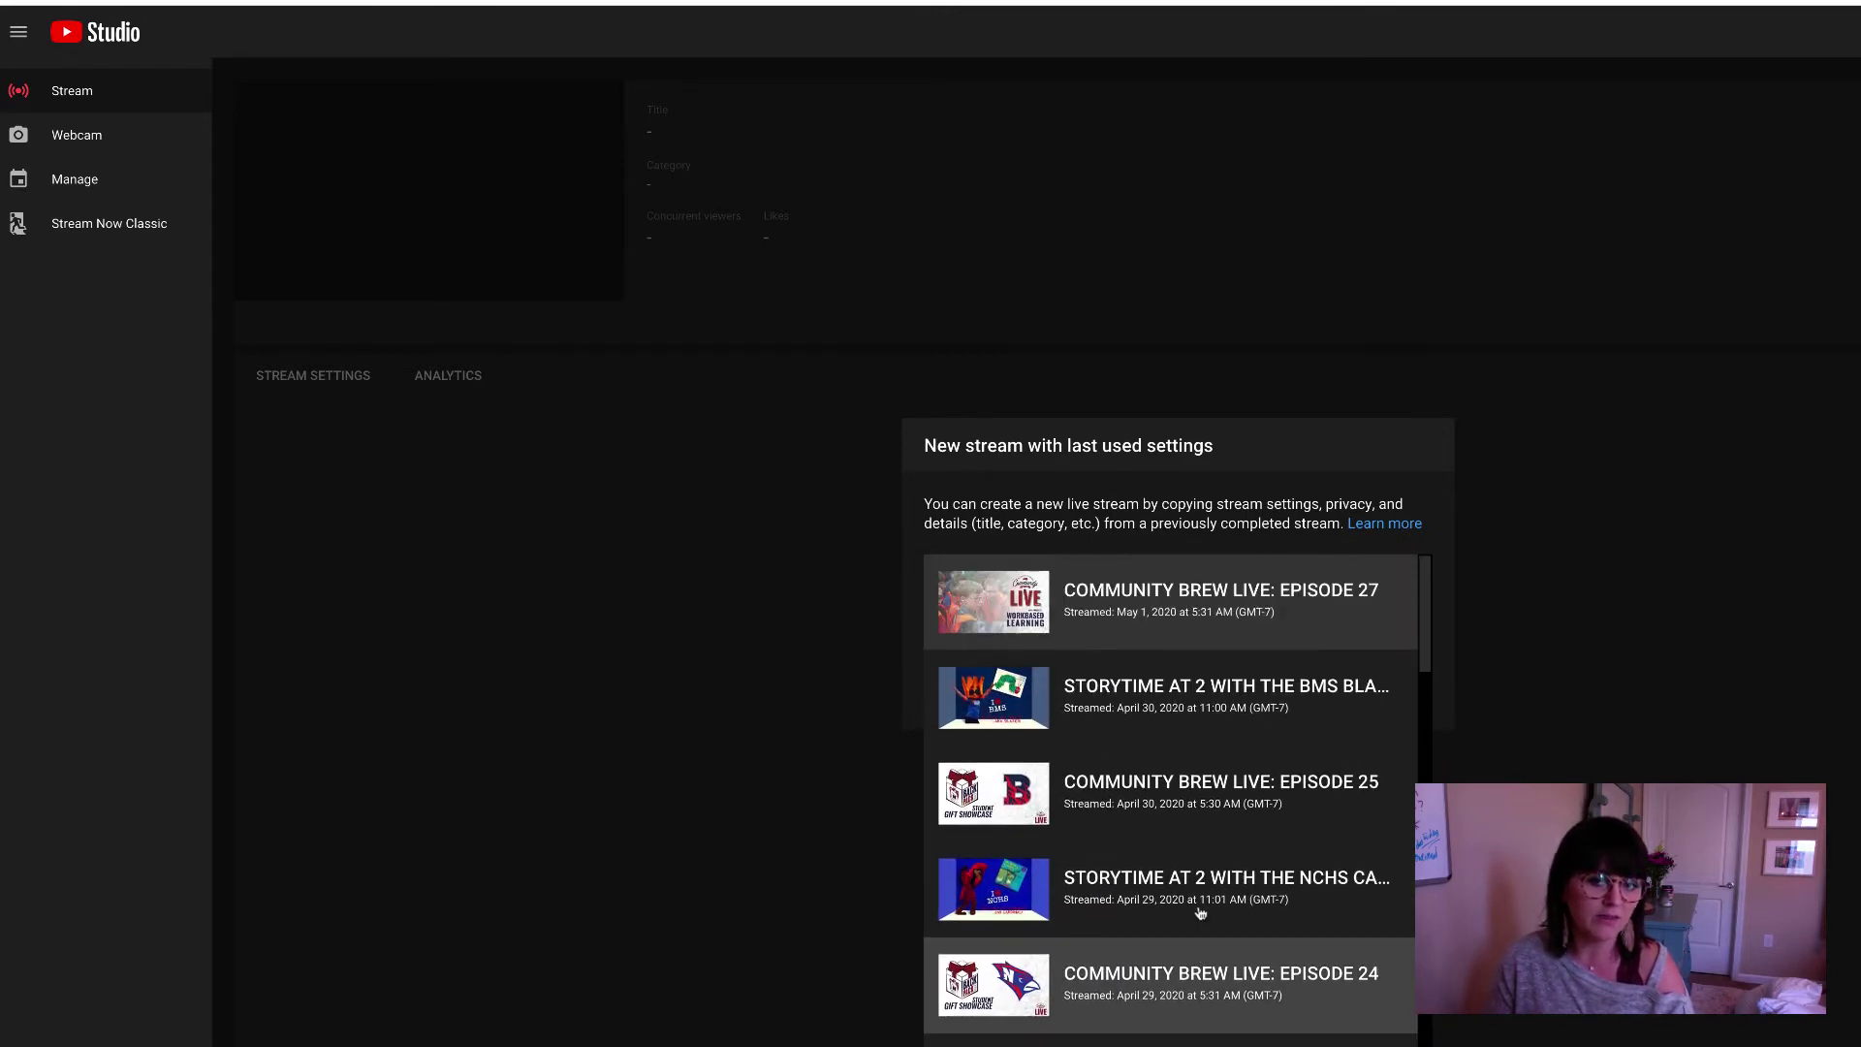
click(1212, 617)
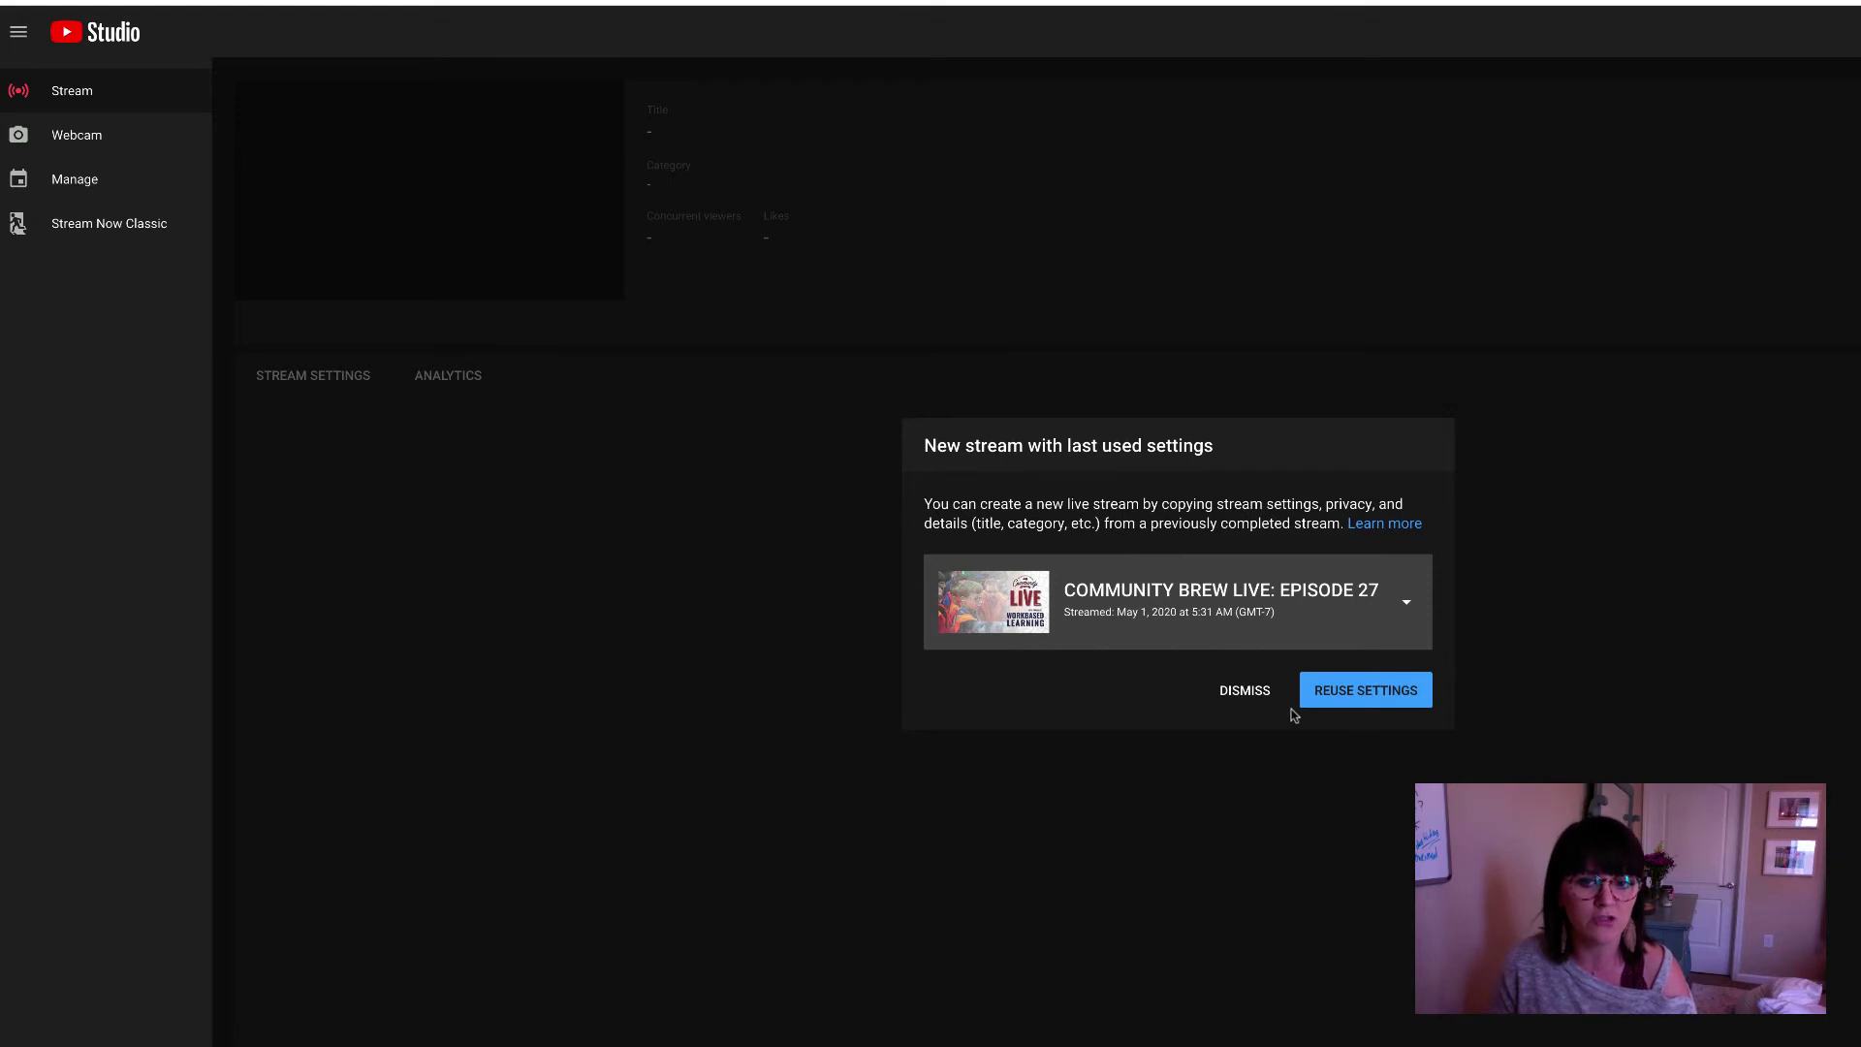
Dismiss the reused settings and title the new stream Student Gift Showcase, followed by the teacher's name and 1st Grade.
click(1259, 702)
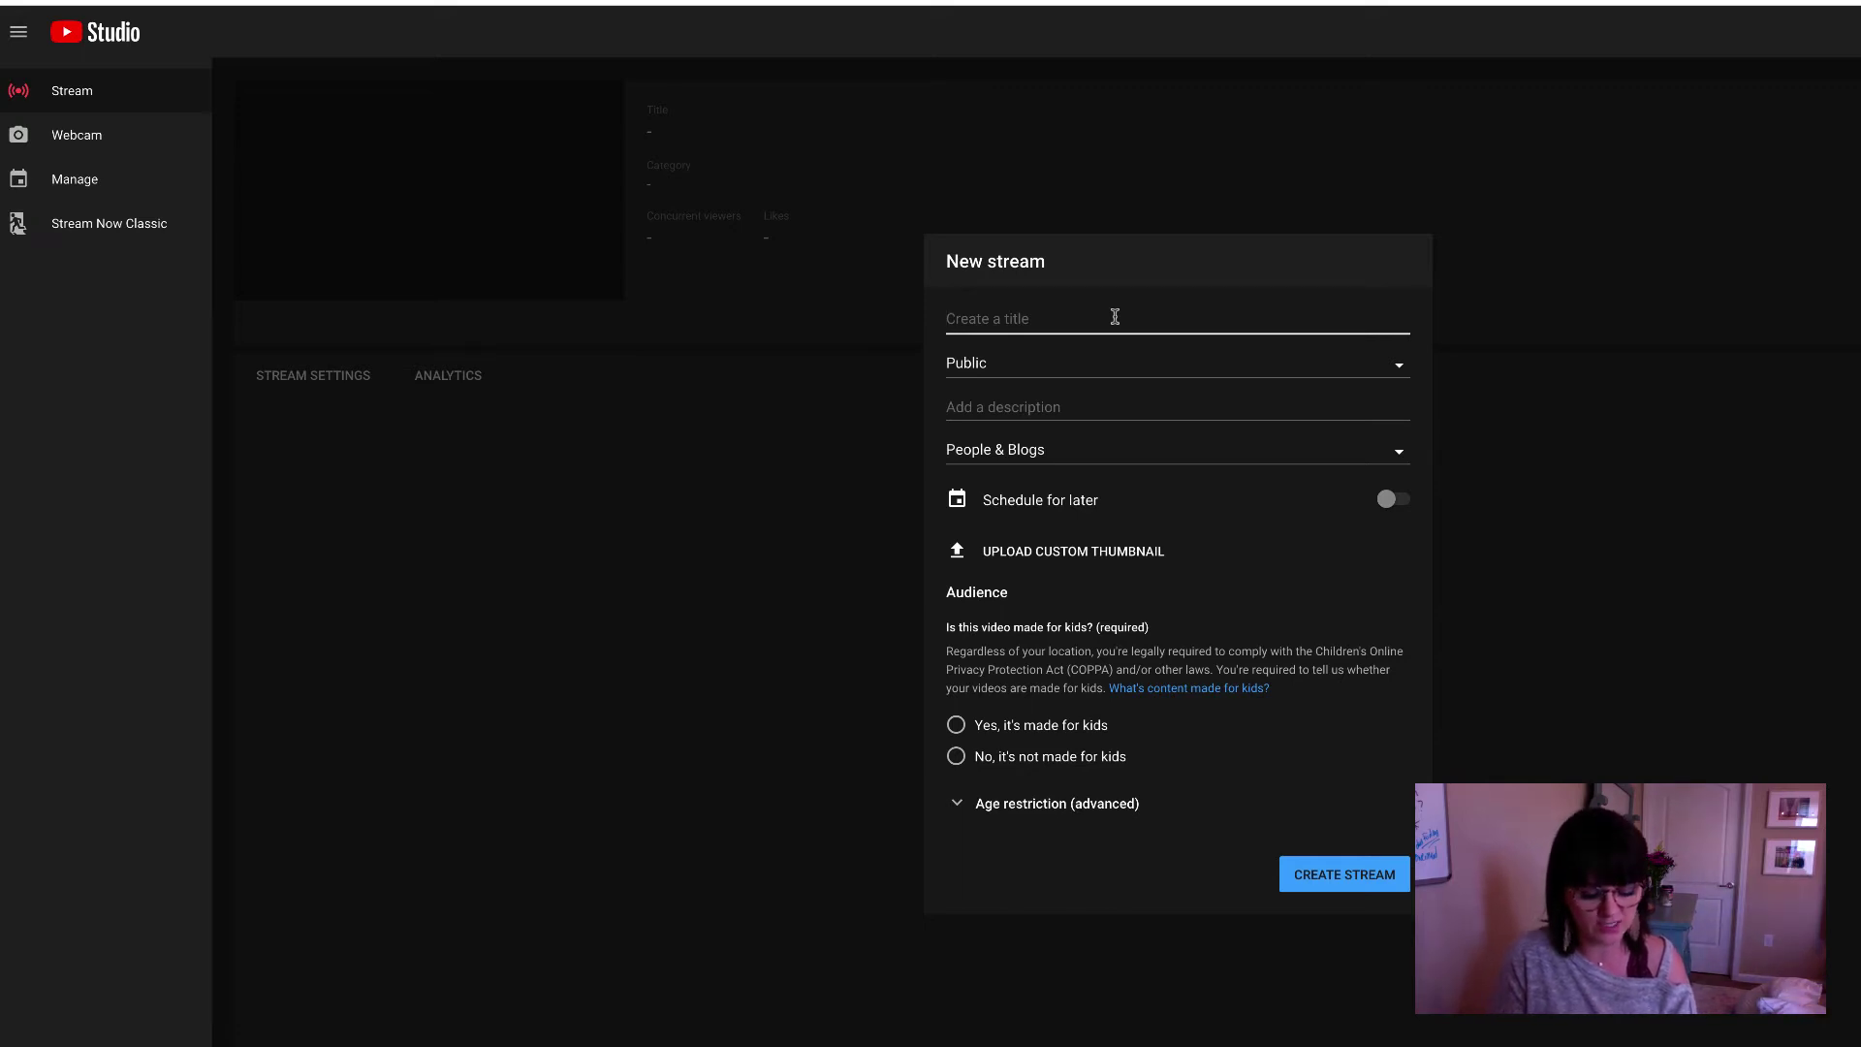
text(Student )
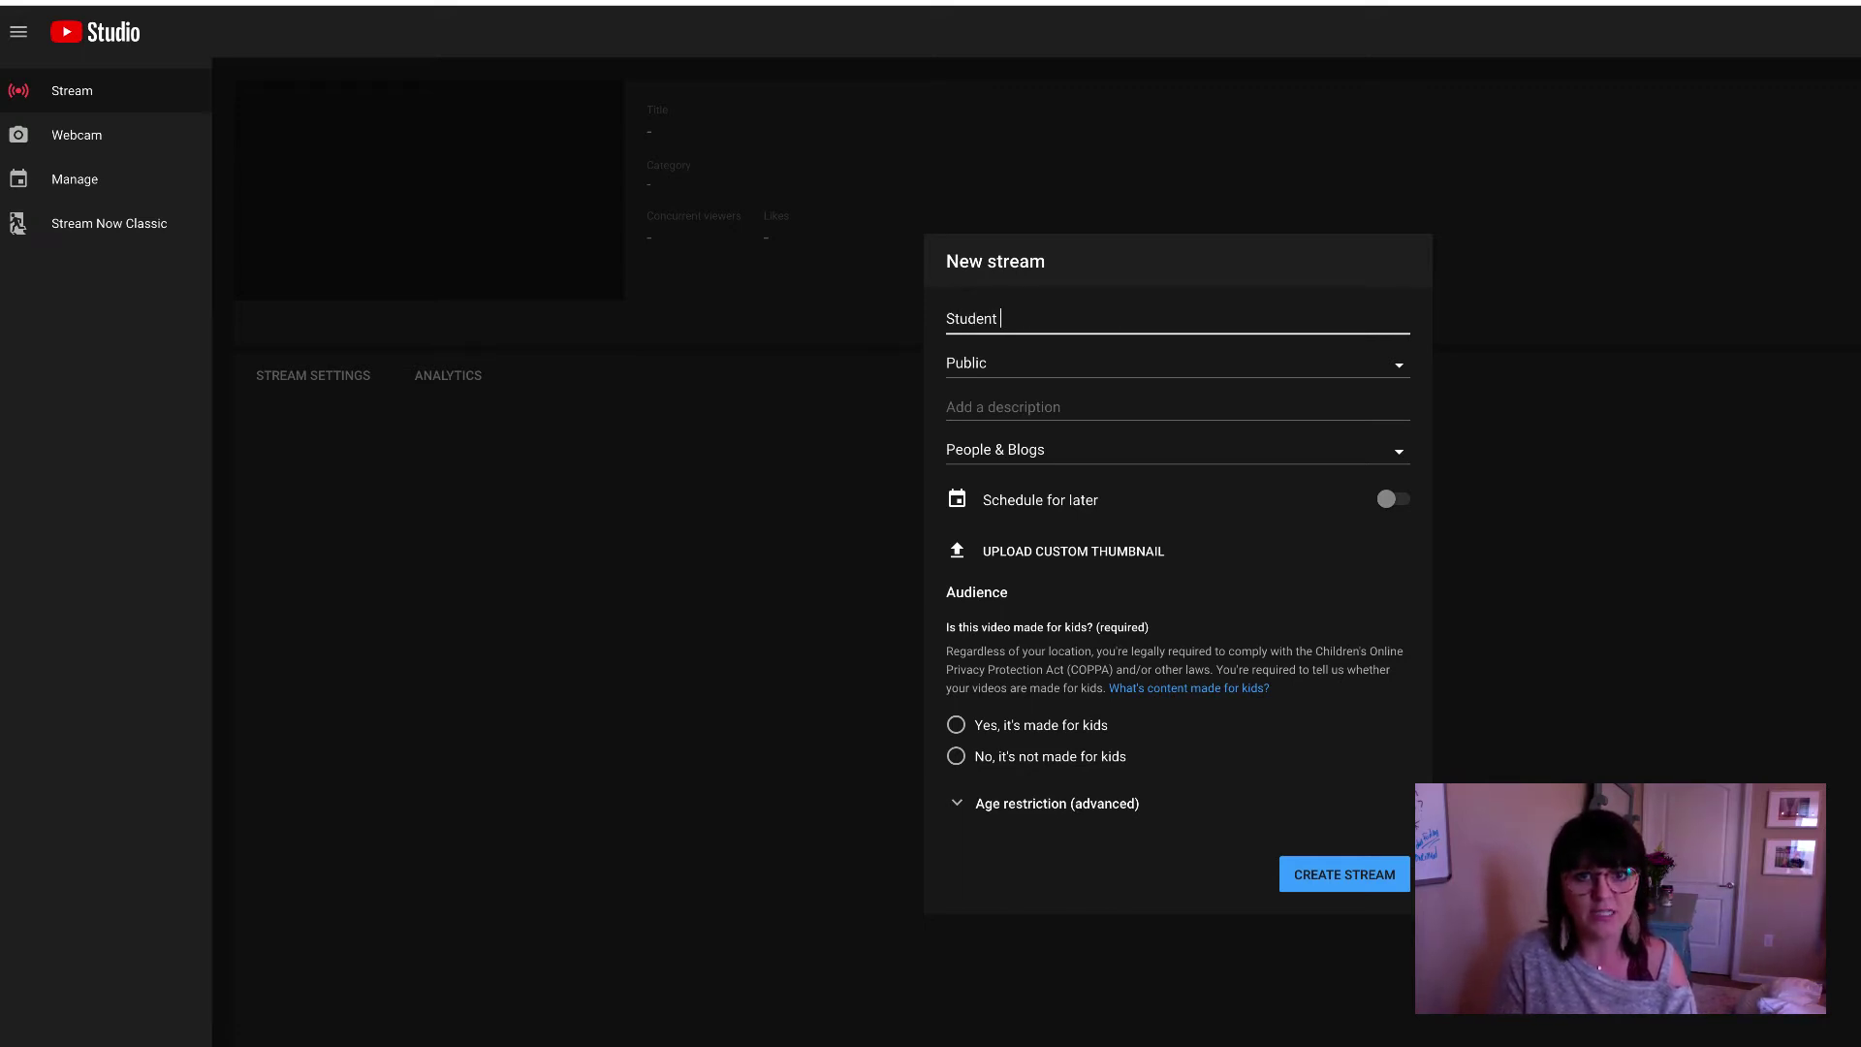
text(Gift Showcase with Ms. Miles)
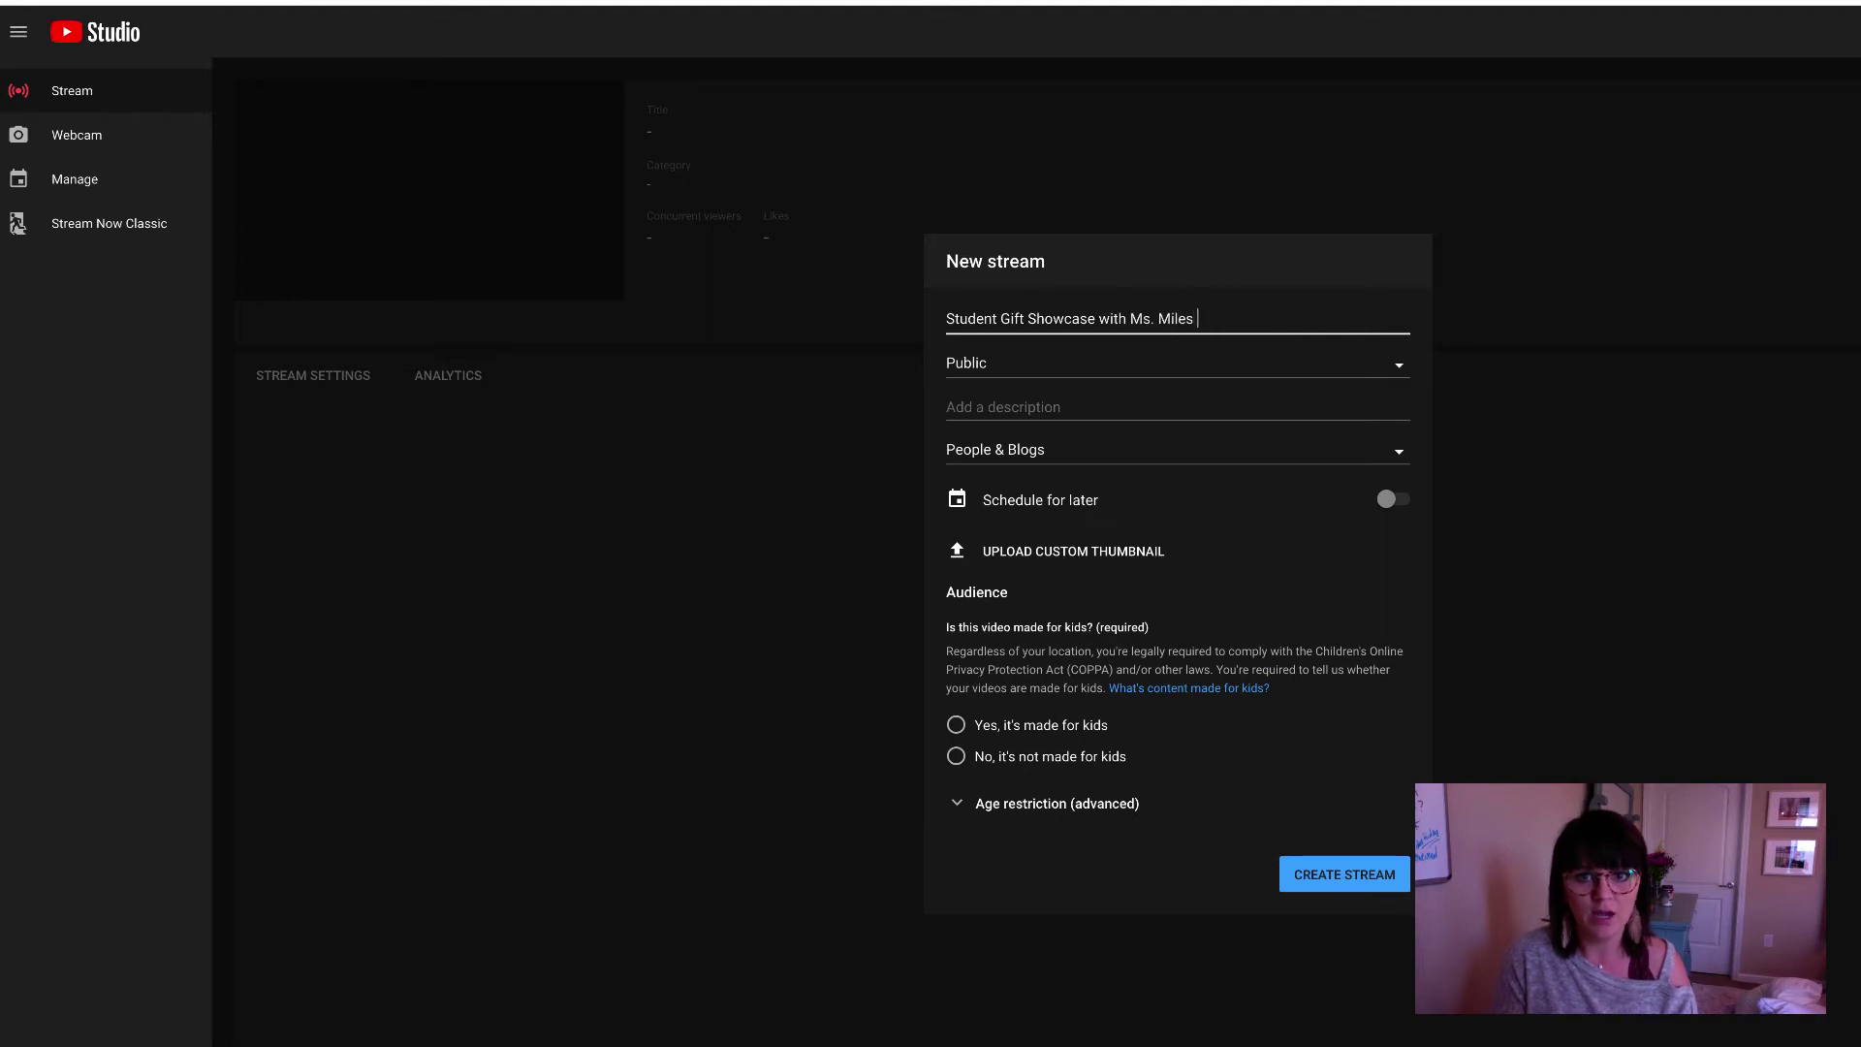
text( 1st Grade)
Keep the visibility Public, schedule the stream for Fri, May 1 at 11:20 AM and create it.
click(980, 368)
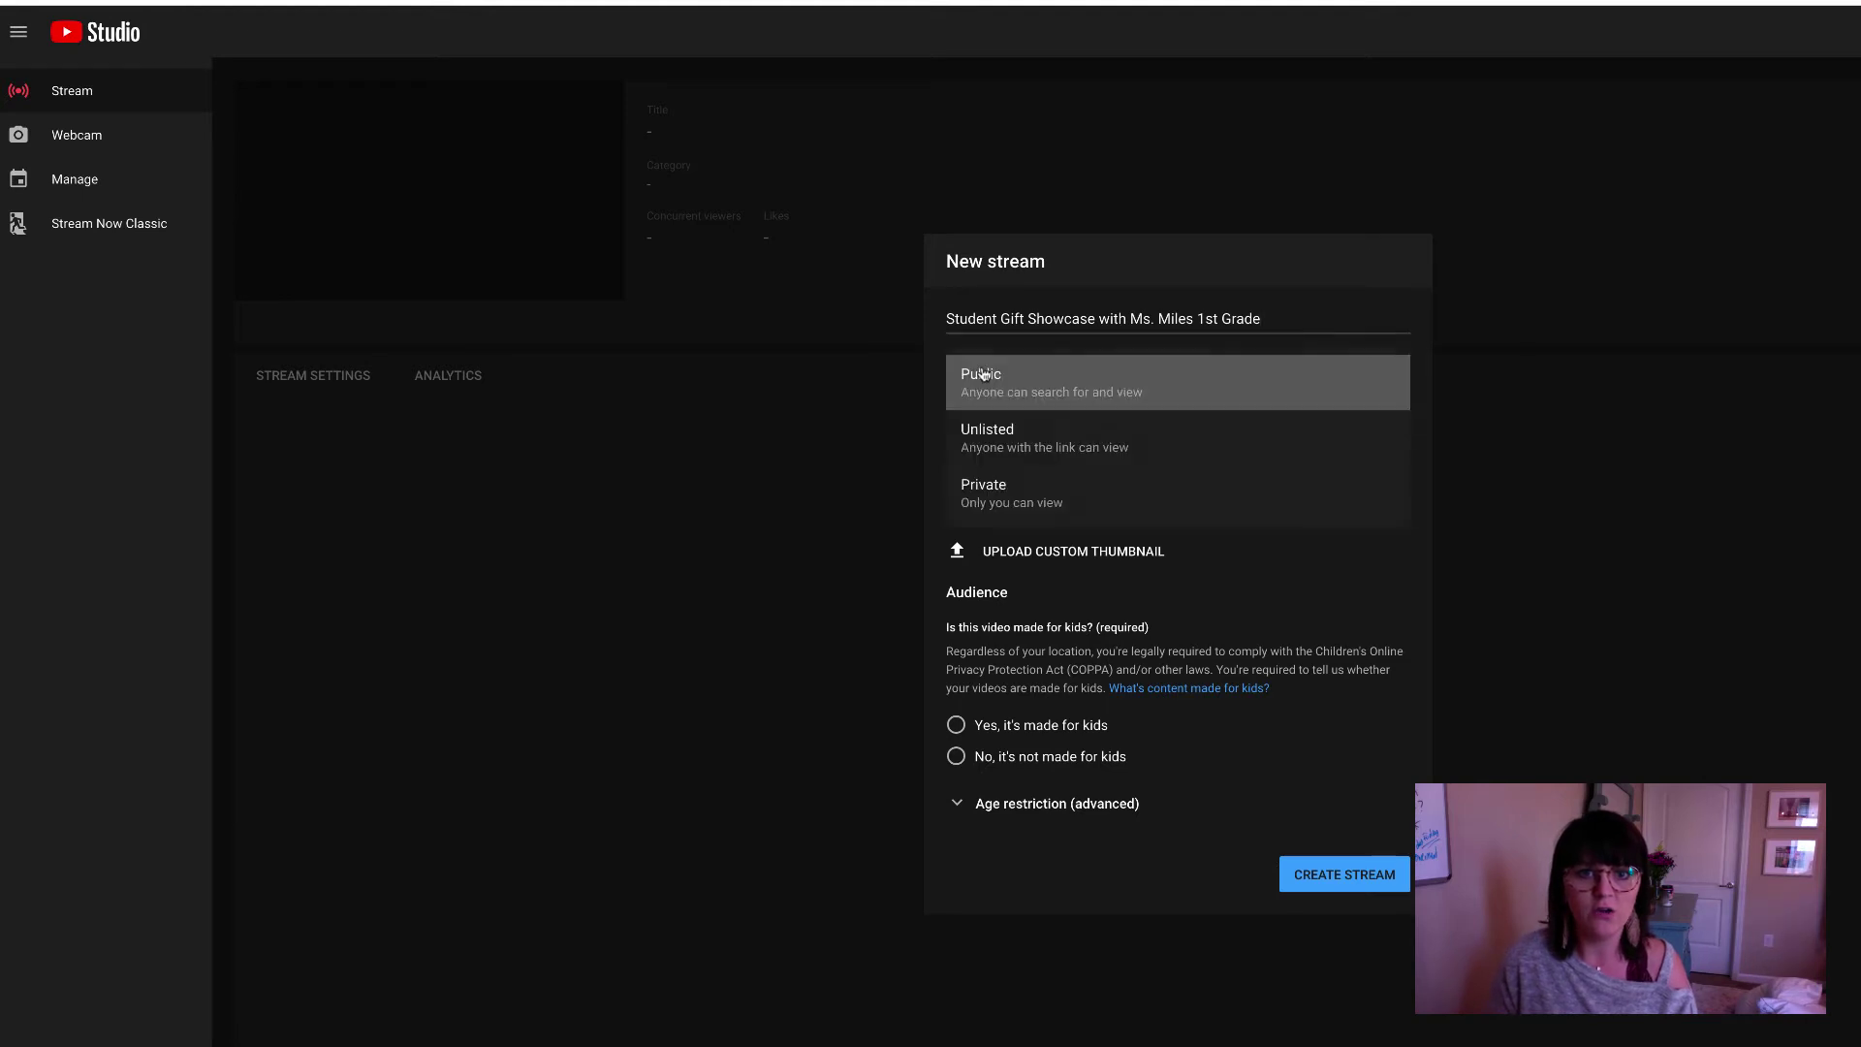
click(1240, 378)
click(1226, 410)
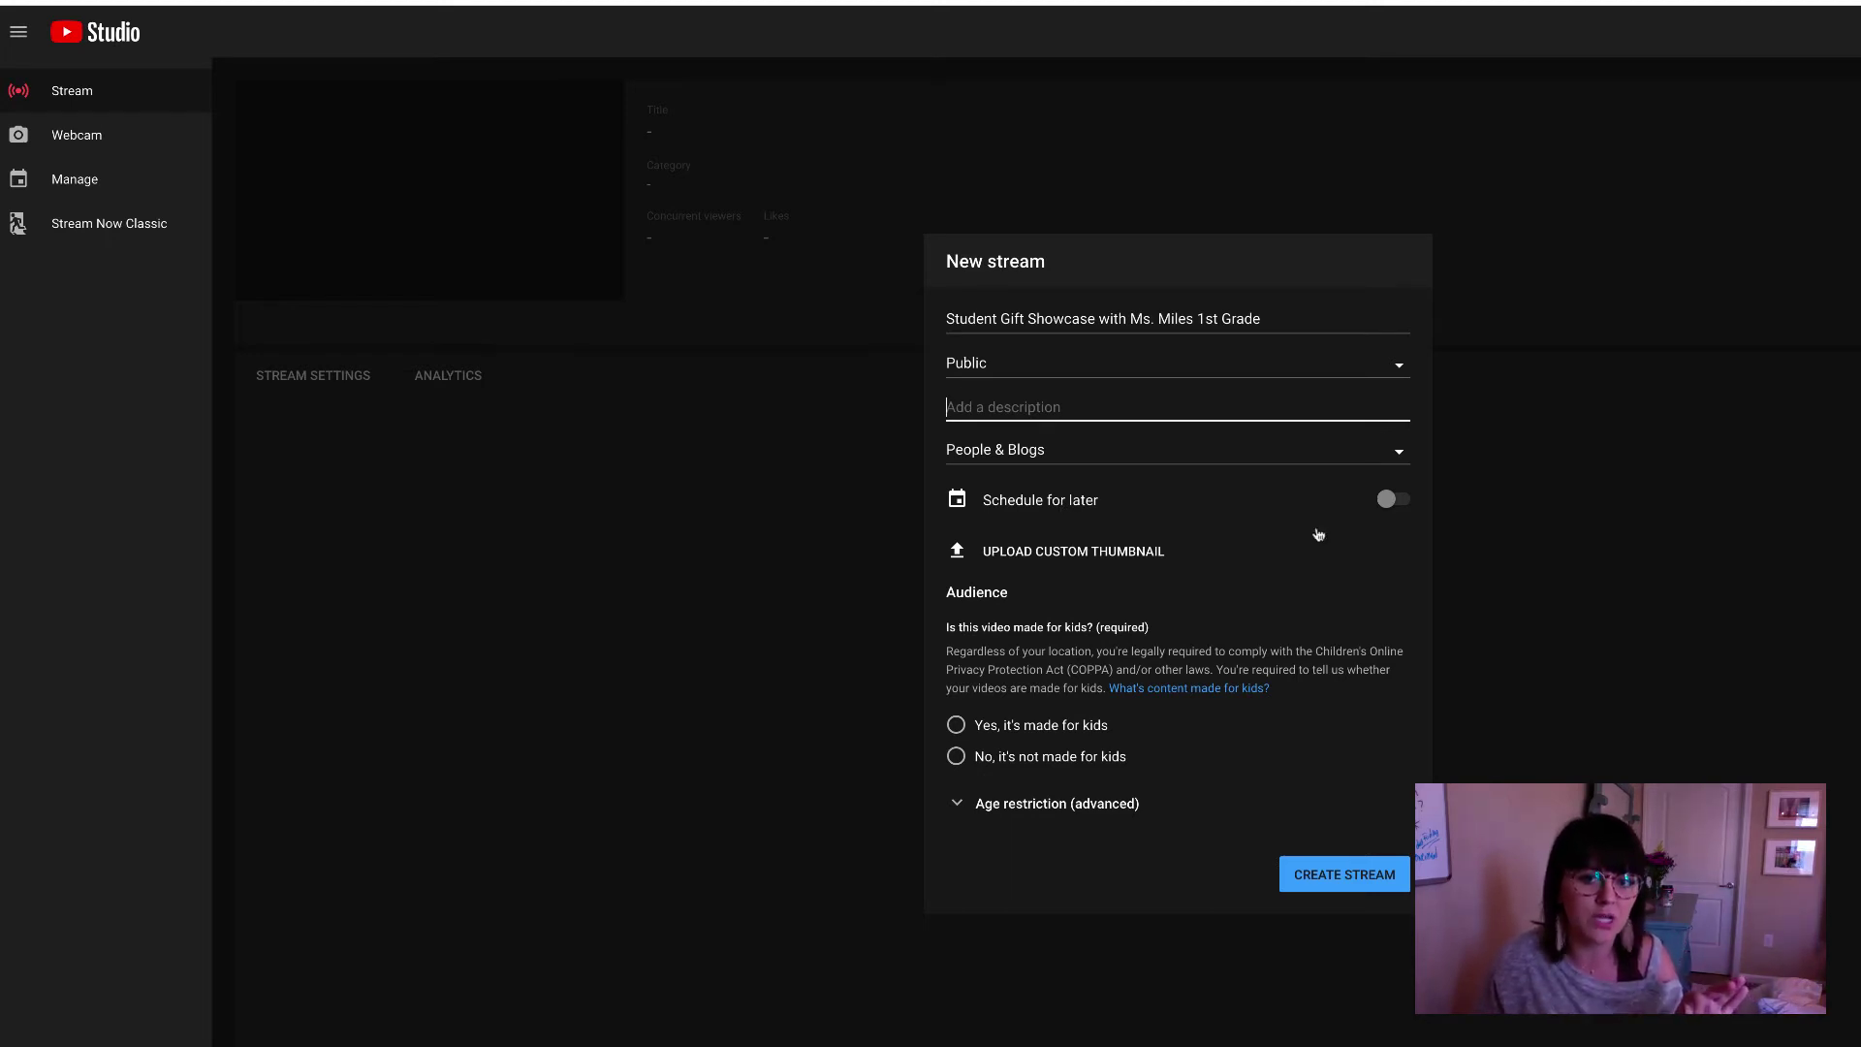
click(1391, 500)
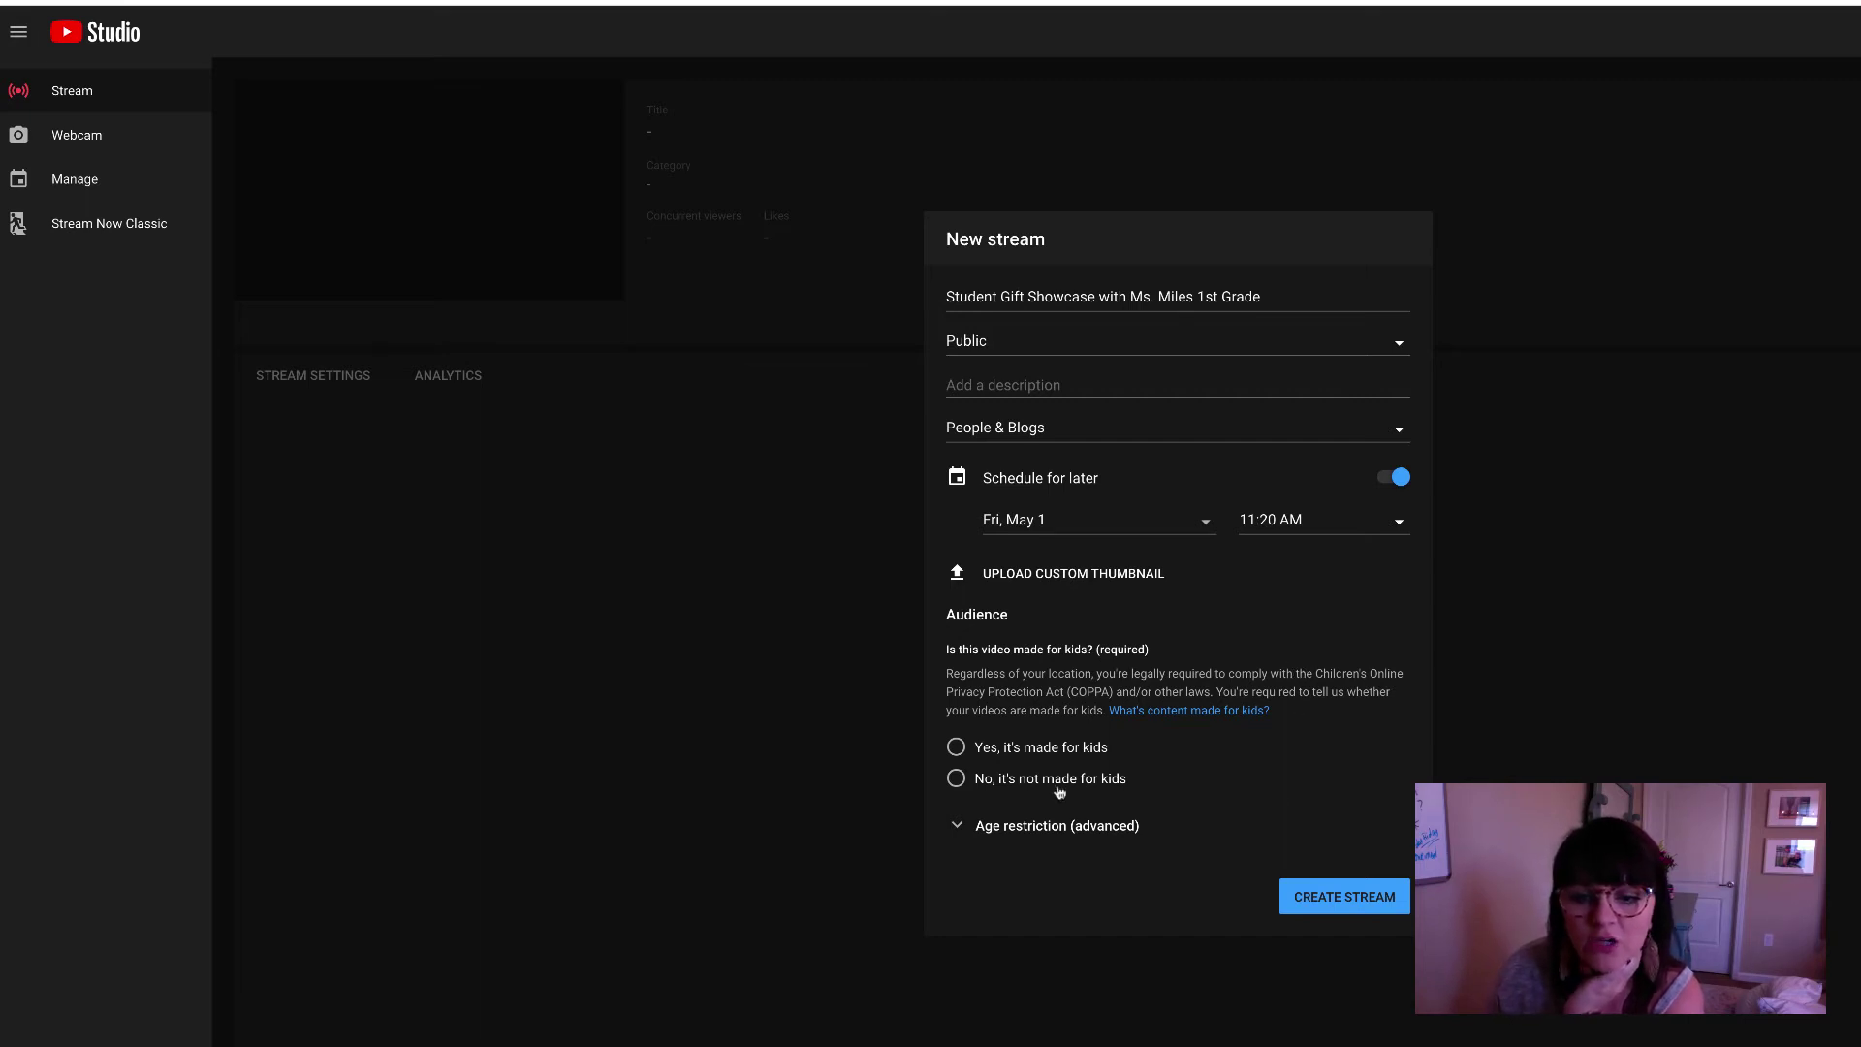
drag(1057, 787, 1219, 789)
click(1220, 789)
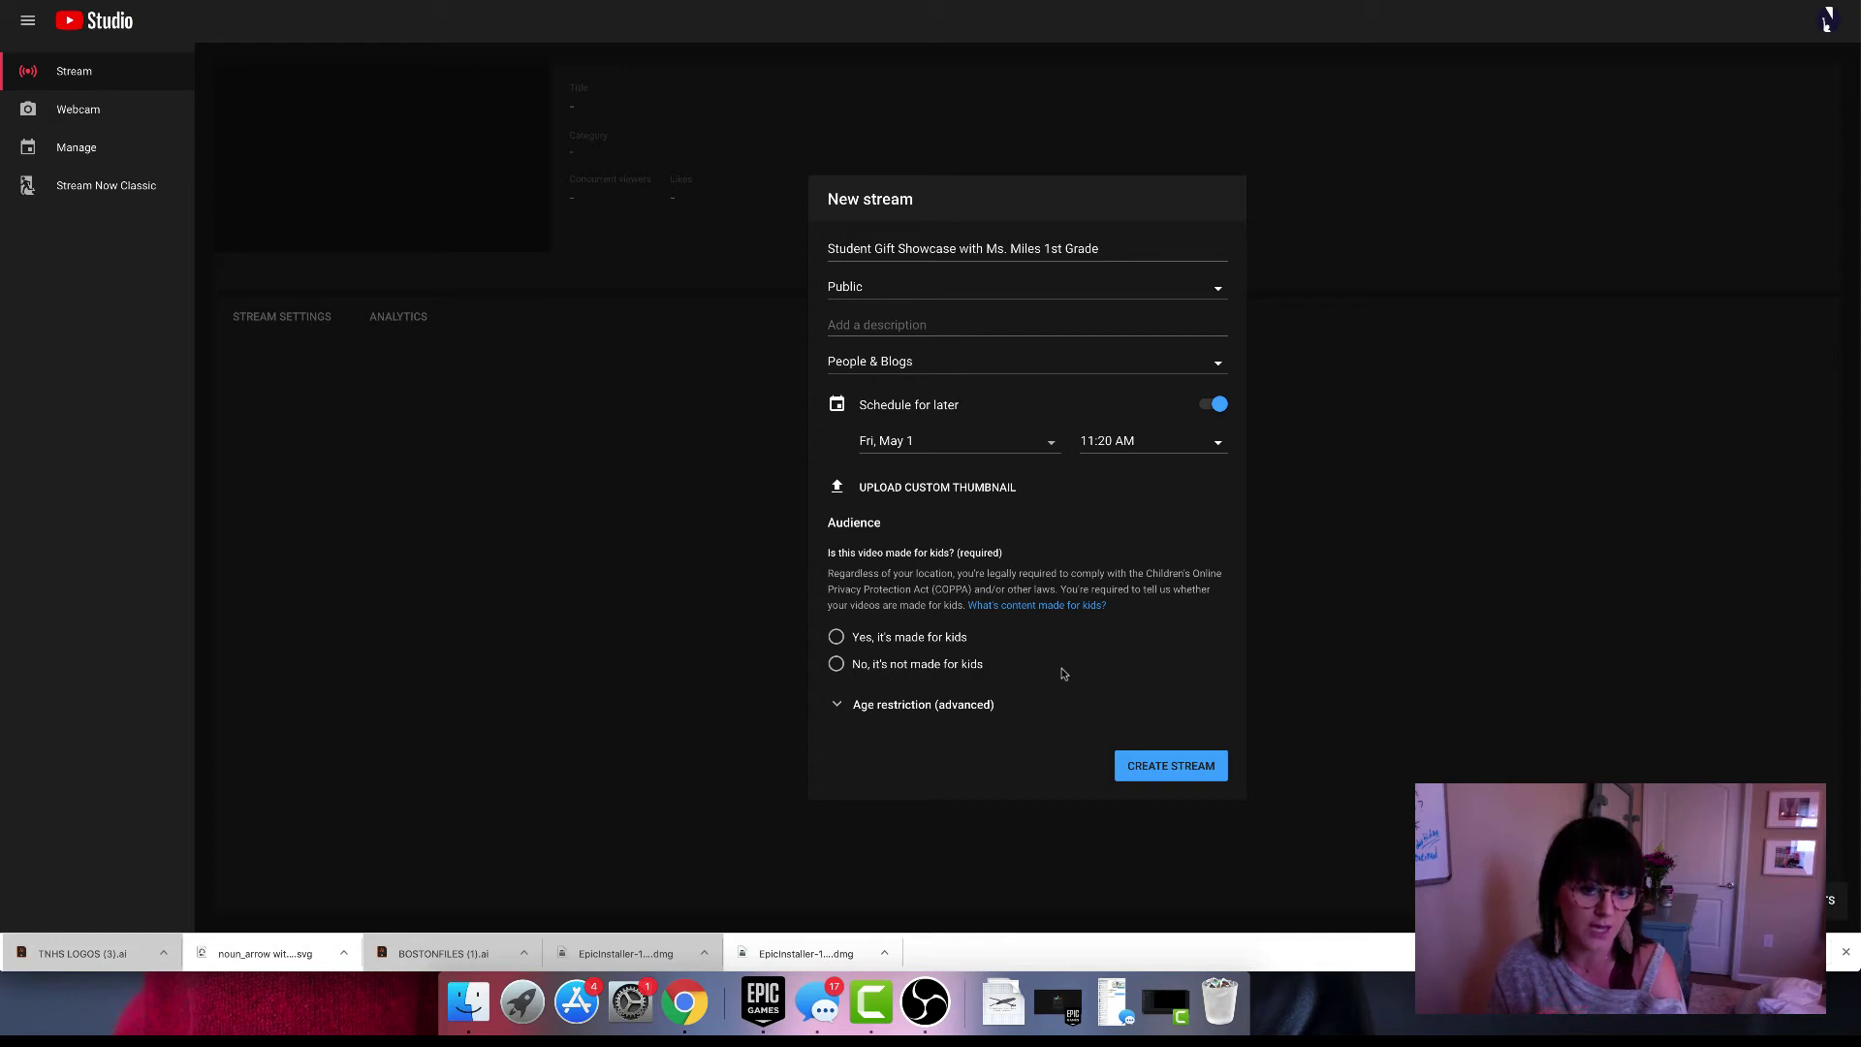
click(1179, 767)
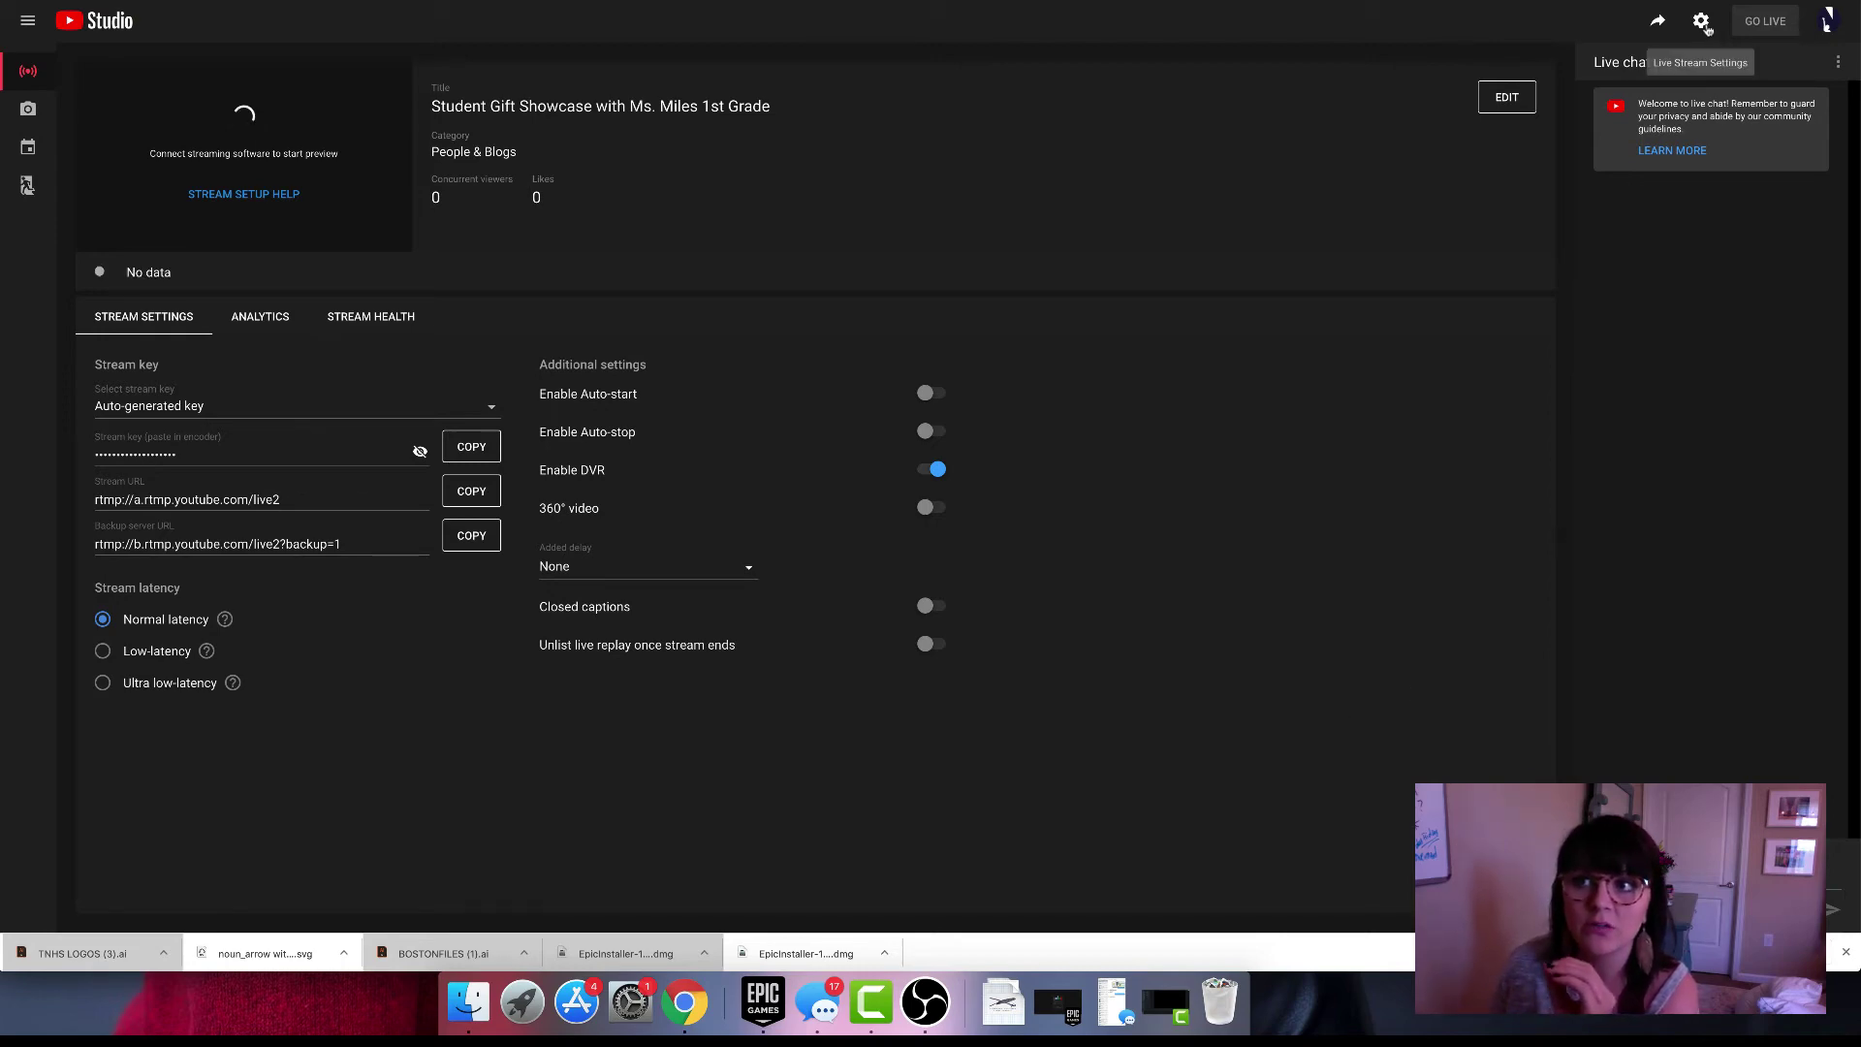
Review the Details and Live Chat options in the live stream settings and leave without saving.
click(1704, 26)
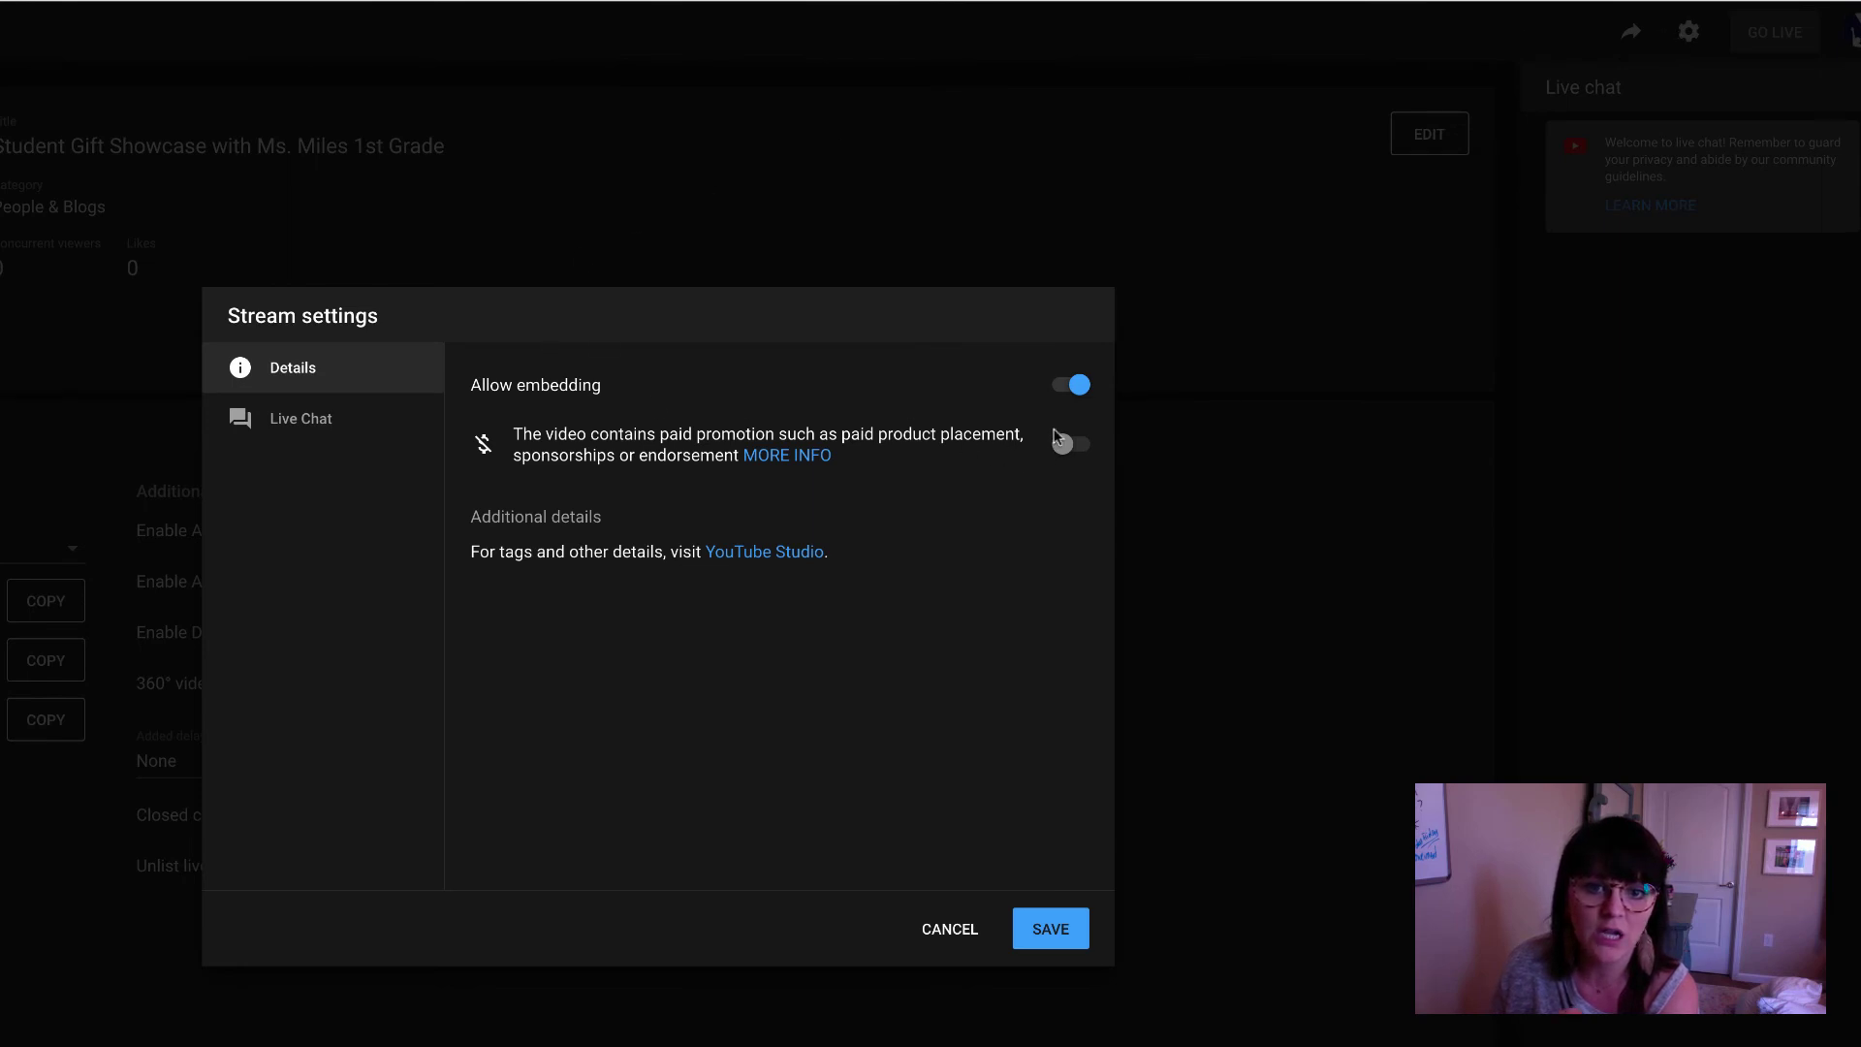
click(303, 411)
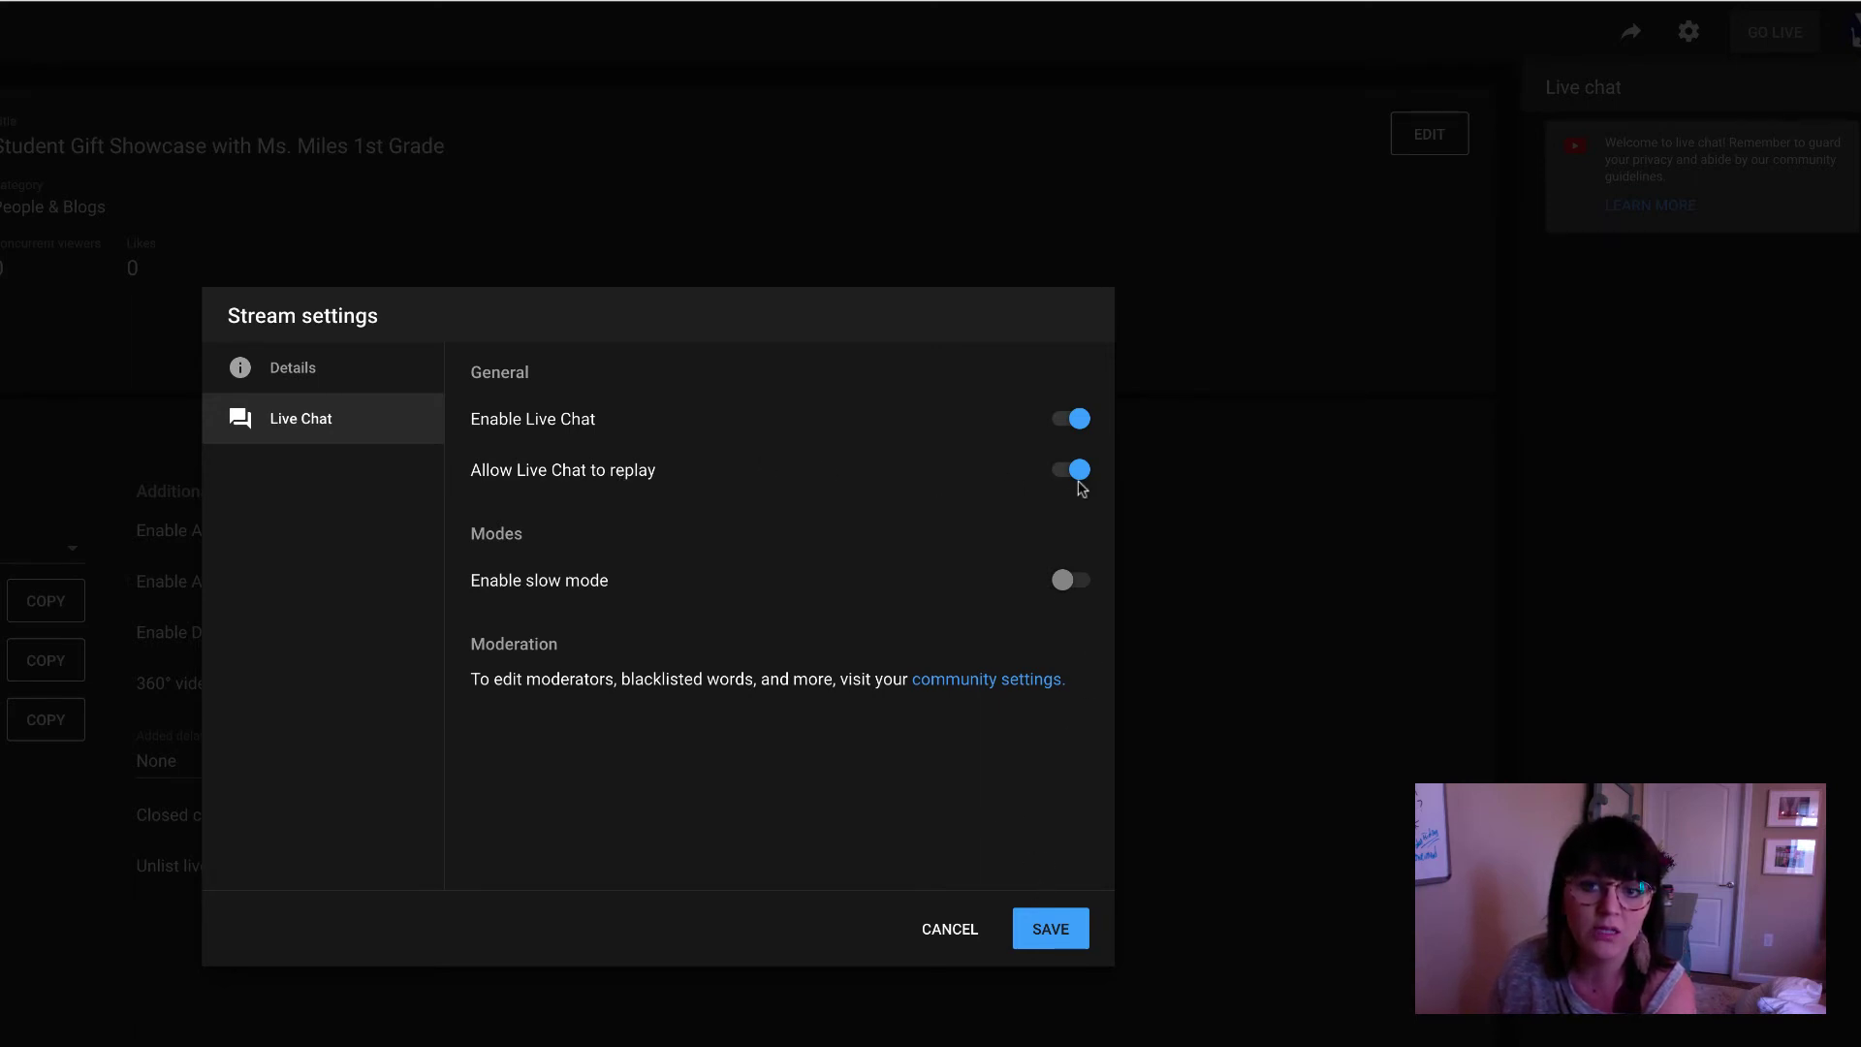
click(933, 945)
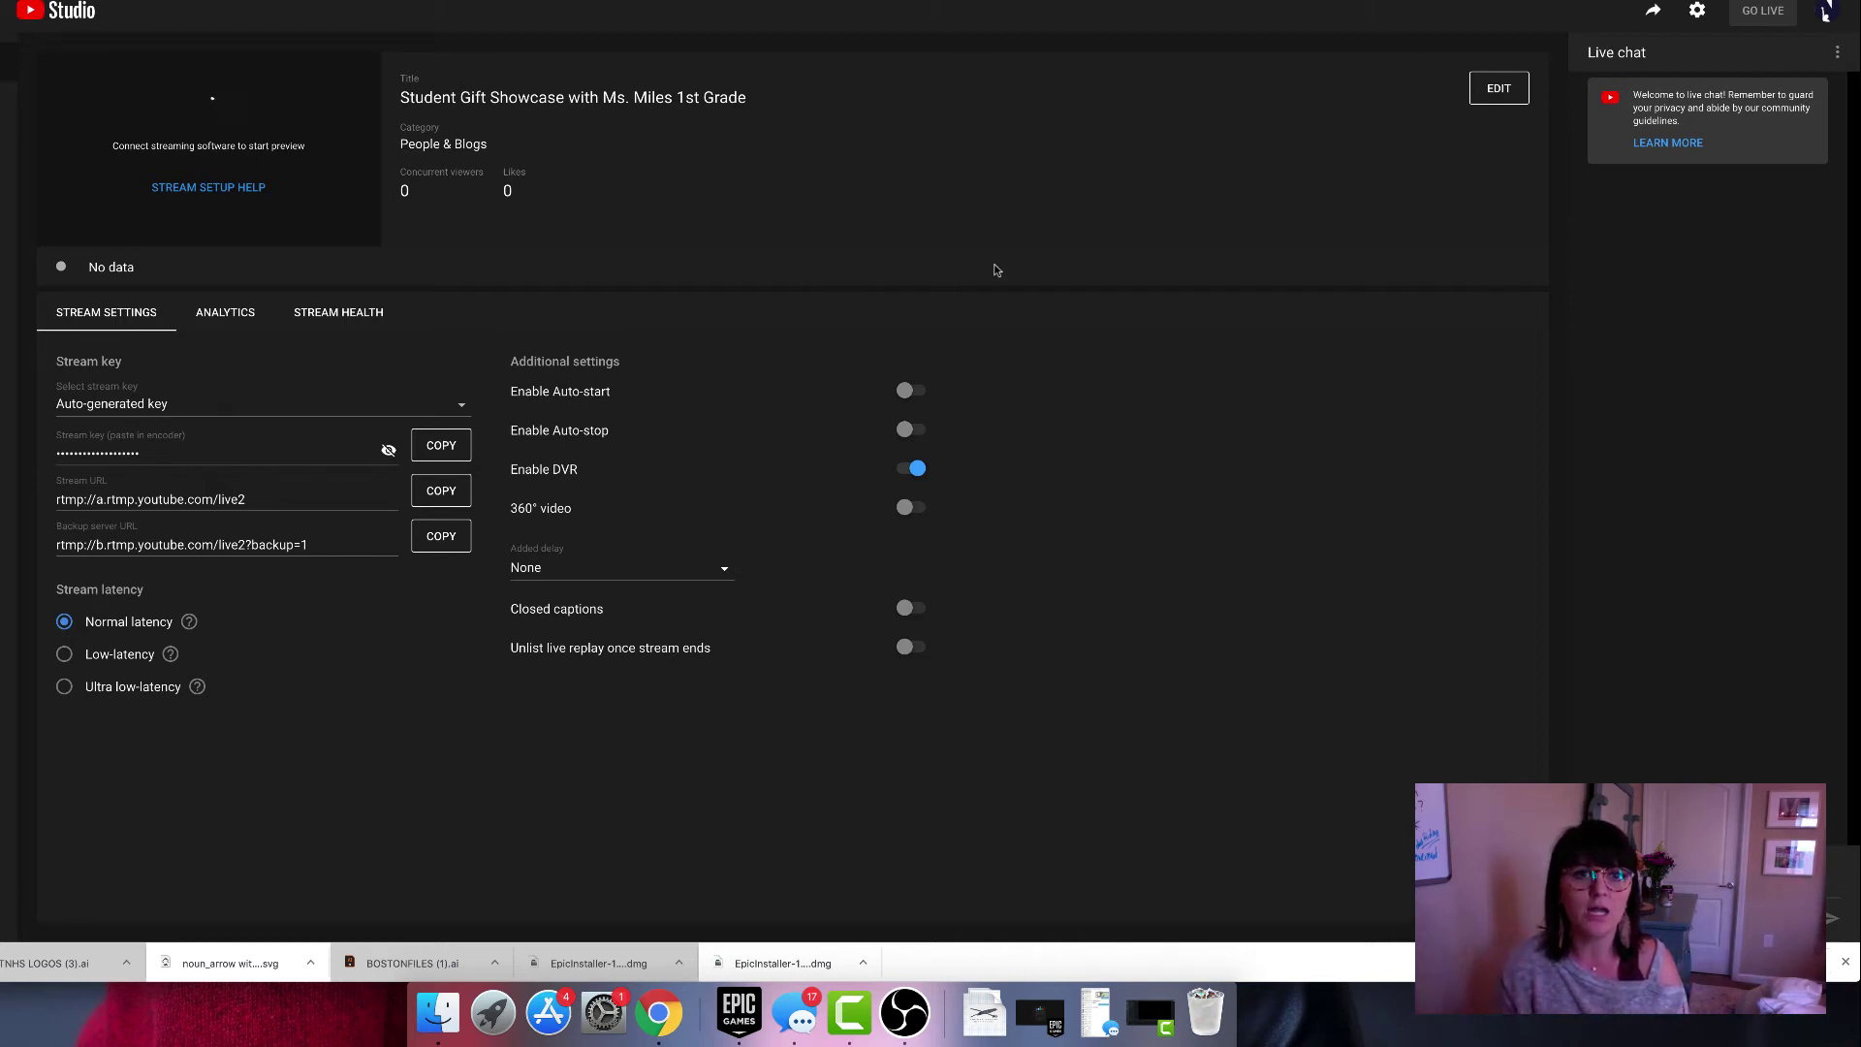
Switch to OBS and examine the streaming services offered in its Stream settings.
key(super+Tab)
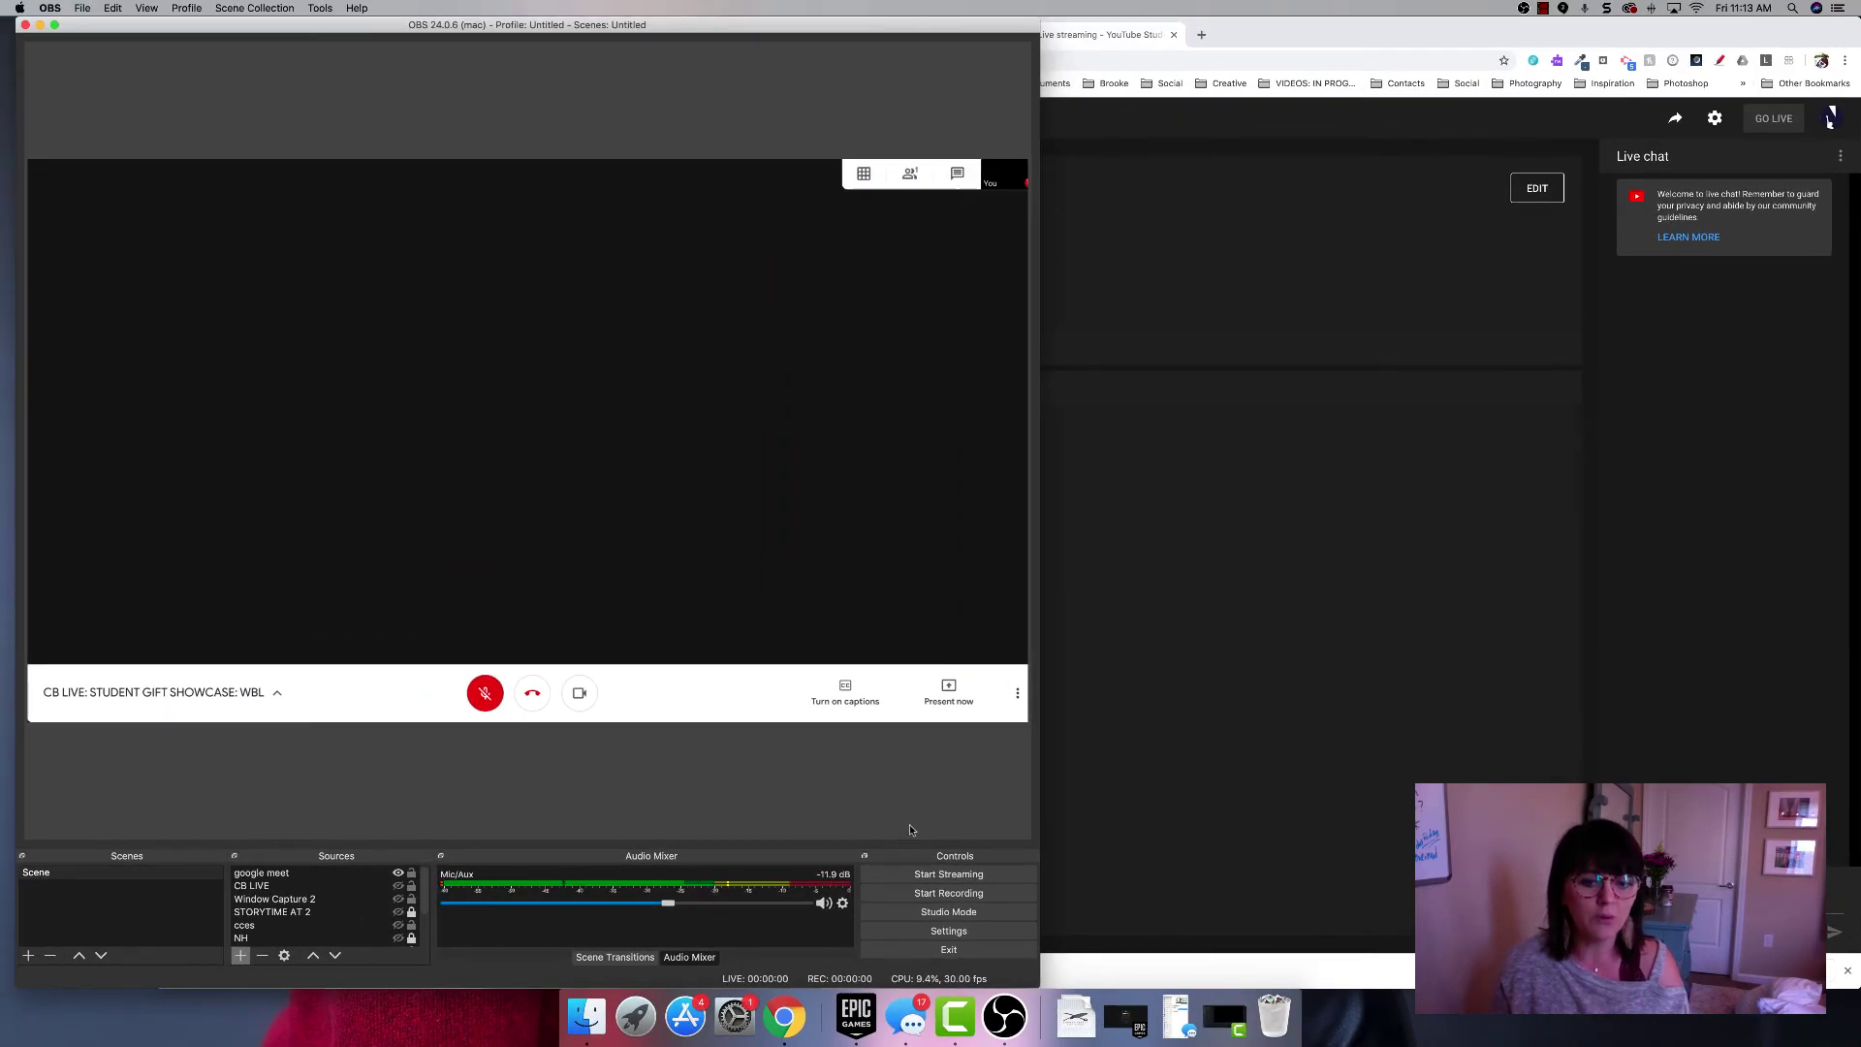
click(947, 932)
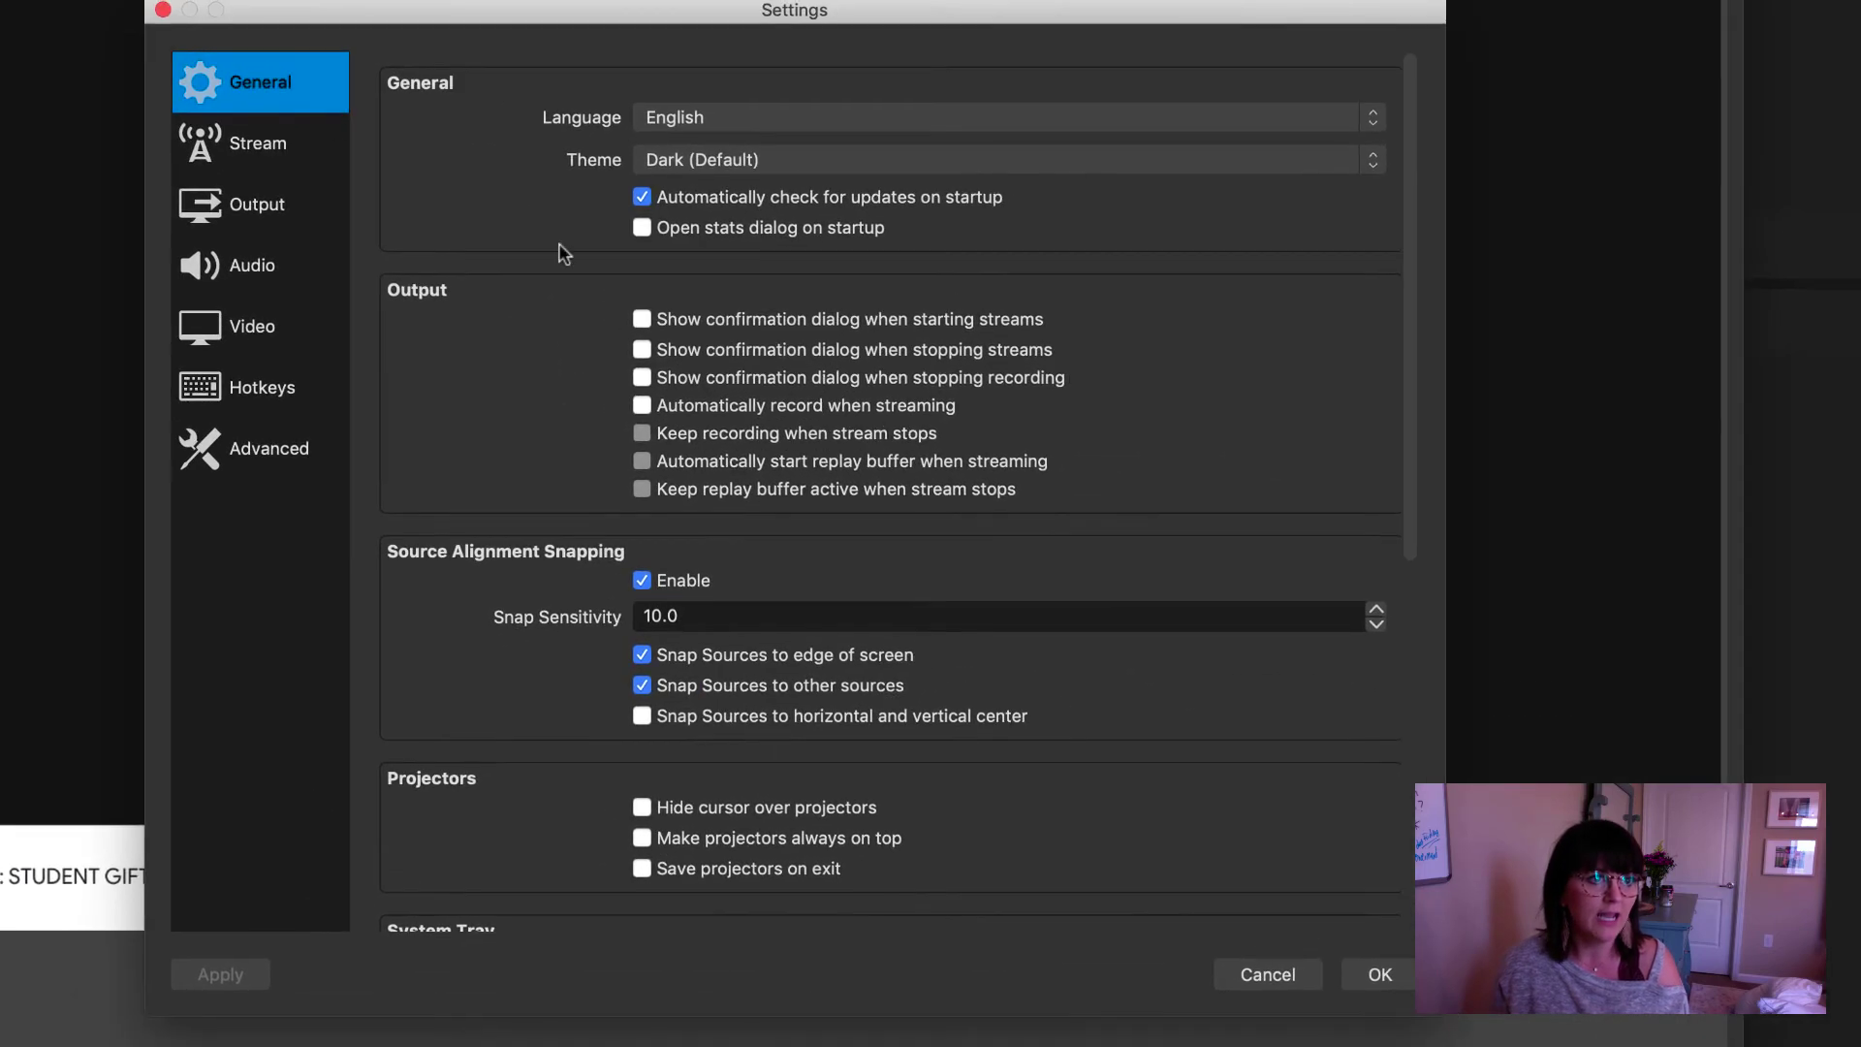
click(262, 155)
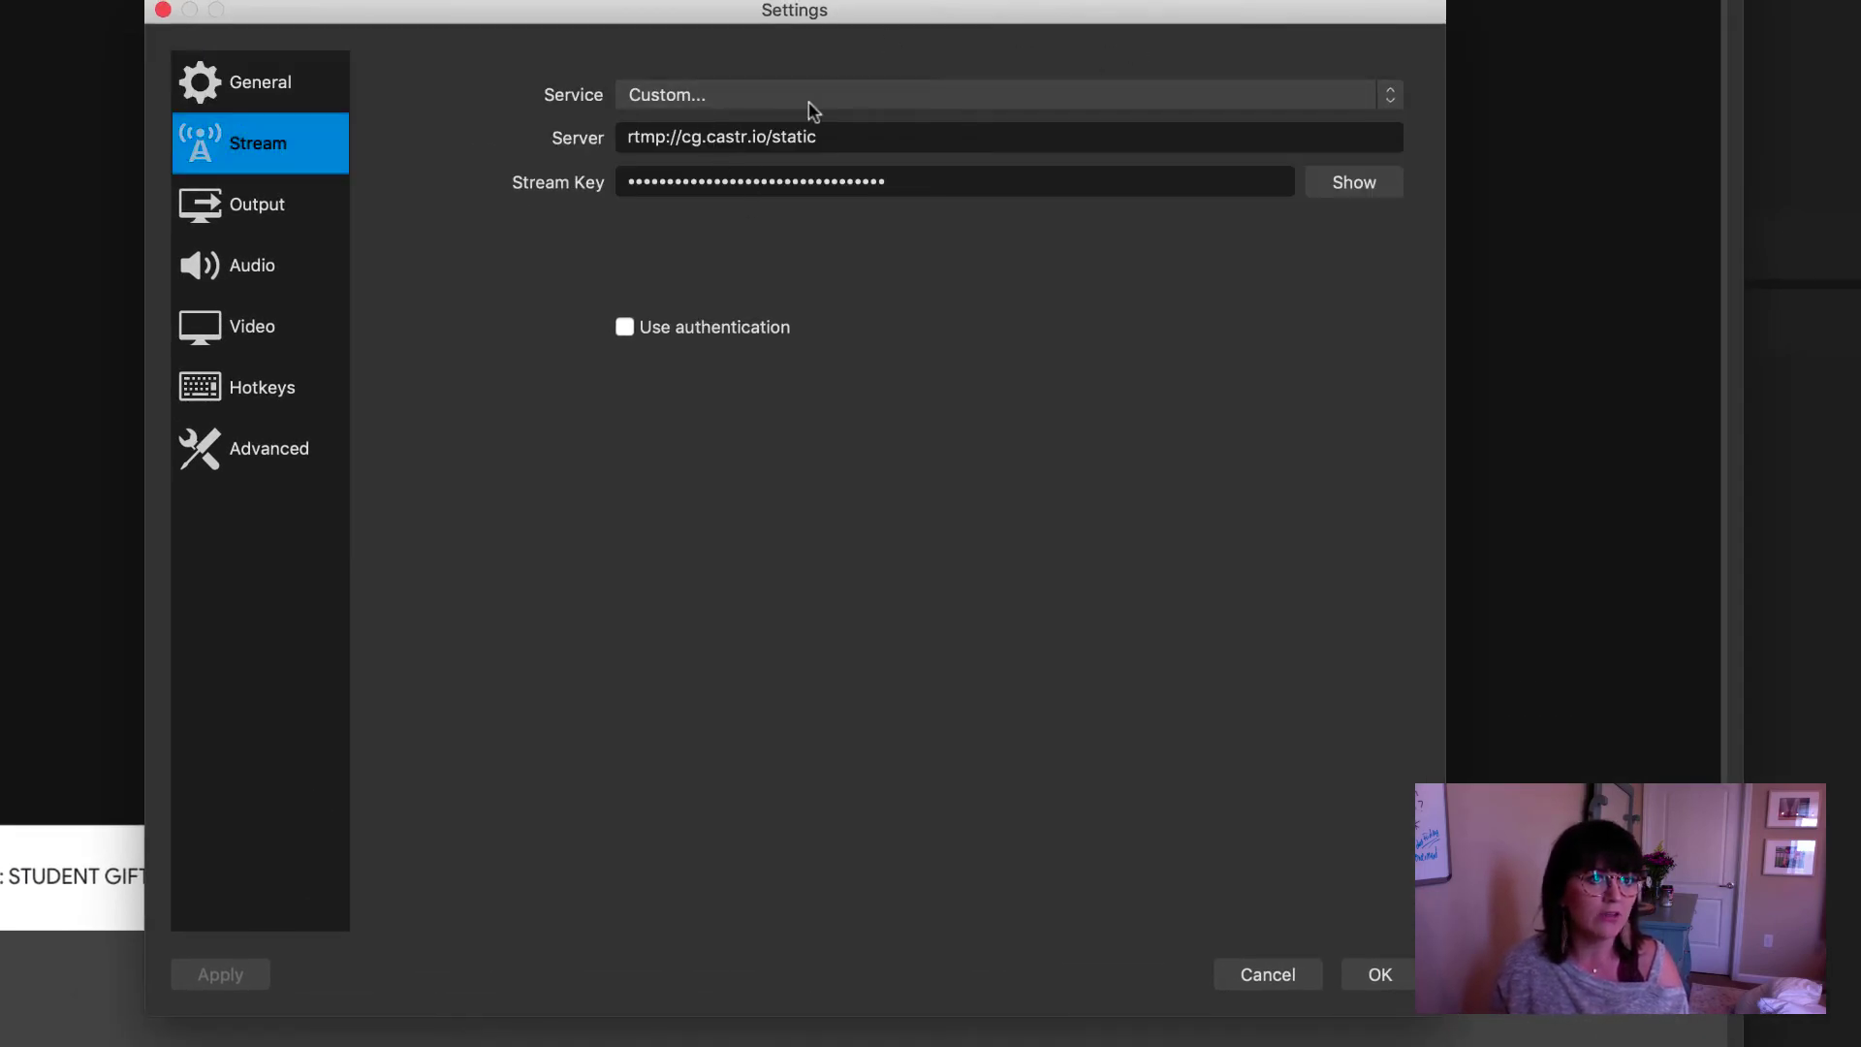
click(900, 95)
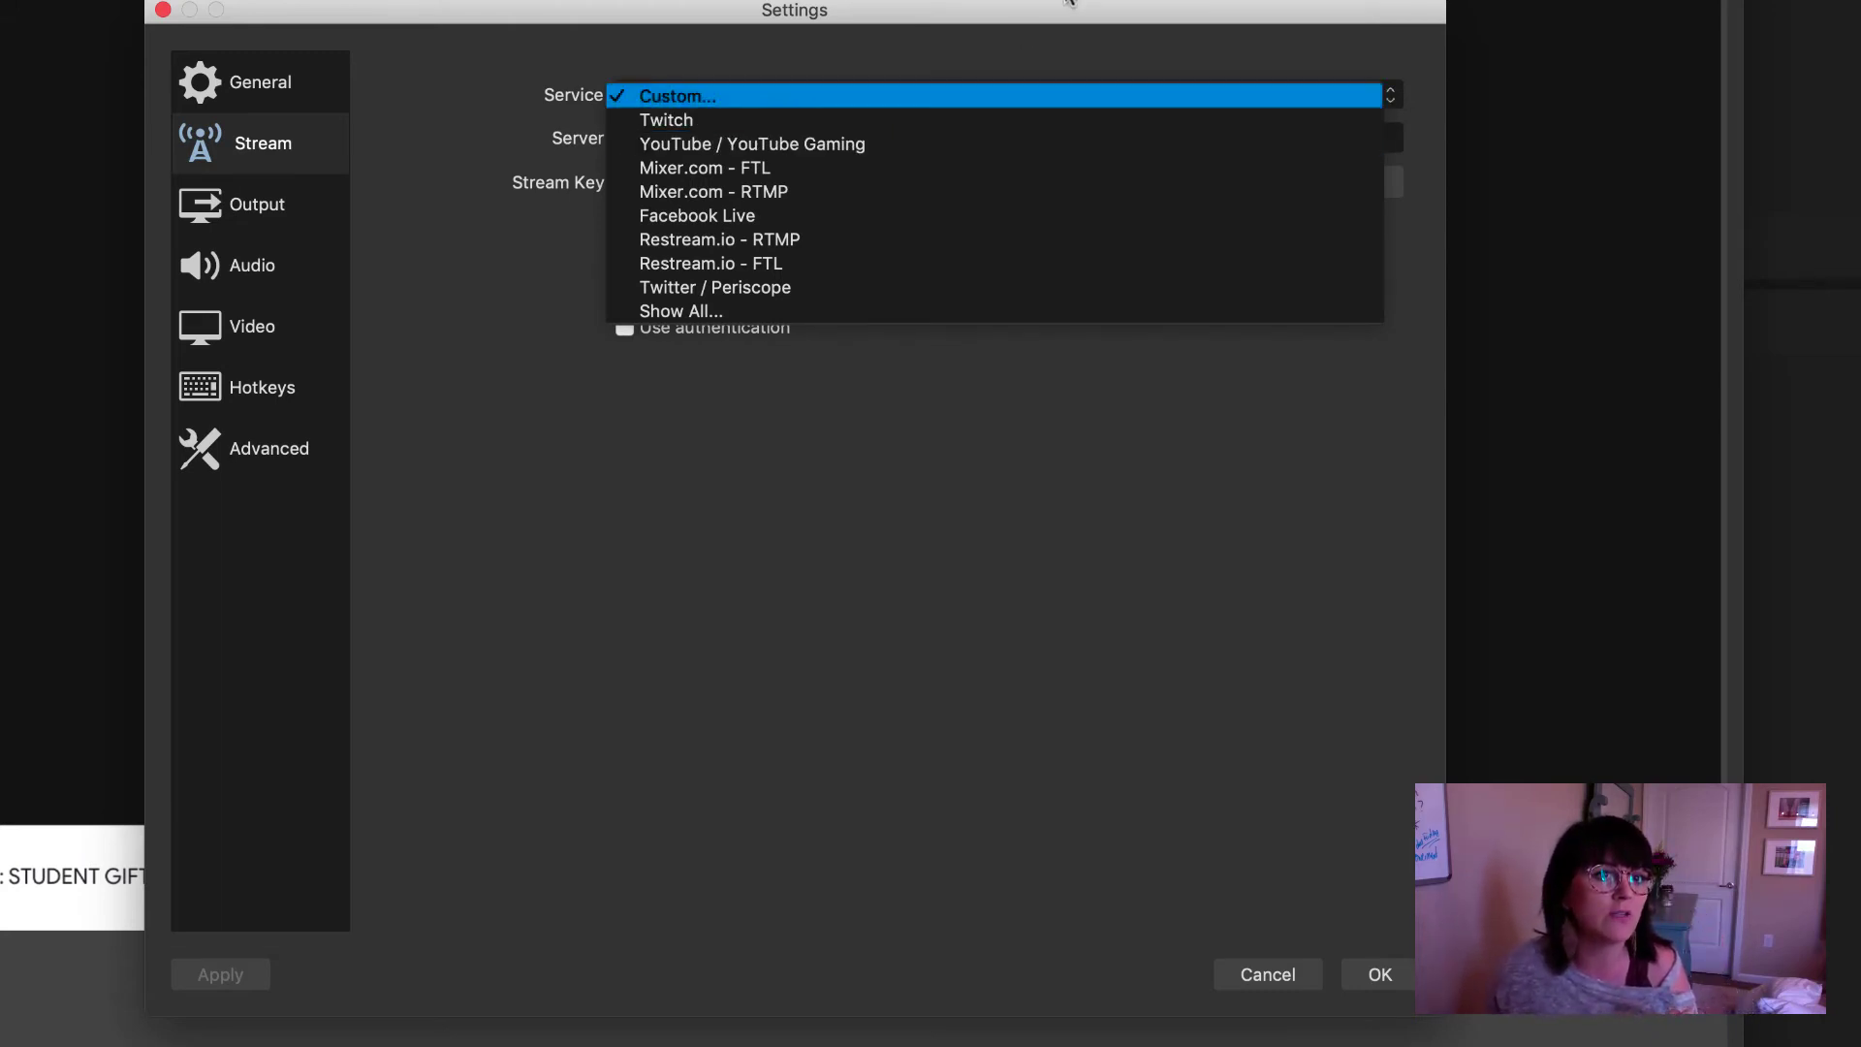
click(1054, 32)
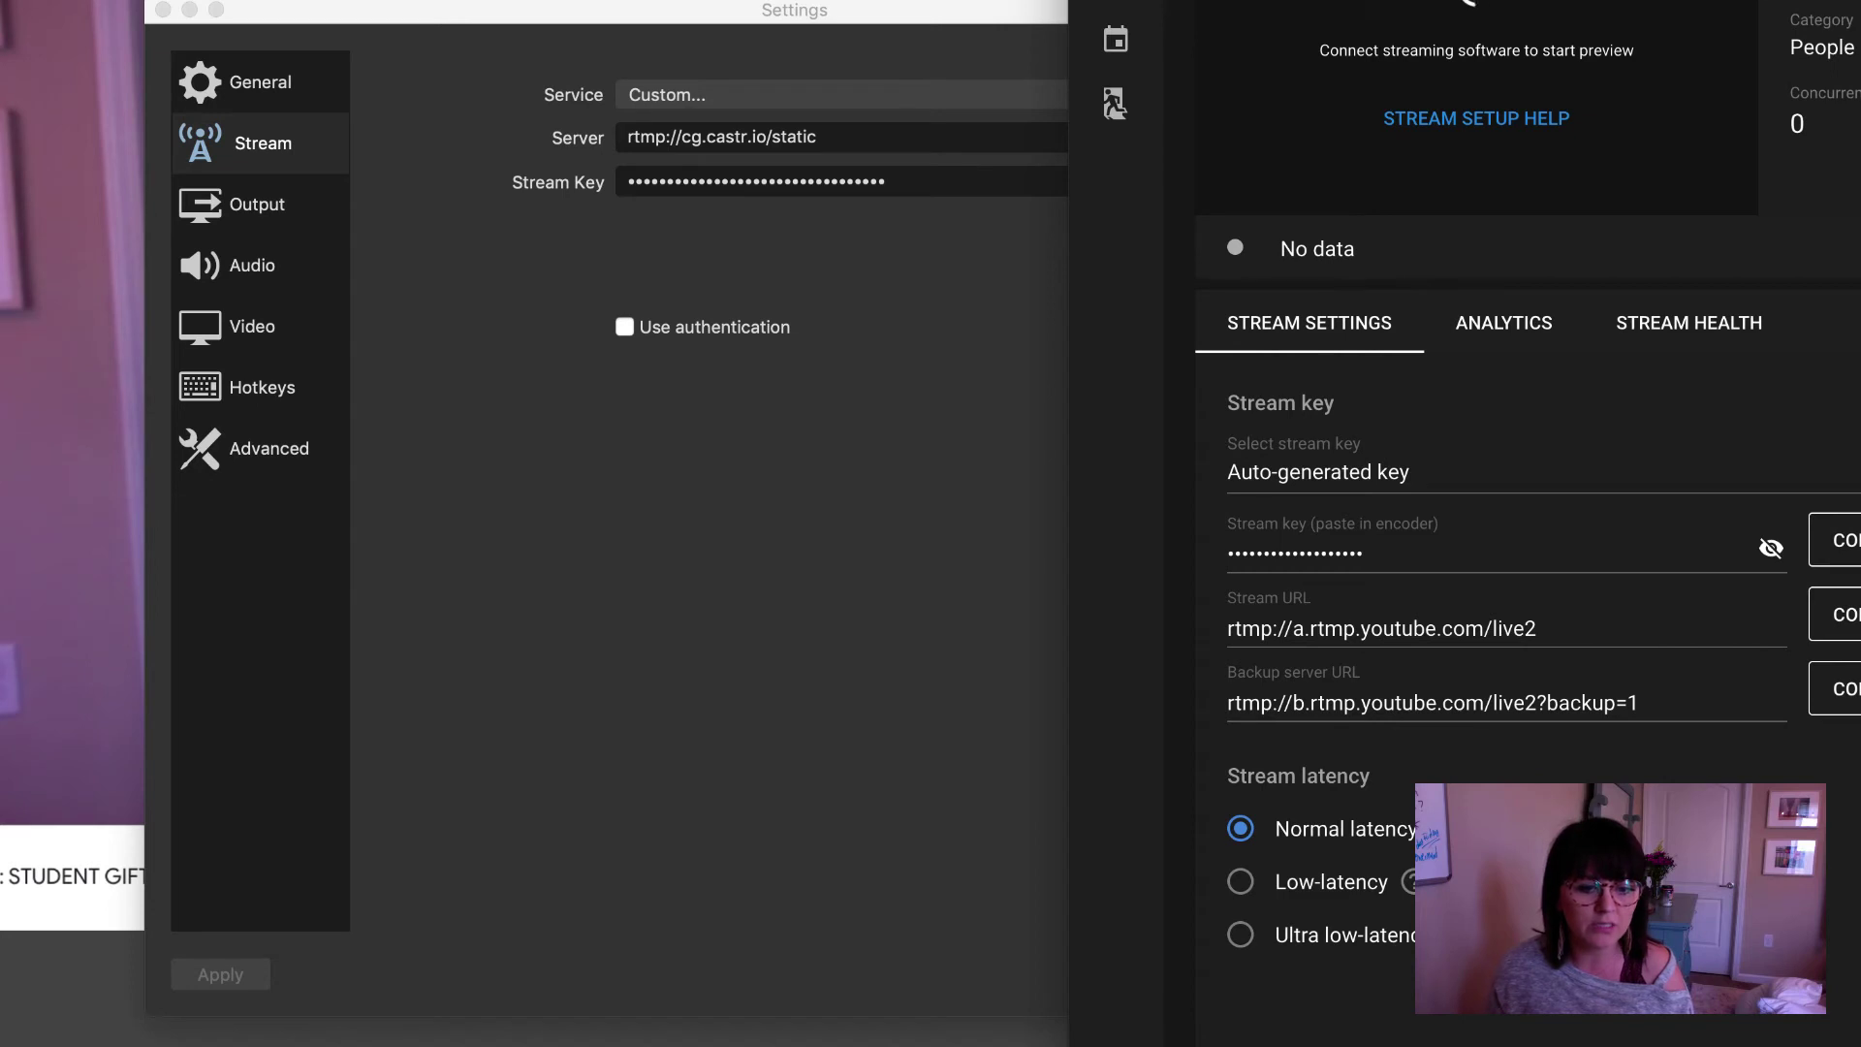
Check where the Stream Key is pasted in the OBS settings, keeping the Custom service, and accept the settings to start streaming.
click(921, 685)
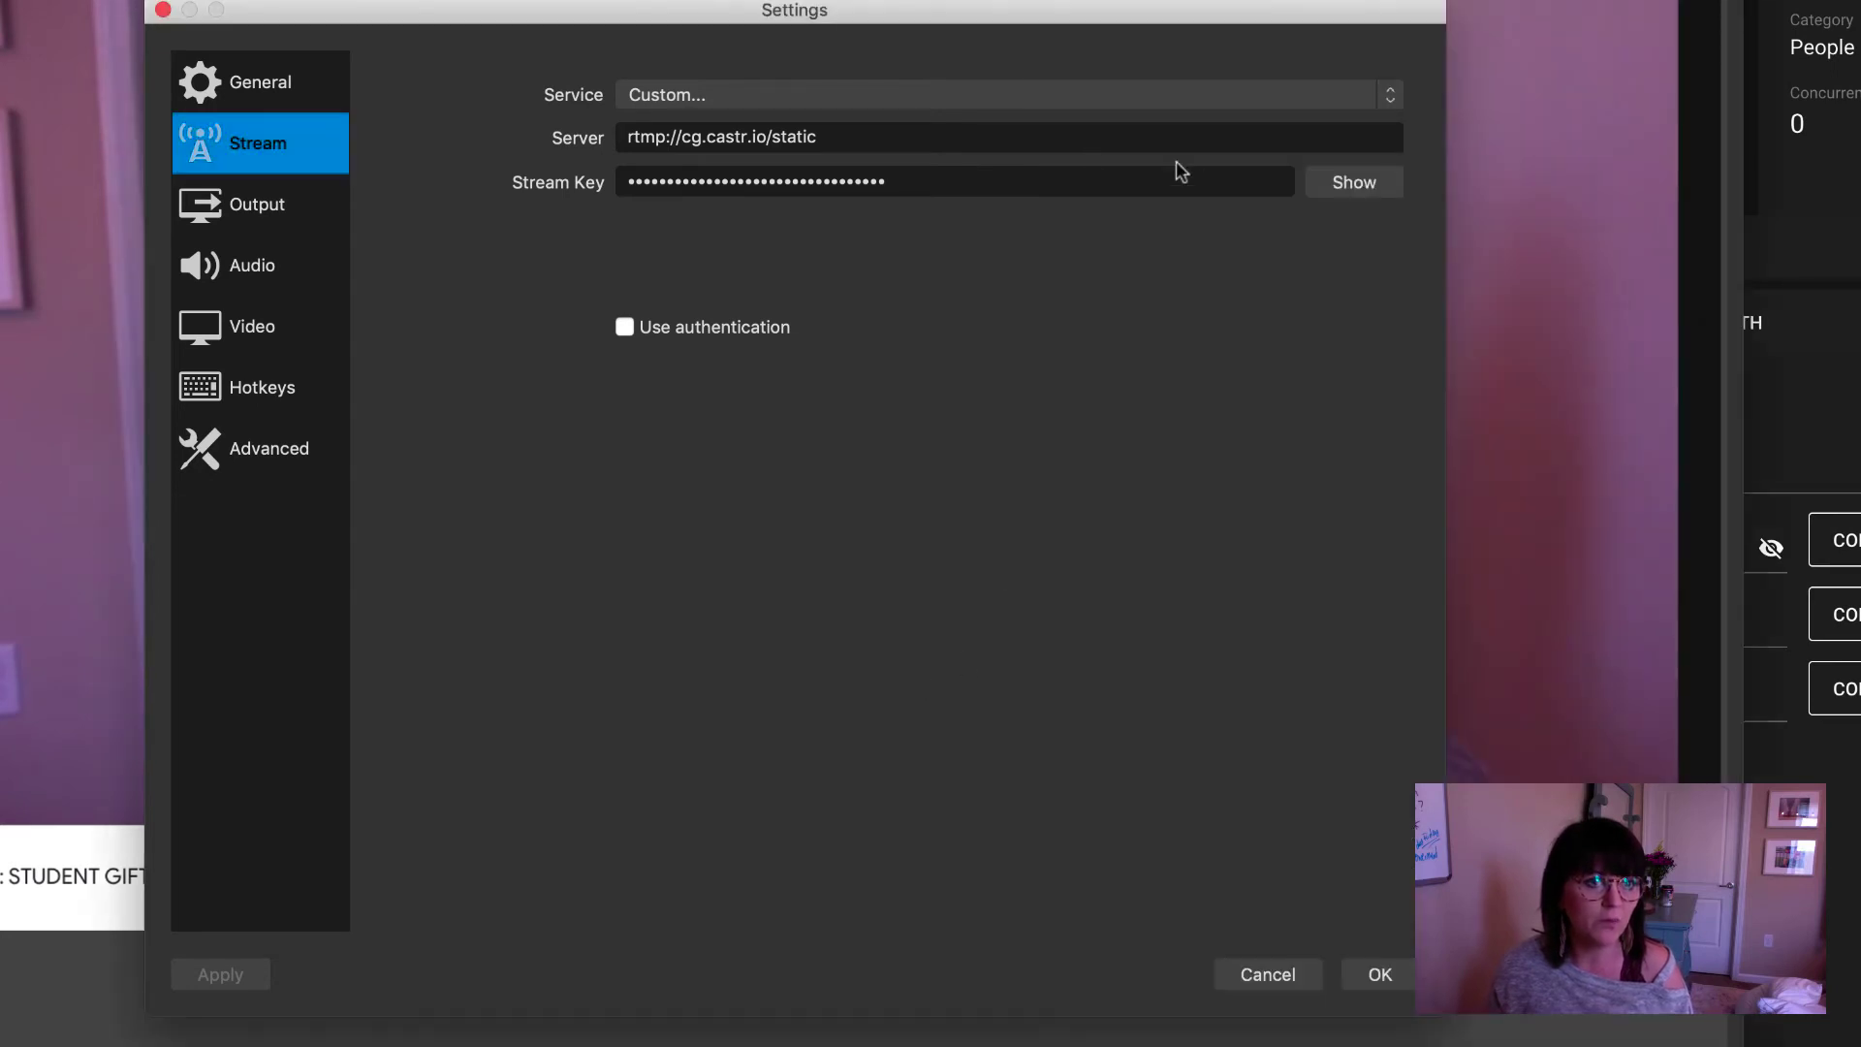
click(1086, 180)
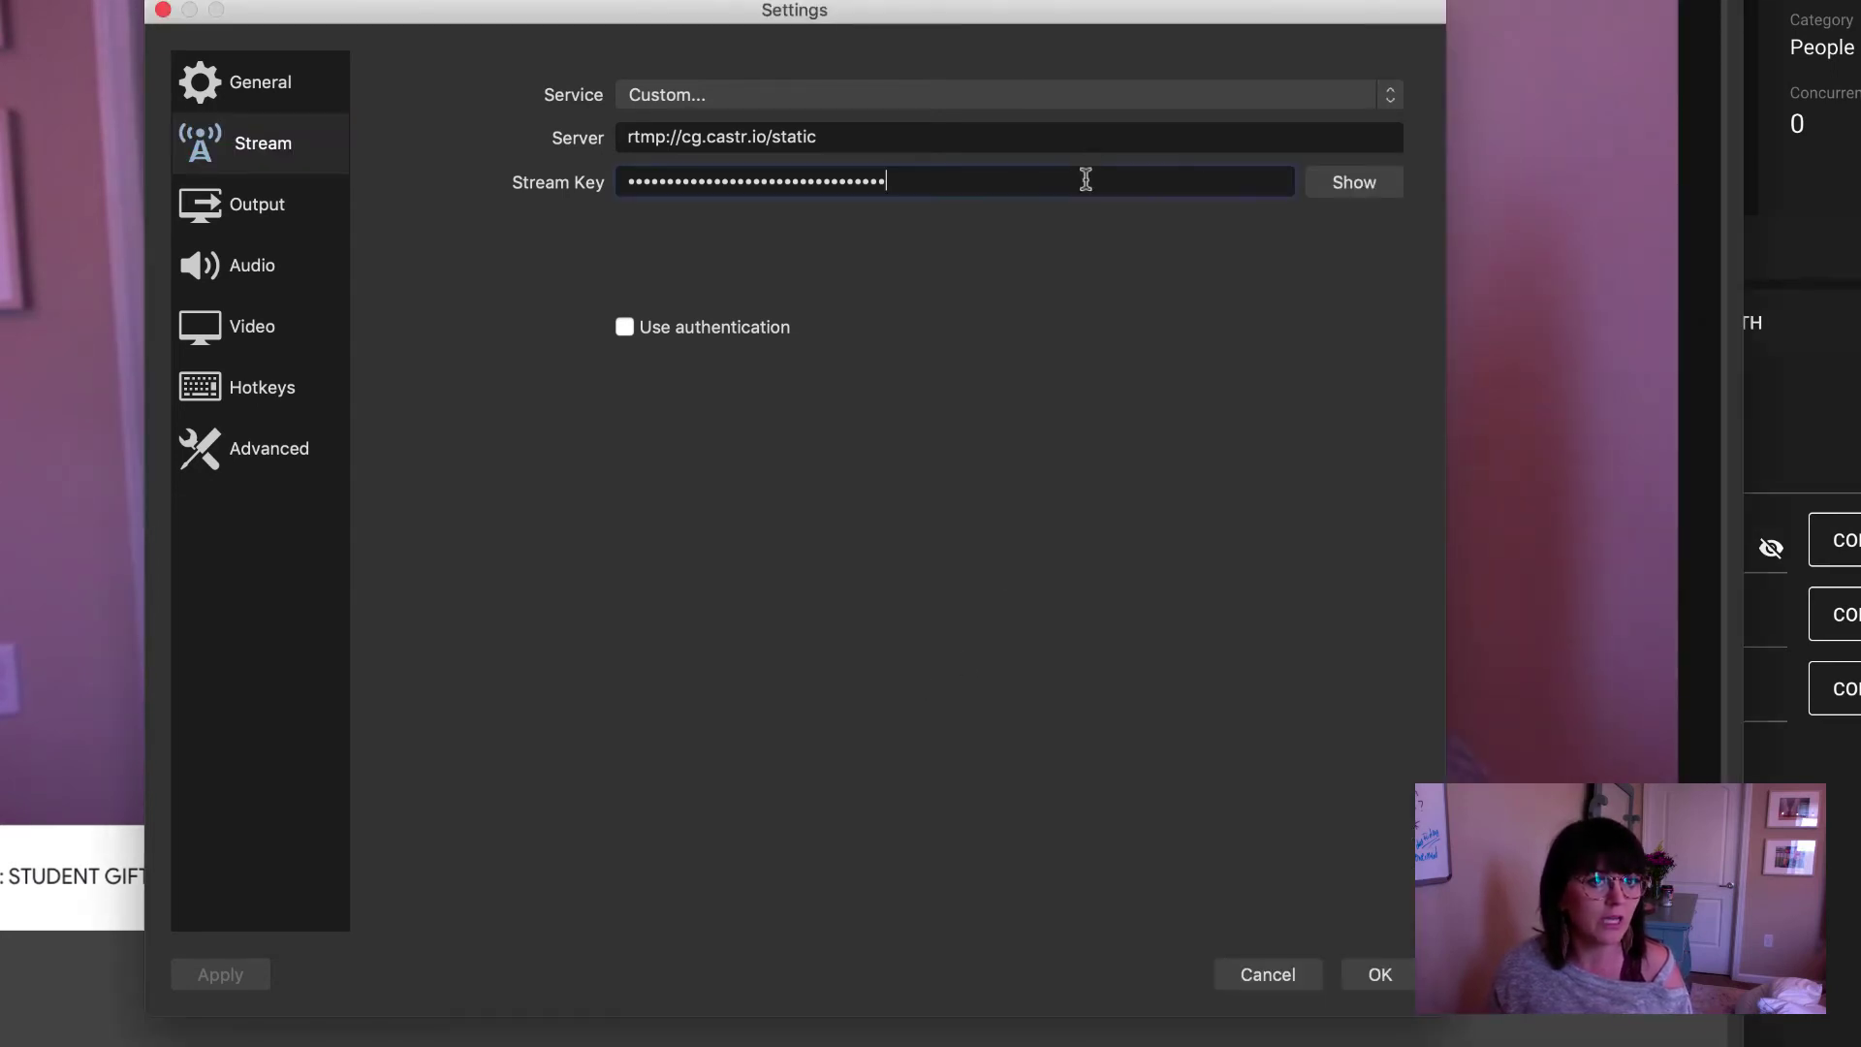
right_click(1085, 181)
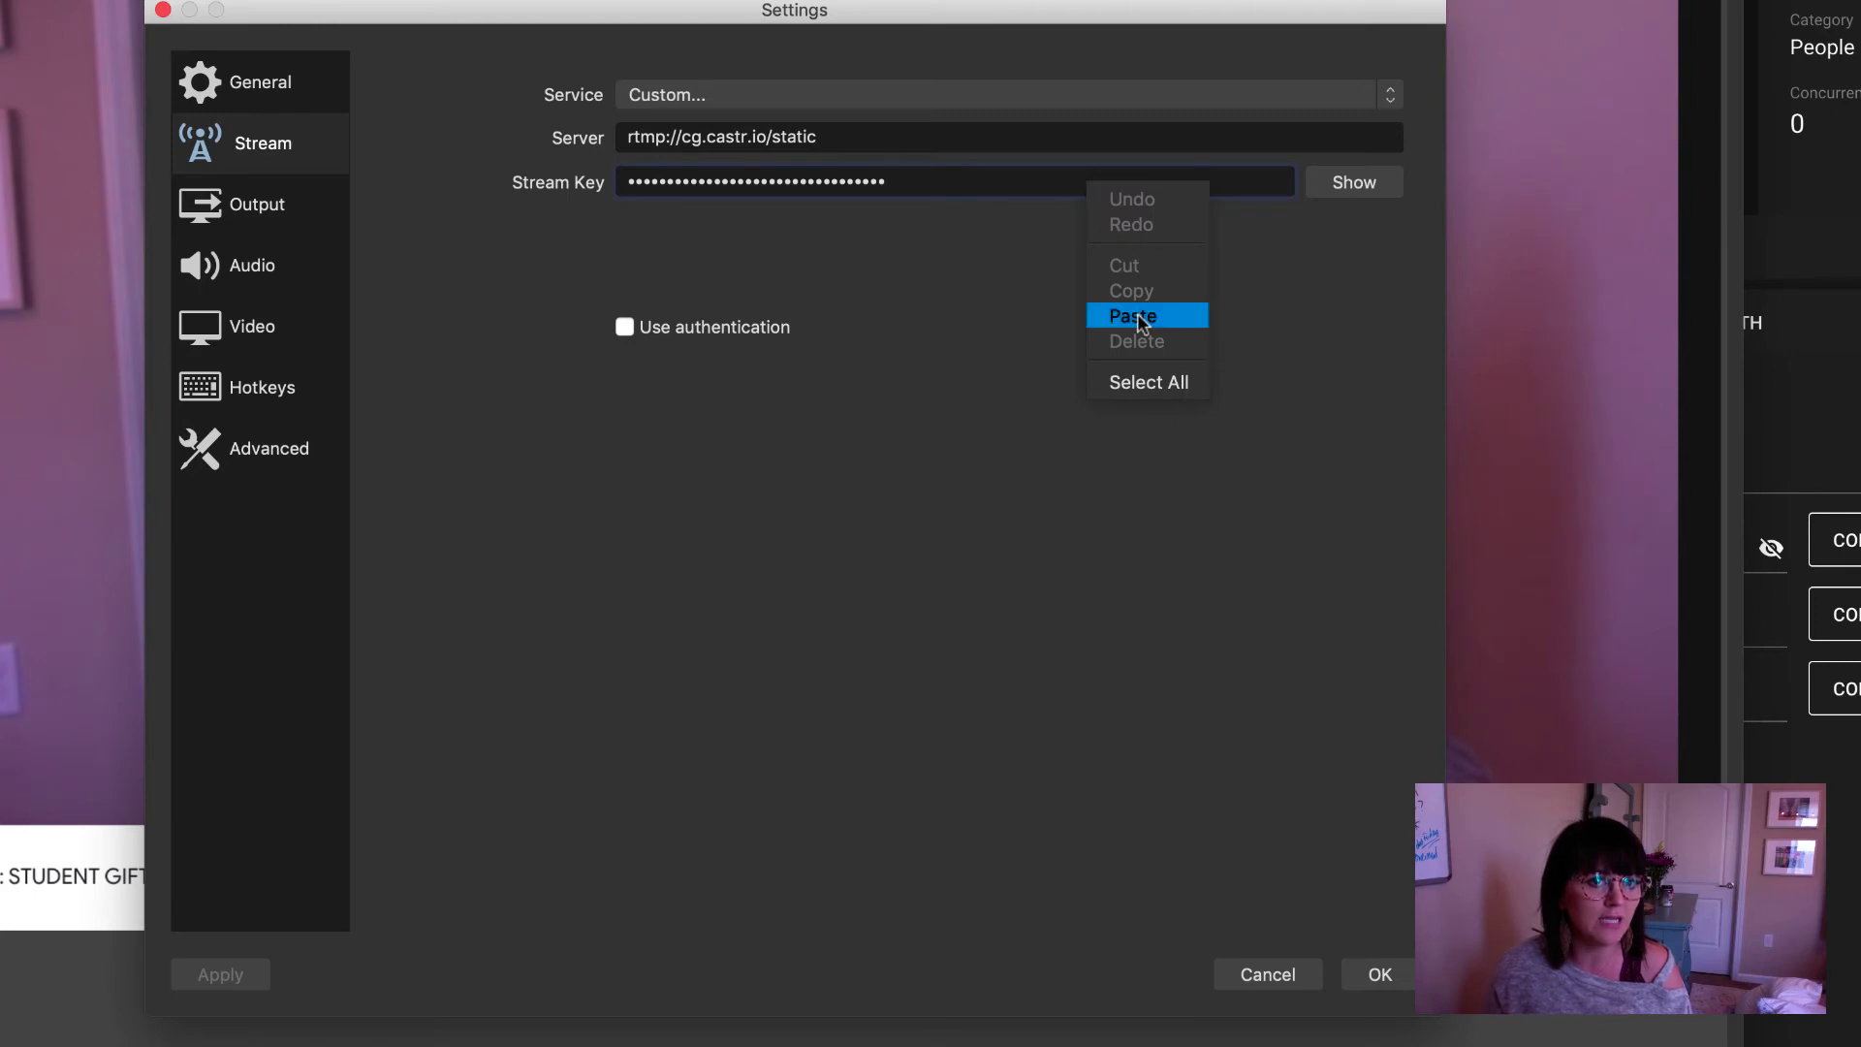
click(887, 254)
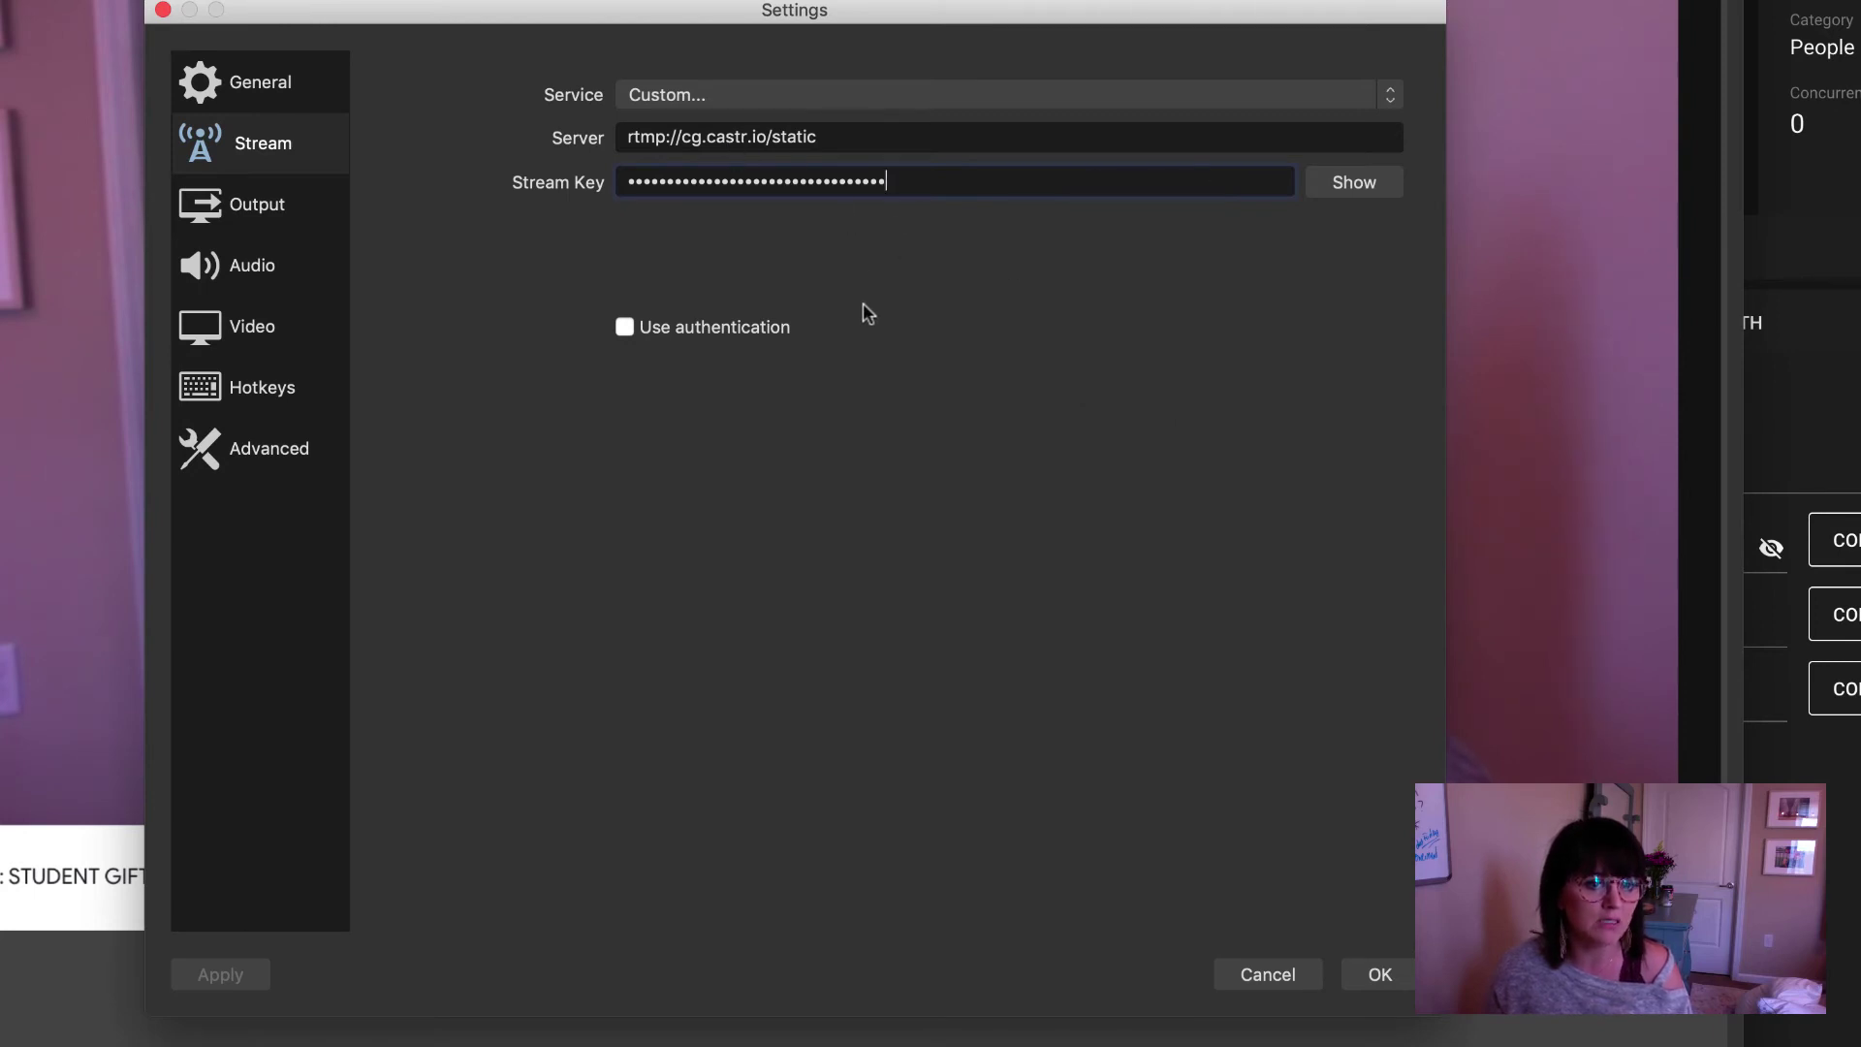
click(1371, 974)
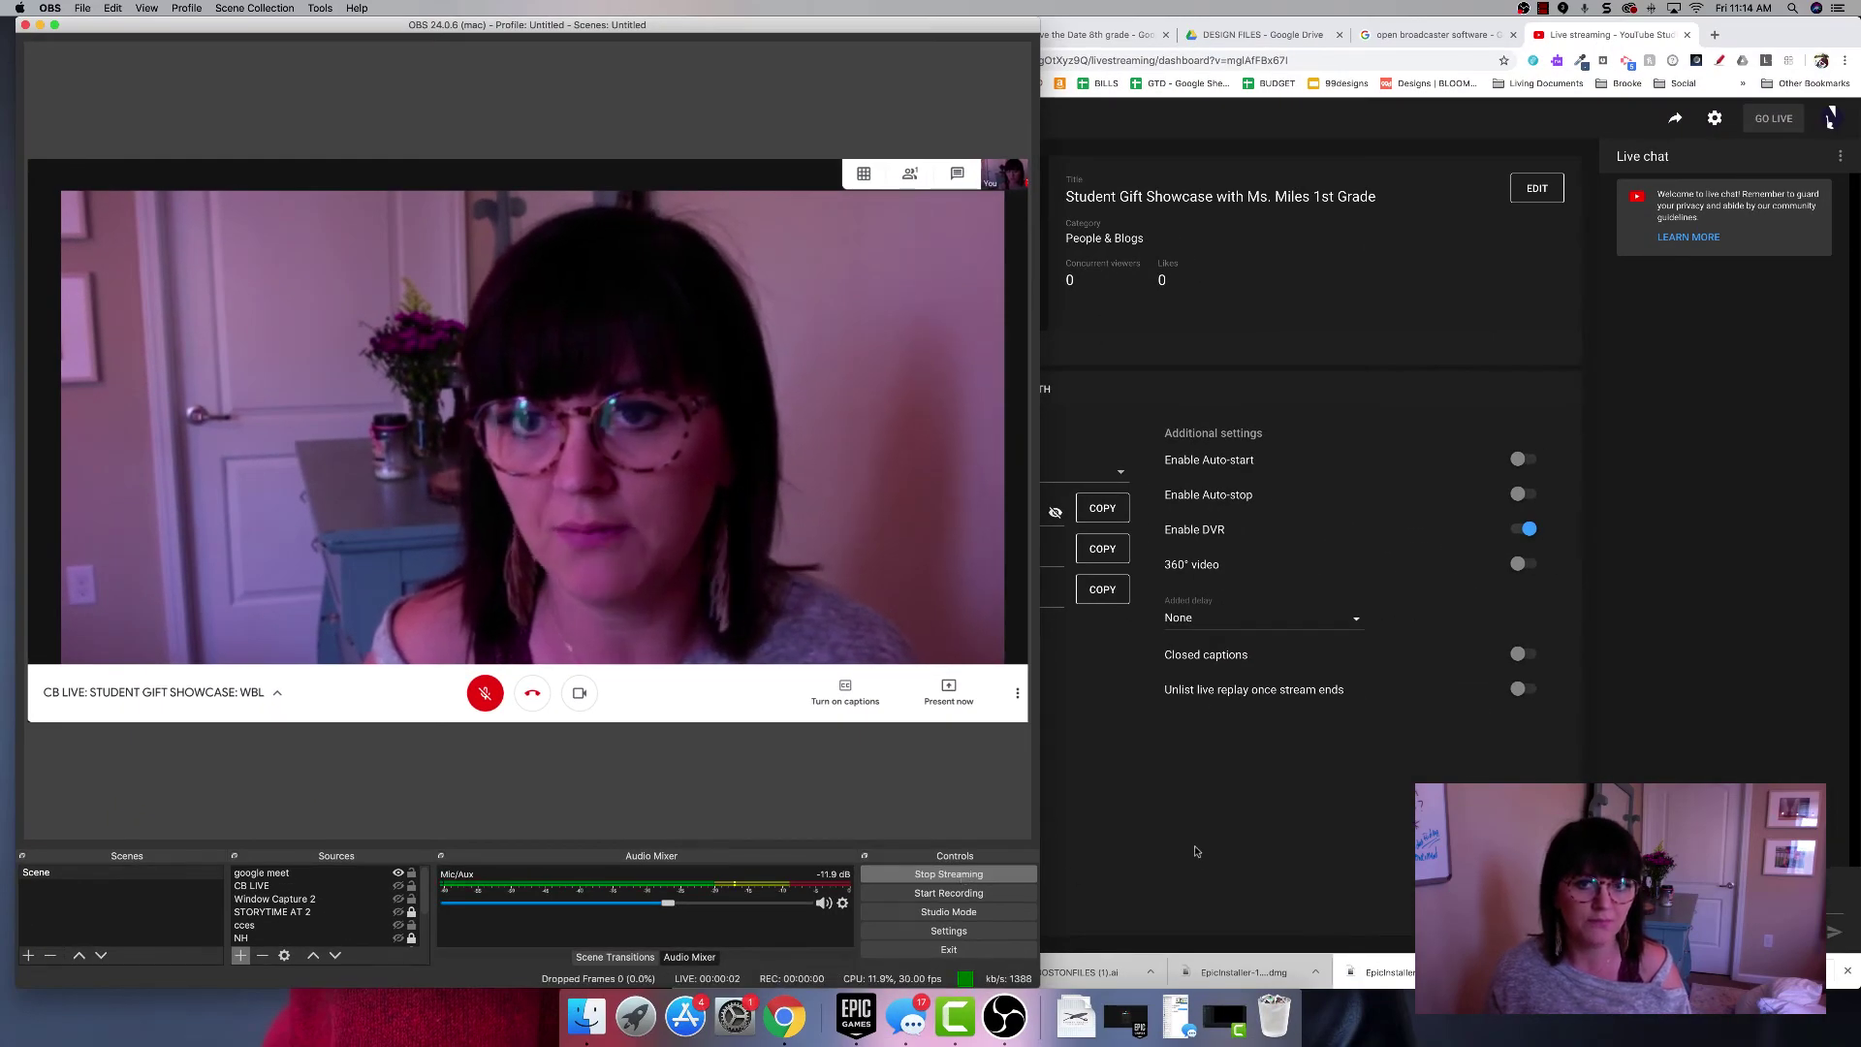
Switch to YouTube Studio and reopen the upcoming Student Gift Showcase stream from the channel's Live videos.
click(1158, 863)
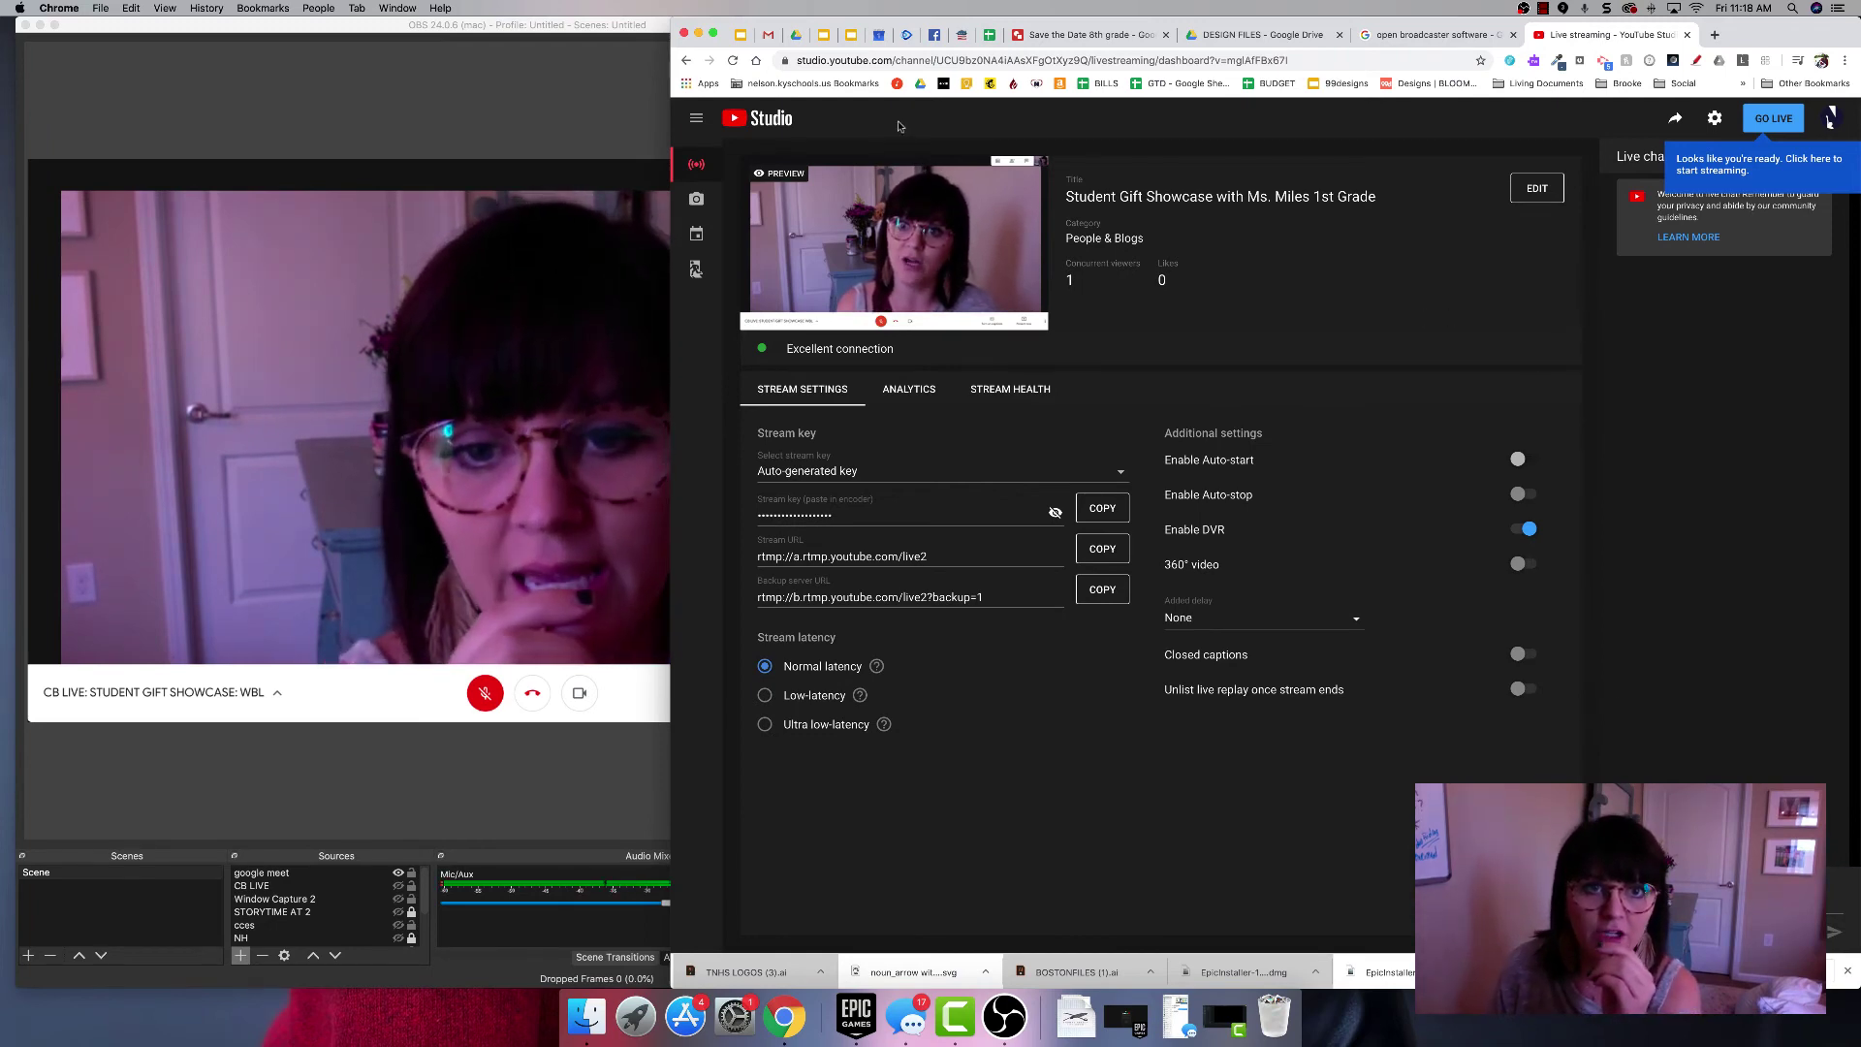
click(777, 125)
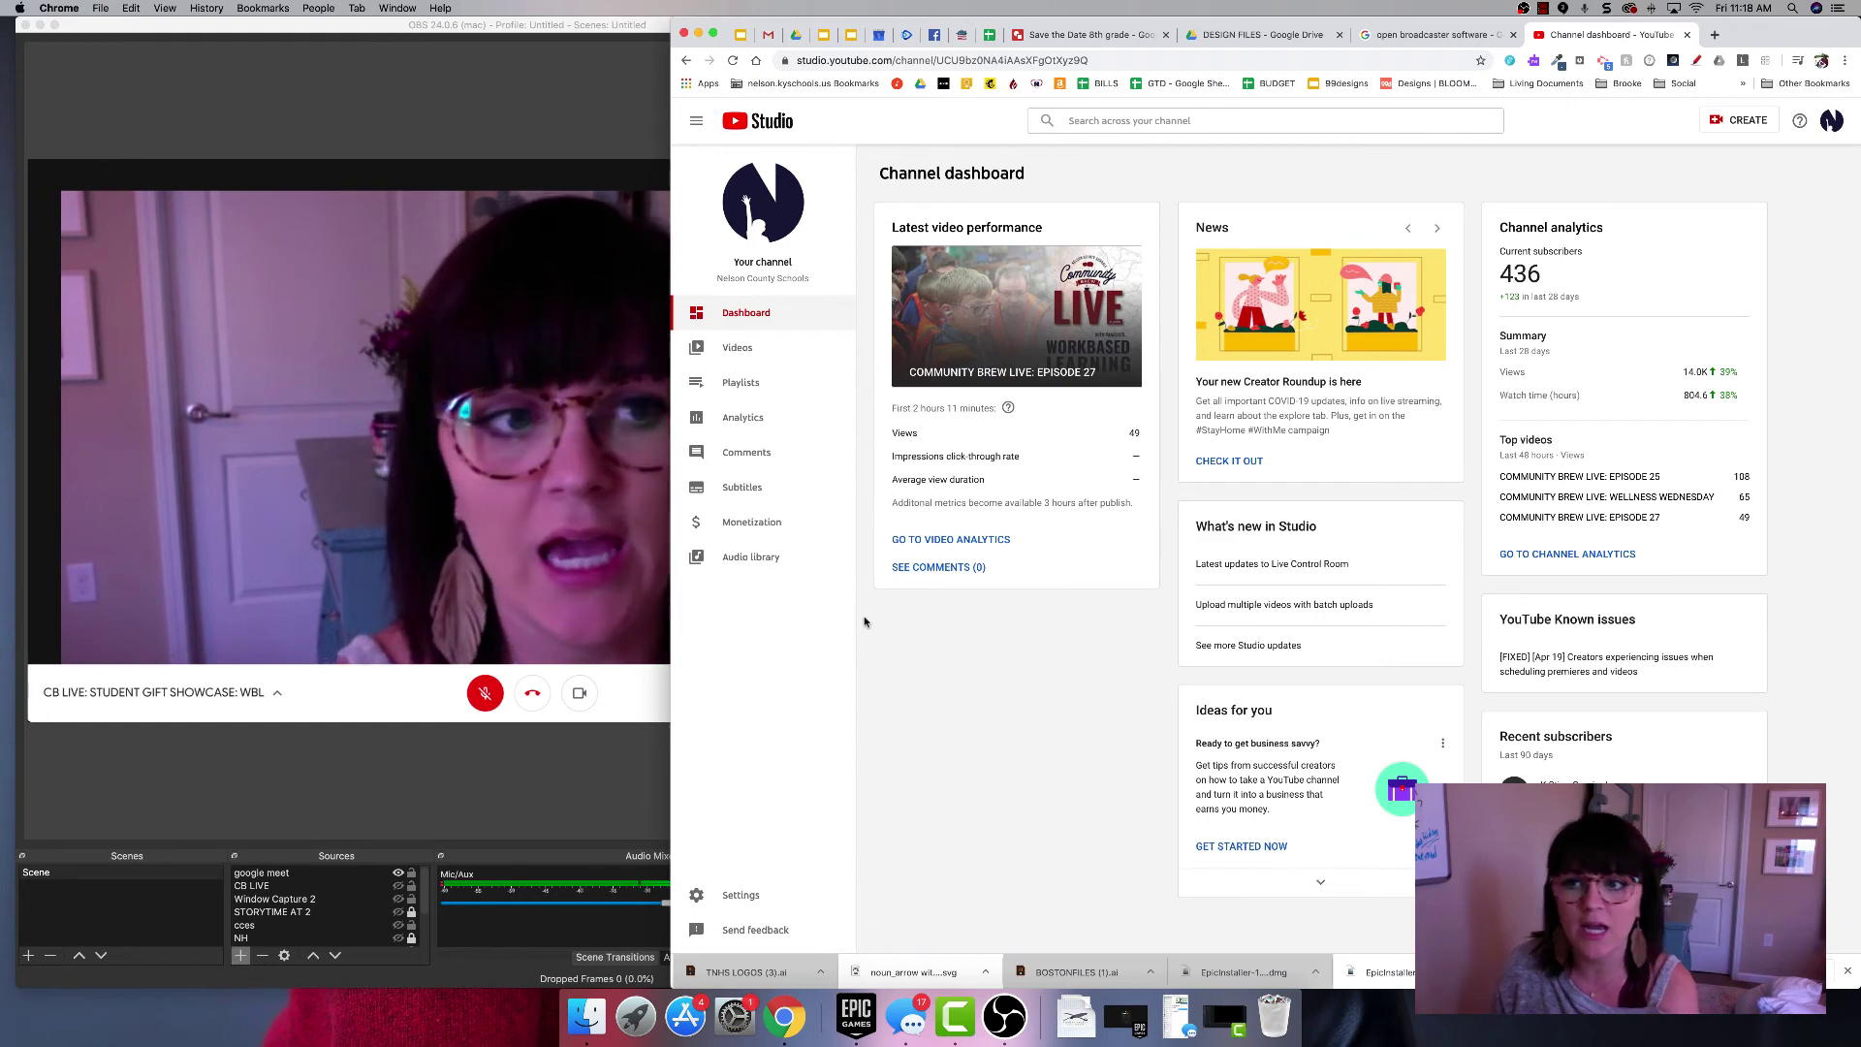
click(733, 351)
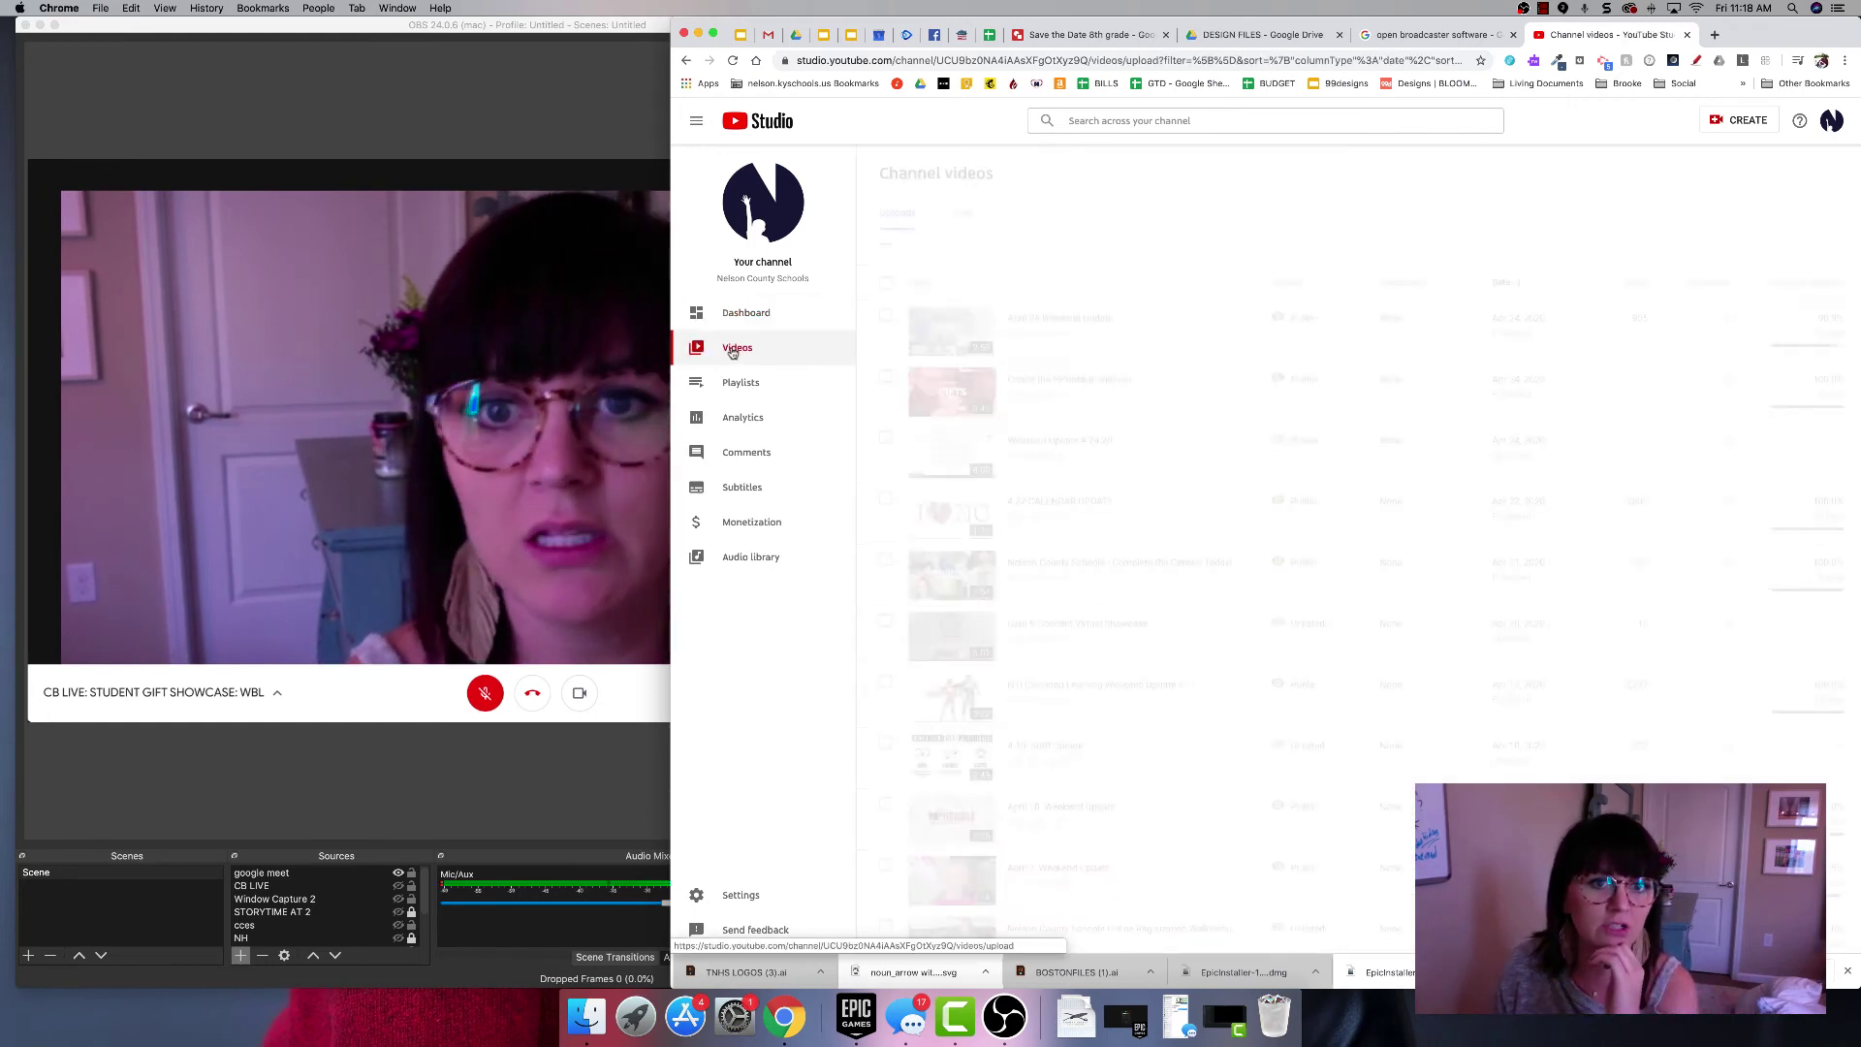
click(962, 214)
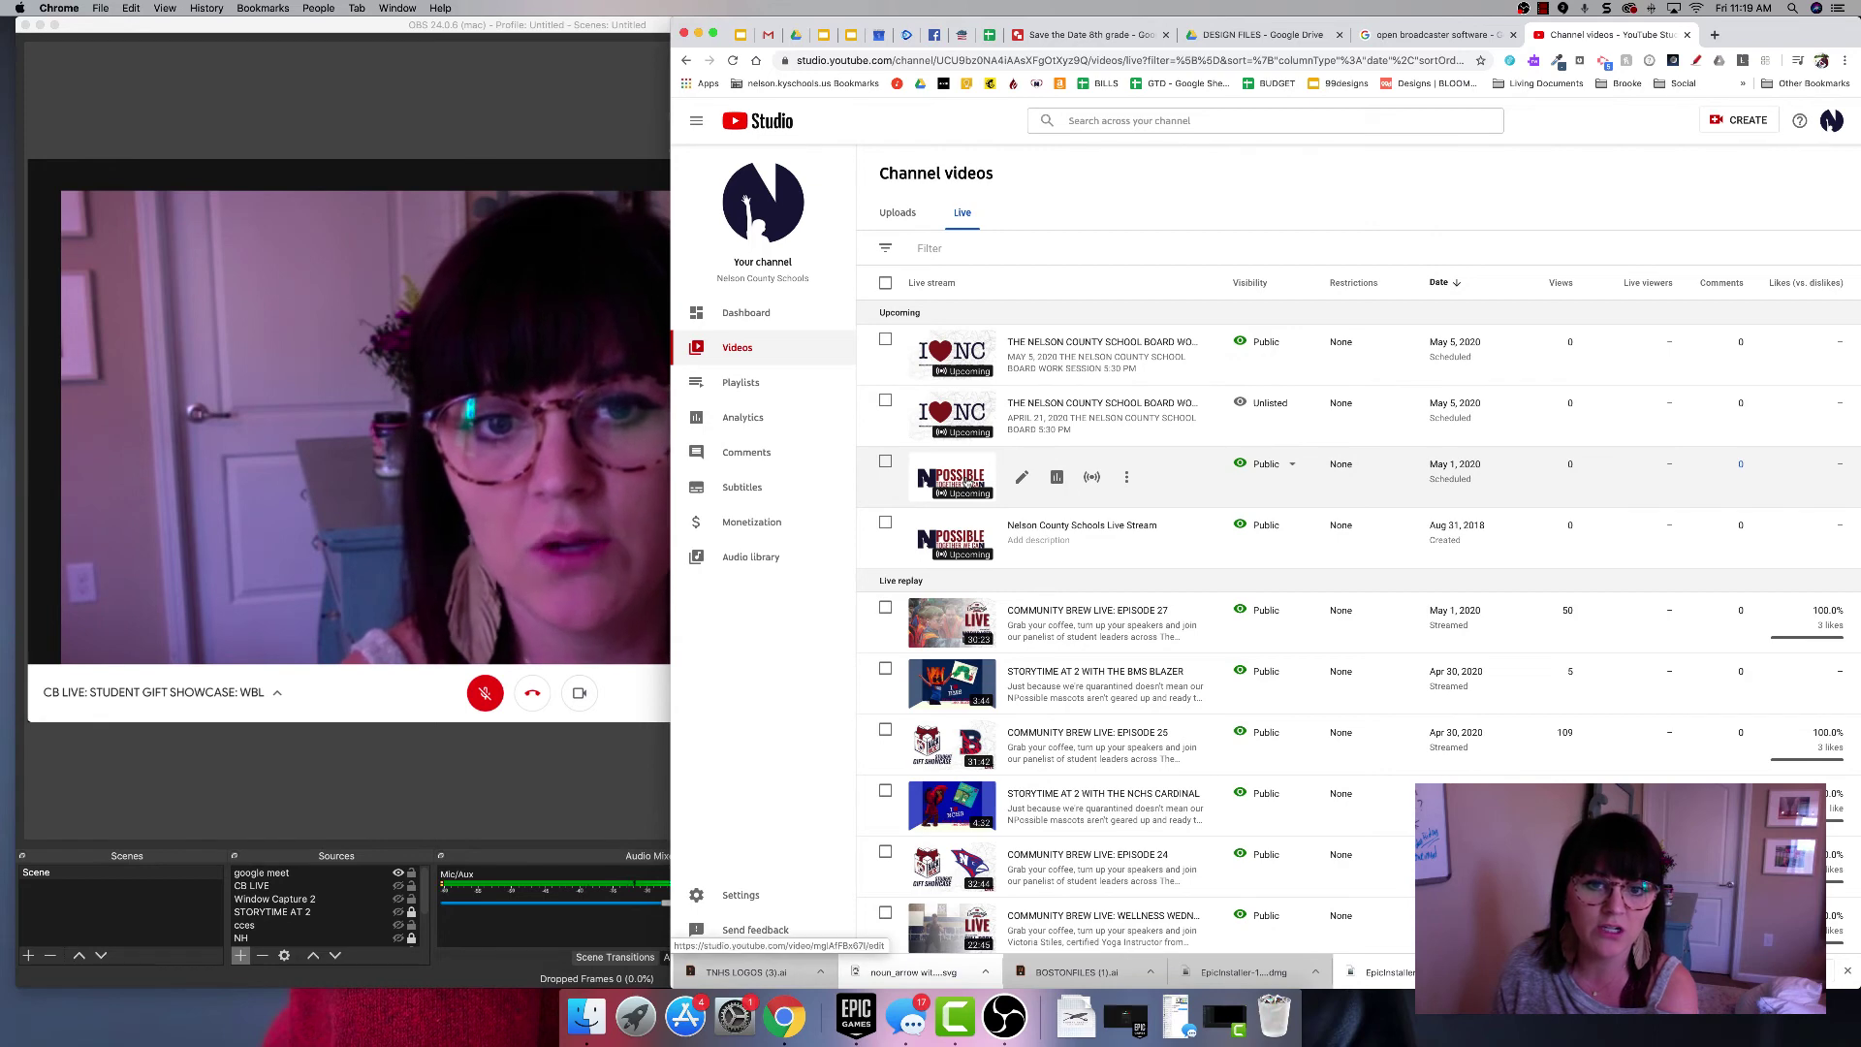
click(1092, 479)
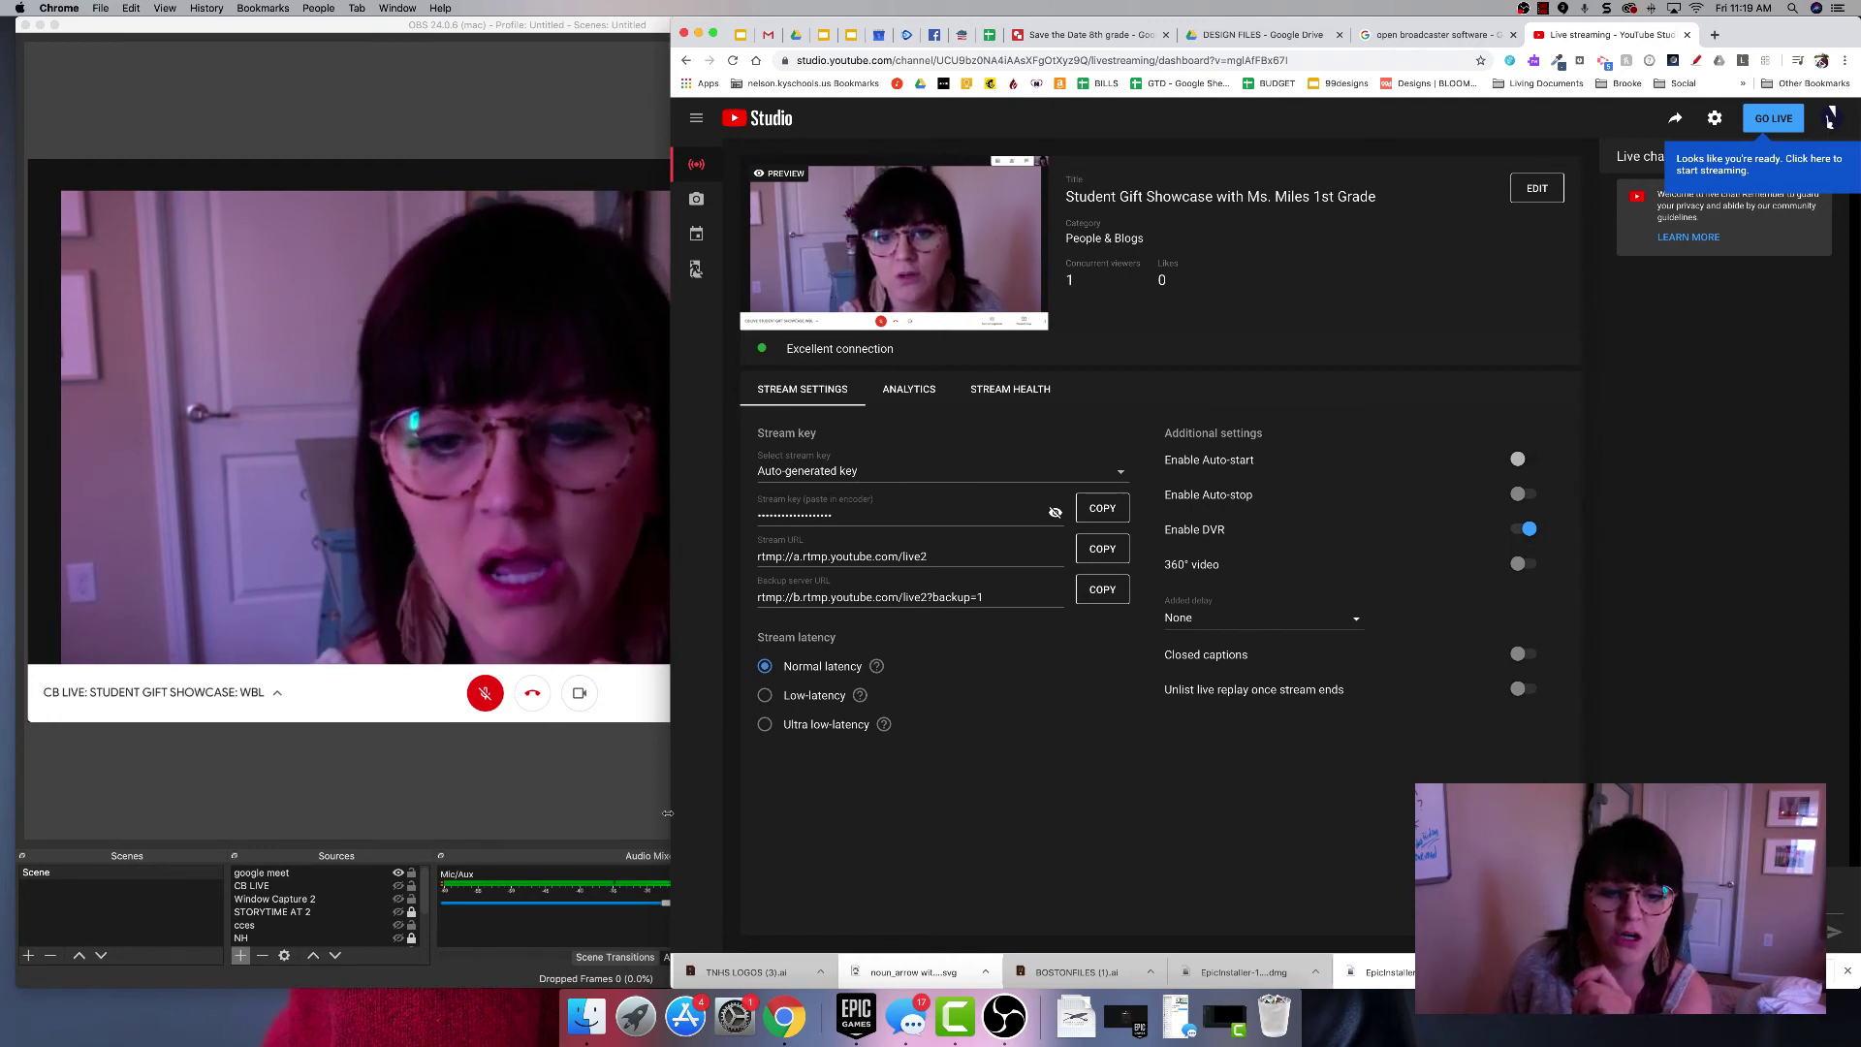
Narrow the YouTube window, shift the OBS window down and place the Meet window beside the YouTube preview.
drag(671, 804, 1031, 772)
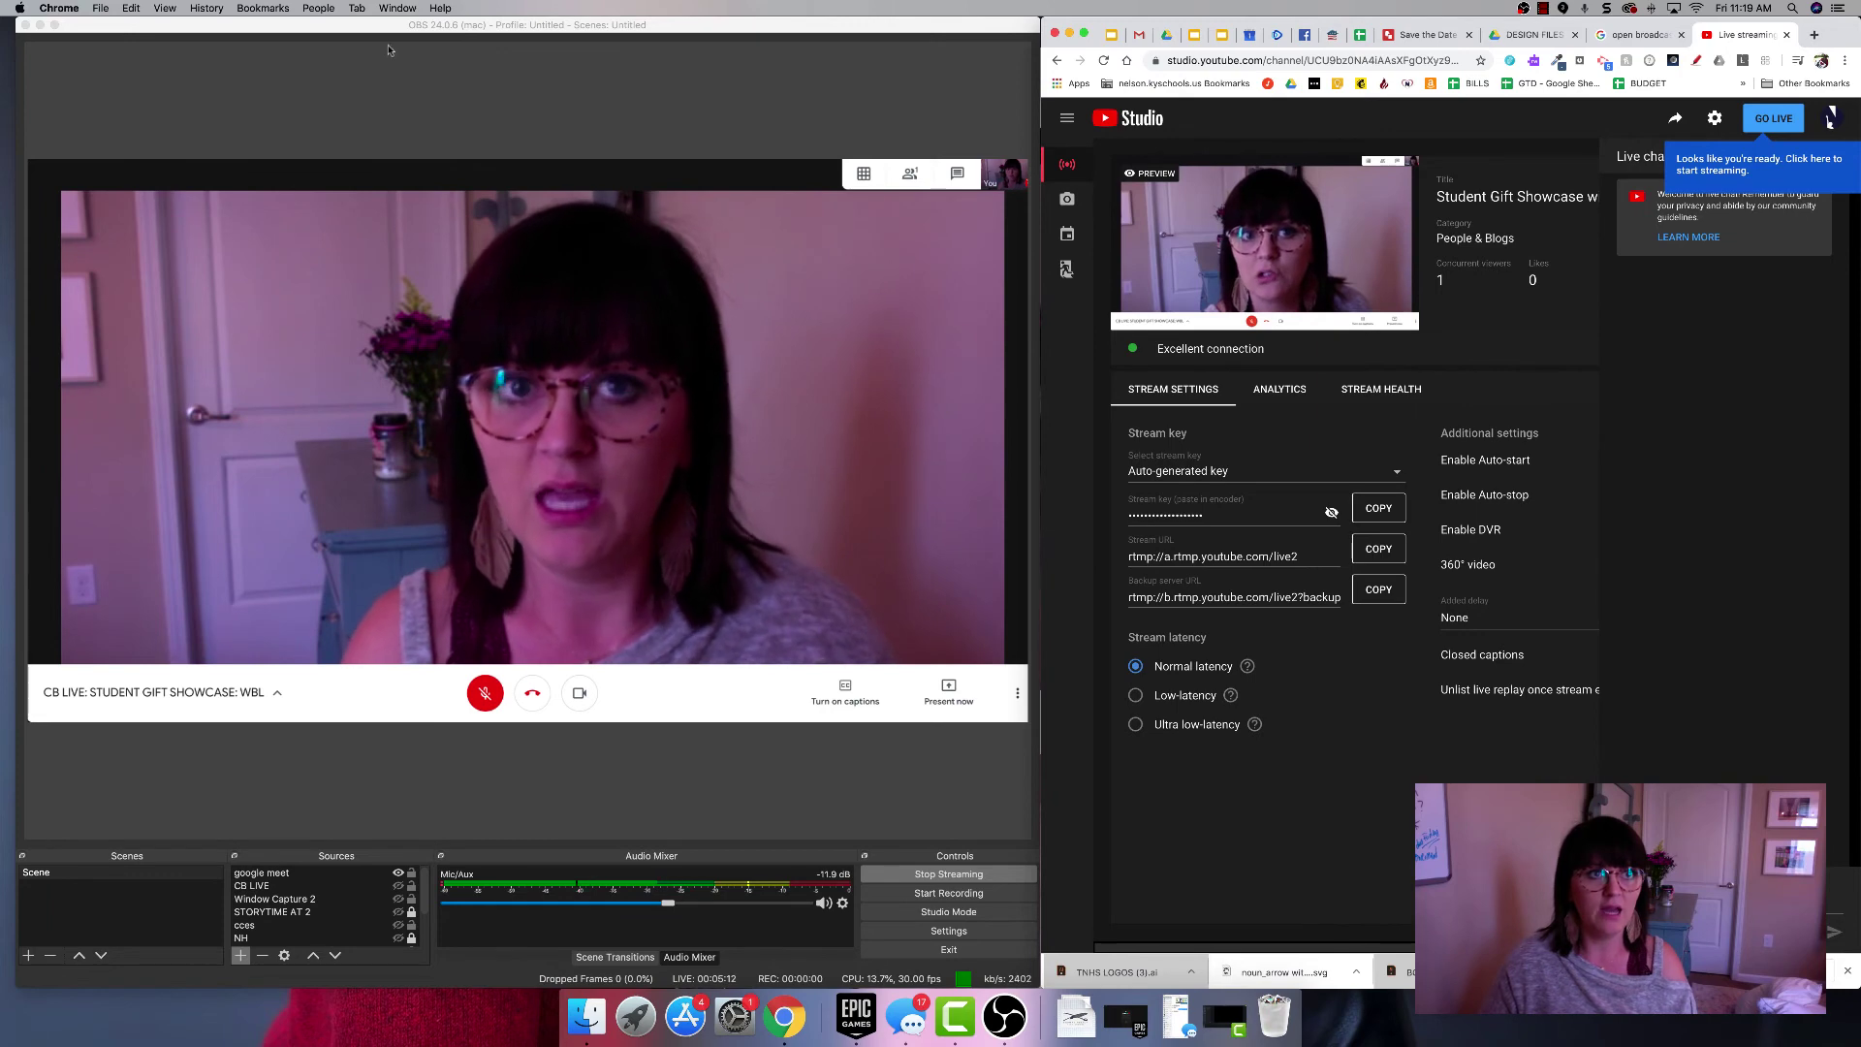
drag(419, 19, 324, 100)
drag(905, 65, 261, 35)
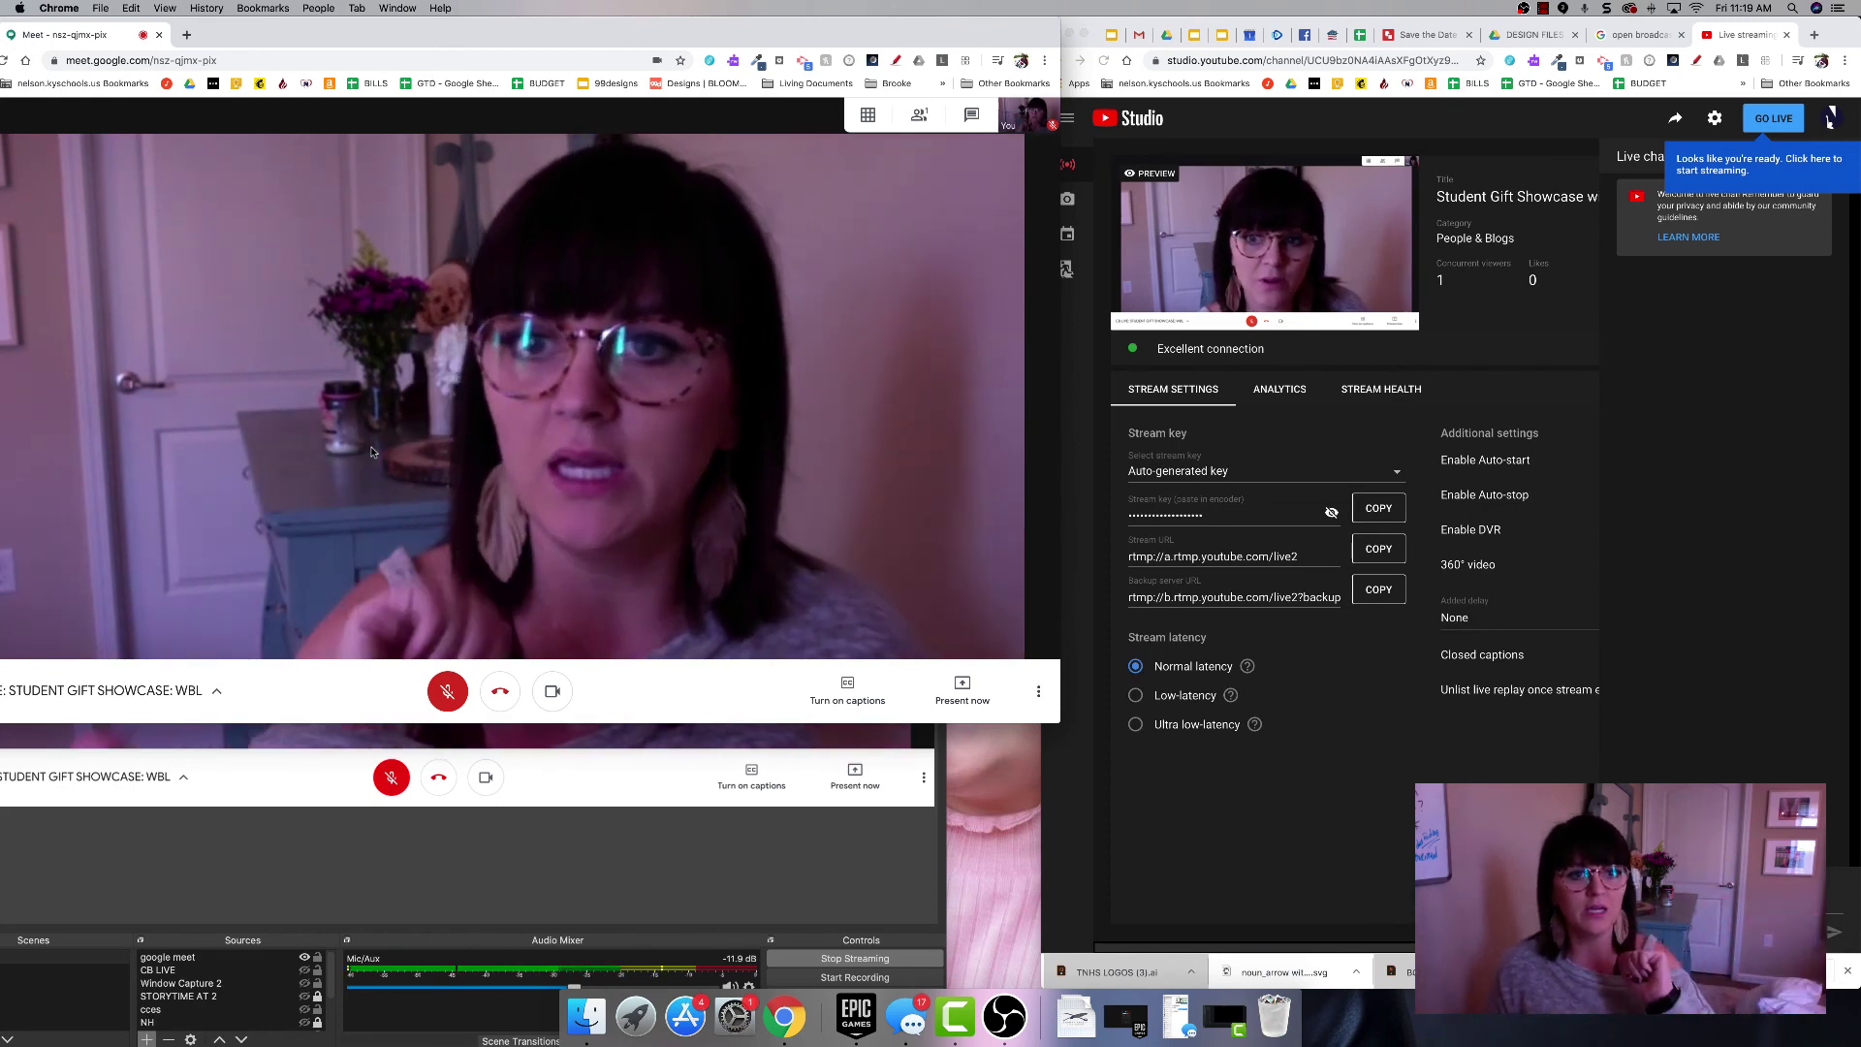
mouse_move(869, 124)
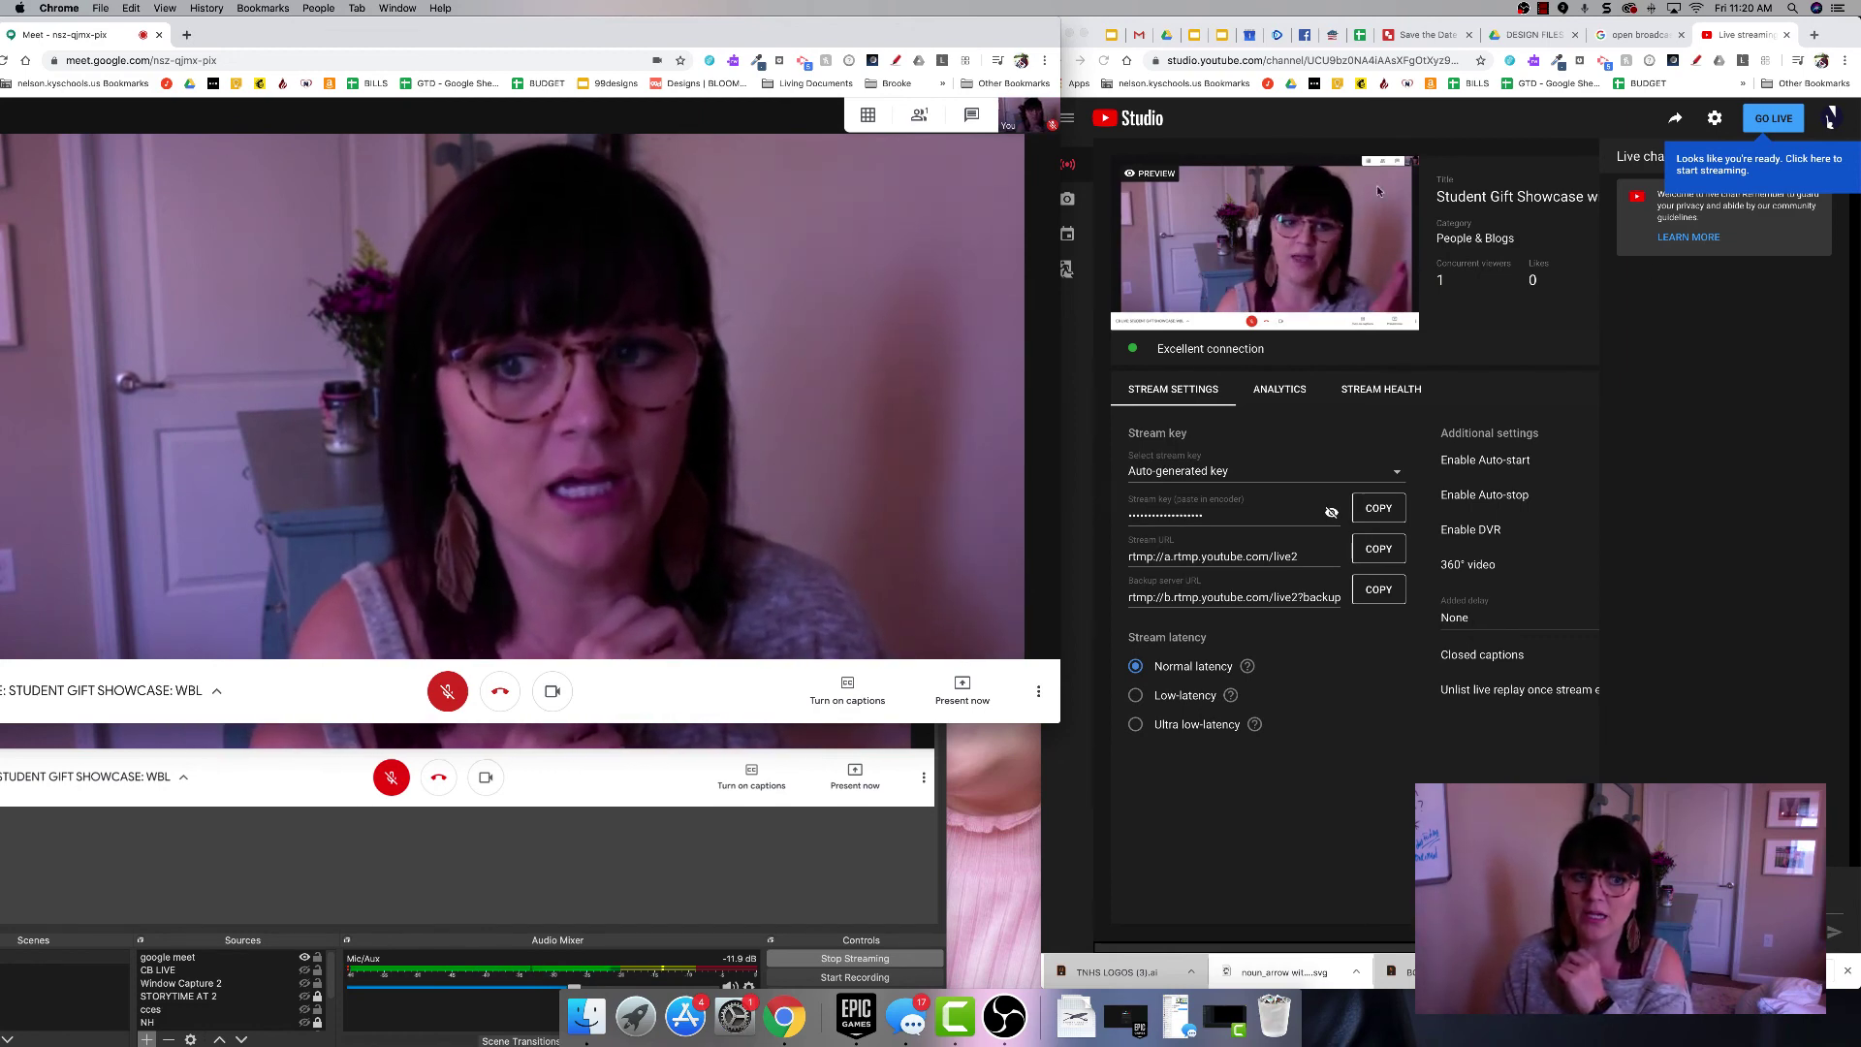
Move the Meet window clear of the others, close it to leave the meeting, and bring the OBS window back up.
drag(1009, 37, 1385, 78)
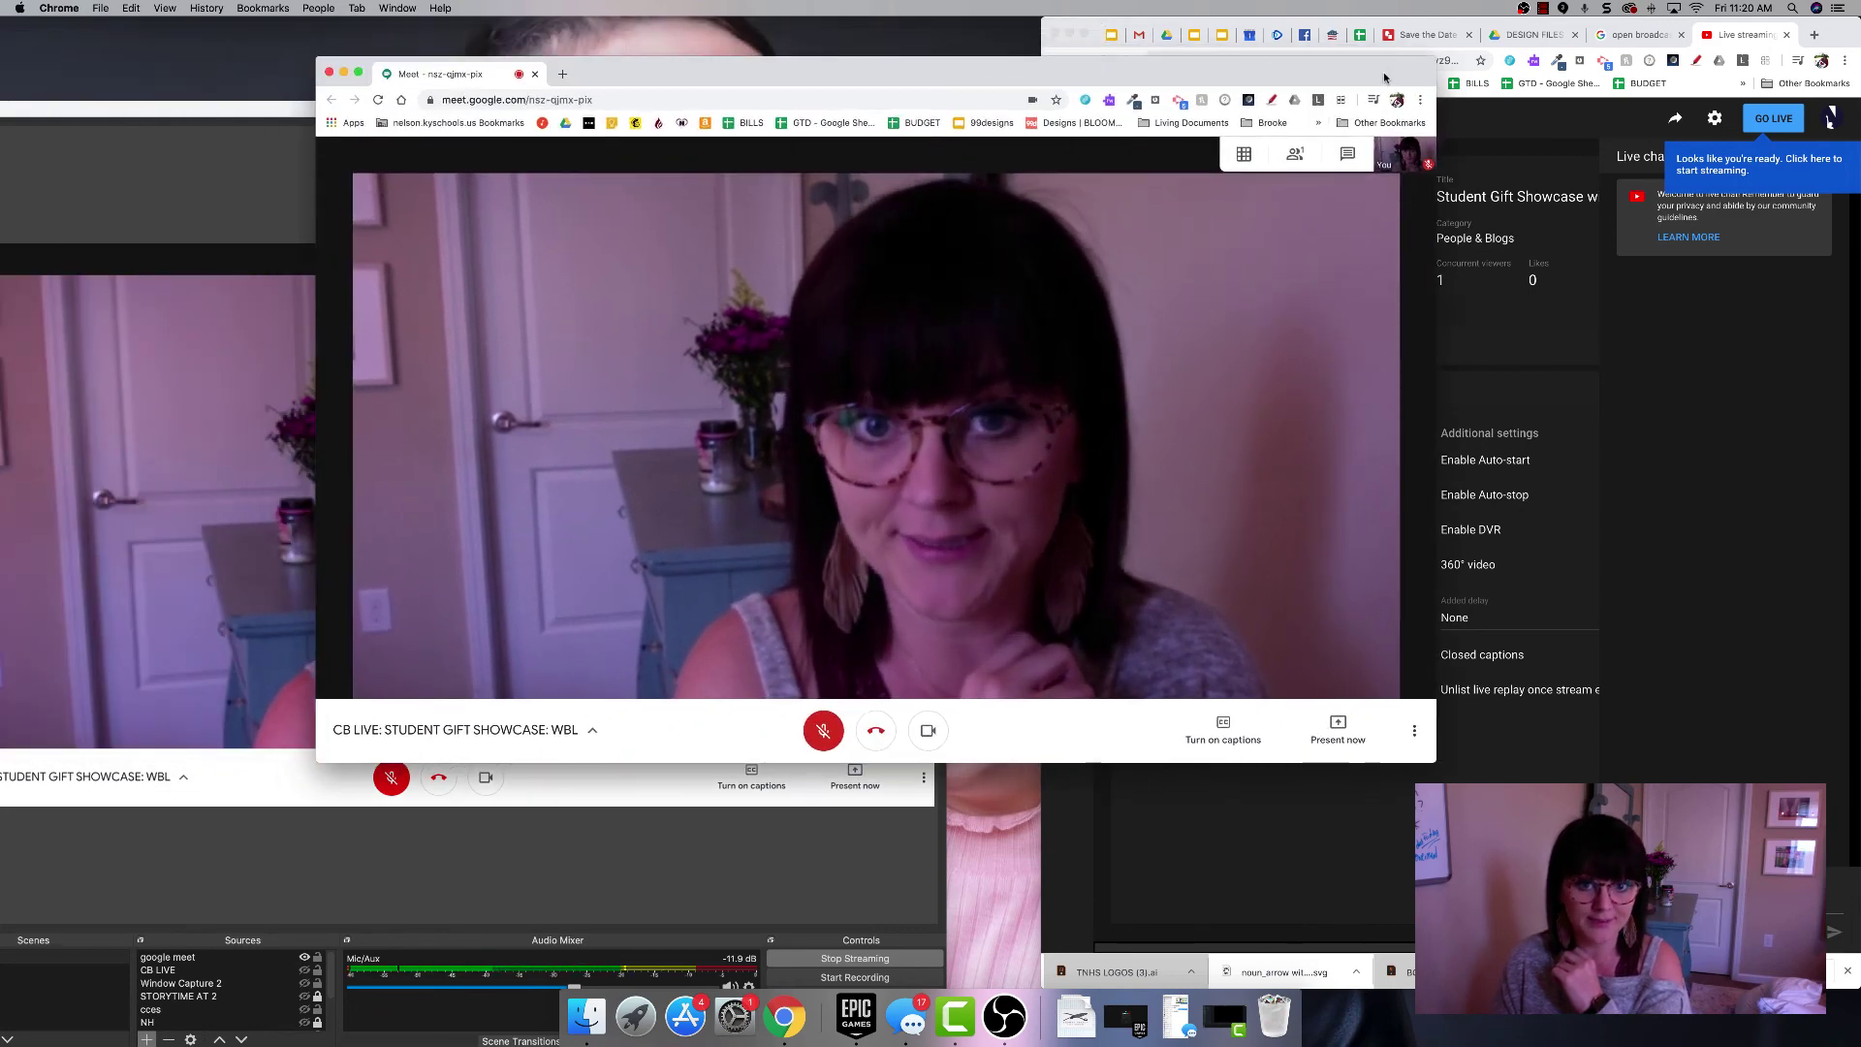
click(329, 74)
drag(364, 92, 433, 6)
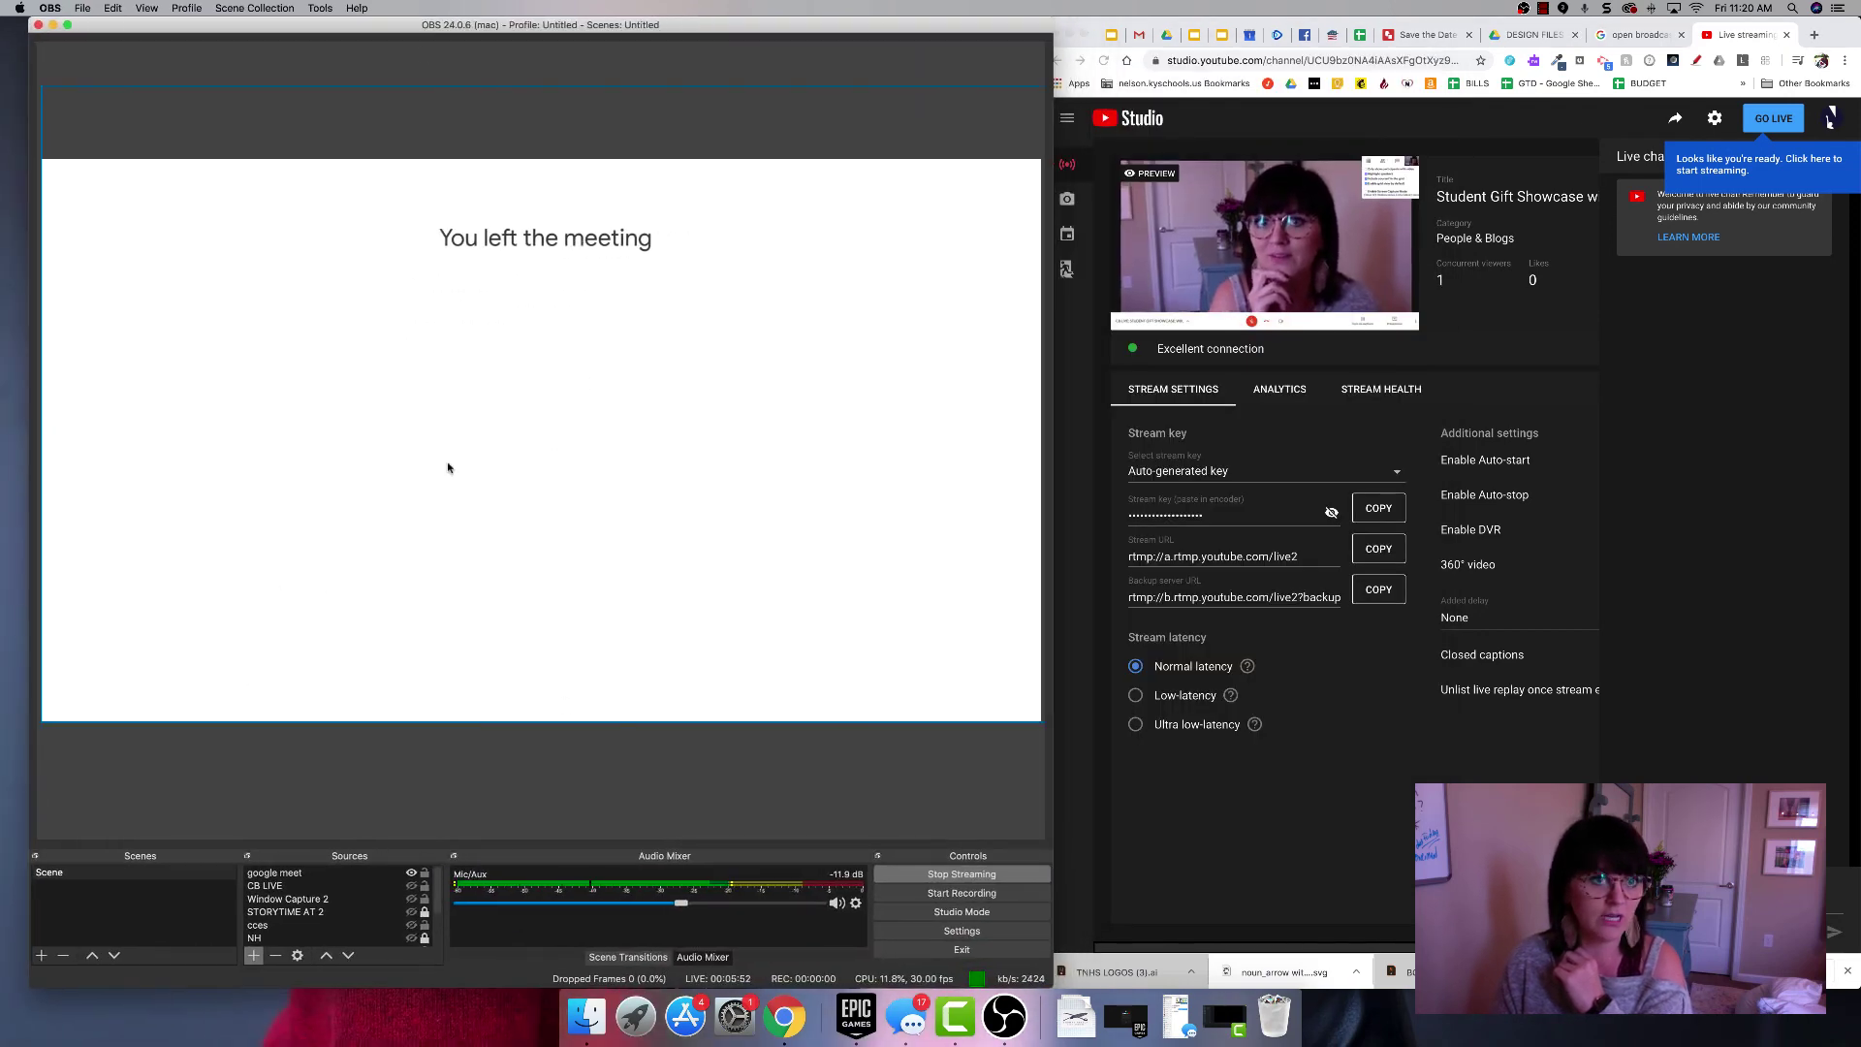
Permanently delete the upcoming Student Gift Showcase stream from the channel's Live videos in YouTube Studio.
click(1115, 122)
click(1115, 122)
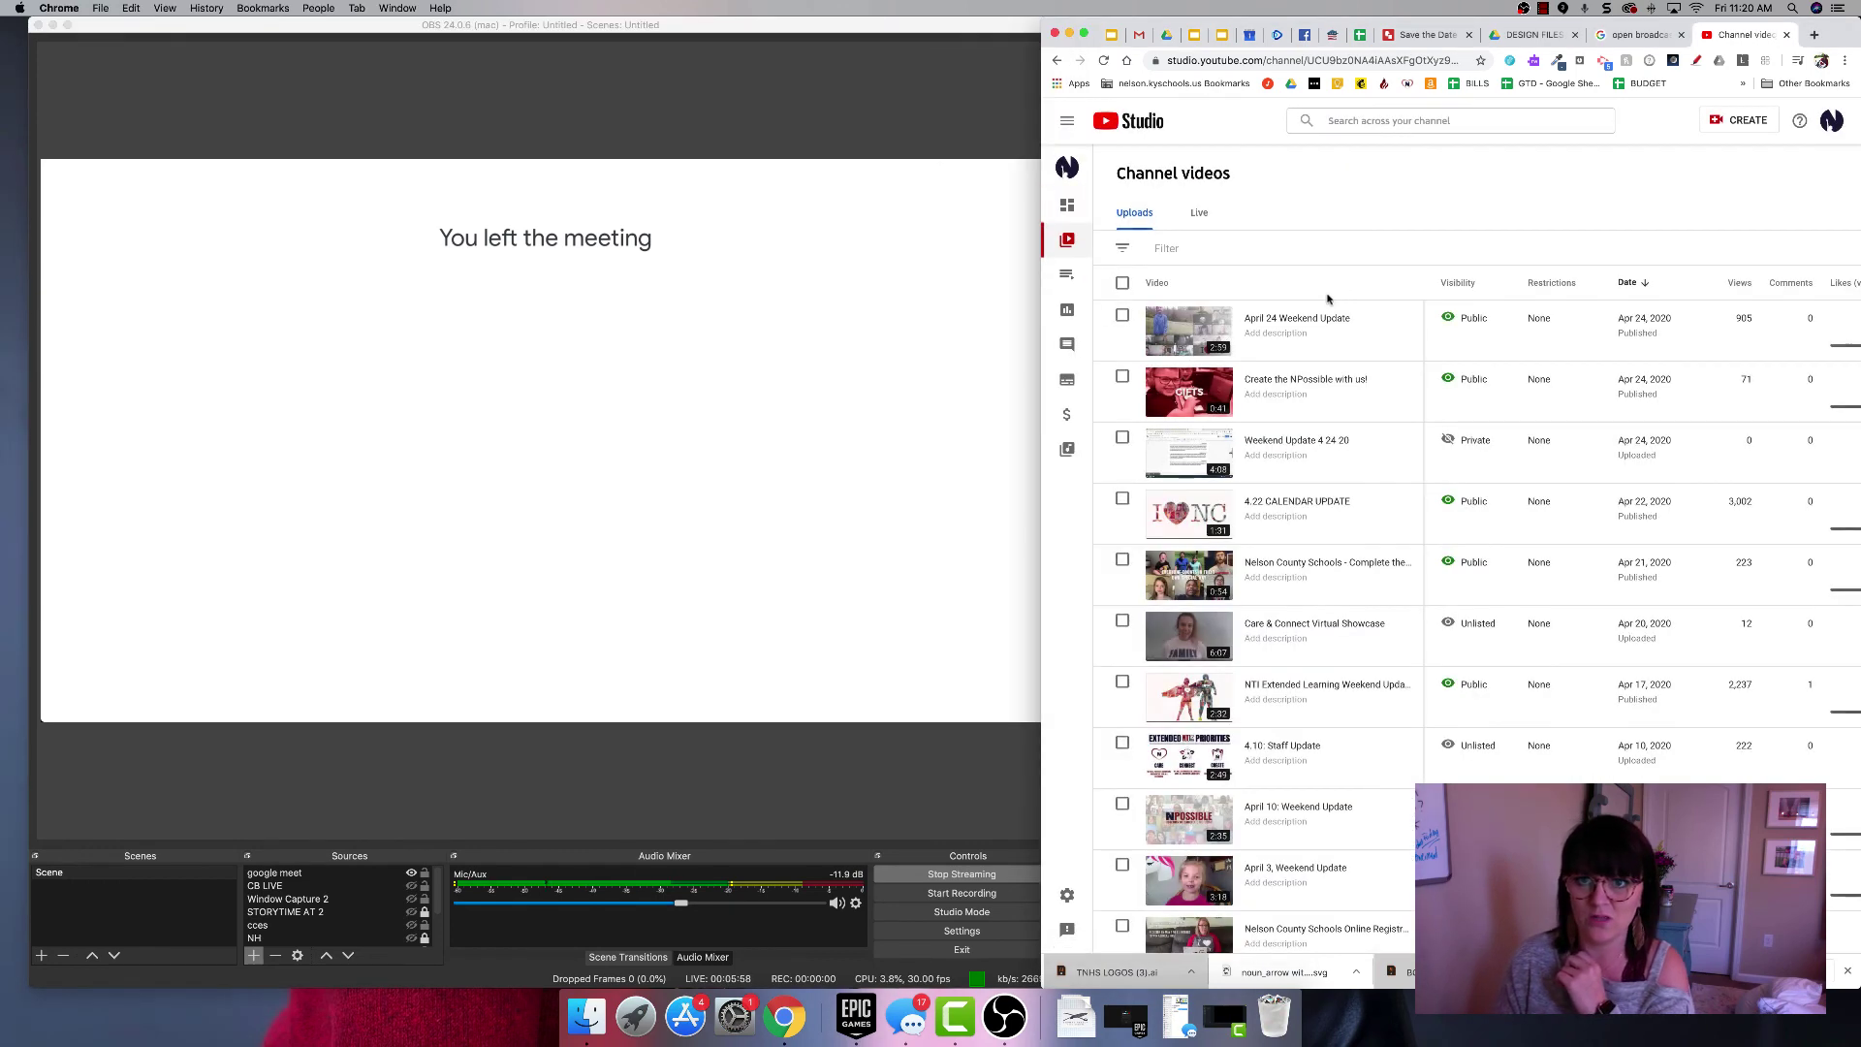
click(1200, 212)
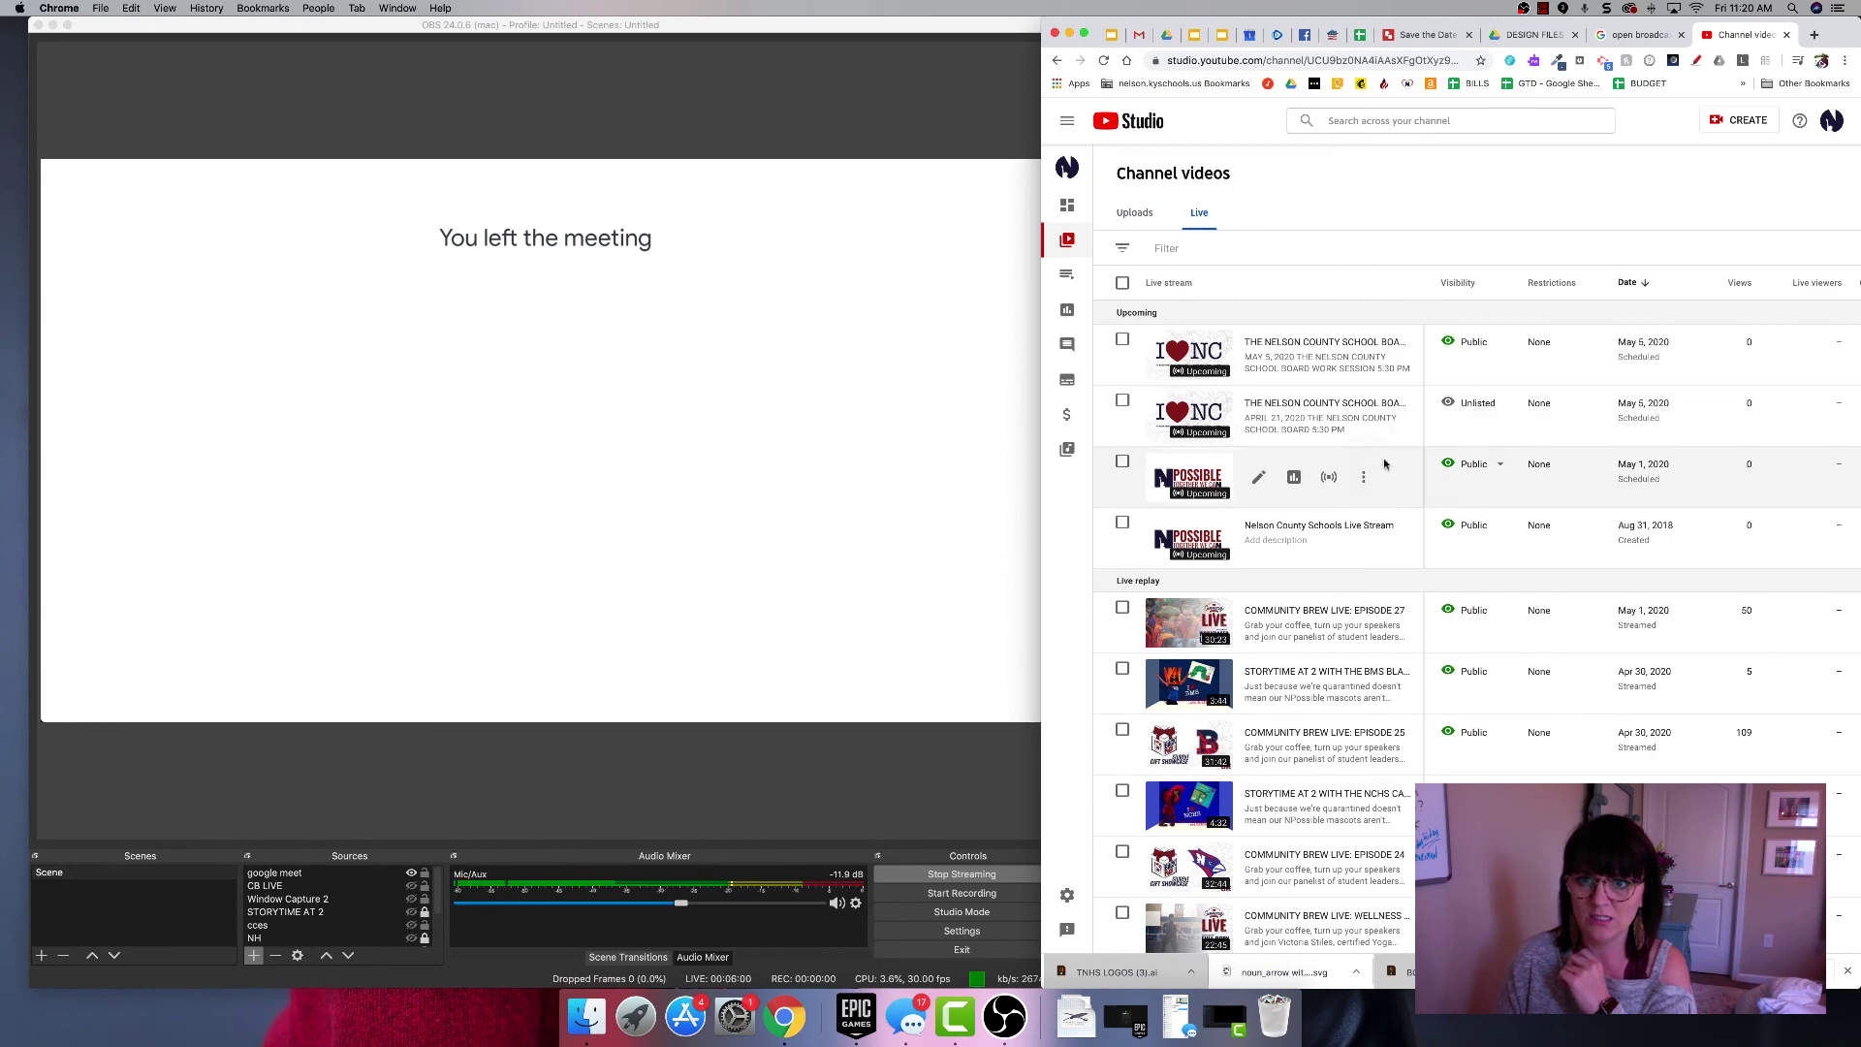
click(1365, 478)
click(1324, 571)
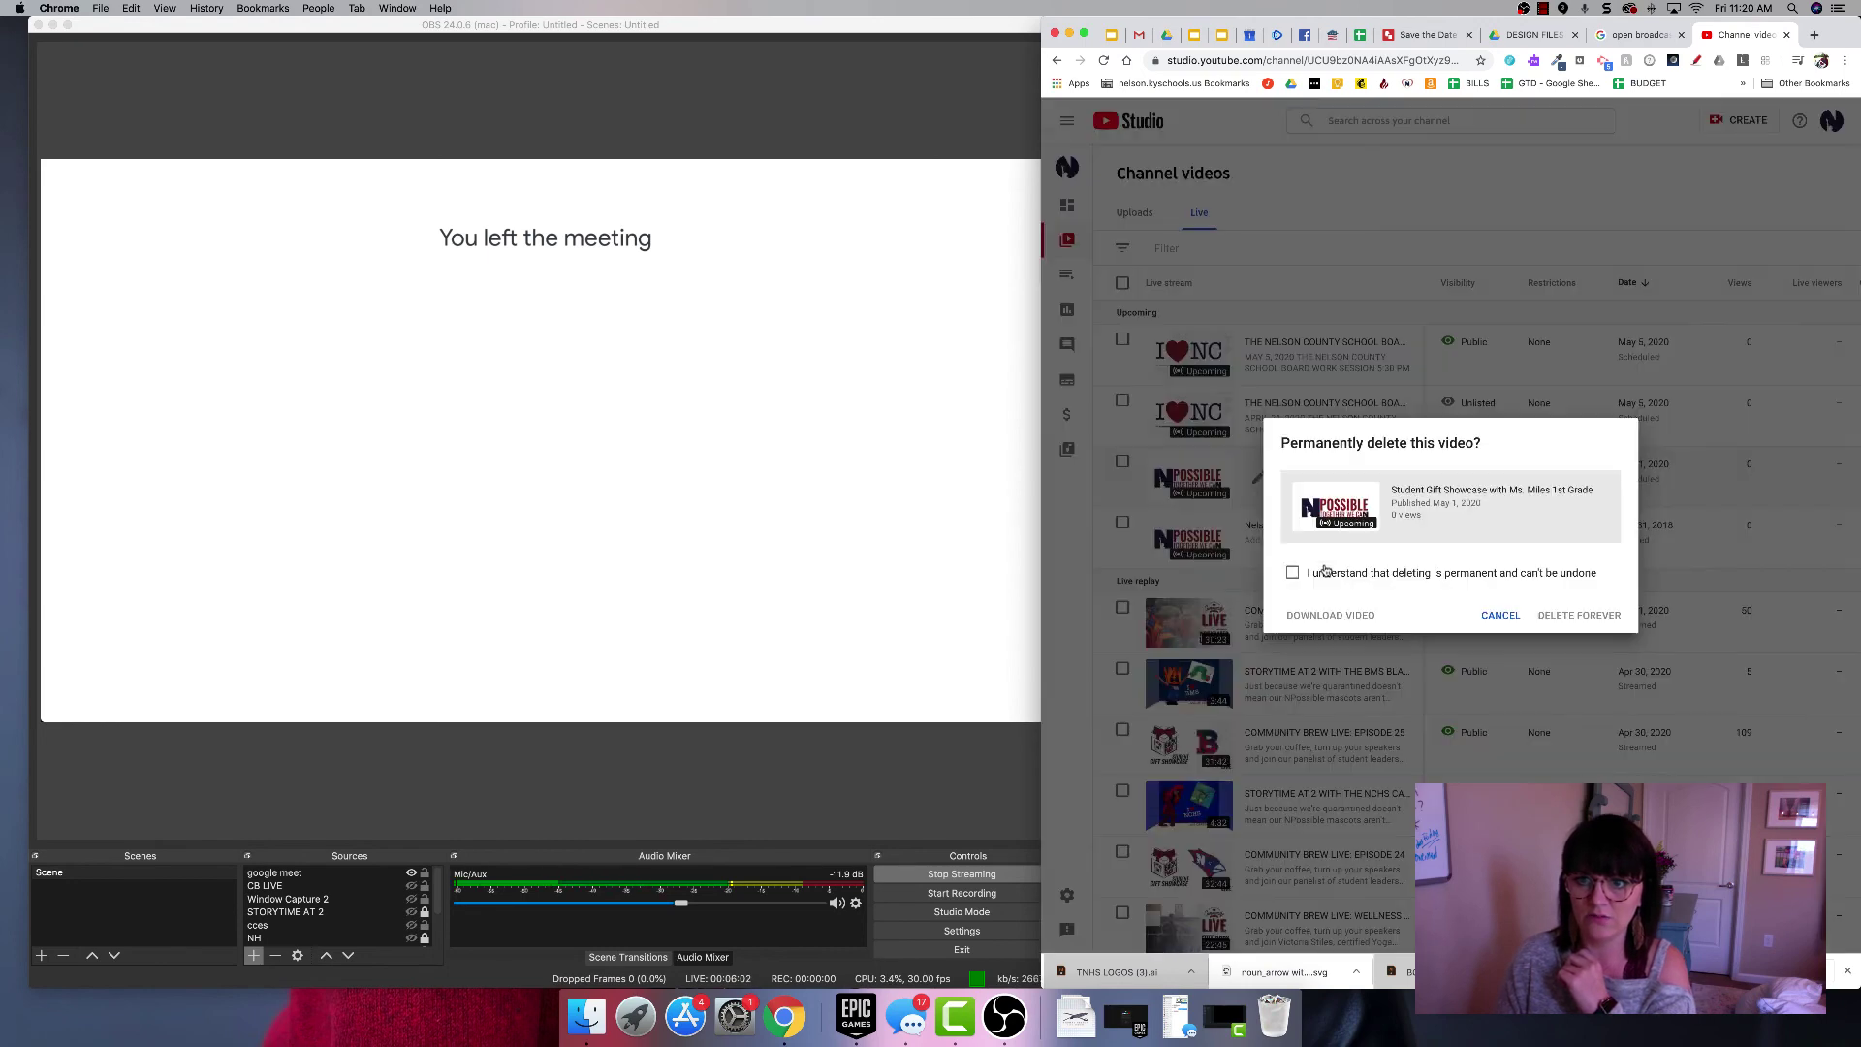
click(1476, 579)
click(1577, 614)
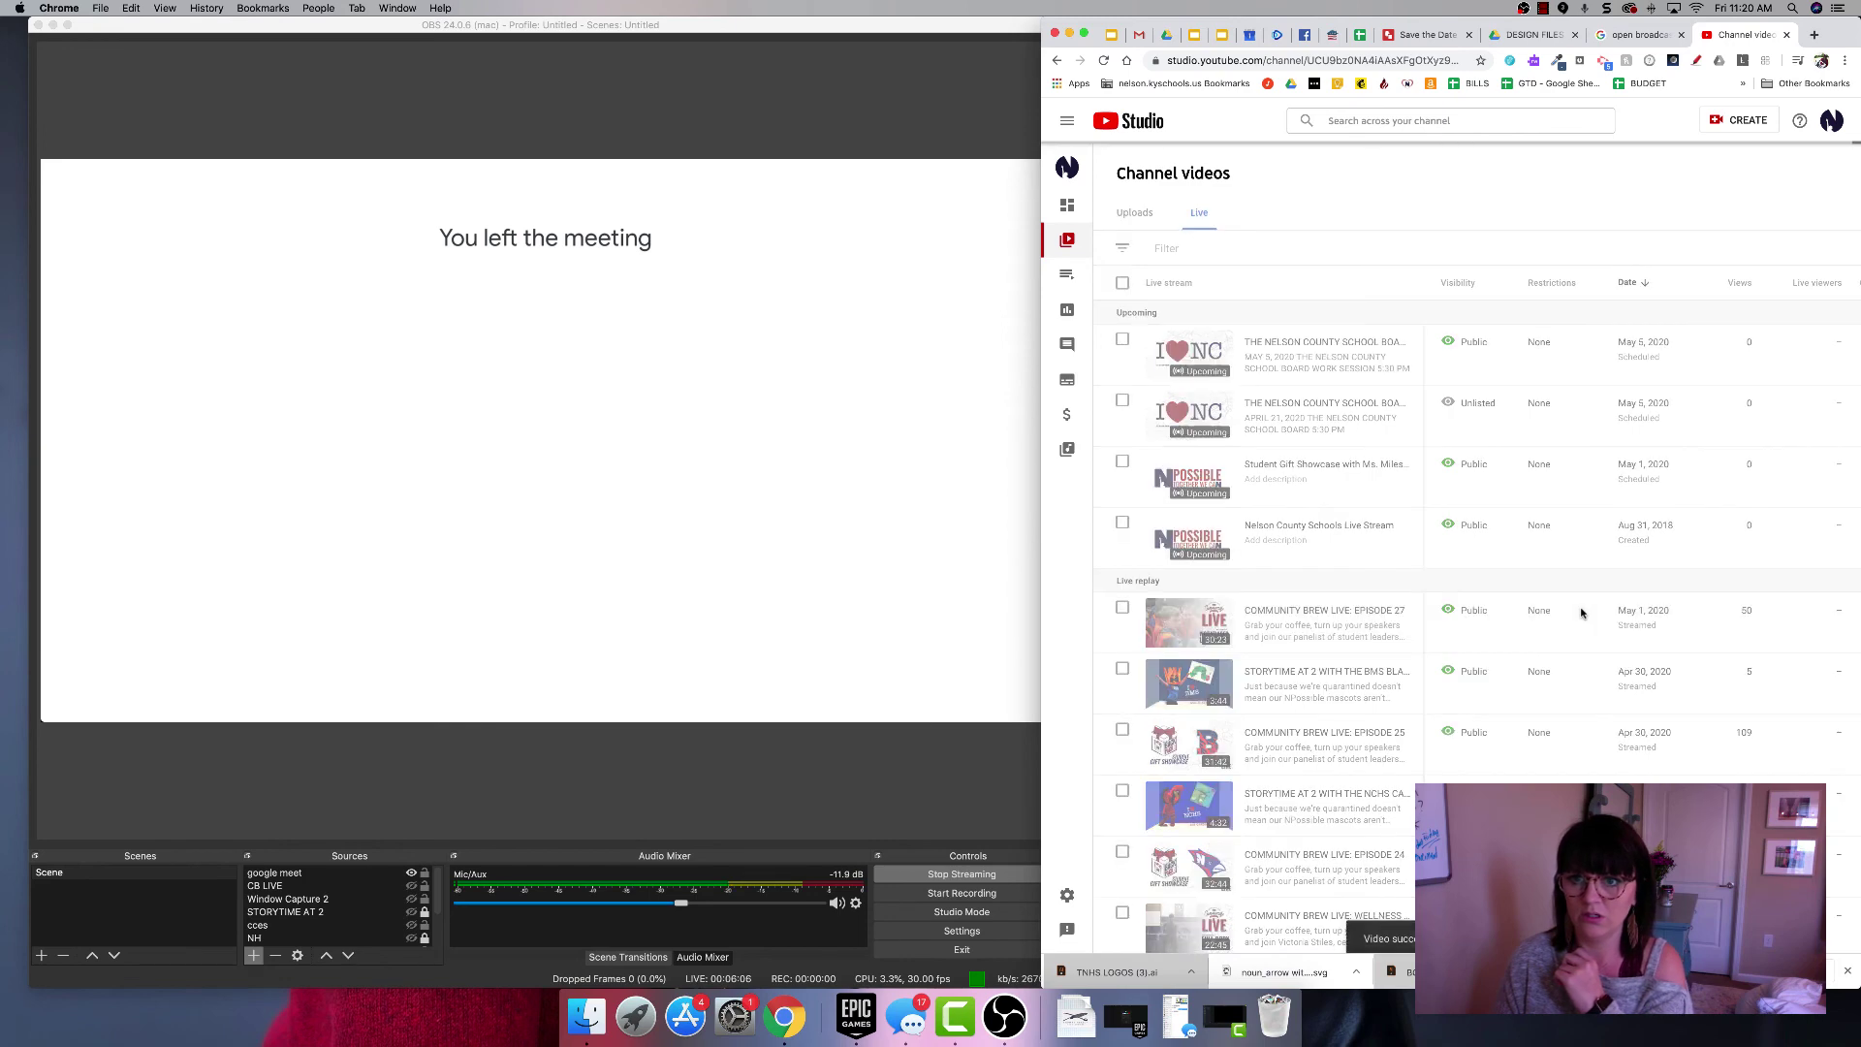
Return to OBS, stop streaming, reposition its window and open the Advanced Audio Properties from the Mic/Aux channel.
click(839, 398)
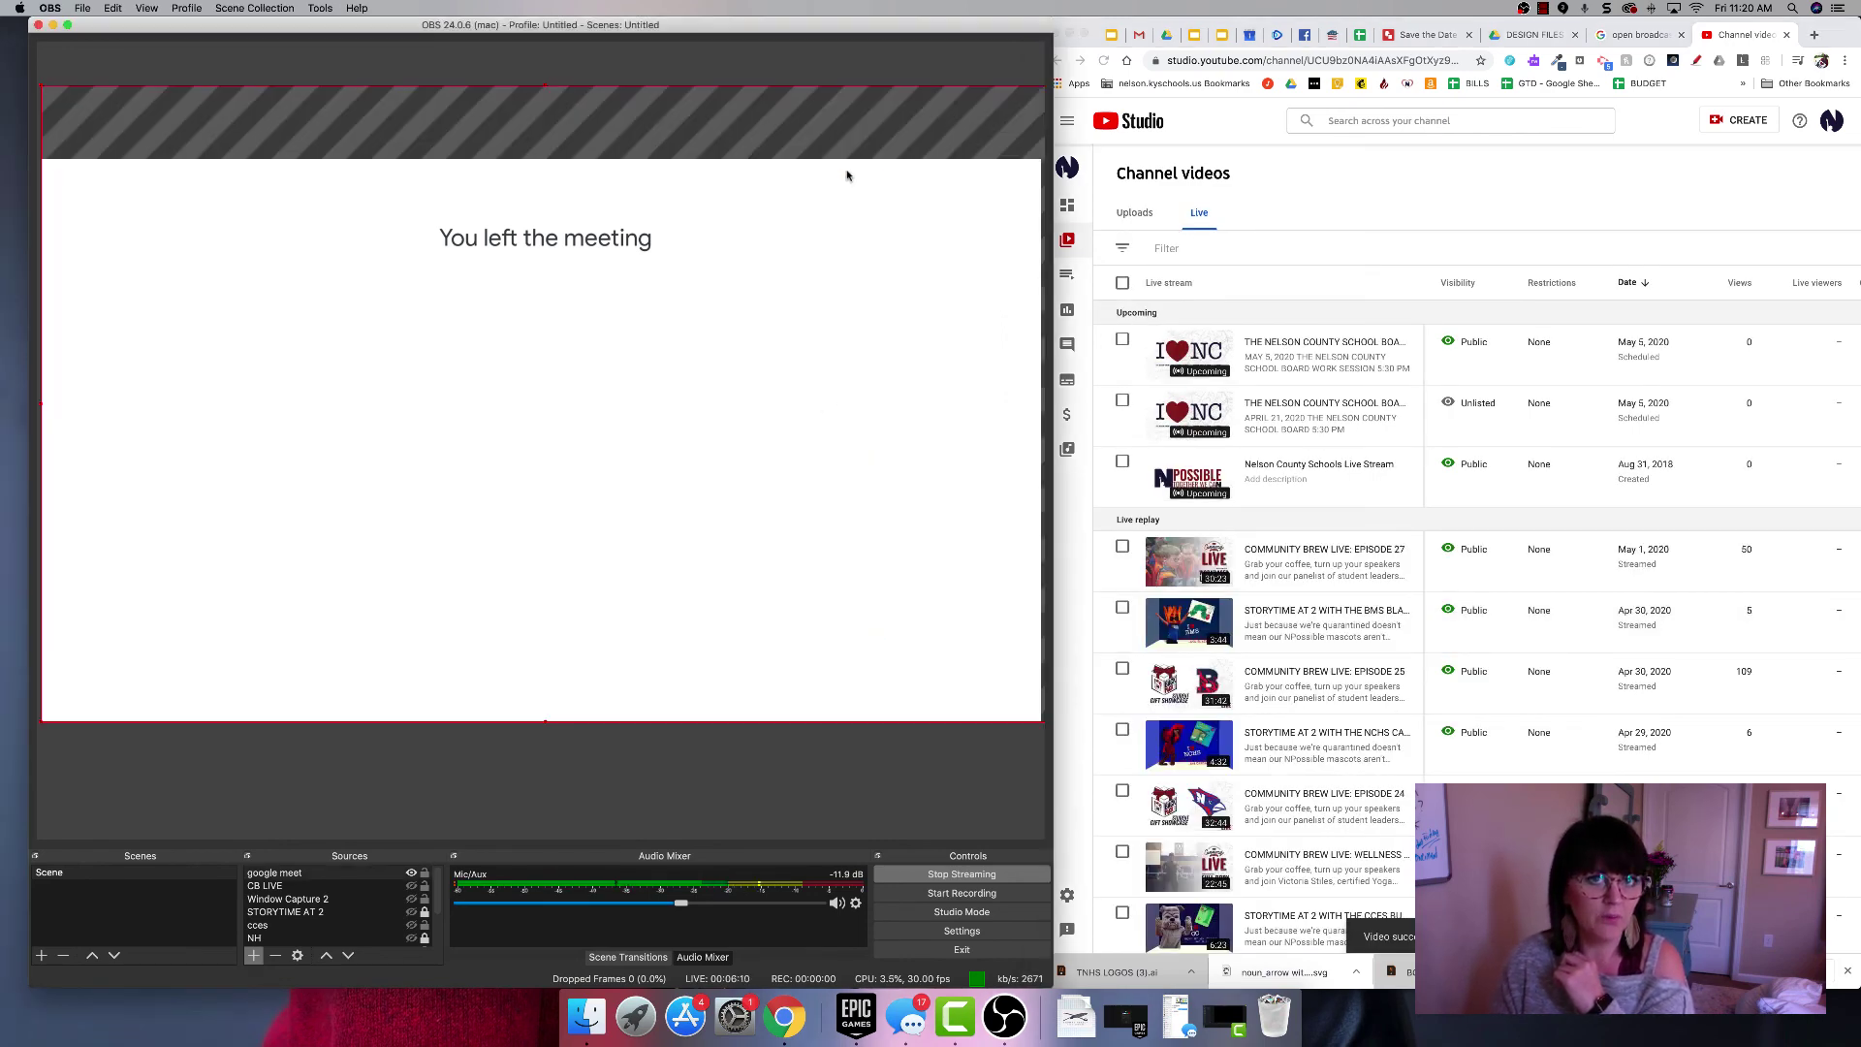
drag(884, 39, 1321, 16)
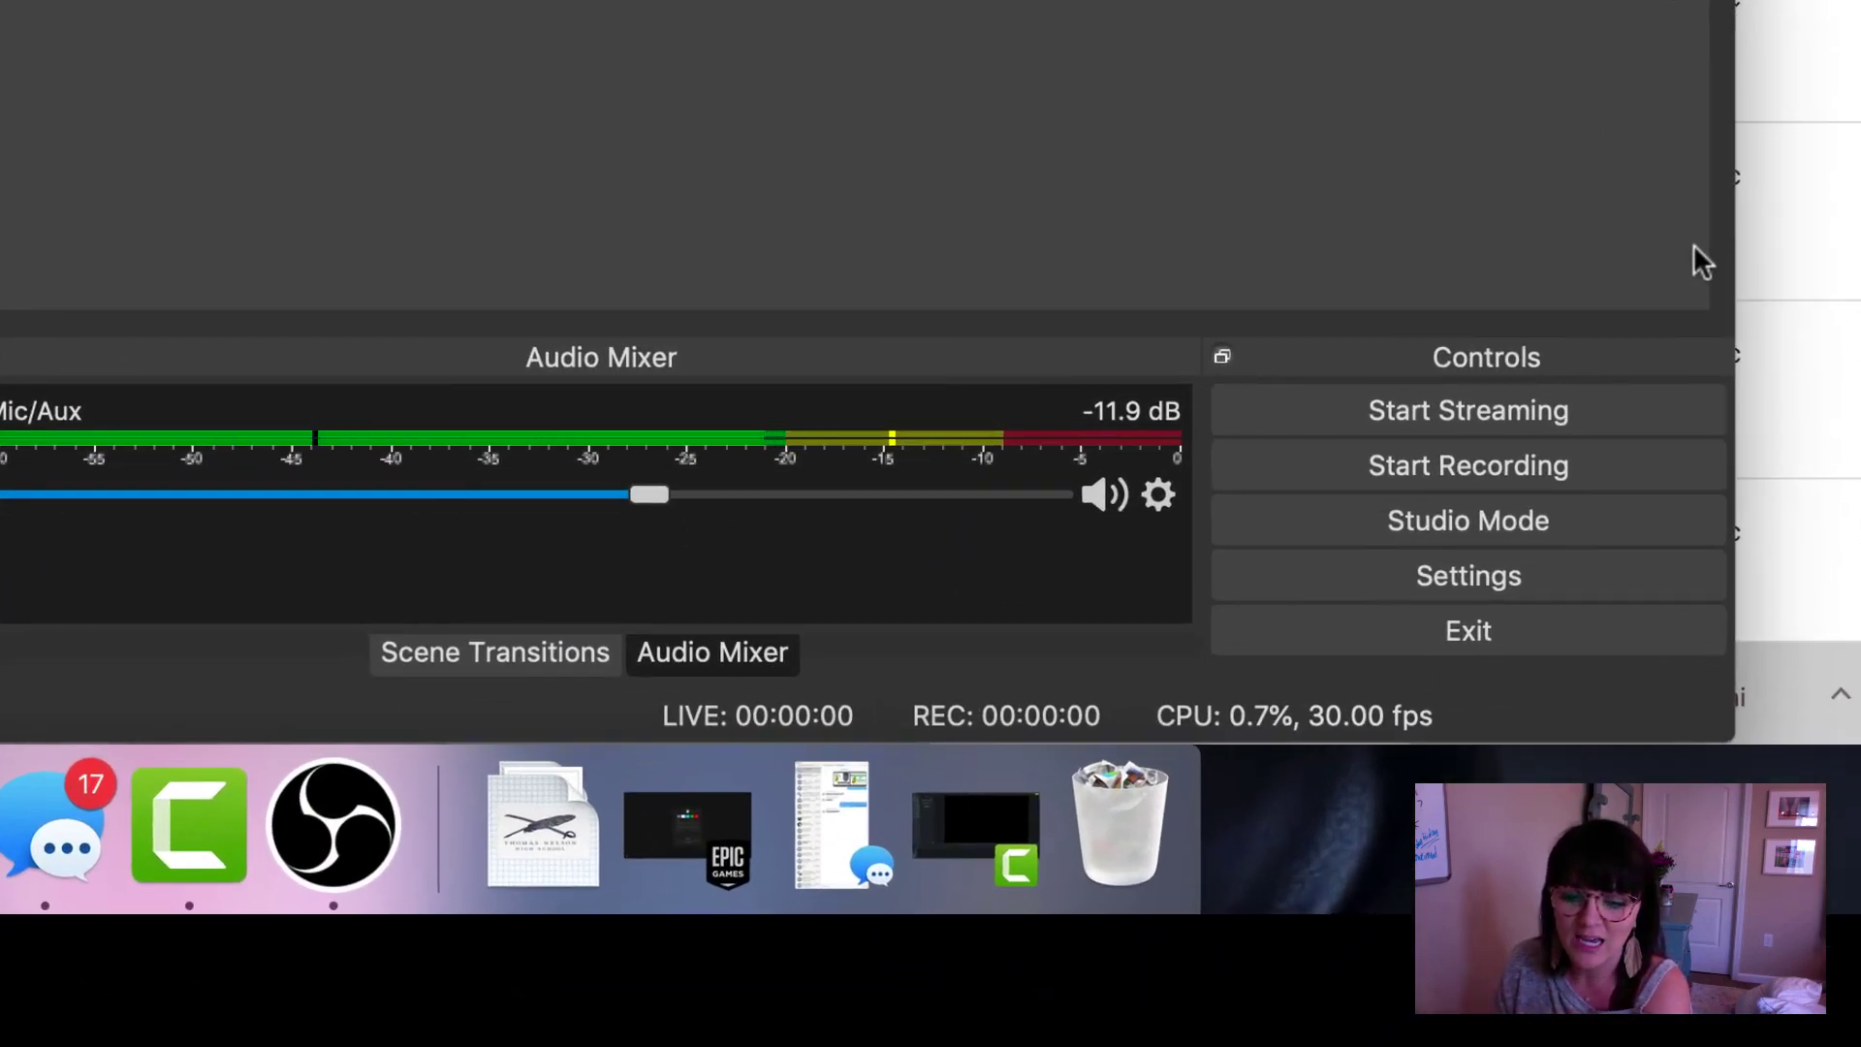
click(1158, 496)
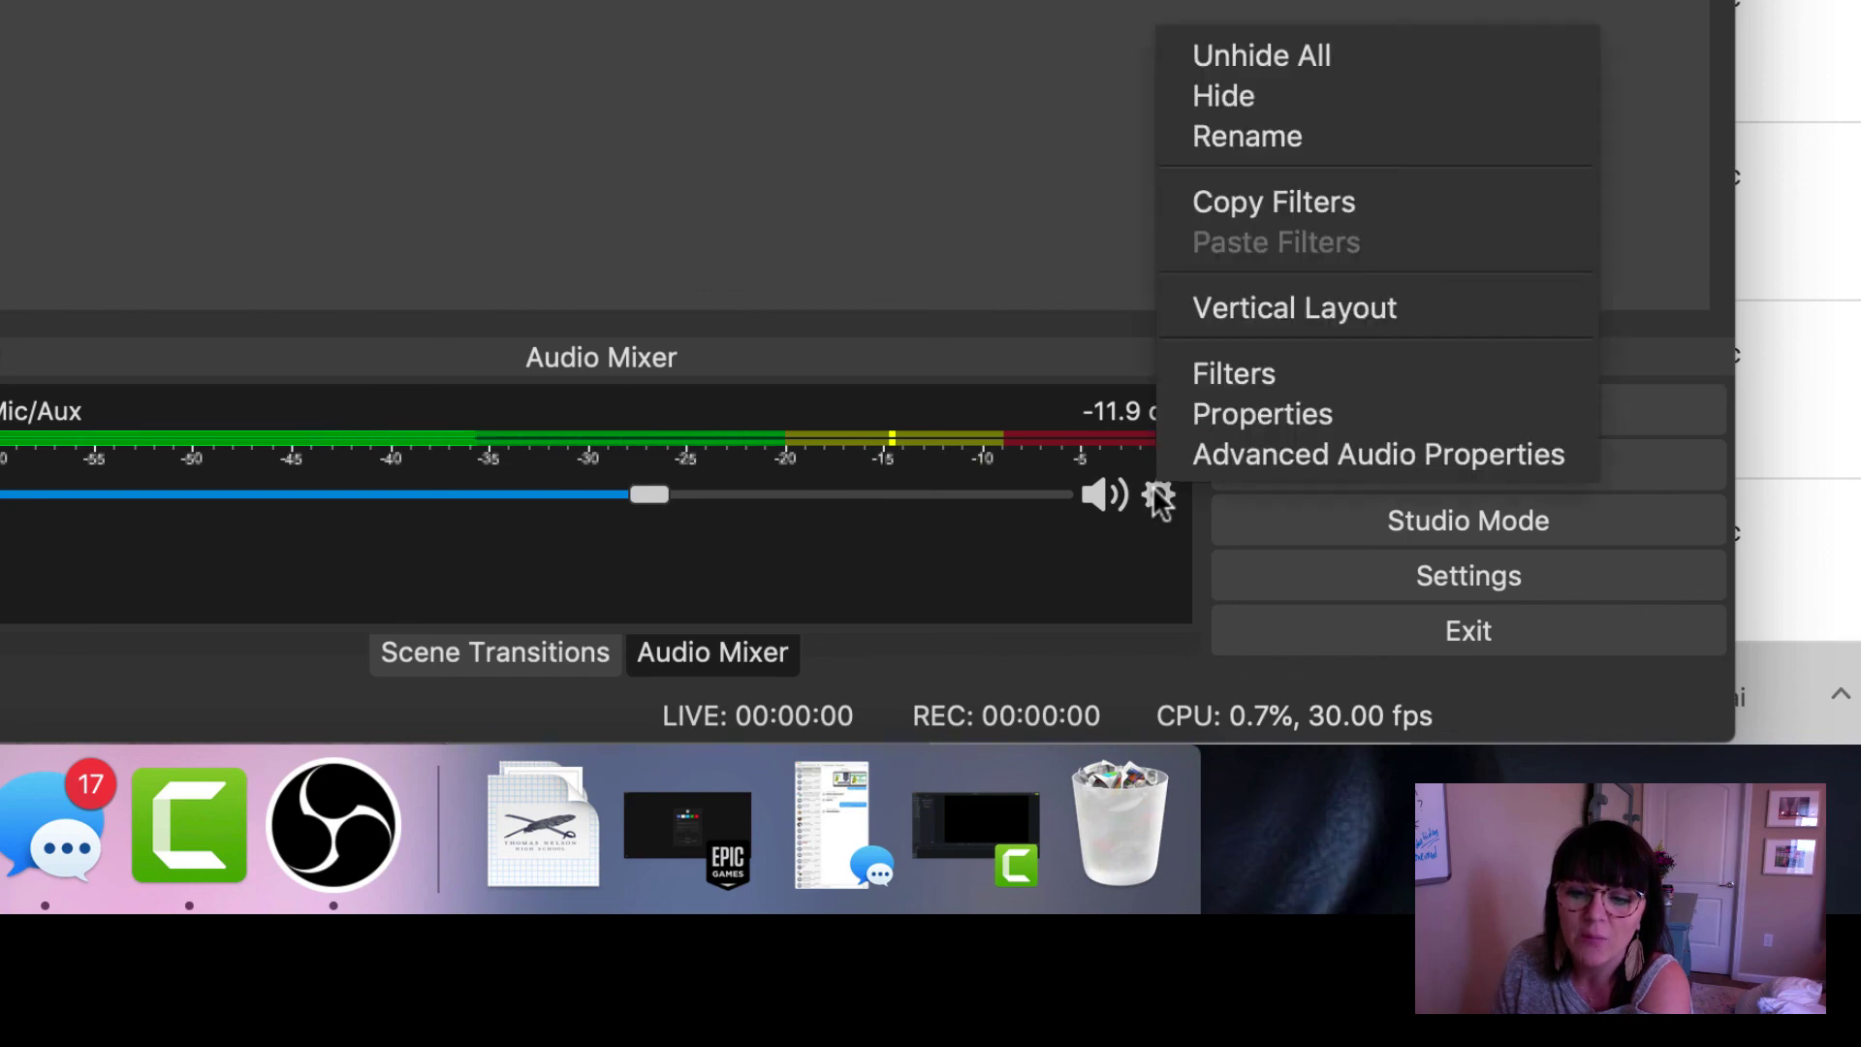
click(1258, 463)
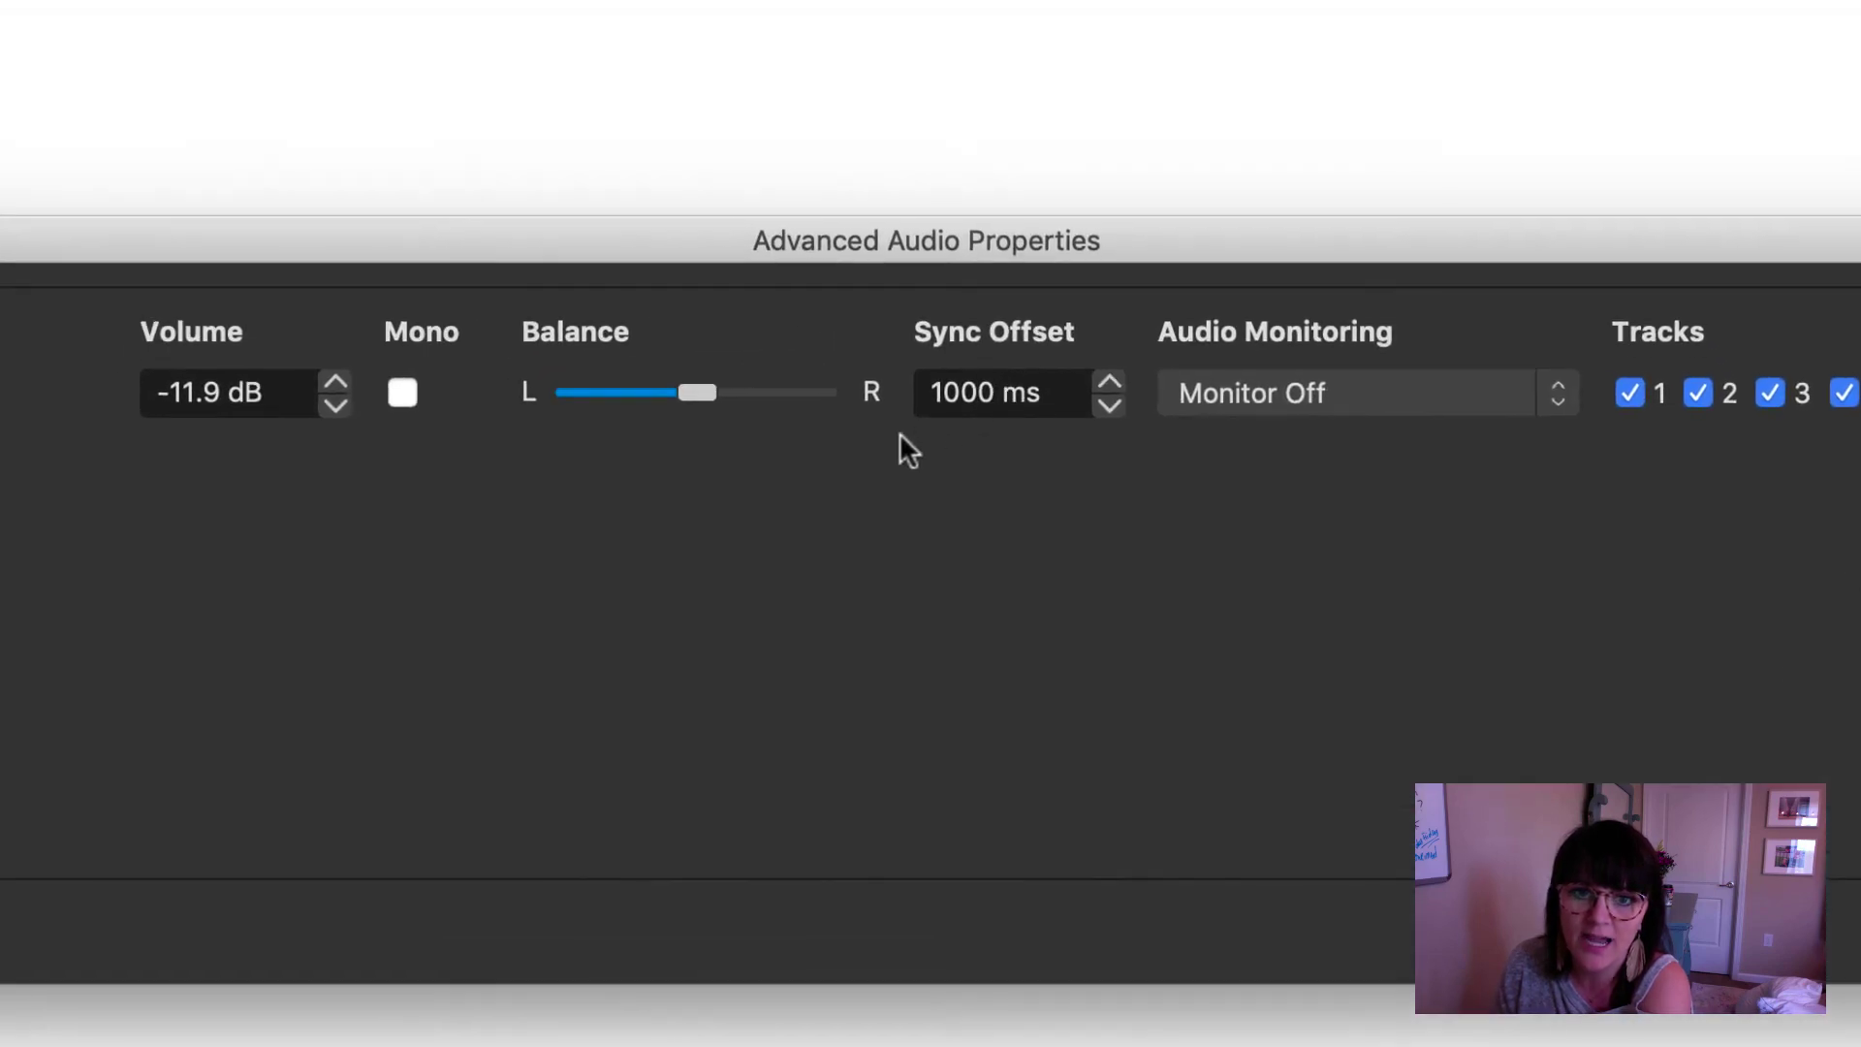